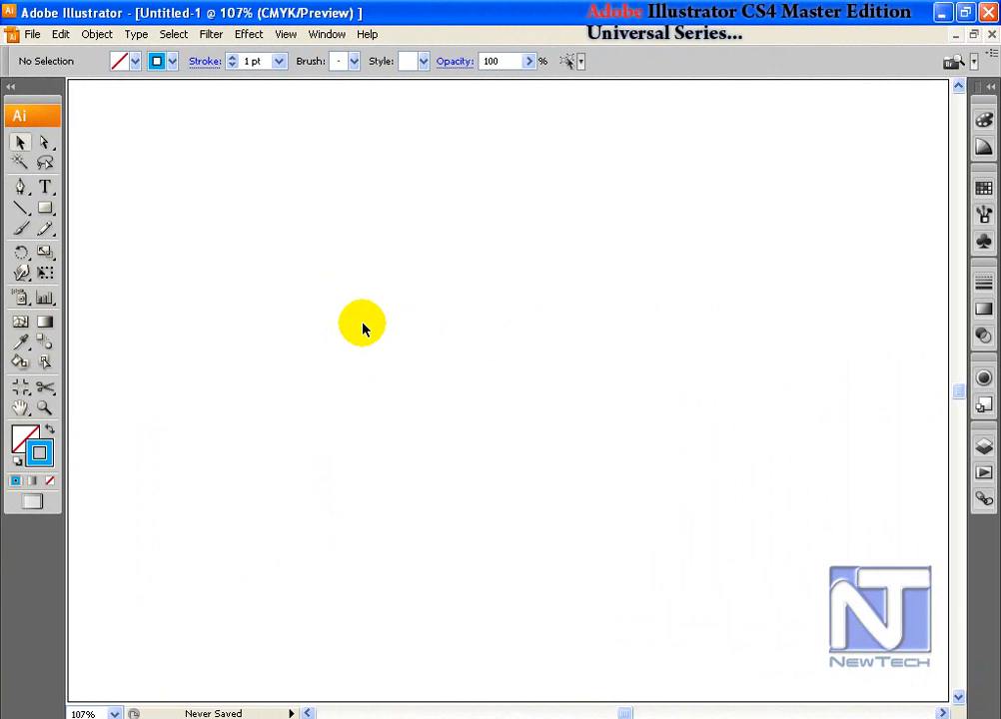
Step: Draw a tall thin ellipse on the artboard
click(20, 258)
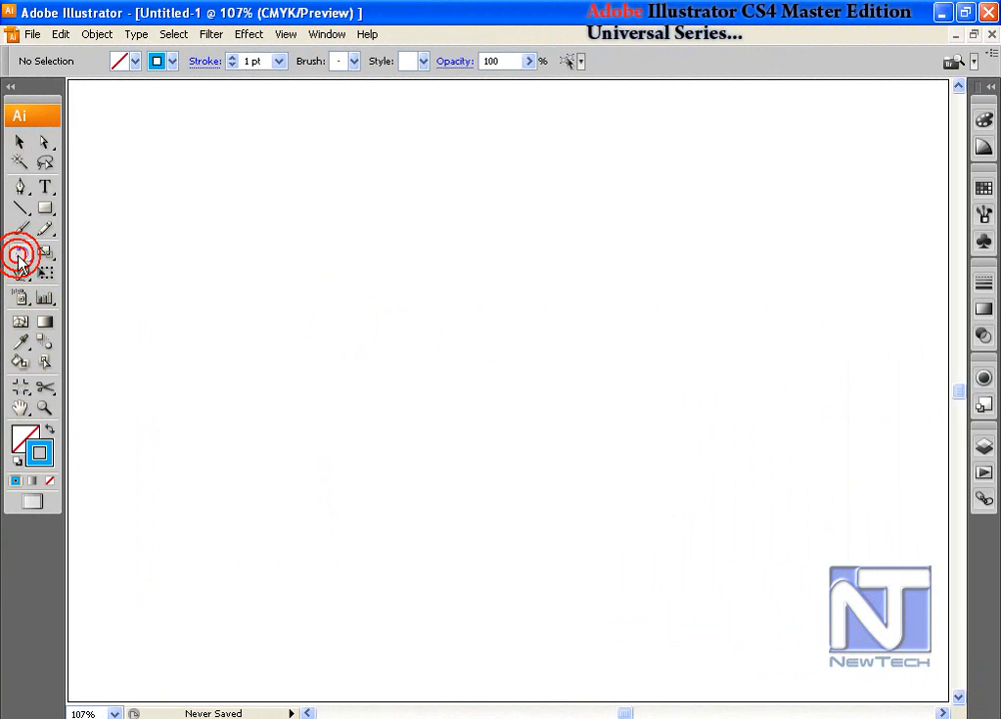
click(97, 34)
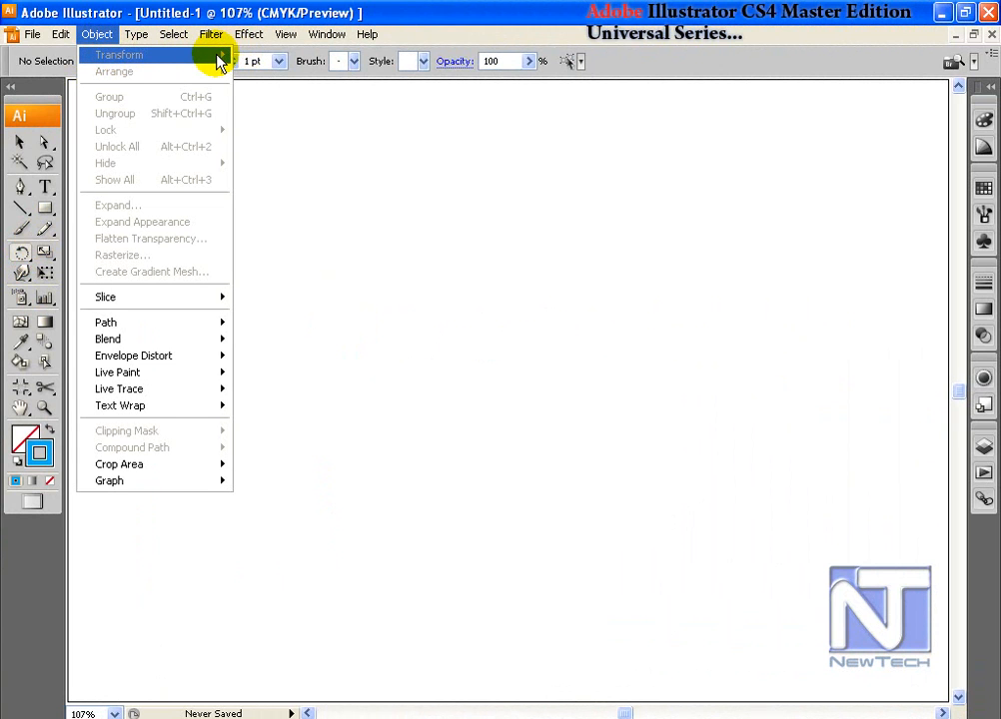
click(20, 146)
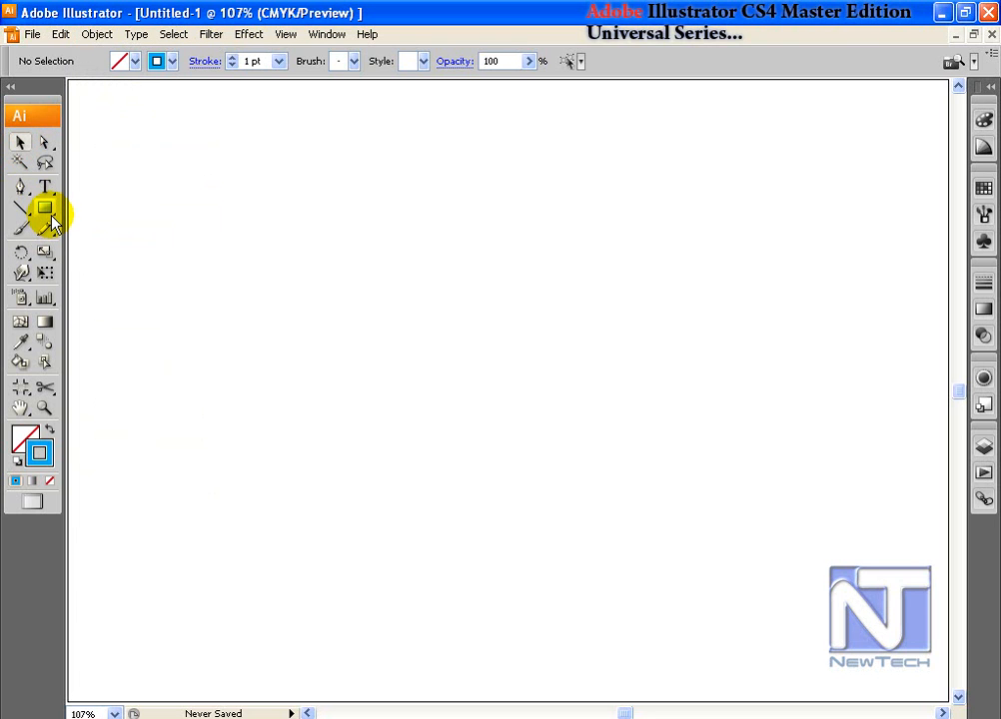
drag(45, 209, 105, 259)
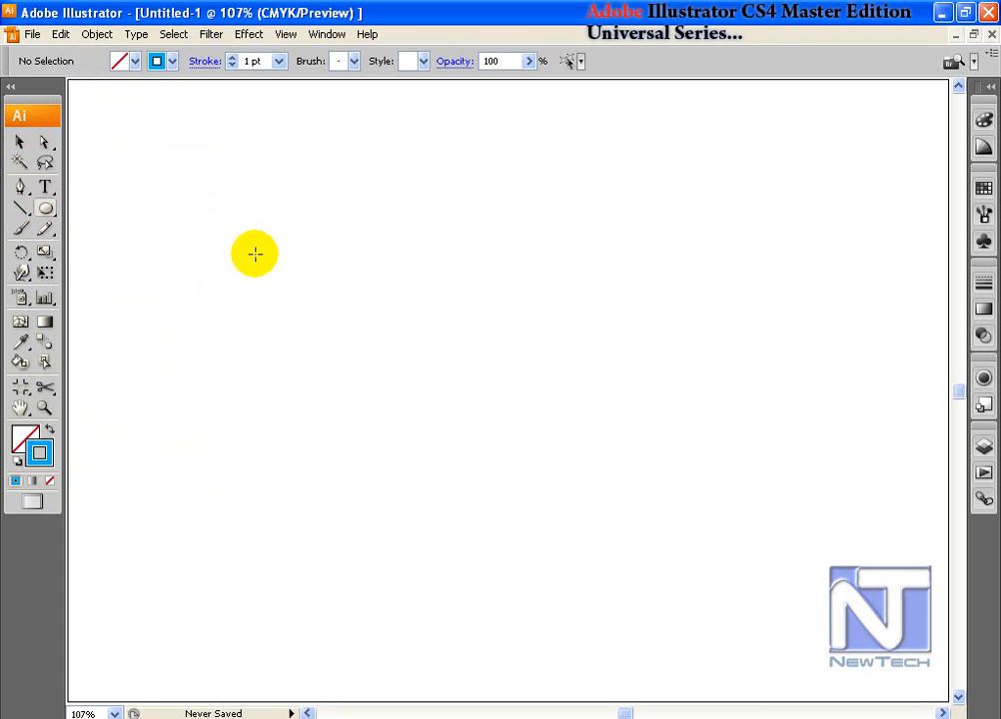
drag(289, 211, 323, 402)
click(20, 142)
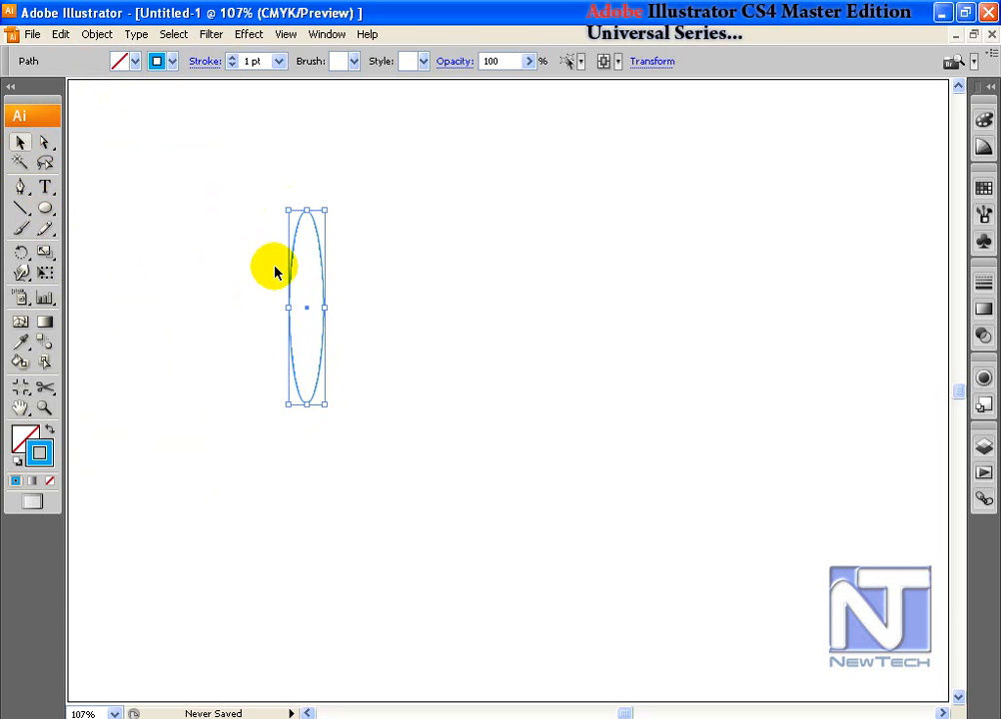
Step: Make a copy of the ellipse rotated 10°
double_click(21, 252)
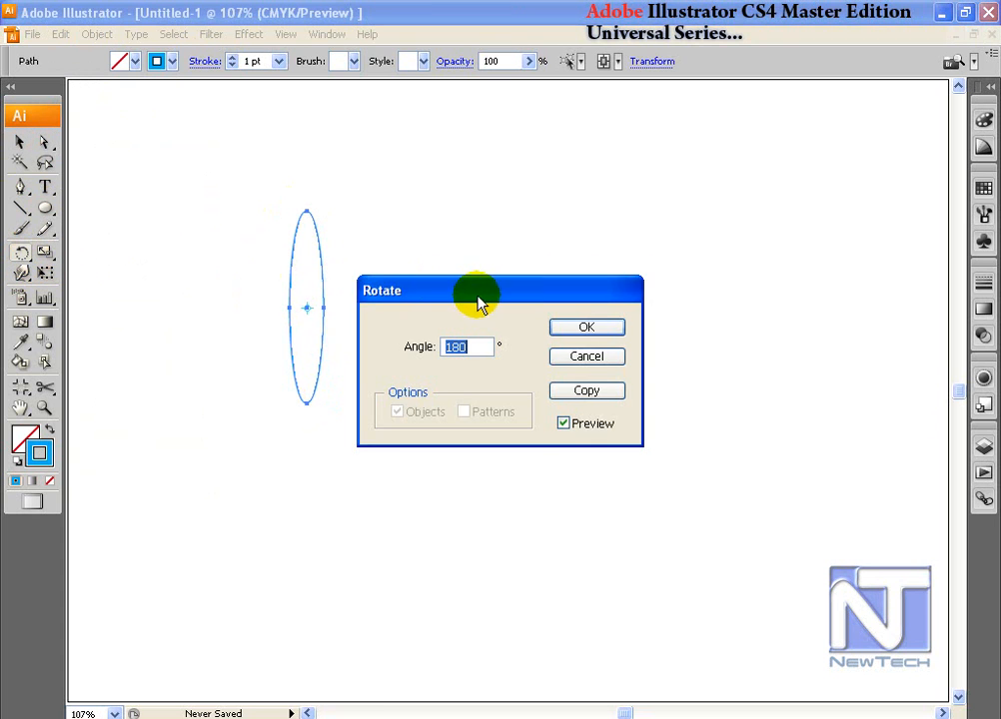
drag(474, 292, 519, 199)
click(519, 253)
text(-5)
key(BackSpace)
key(BackSpace)
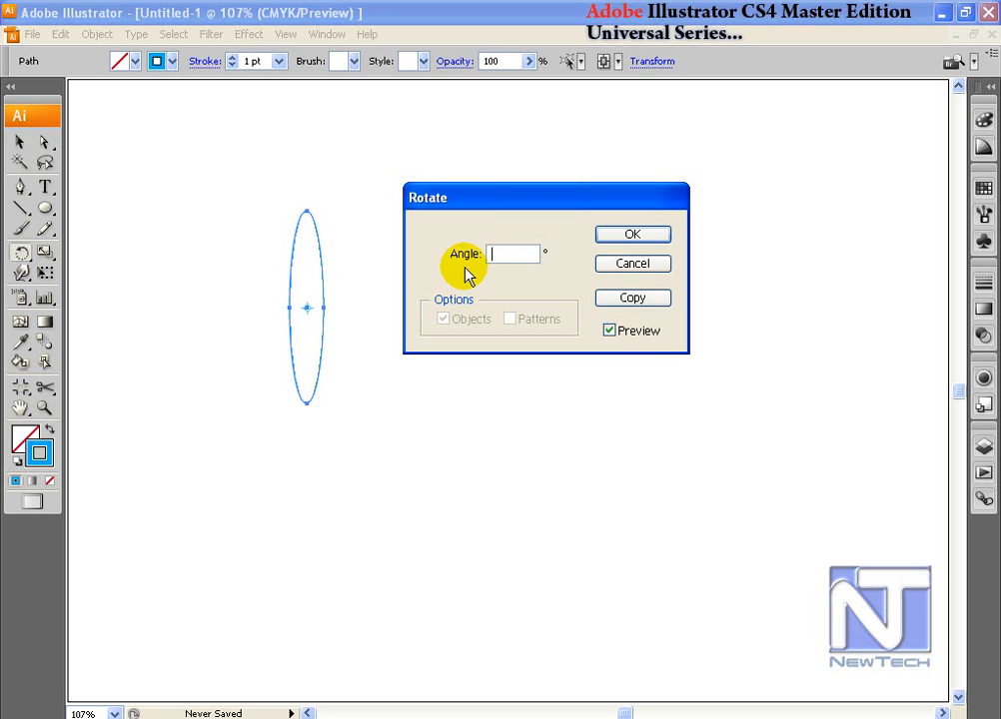
text(10)
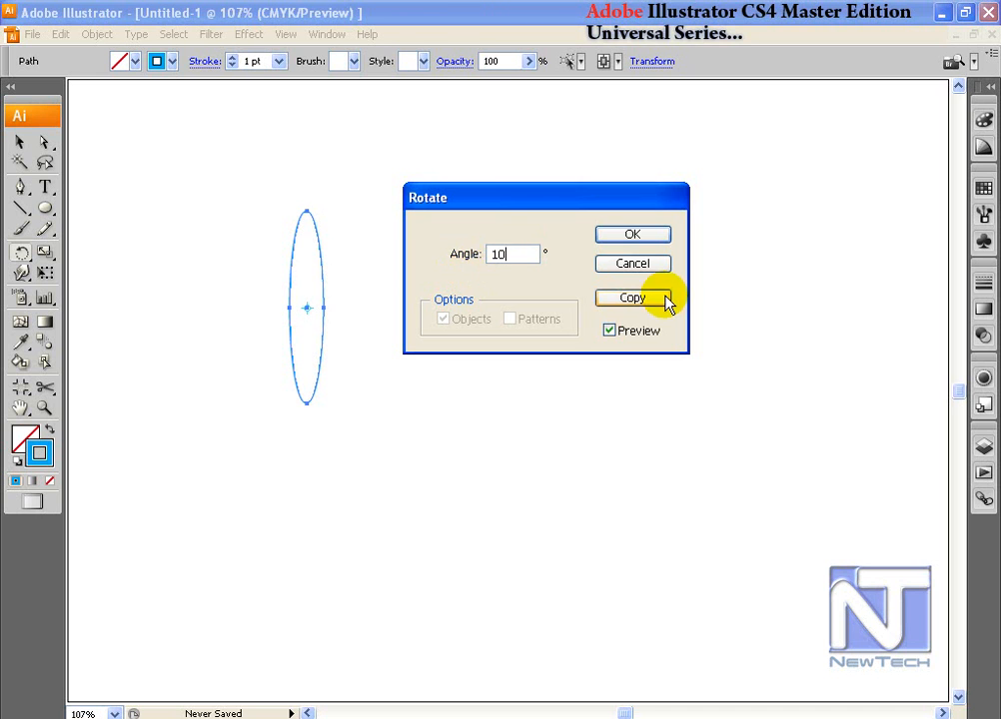
click(621, 302)
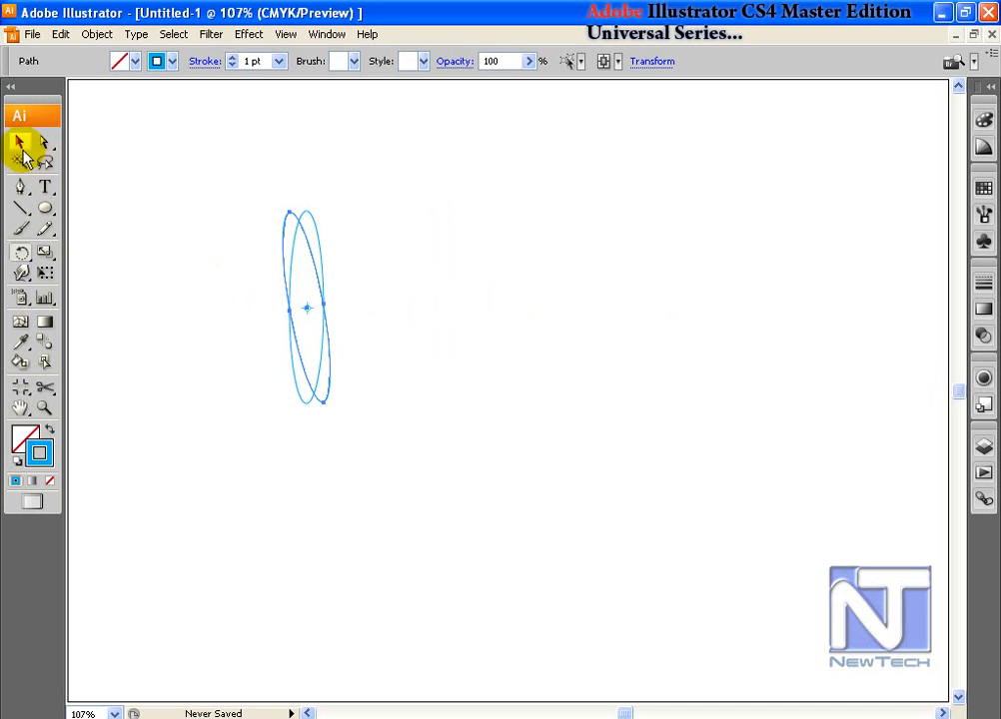
Step: Repeat the 10° rotated copy with Transform Again until the flower closes
click(19, 141)
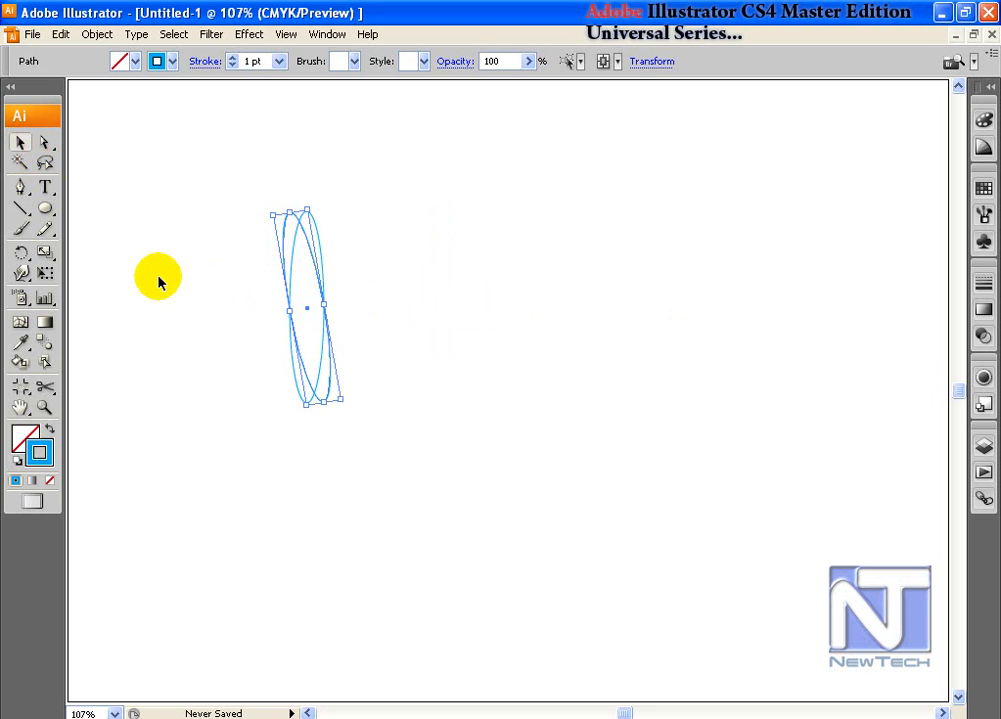
click(93, 34)
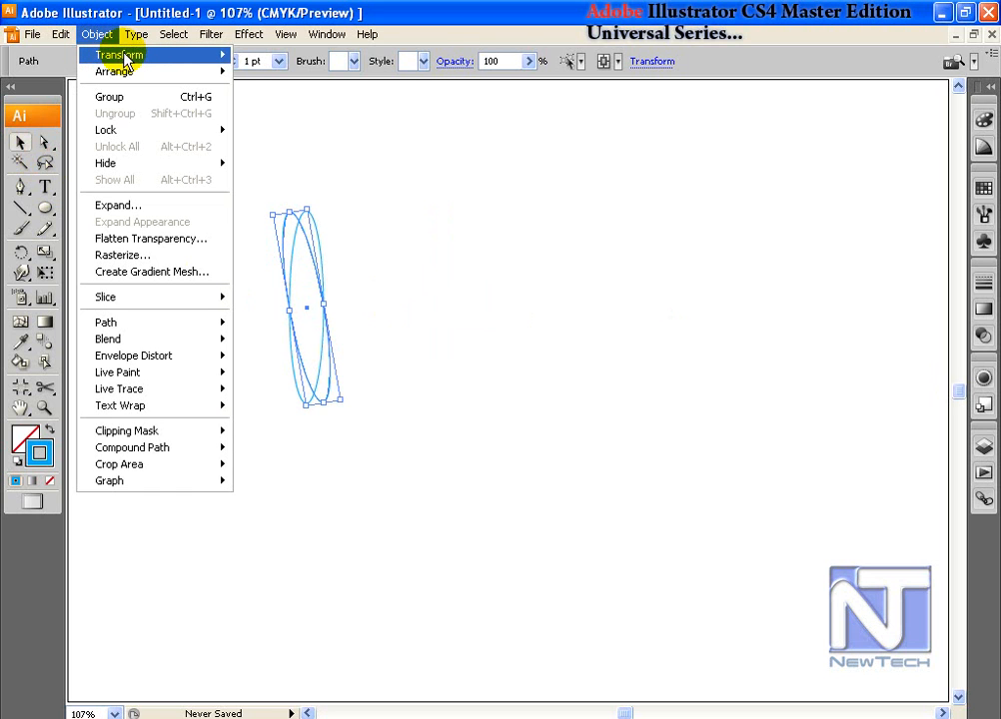
mouse_move(126, 58)
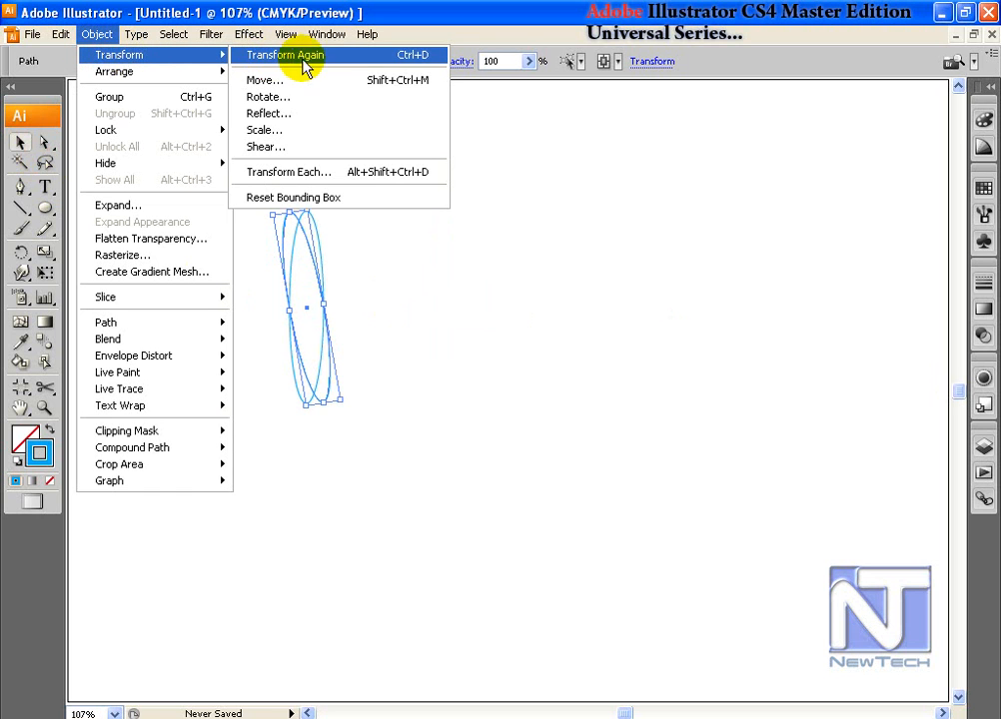
click(405, 58)
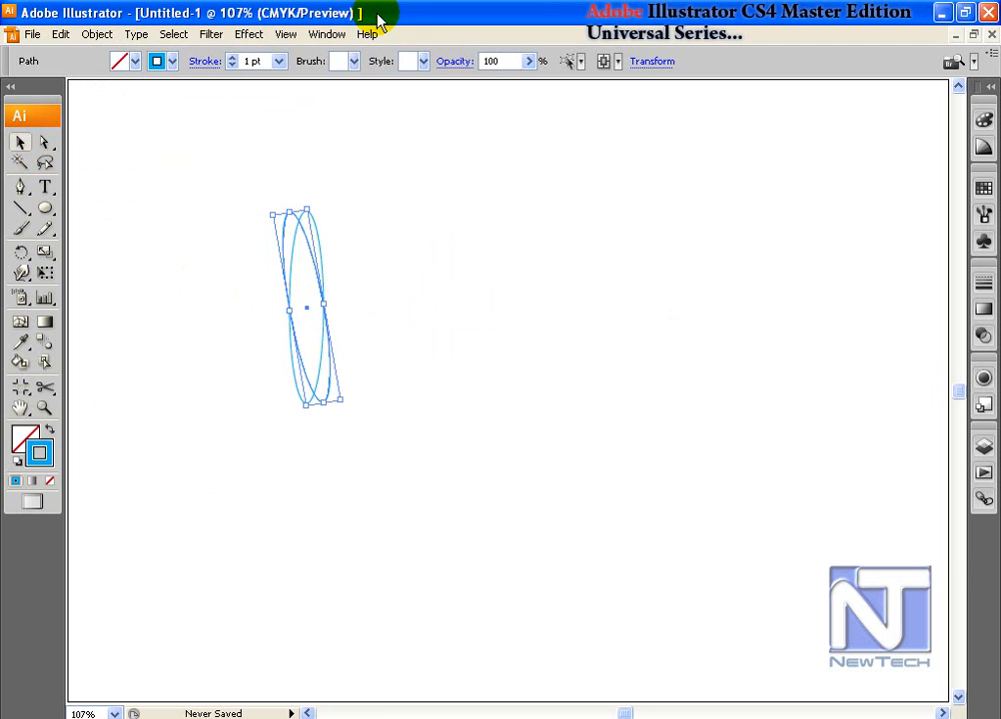
key(ctrl+d)
key(ctrl+d)
key(ctrl+d)
key(ctrl+d)
key(ctrl+d)
key(ctrl+d)
key(ctrl+d)
key(ctrl+d)
key(ctrl+d)
key(ctrl+d)
key(ctrl+d)
key(ctrl+d)
key(ctrl+d)
key(ctrl+d)
key(ctrl+d)
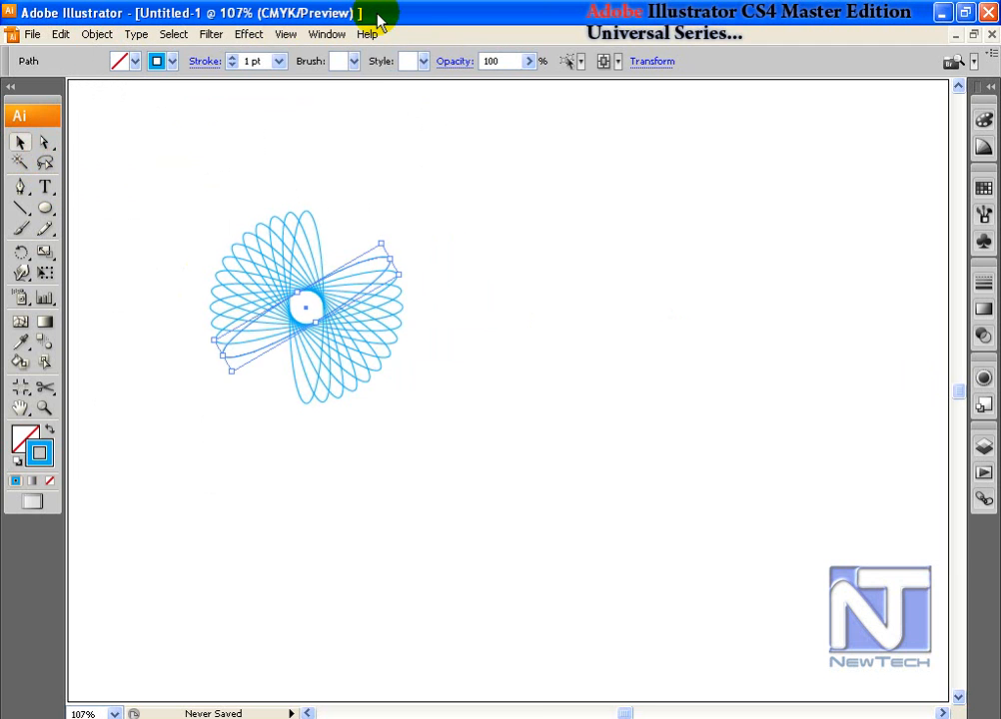
key(ctrl+d)
key(ctrl+d)
key(ctrl+d)
key(ctrl+d)
key(ctrl+d)
key(ctrl+d)
click(425, 348)
Step: Pull one ellipse out beside the flower and make a copy rotated 30°
drag(178, 218, 218, 241)
click(344, 314)
drag(170, 271, 450, 417)
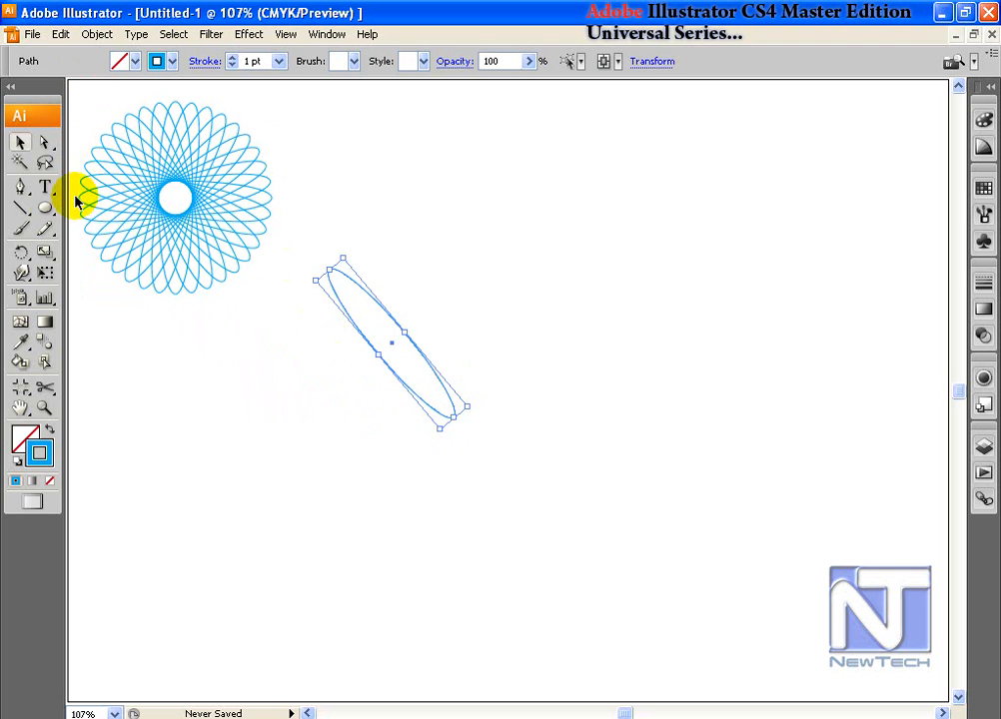
double_click(22, 251)
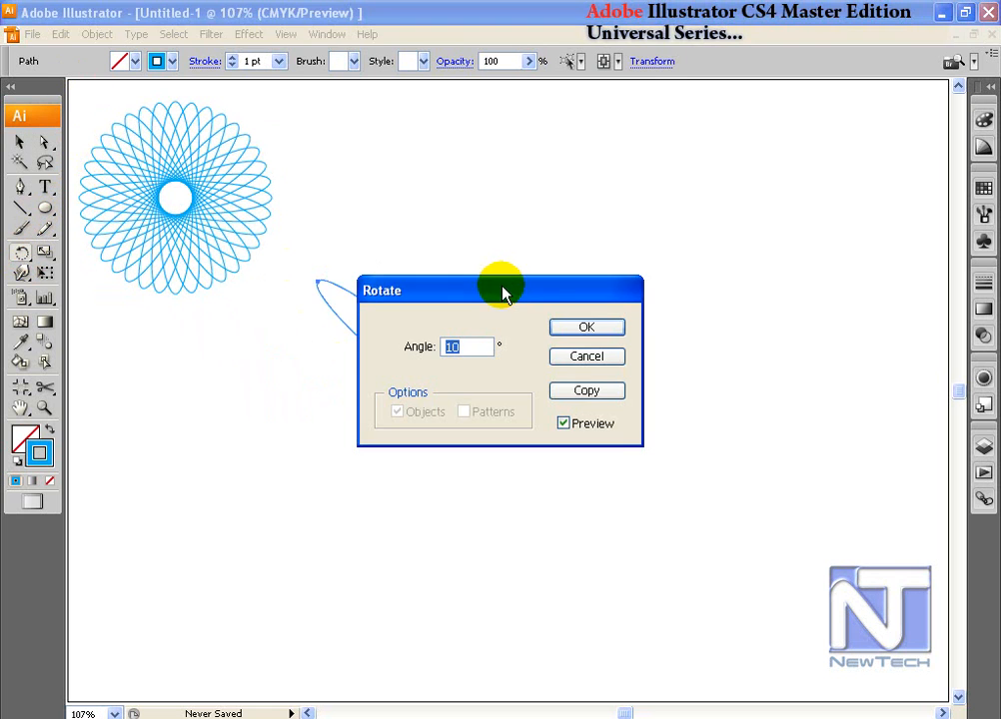
drag(502, 292, 641, 192)
click(600, 241)
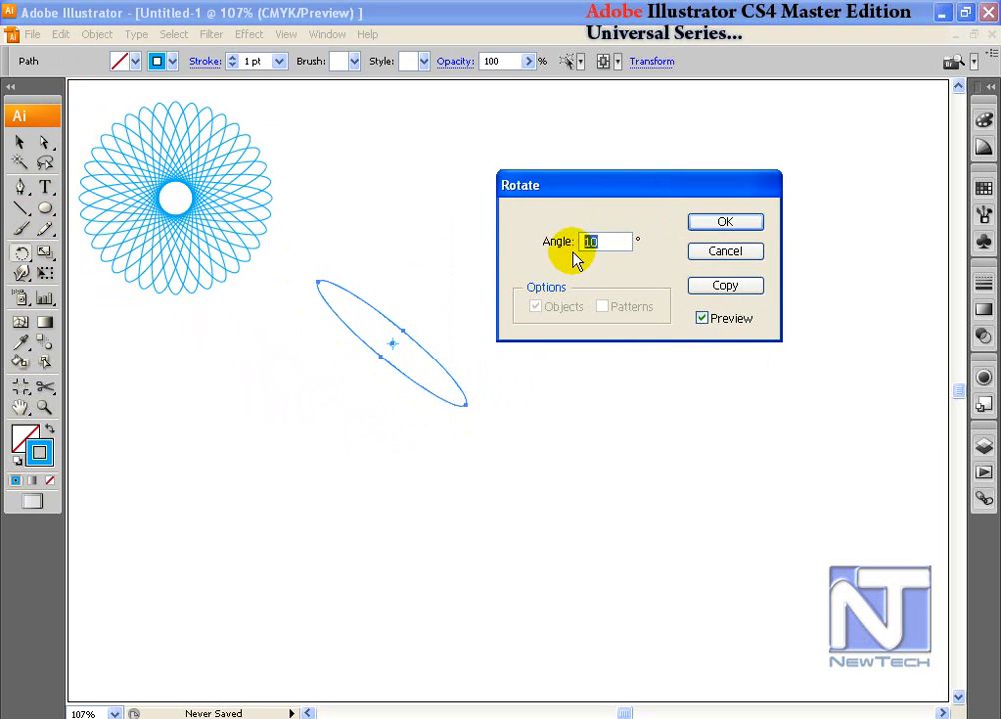
text(30)
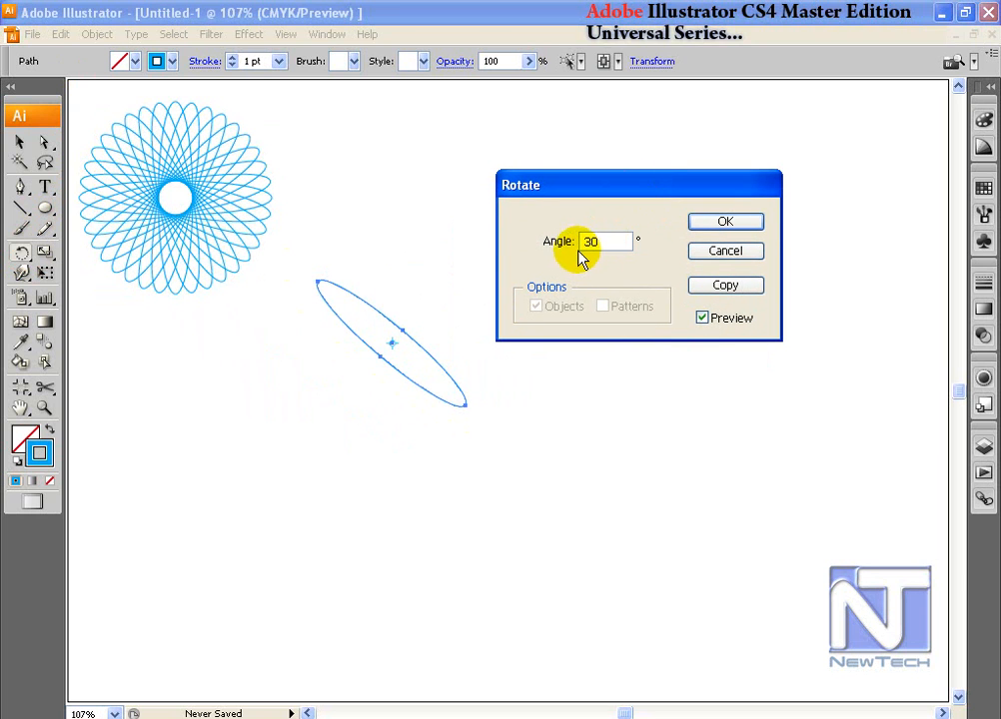
click(715, 286)
Step: Repeat the 30° copy into a sparse rosette, move it up, and drag an ellipse out below
click(22, 143)
click(29, 150)
key(ctrl+d)
key(ctrl+d)
key(ctrl+d)
key(ctrl+d)
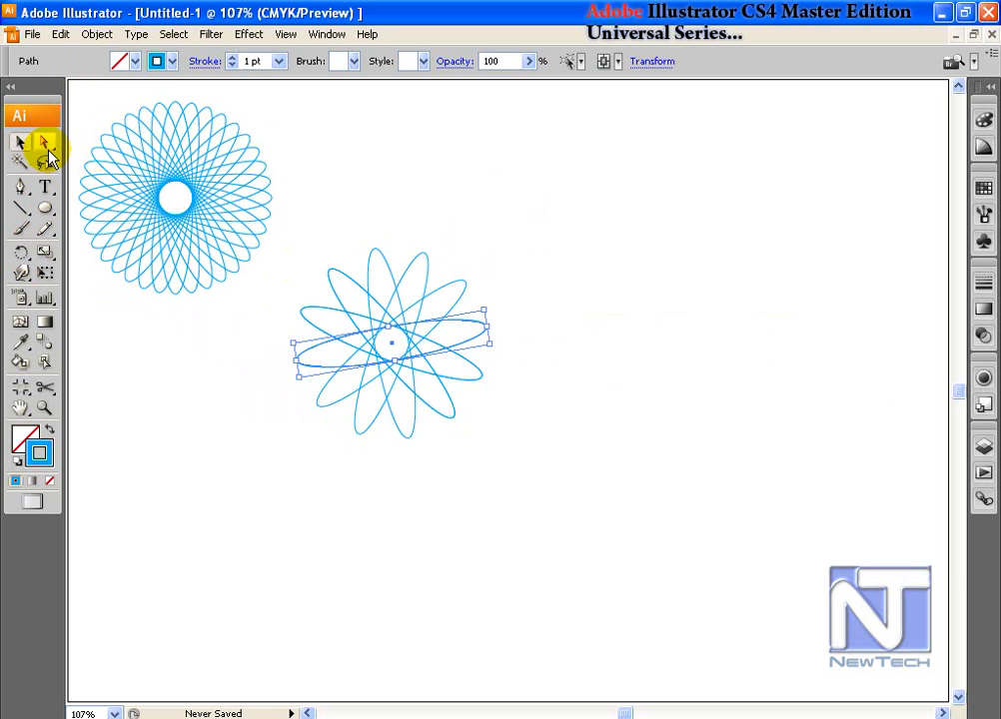
key(ctrl+d)
key(ctrl+d)
key(ctrl+d)
click(17, 146)
drag(479, 189, 426, 175)
click(420, 274)
drag(425, 277, 463, 520)
Step: Use Transform Each to copy the ellipse scaled 90% and rotated −10°
click(97, 34)
mouse_move(150, 56)
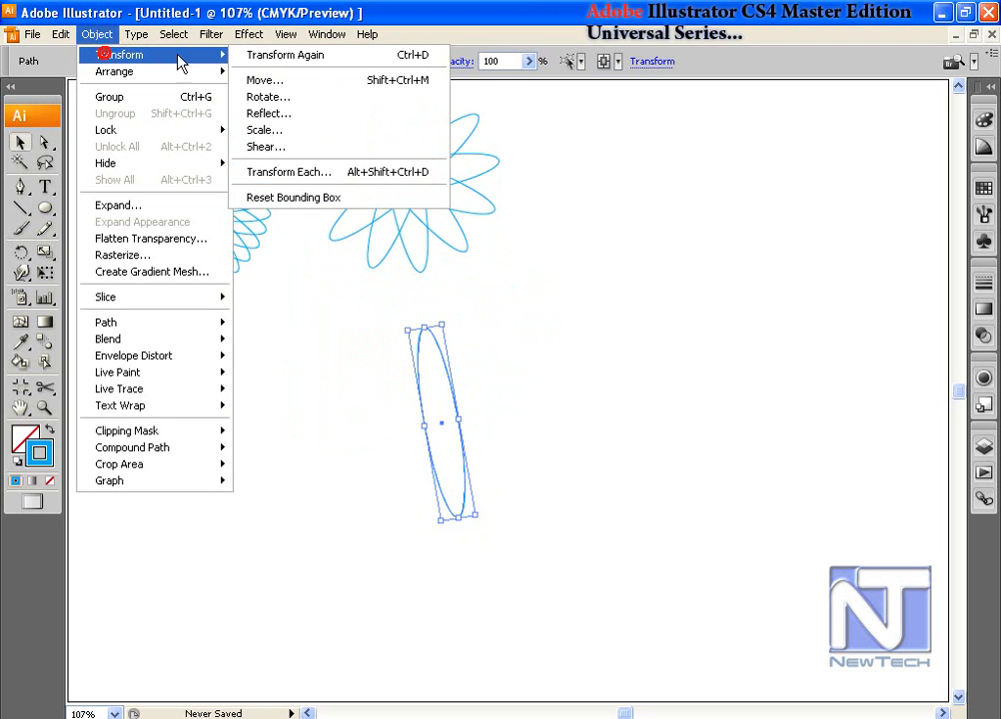
click(334, 180)
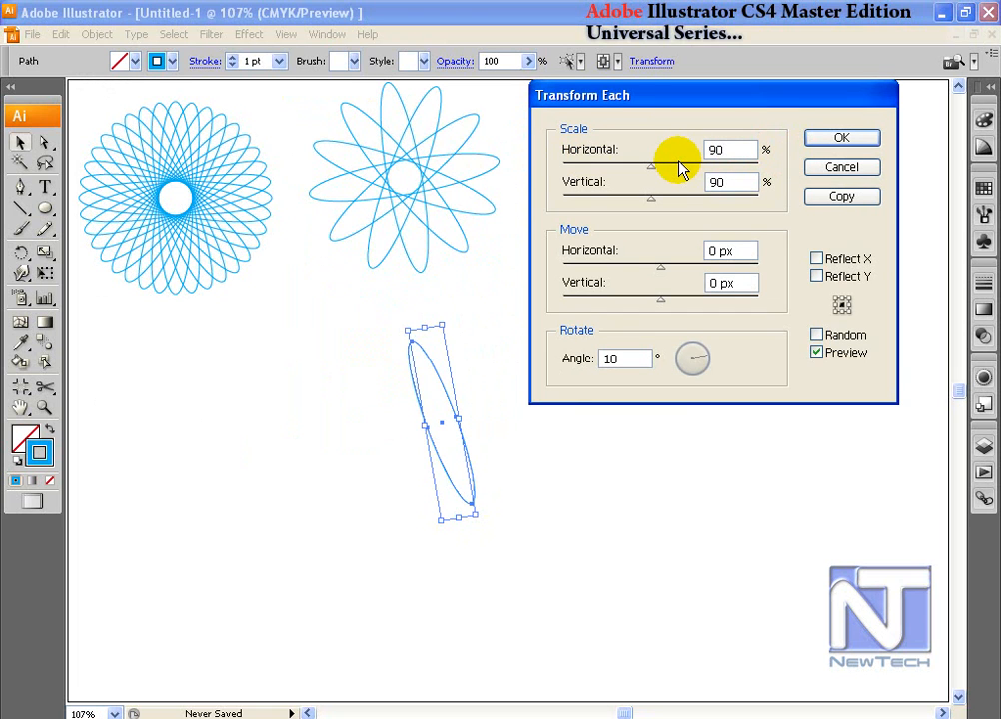
key(Tab)
key(Tab)
key(Tab)
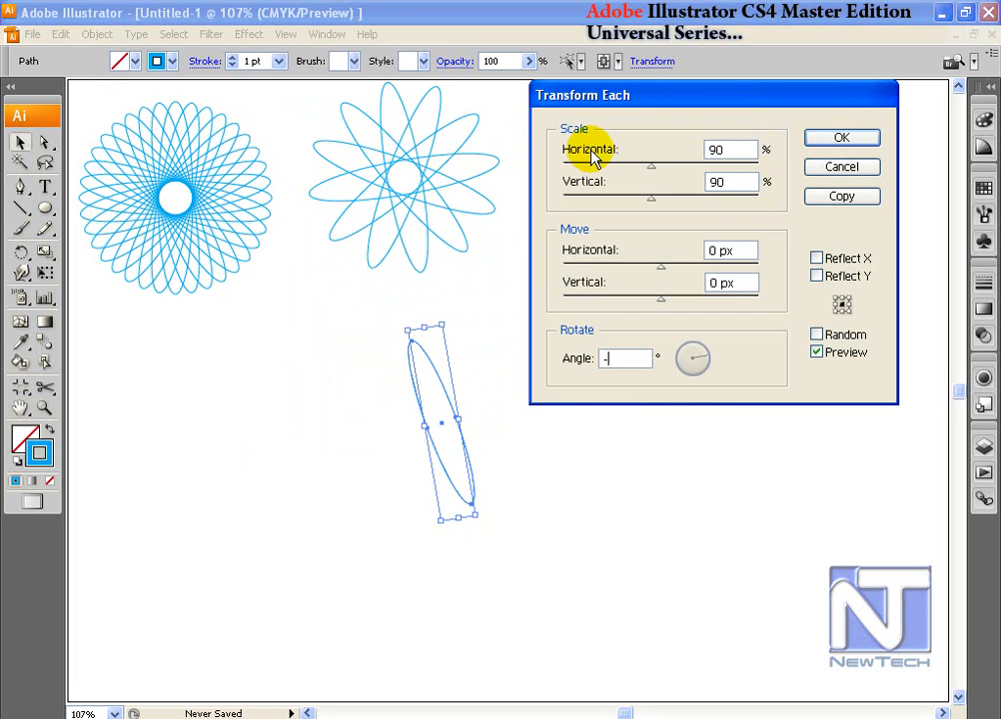
text(-10)
click(842, 196)
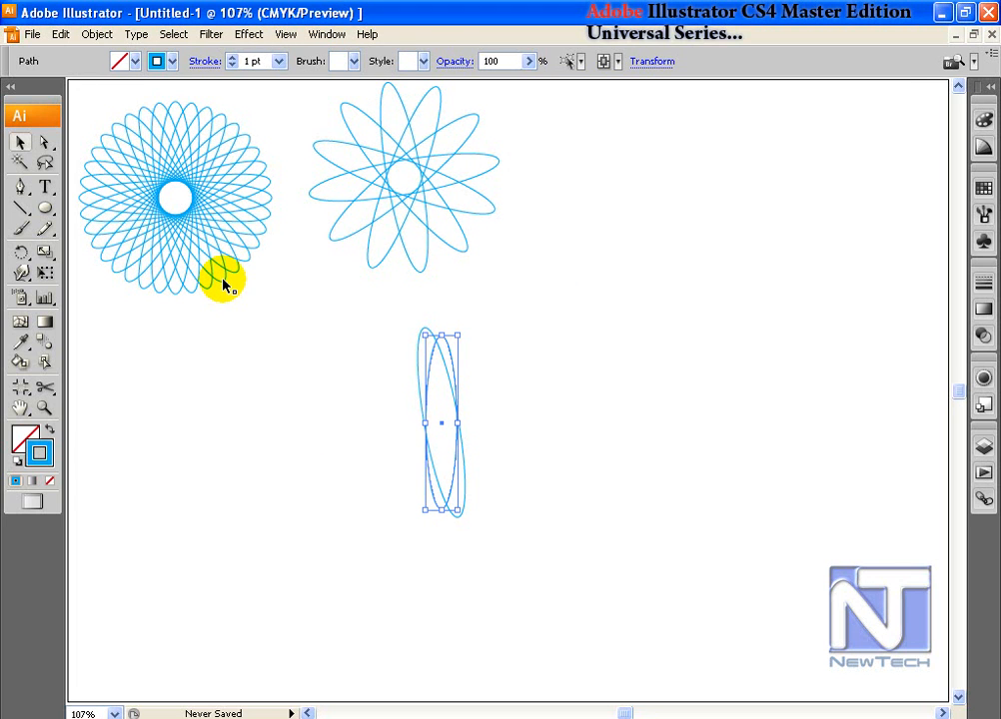
Step: Repeat the scaled, rotated copy into a swirling fan and move it to the top right
click(97, 34)
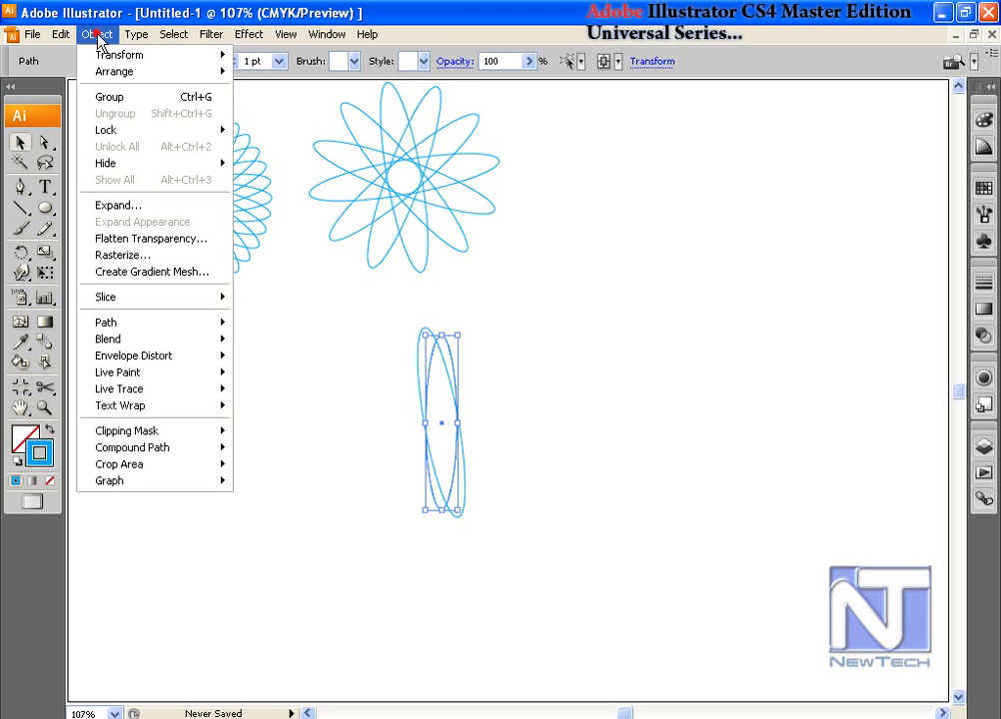
mouse_move(122, 56)
click(360, 16)
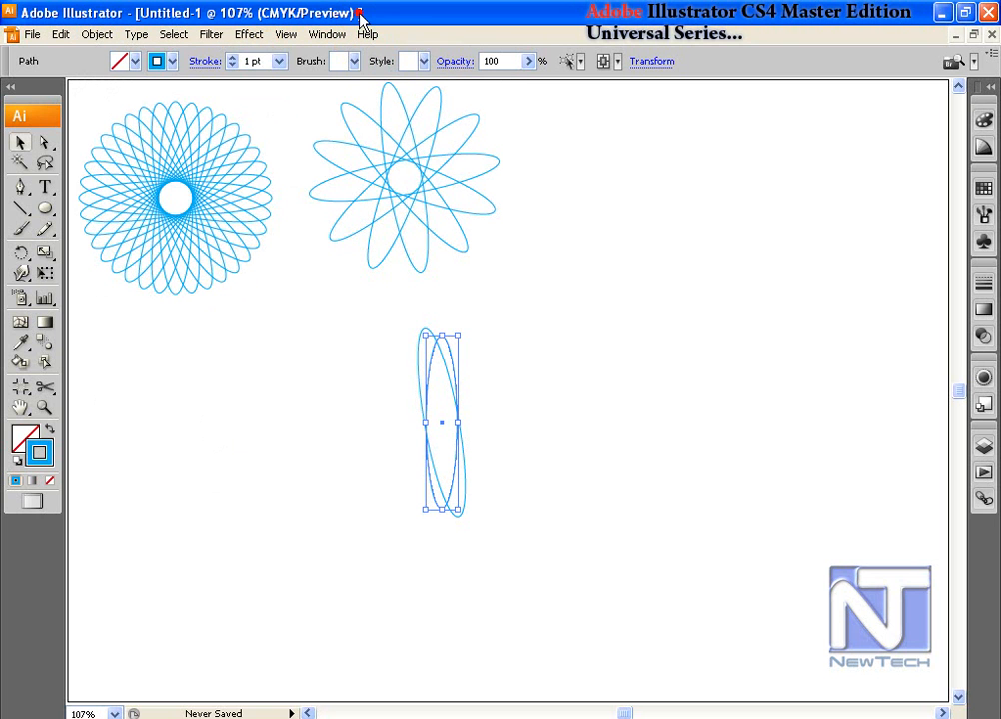
key(ctrl+d)
key(ctrl+d)
key(ctrl+d)
key(ctrl+d)
key(ctrl+d)
key(ctrl+d)
key(ctrl+d)
key(ctrl+d)
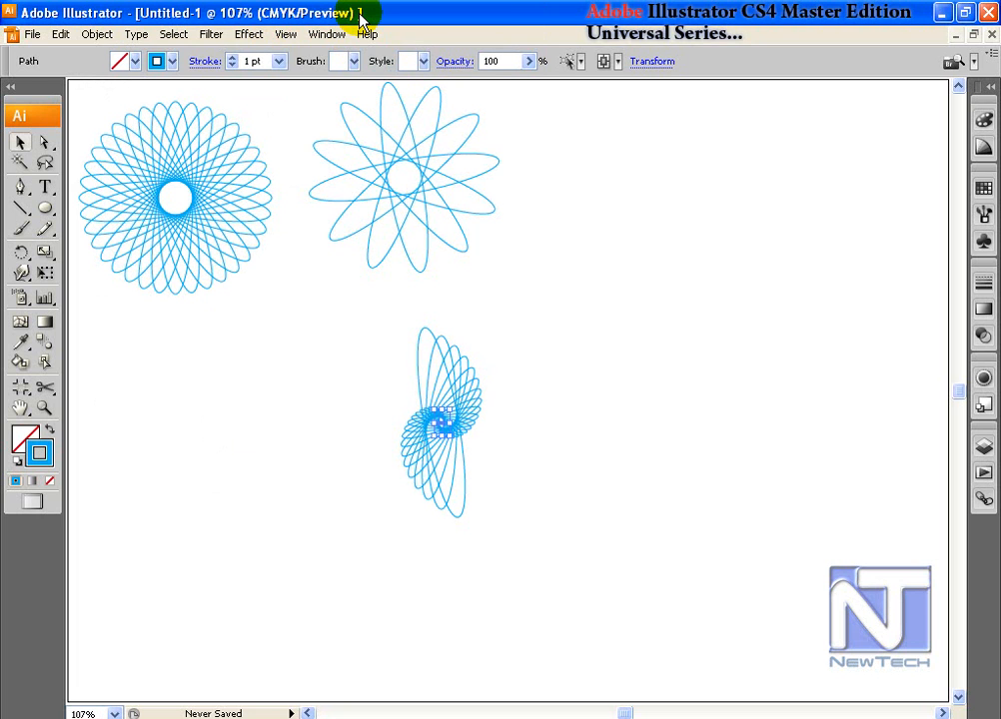
click(436, 362)
drag(426, 417, 430, 421)
drag(452, 431, 641, 186)
click(420, 271)
Step: Pull an ellipse out below the star and set Transform Each move to 5 px horizontal, 5 px vertical
mouse_move(423, 266)
mouse_down()
mouse_move(427, 425)
mouse_move(443, 528)
mouse_up()
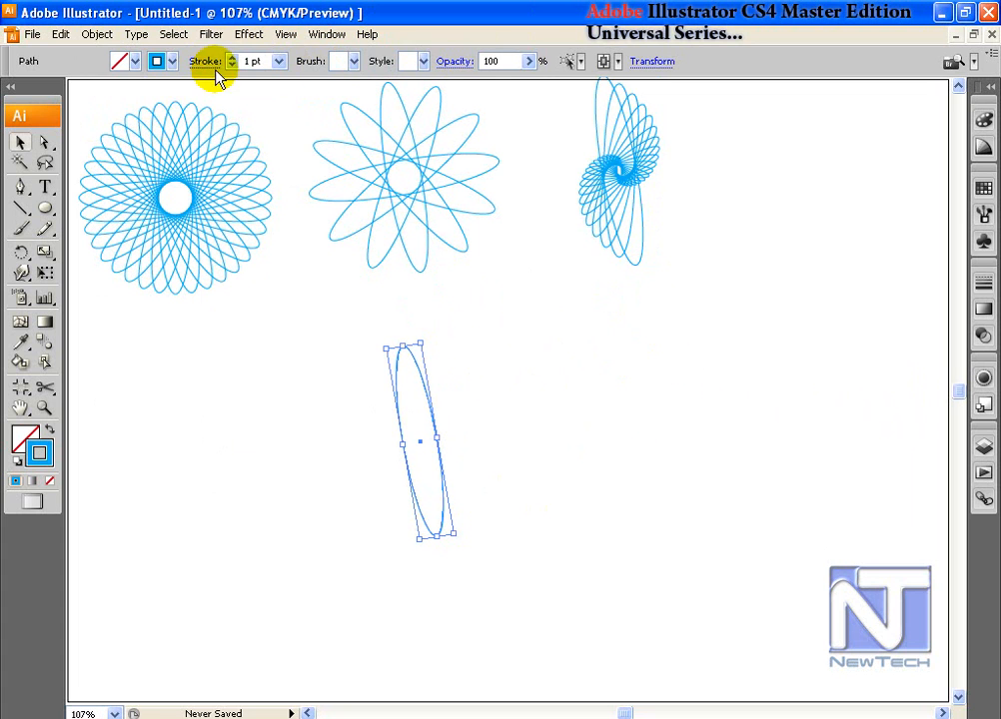
click(97, 34)
mouse_move(142, 62)
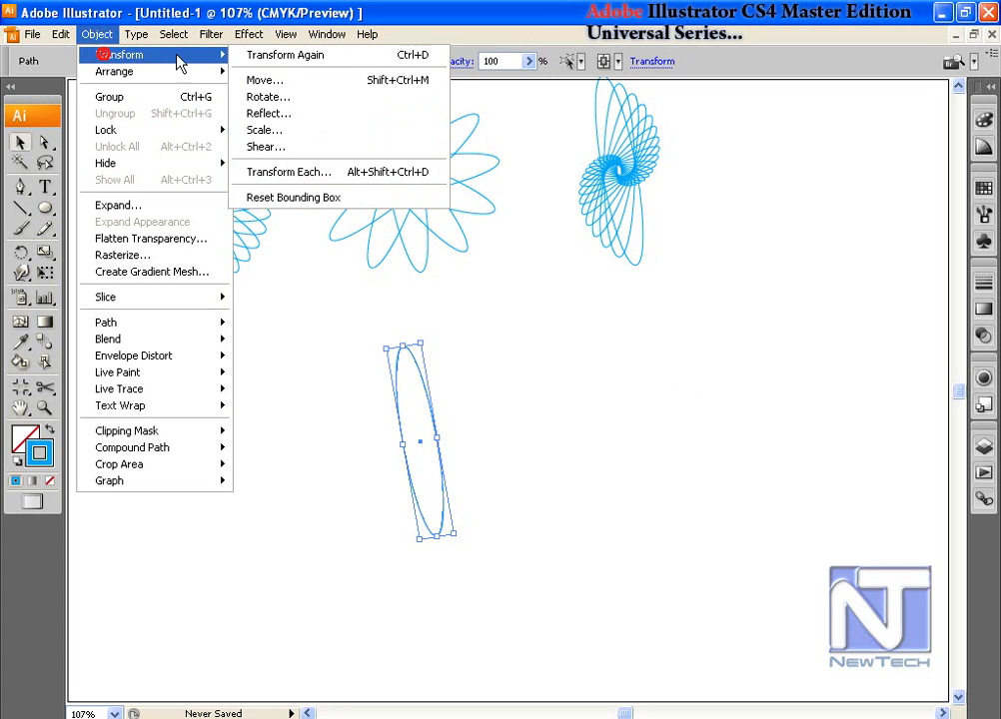
click(324, 170)
drag(763, 94, 765, 153)
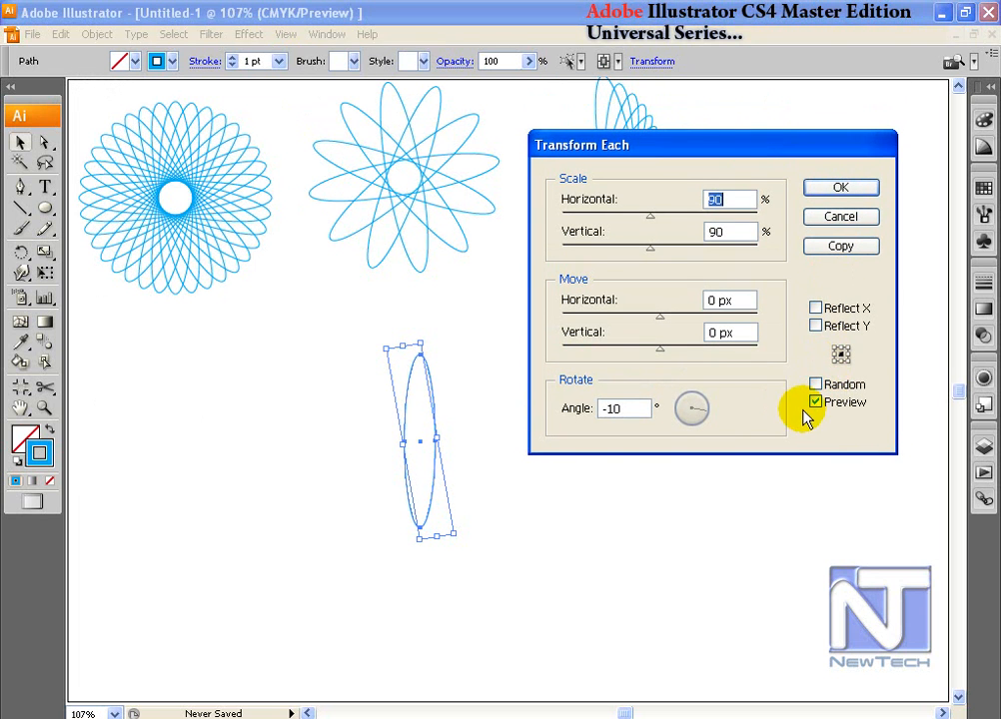
key(Tab)
key(Tab)
text(5)
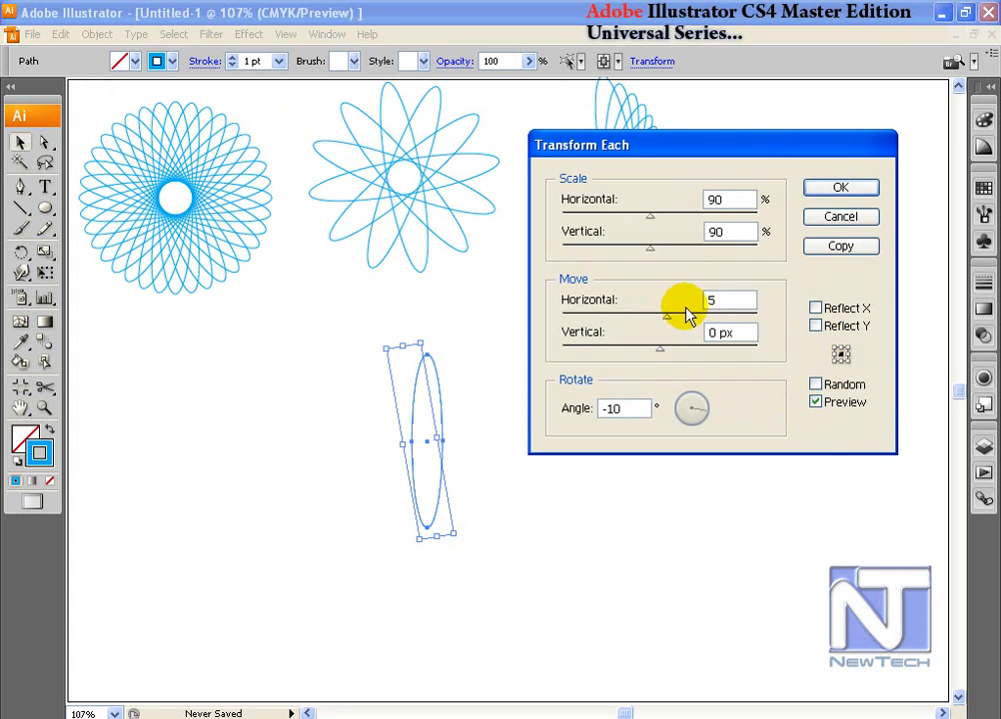
click(741, 334)
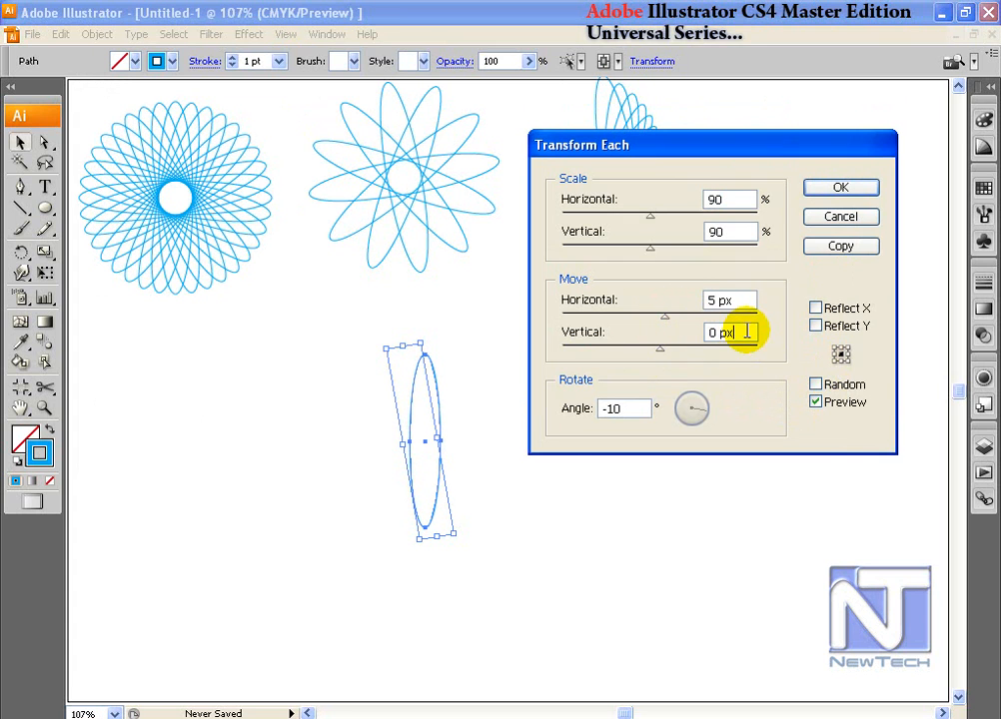
click(748, 331)
drag(748, 332, 706, 331)
text(5)
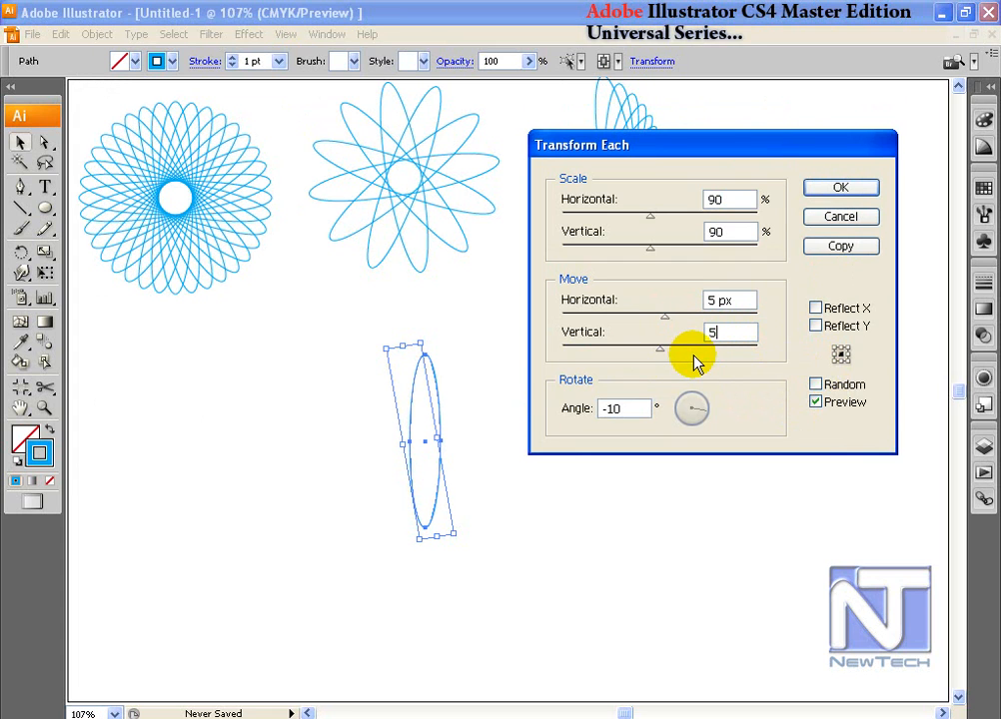
click(740, 300)
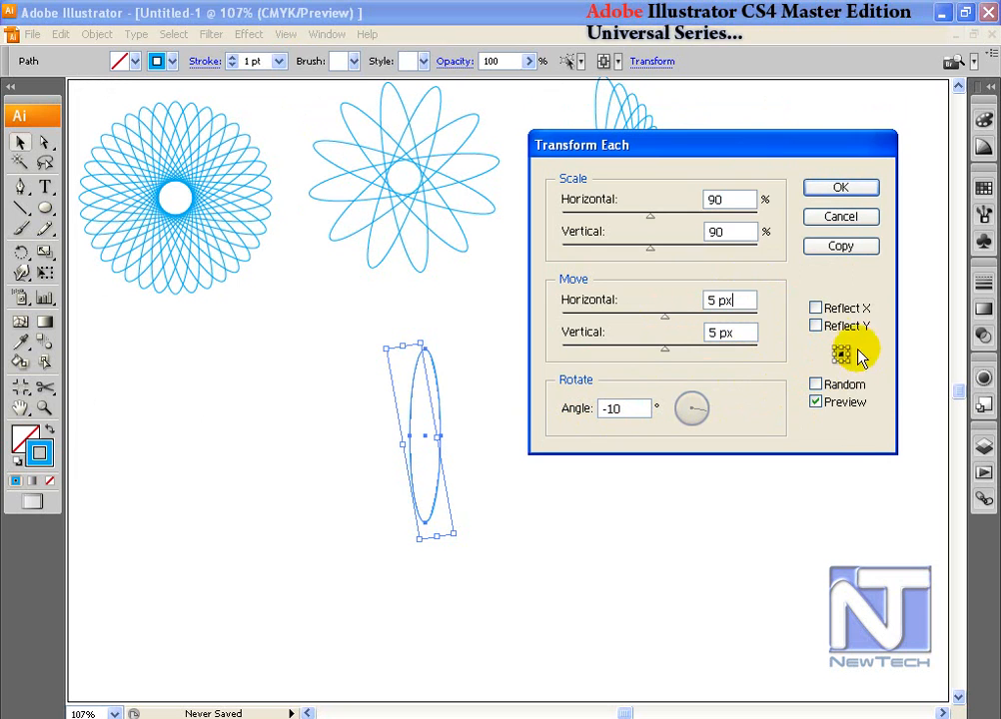
Step: Make the transformed copy, repeat it twice, and move the curling fan to the upper right
click(844, 247)
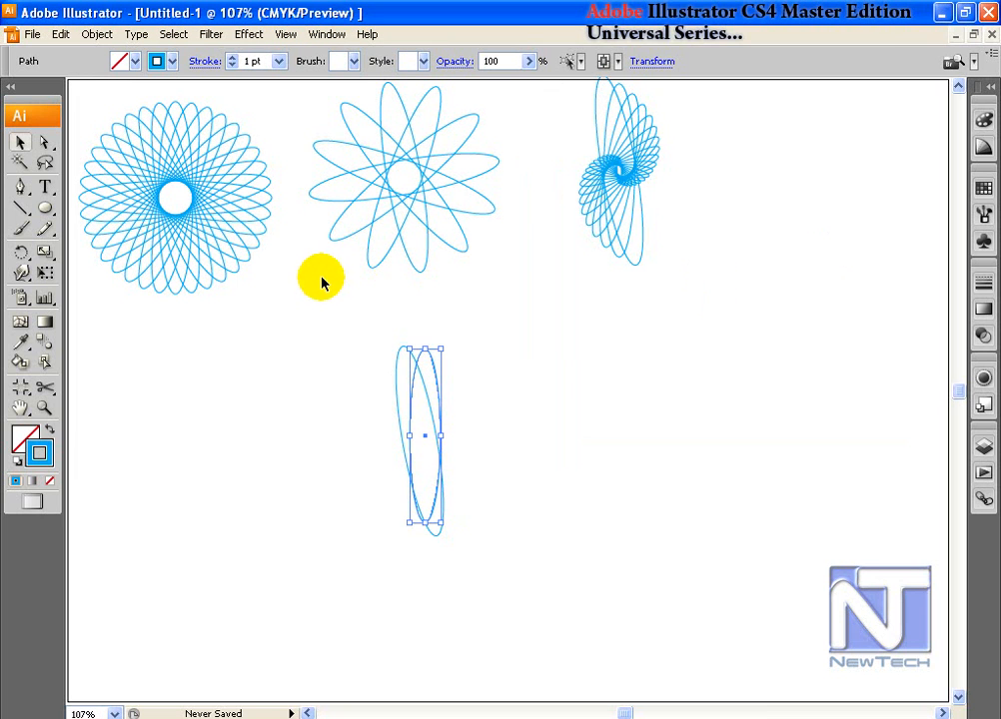
key(ctrl+d)
key(ctrl+d)
key(ctrl+d)
key(ctrl+d)
key(ctrl+d)
key(ctrl+d)
key(ctrl+d)
key(ctrl+d)
key(ctrl+d)
key(ctrl+d)
key(ctrl+d)
key(ctrl+d)
key(ctrl+d)
key(ctrl+d)
key(ctrl+d)
key(ctrl+d)
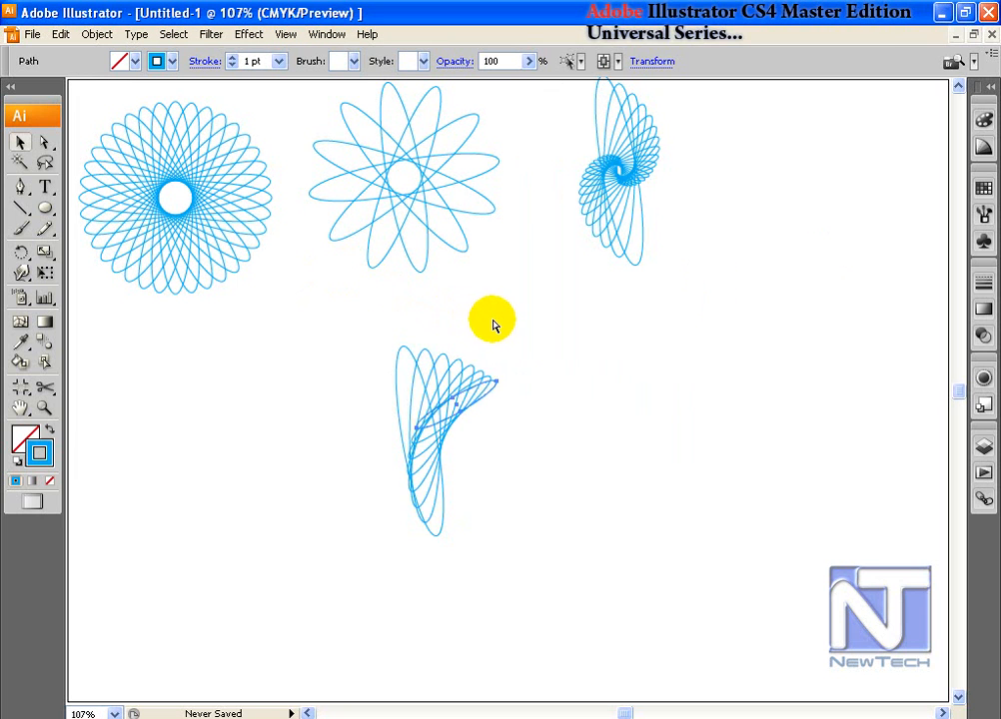
key(ctrl+d)
click(27, 146)
click(605, 458)
drag(377, 345, 509, 438)
drag(585, 317, 362, 496)
drag(471, 385, 791, 153)
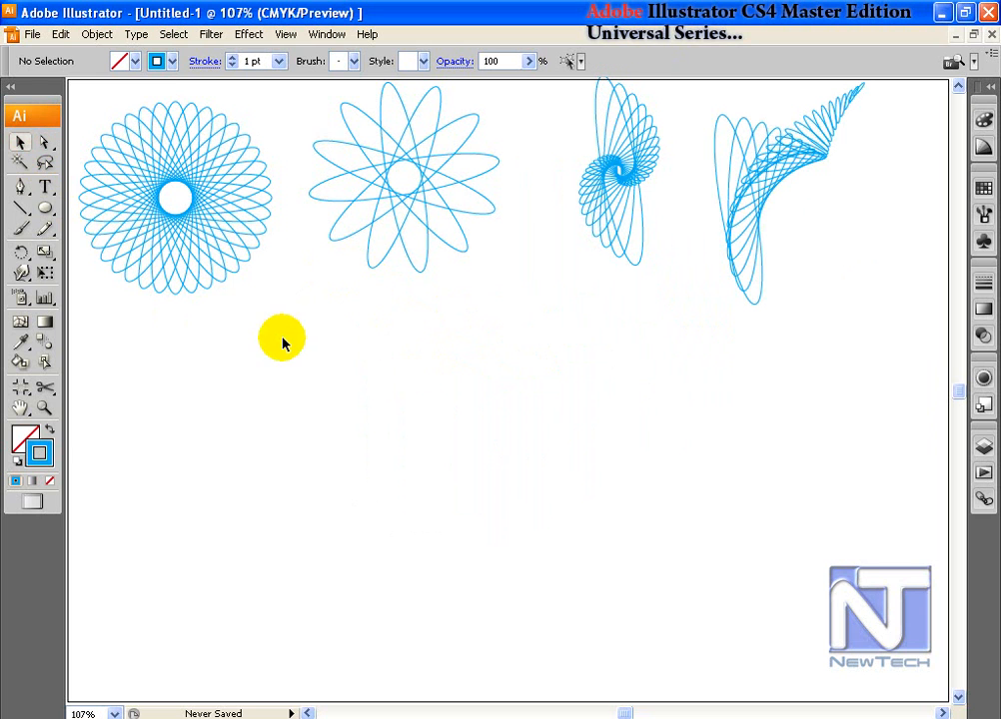
drag(274, 336, 160, 219)
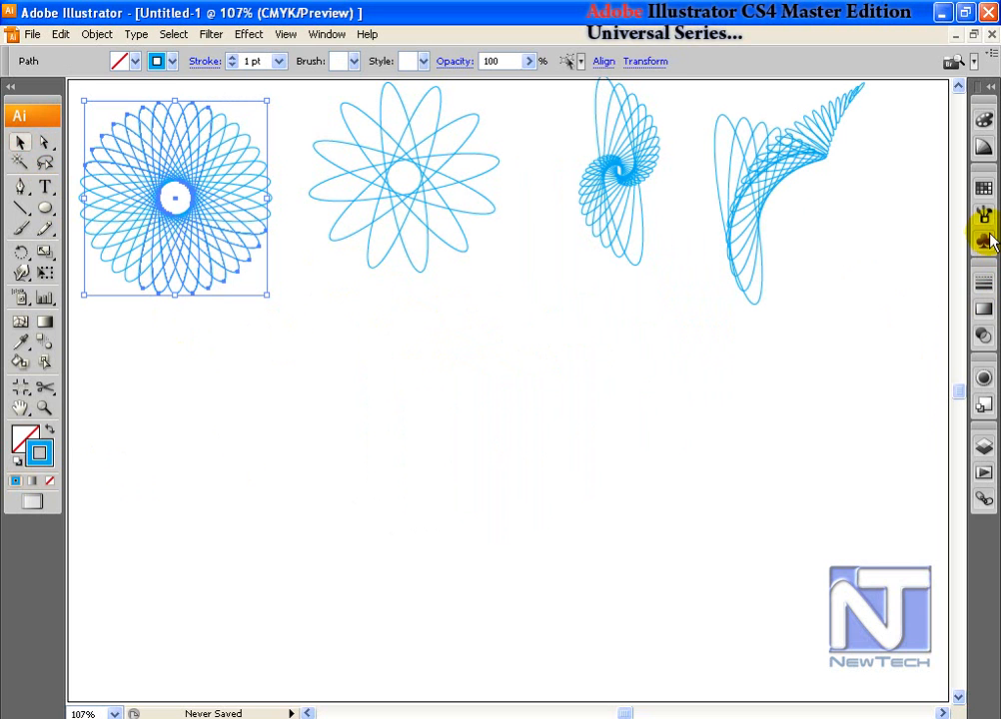
Step: Give the left rosette red and yellow strokes, then drag a lone ellipse out below
click(984, 193)
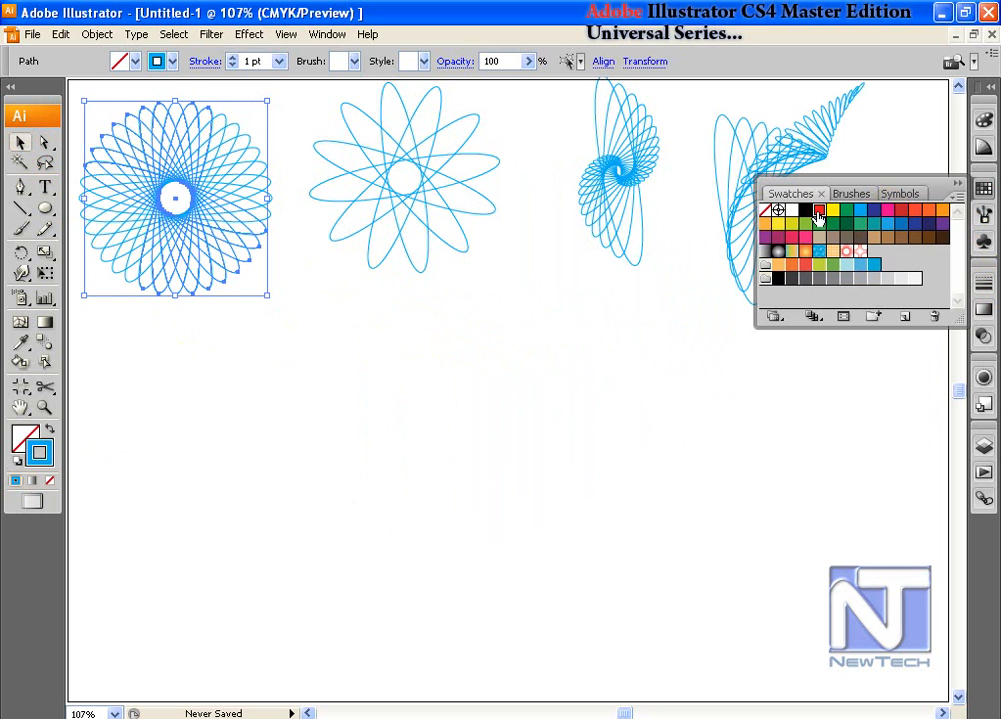
click(620, 356)
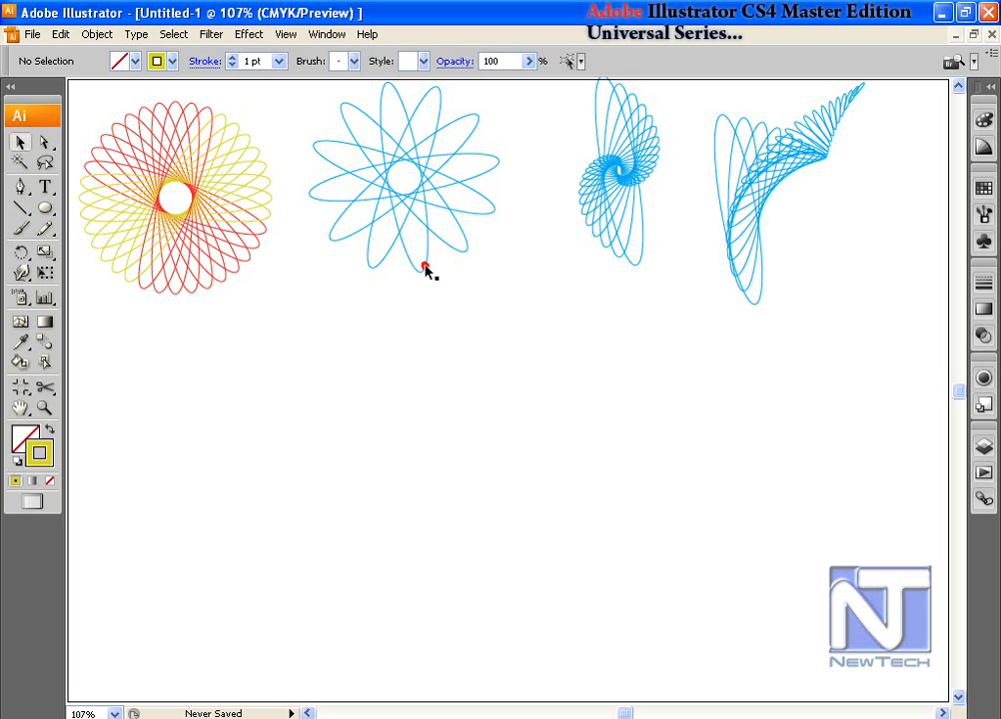
drag(425, 267, 451, 542)
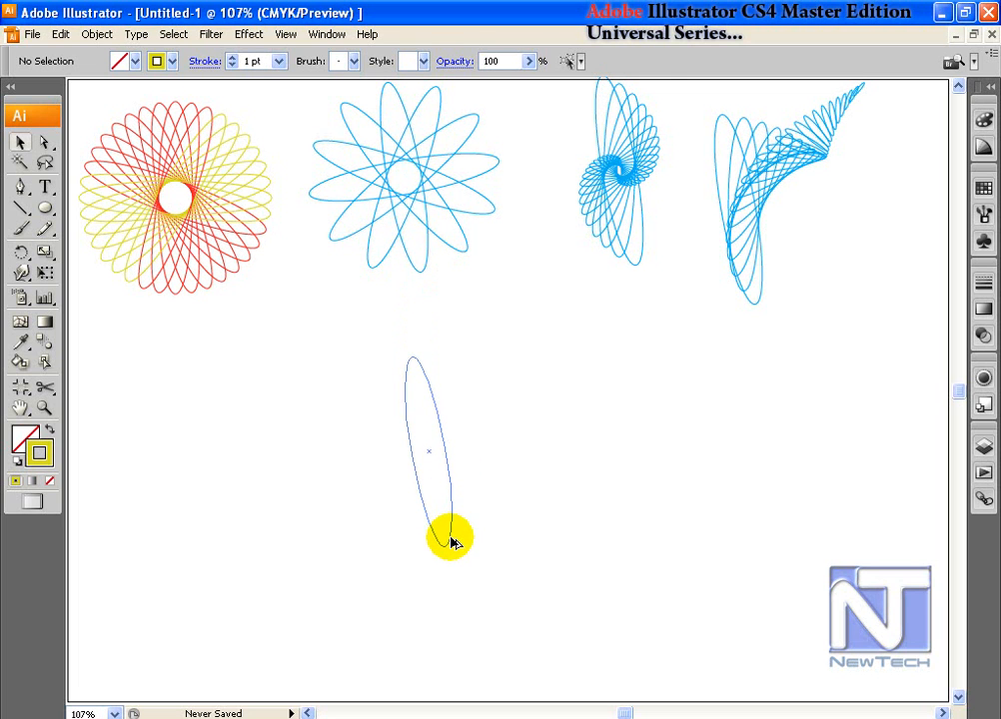
Step: Set Transform Each to 110% horizontal, 90% vertical scale, 5 px move and −10° angle
click(97, 34)
mouse_move(120, 55)
click(291, 172)
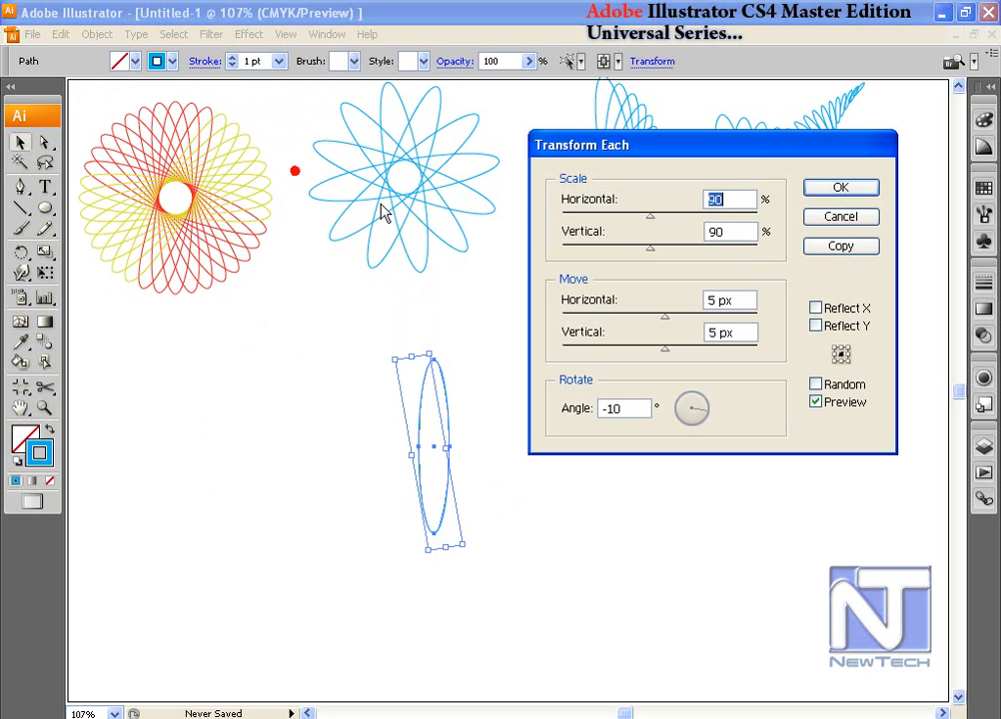
drag(773, 155, 789, 137)
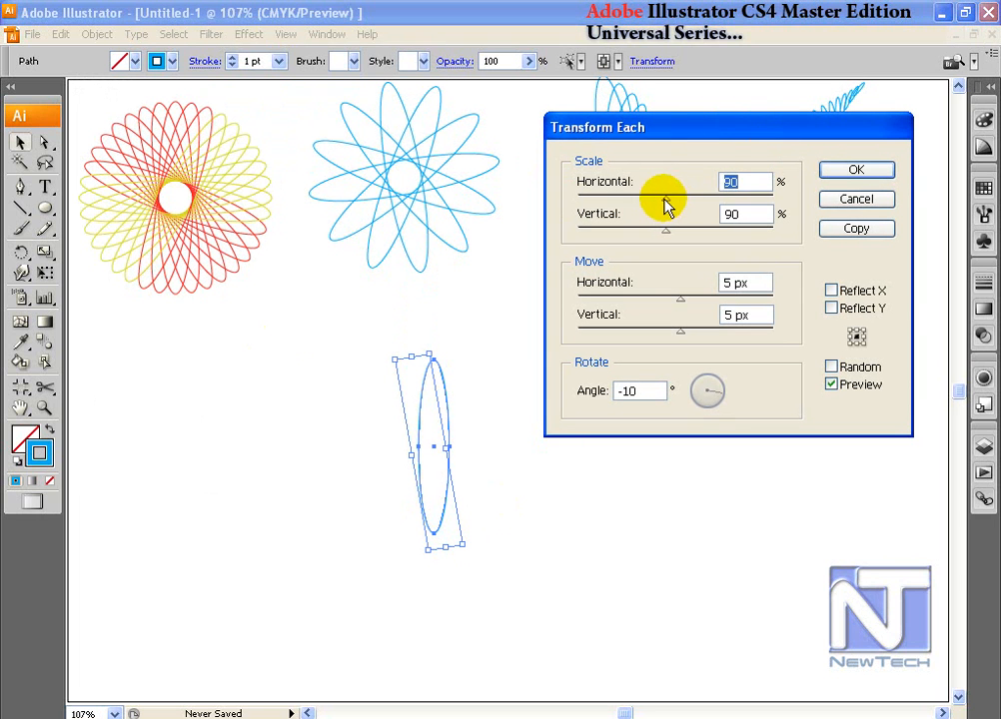
drag(666, 204, 686, 208)
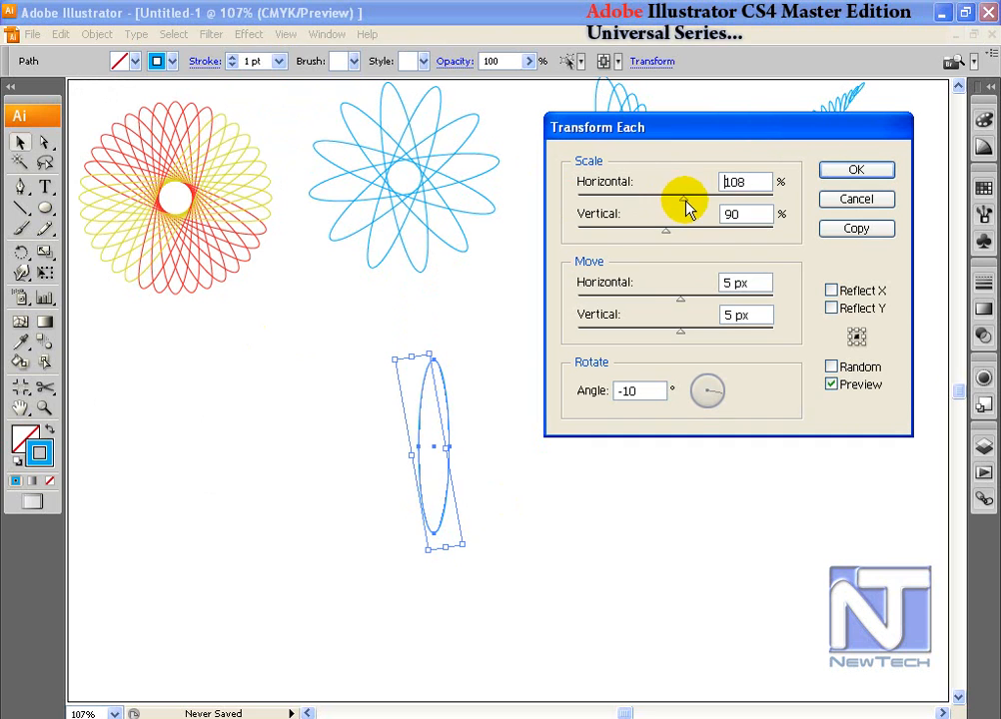
drag(745, 180, 706, 192)
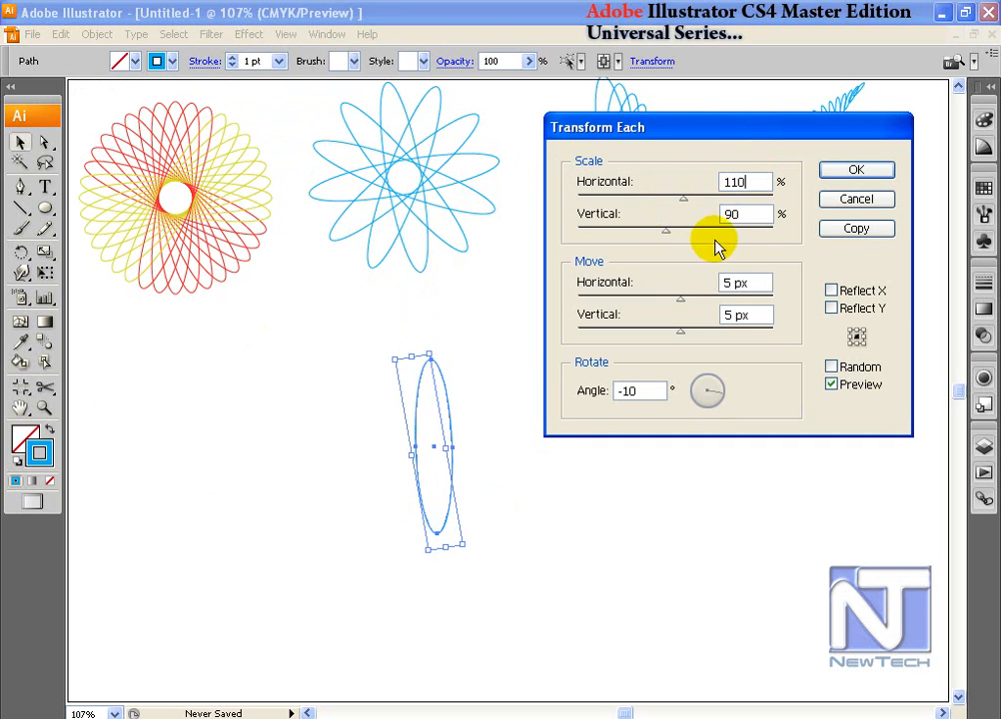
click(756, 214)
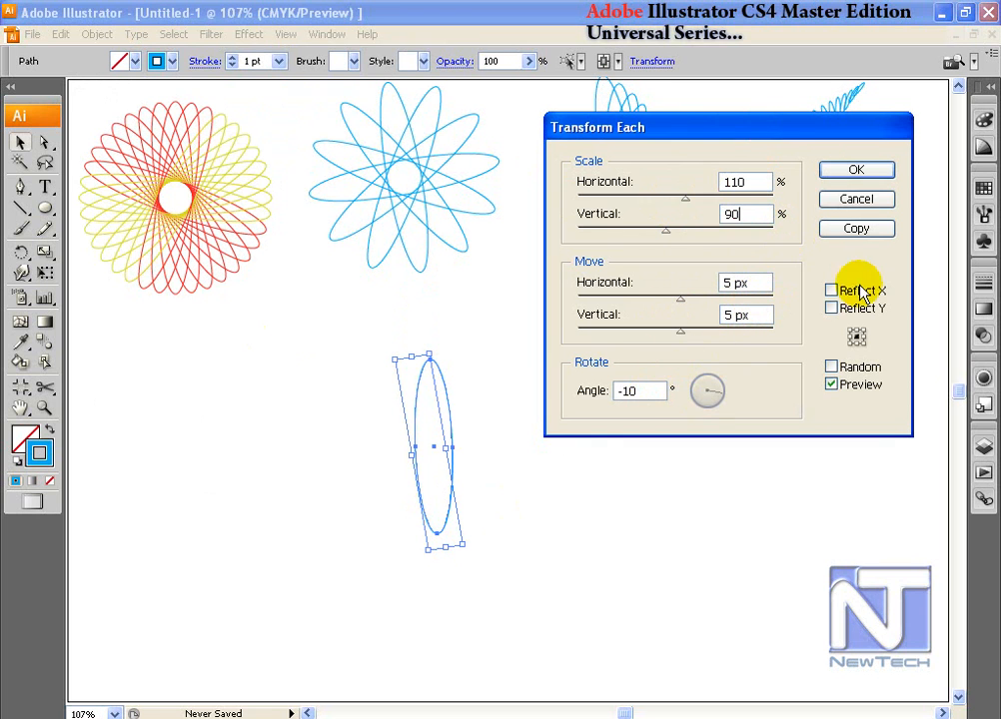
Step: Copy the ellipse with those settings, repeat it, and undo the two extra copies at the top
click(856, 227)
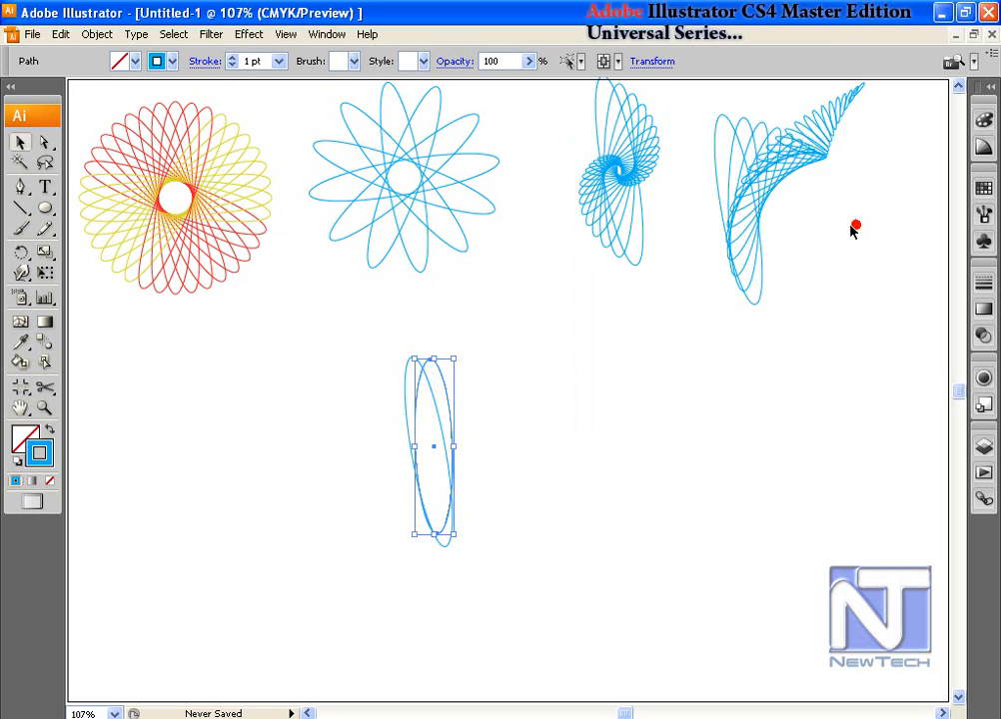
key(ctrl+d)
key(ctrl+d)
key(ctrl+d)
key(ctrl+d)
key(ctrl+d)
key(ctrl+d)
key(ctrl+d)
key(ctrl+d)
key(ctrl+d)
key(ctrl+d)
key(ctrl+d)
key(ctrl+d)
key(ctrl+d)
key(ctrl+d)
key(ctrl+d)
key(ctrl+d)
key(ctrl+d)
key(ctrl+d)
key(ctrl+d)
key(ctrl+d)
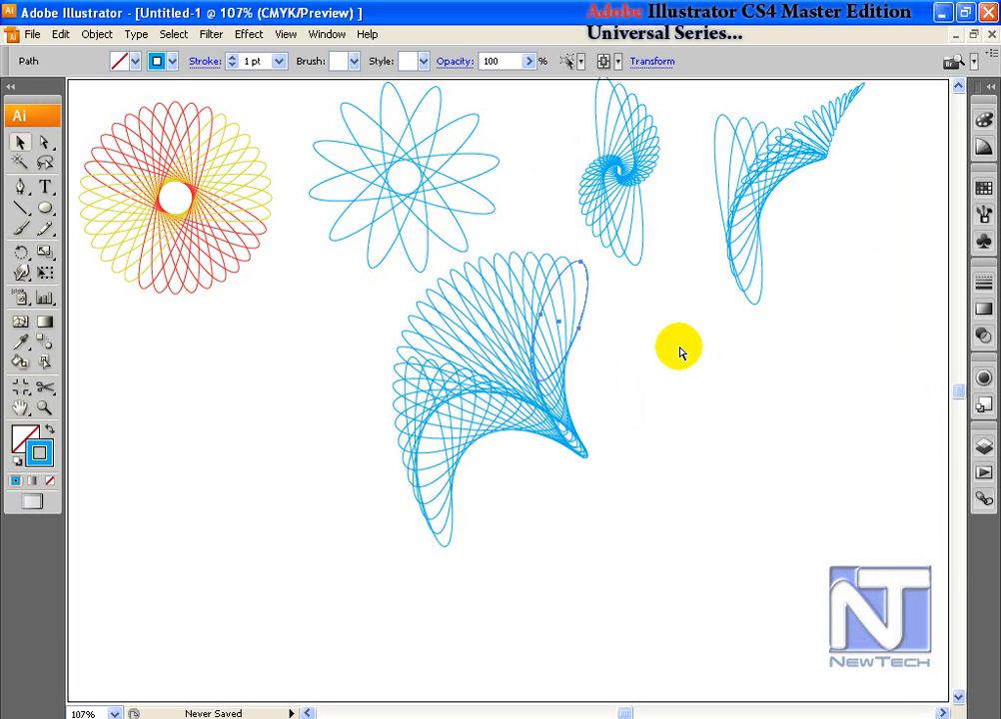
key(ctrl+d)
key(ctrl+d)
key(ctrl+d)
key(ctrl+d)
key(ctrl+d)
key(ctrl+d)
key(ctrl+d)
key(ctrl+d)
key(ctrl+d)
key(ctrl+d)
key(ctrl+d)
key(ctrl+d)
key(ctrl+d)
key(ctrl+d)
key(ctrl+d)
key(ctrl+d)
key(ctrl+d)
key(ctrl+d)
key(ctrl+d)
key(ctrl+d)
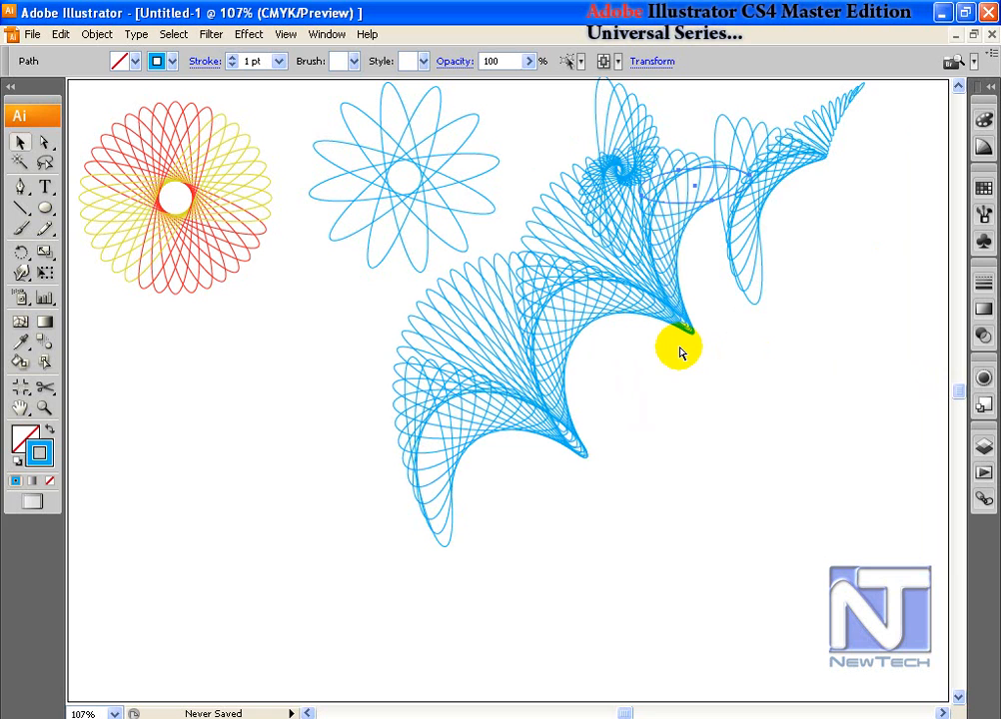
key(ctrl+d)
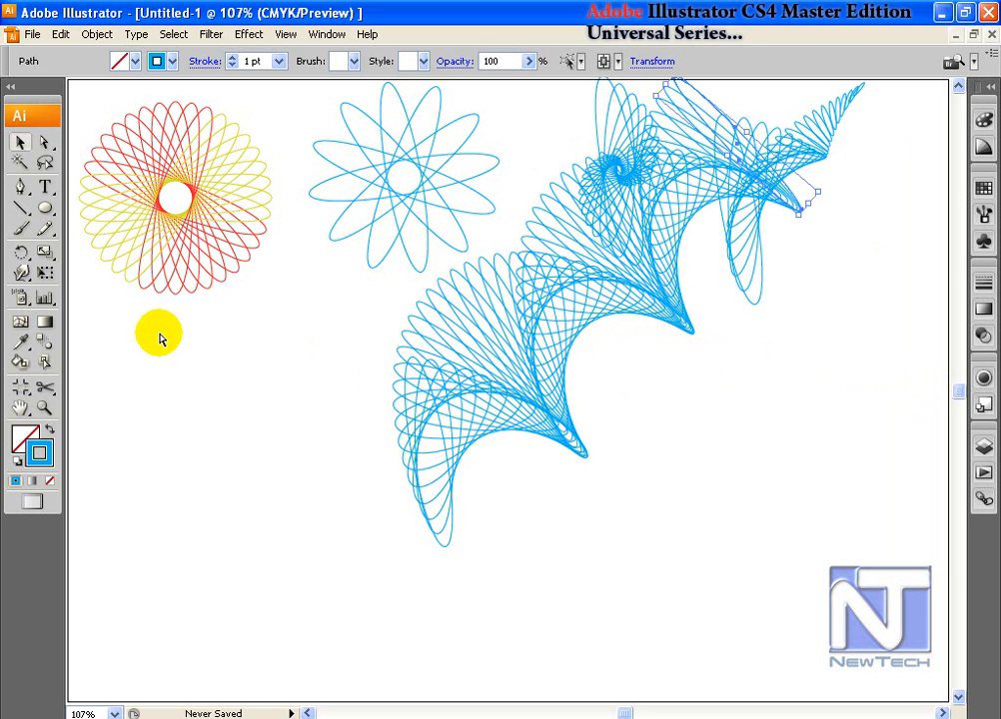
key(ctrl+z)
key(ctrl+z)
key(ctrl+z)
key(ctrl+z)
key(ctrl+z)
key(ctrl+z)
key(ctrl+z)
key(ctrl+z)
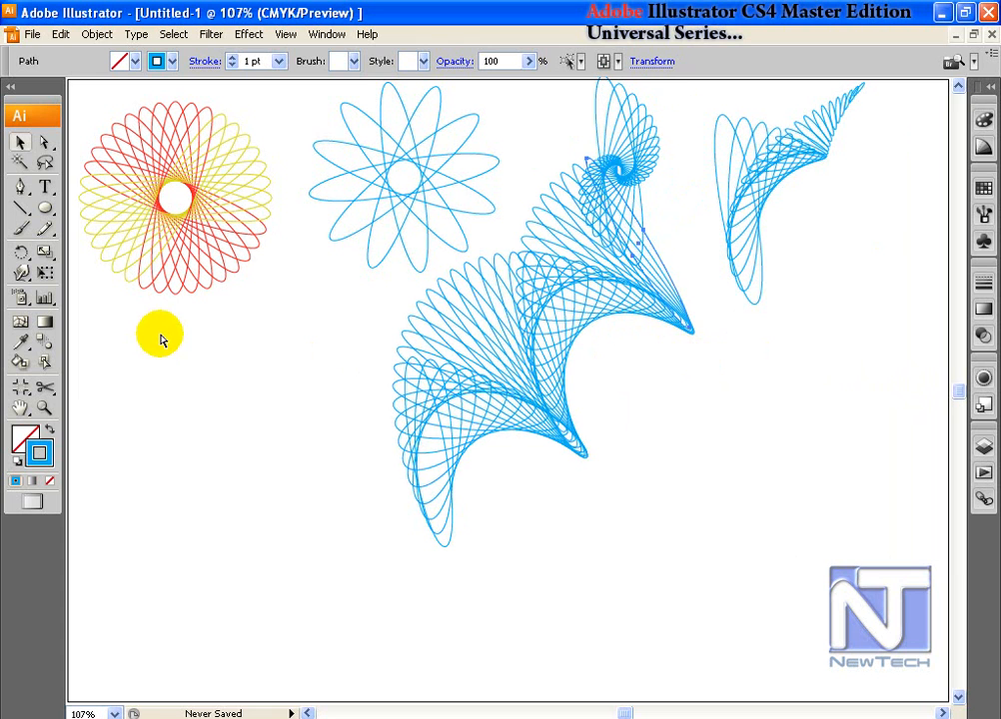
key(ctrl+z)
key(ctrl+z)
key(ctrl+z)
key(ctrl+z)
key(ctrl+z)
Step: Select and group all the spiral's ellipse copies, then move the group down and left
click(21, 144)
drag(674, 538, 432, 308)
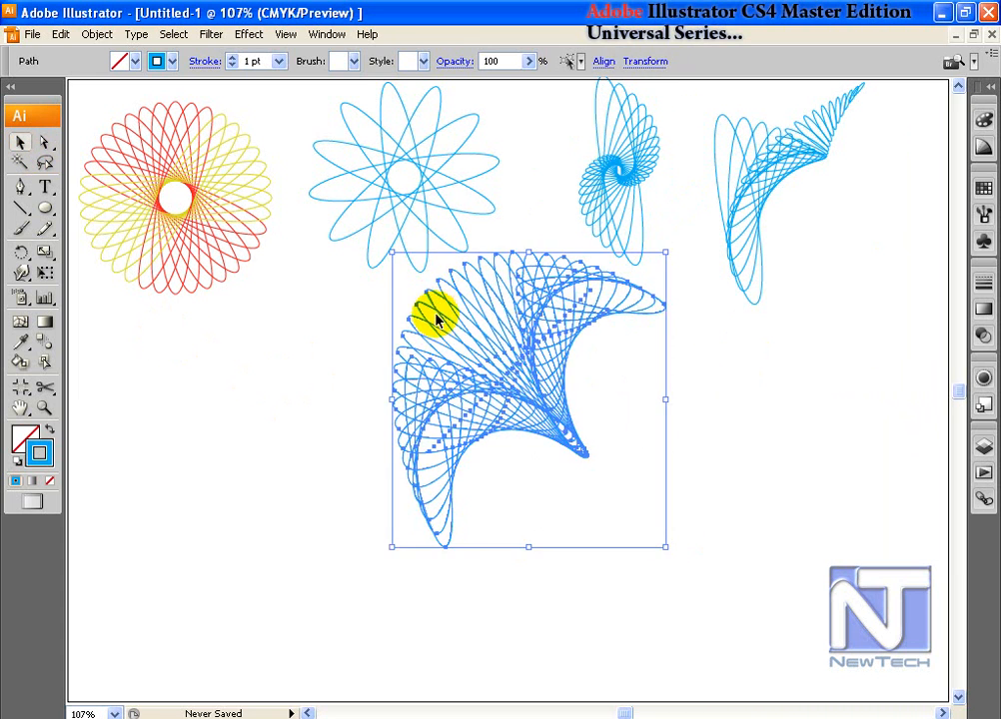
key(ctrl+shift+b)
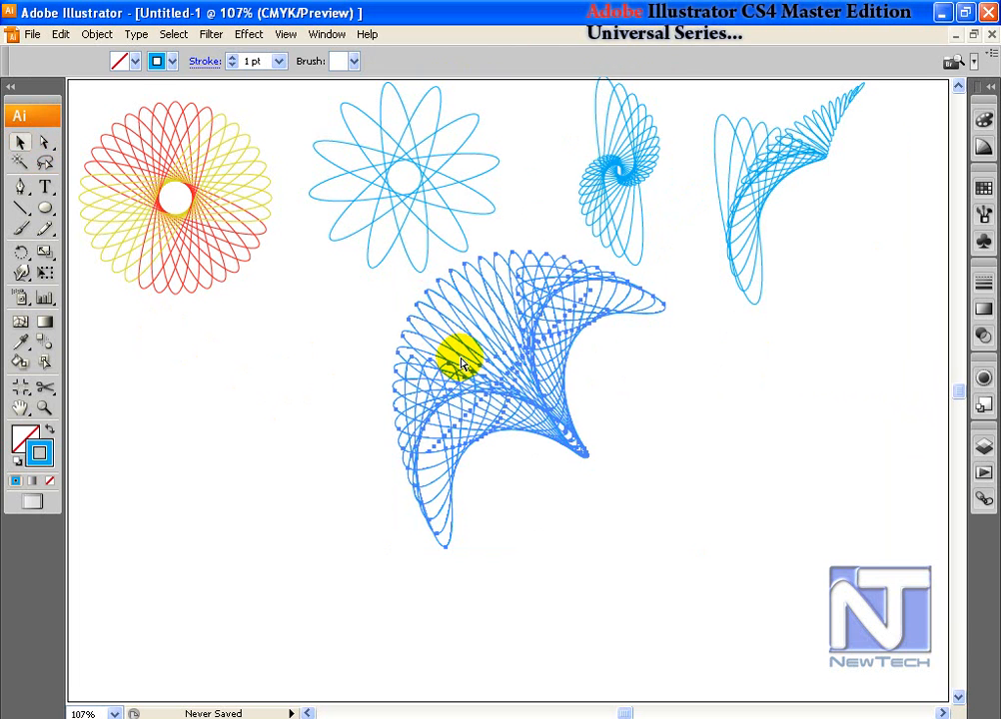
drag(572, 441, 526, 513)
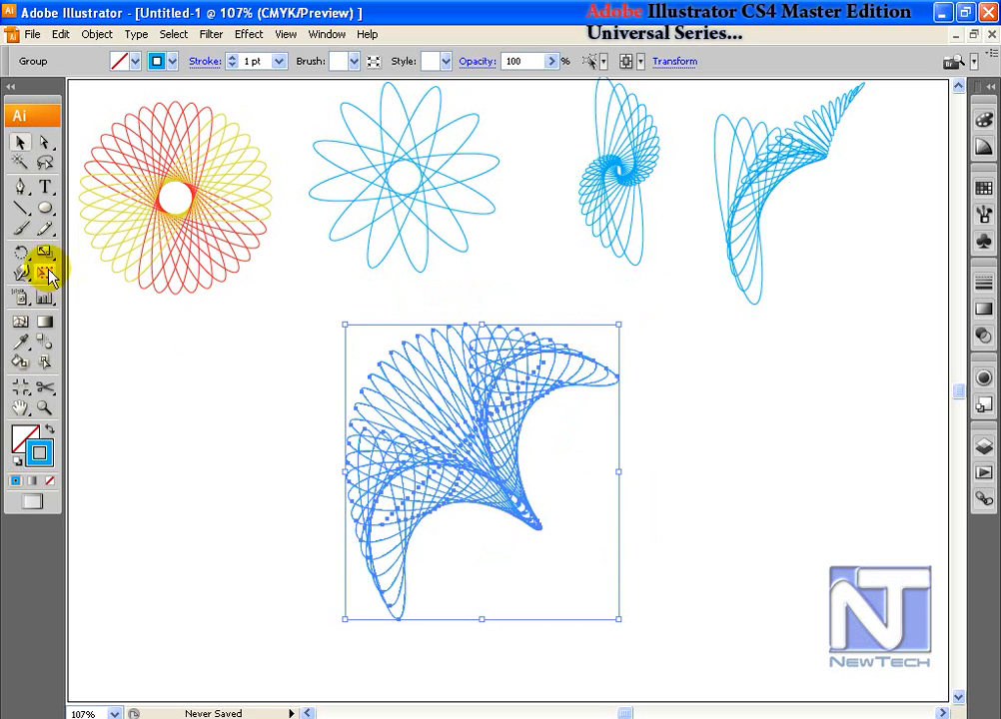
Step: Rotate copies of the spiral around its tip into a full circle
click(21, 252)
click(540, 526)
drag(521, 356, 643, 495)
key(ctrl+d)
key(ctrl+d)
key(ctrl+d)
key(ctrl+d)
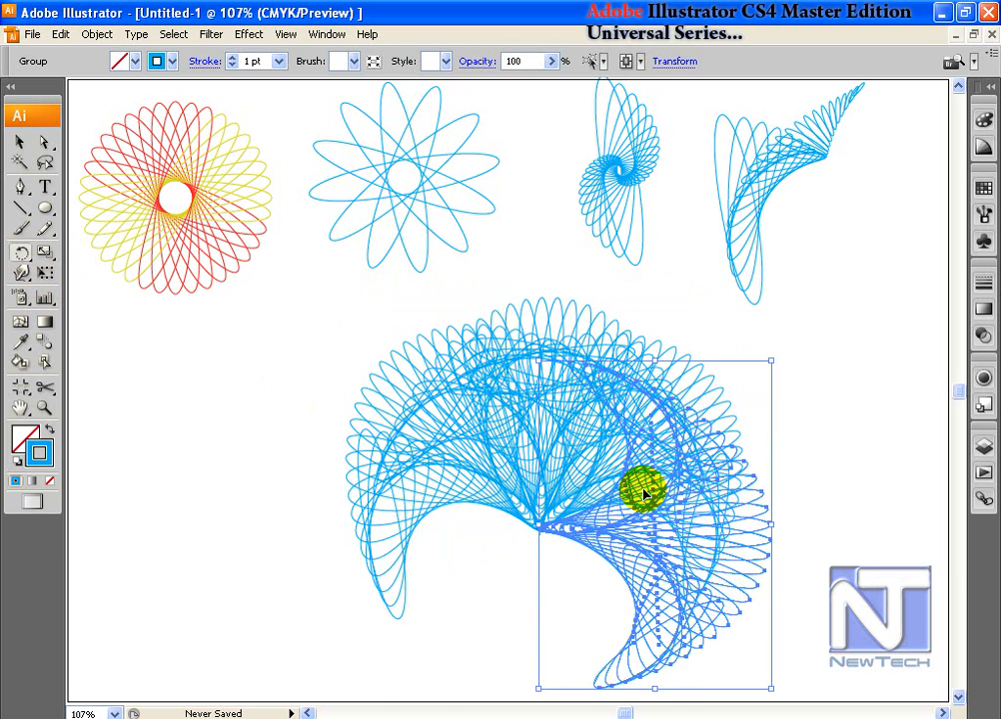
drag(644, 489, 642, 483)
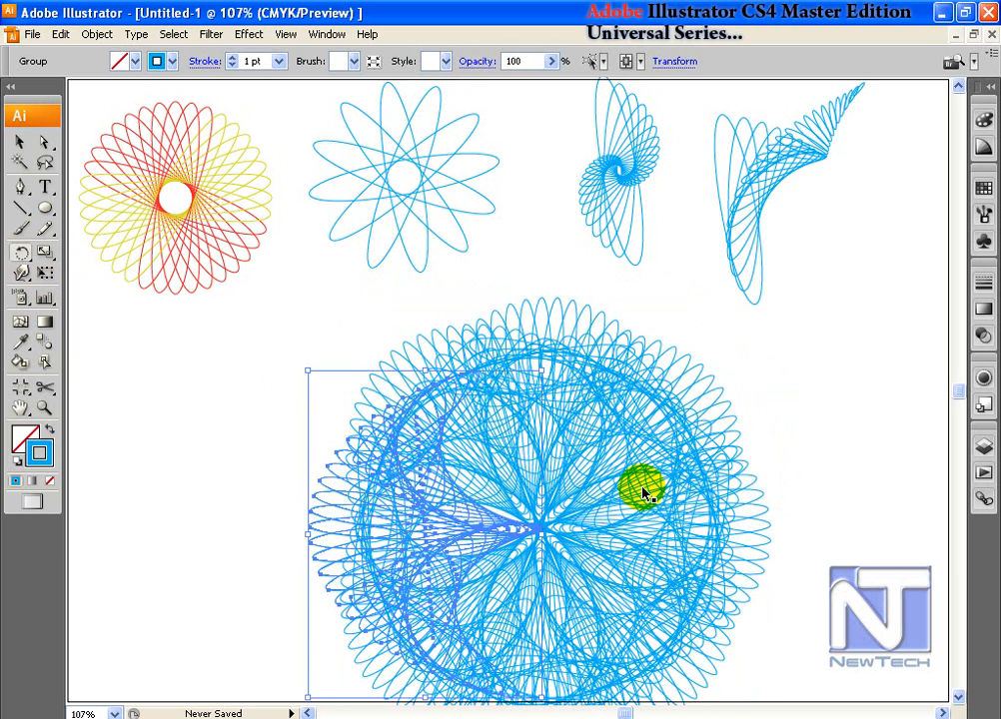
Step: Shrink the circular rosette and move it to the lower right
click(19, 142)
click(340, 449)
drag(304, 380, 583, 556)
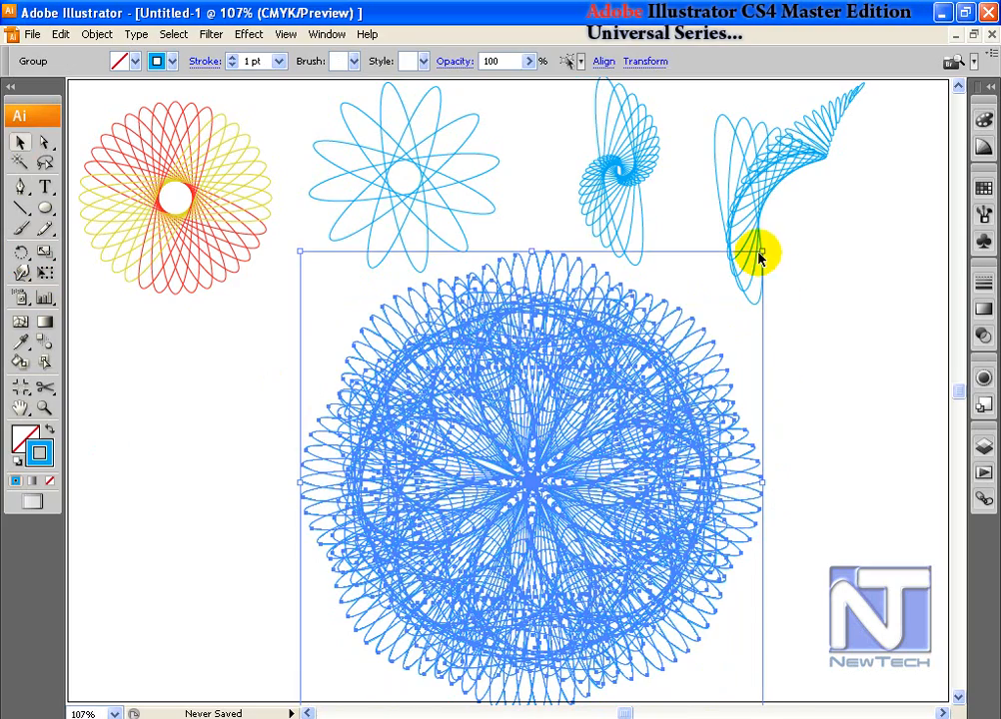
drag(763, 250, 684, 332)
drag(595, 501, 755, 506)
click(260, 61)
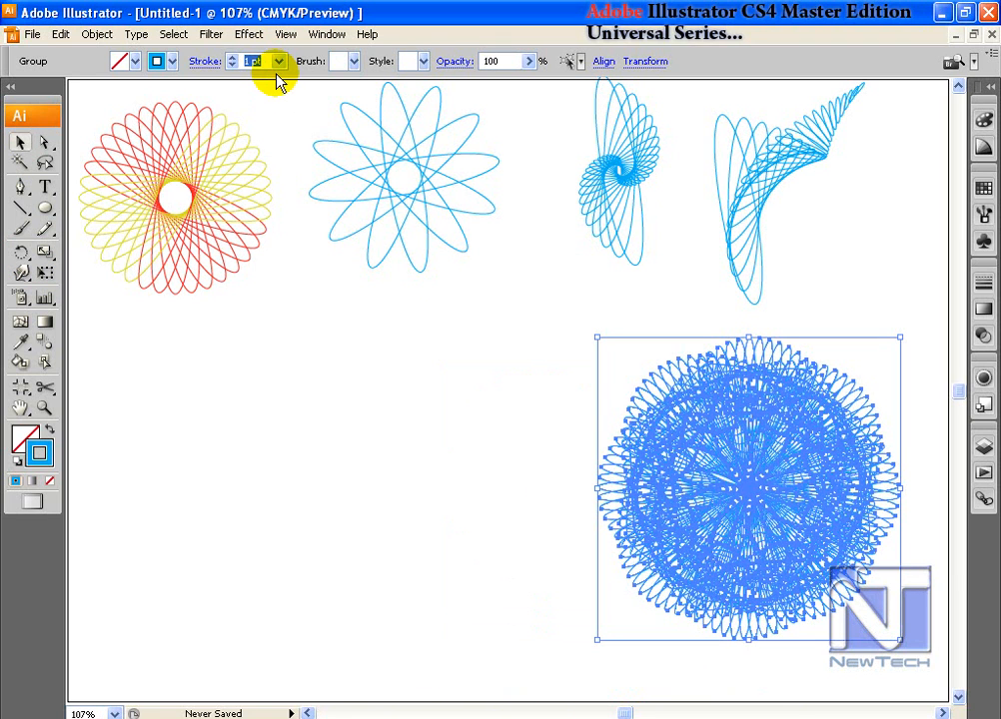
Step: Give the mandala 0.25 pt red strokes and nudge it slightly to the right
text(.25)
click(985, 191)
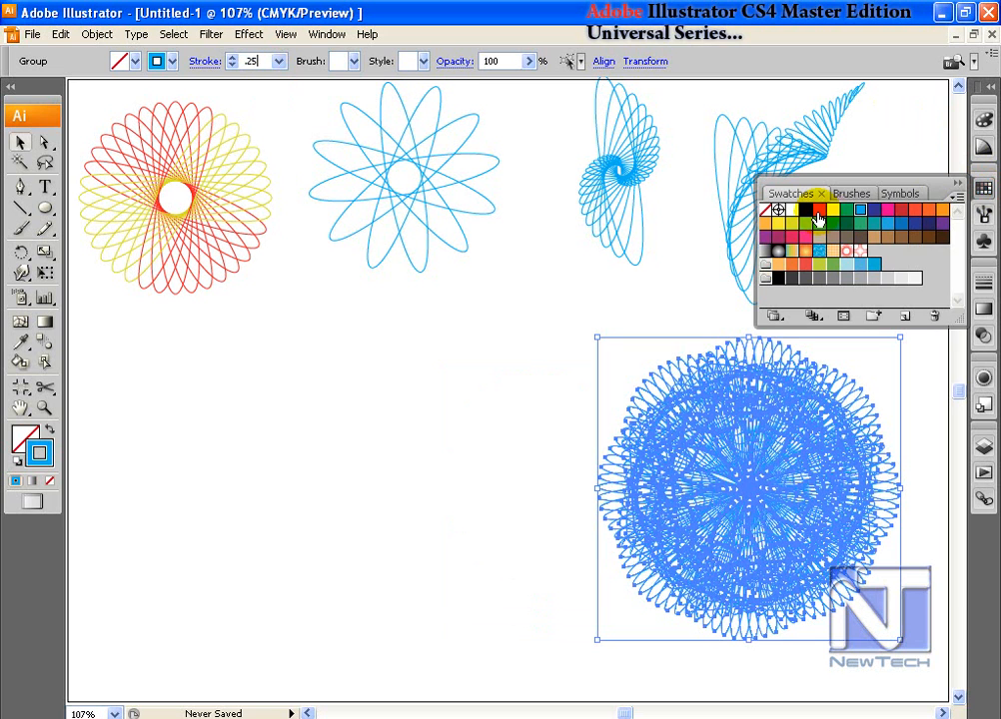
click(818, 218)
click(500, 329)
drag(764, 498, 750, 484)
click(392, 446)
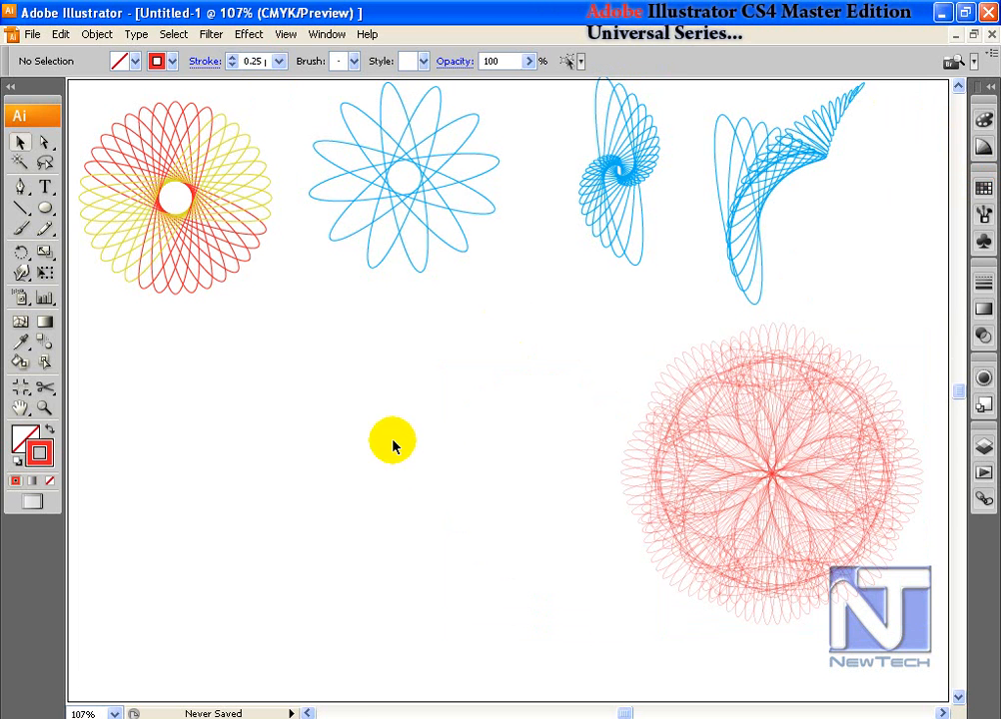
click(19, 142)
Step: Draw a circle and apply Pucker & Bloat at 100 to make four petals
drag(371, 448, 443, 538)
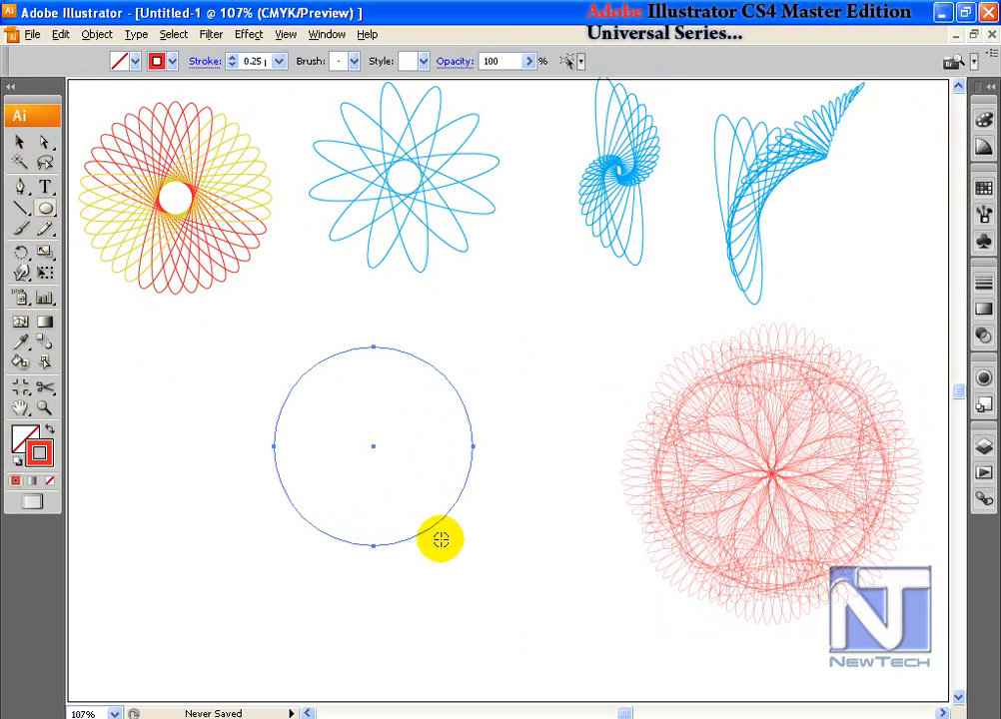
click(211, 34)
click(258, 129)
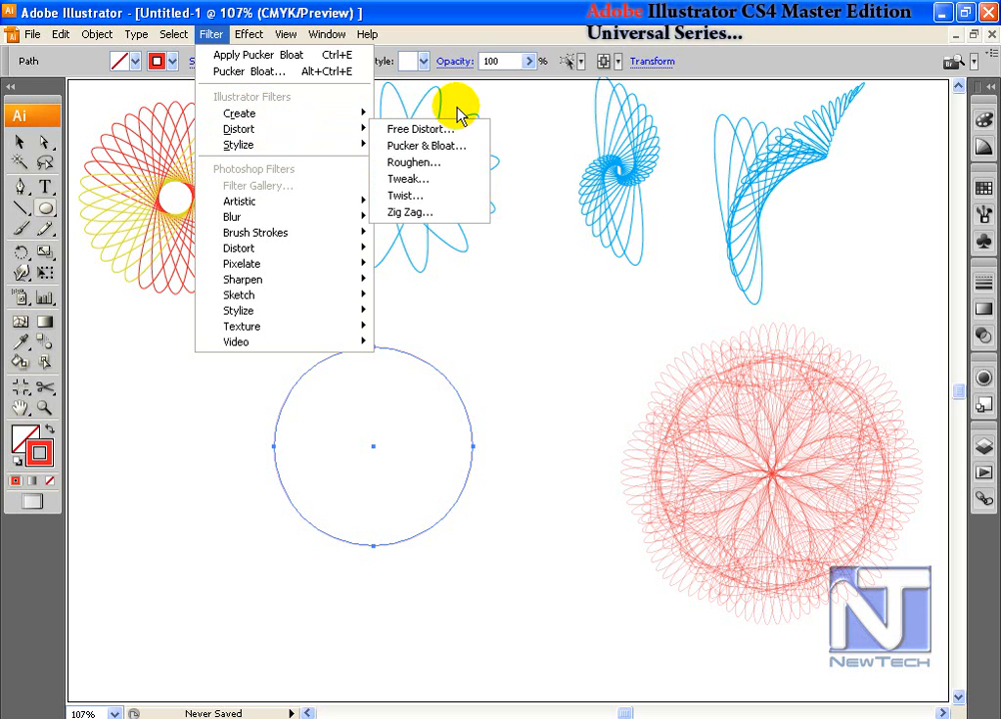
click(418, 146)
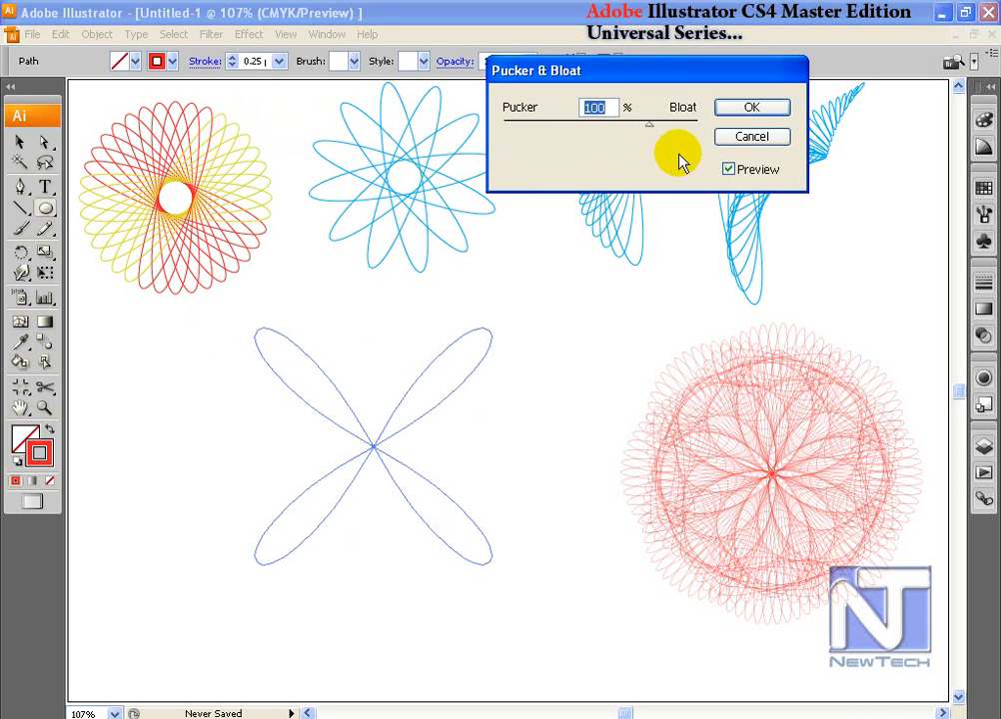
click(752, 110)
Step: Repeat rotated copies of the petal shape into a rosette and shrink it
click(21, 252)
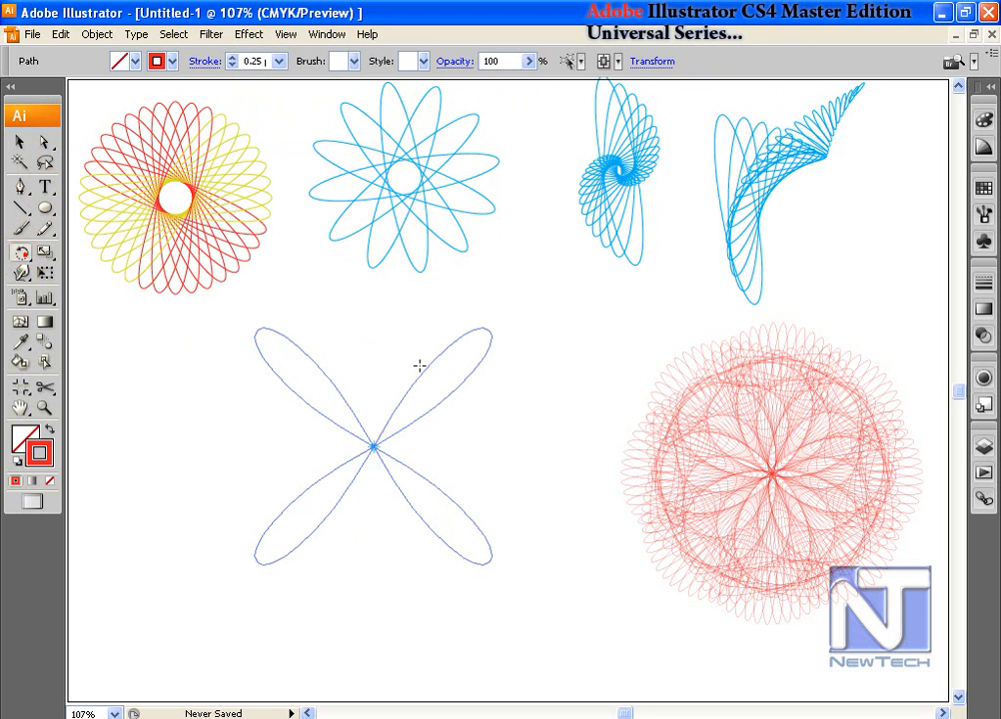
drag(490, 334, 513, 386)
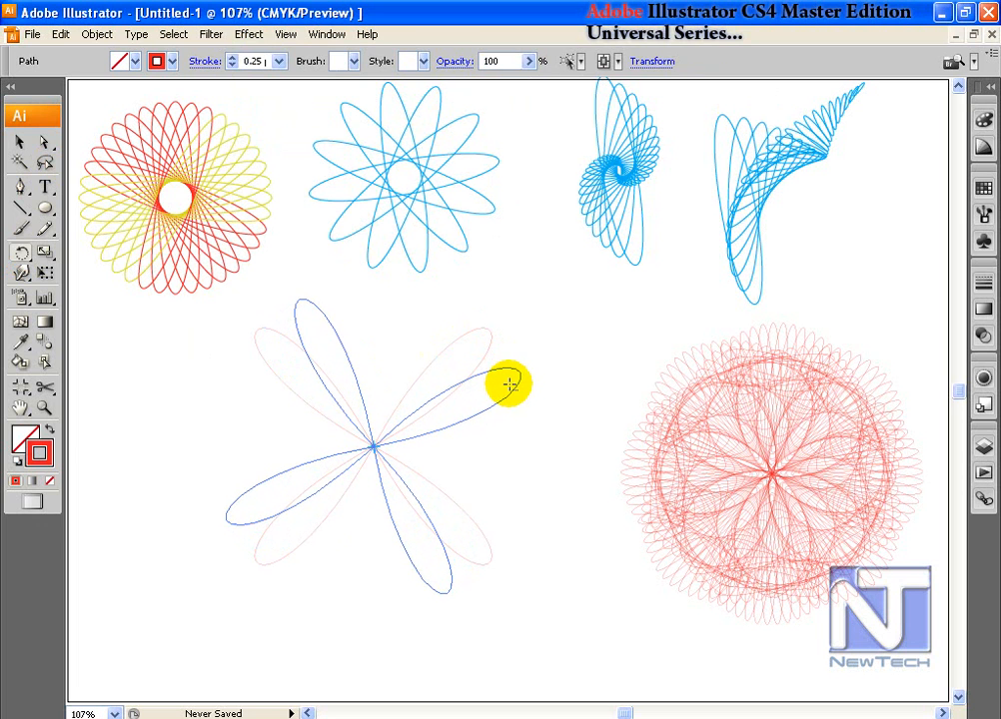
drag(506, 374, 507, 374)
key(ctrl+d)
key(ctrl+d)
key(ctrl+d)
key(ctrl+d)
drag(536, 285, 453, 369)
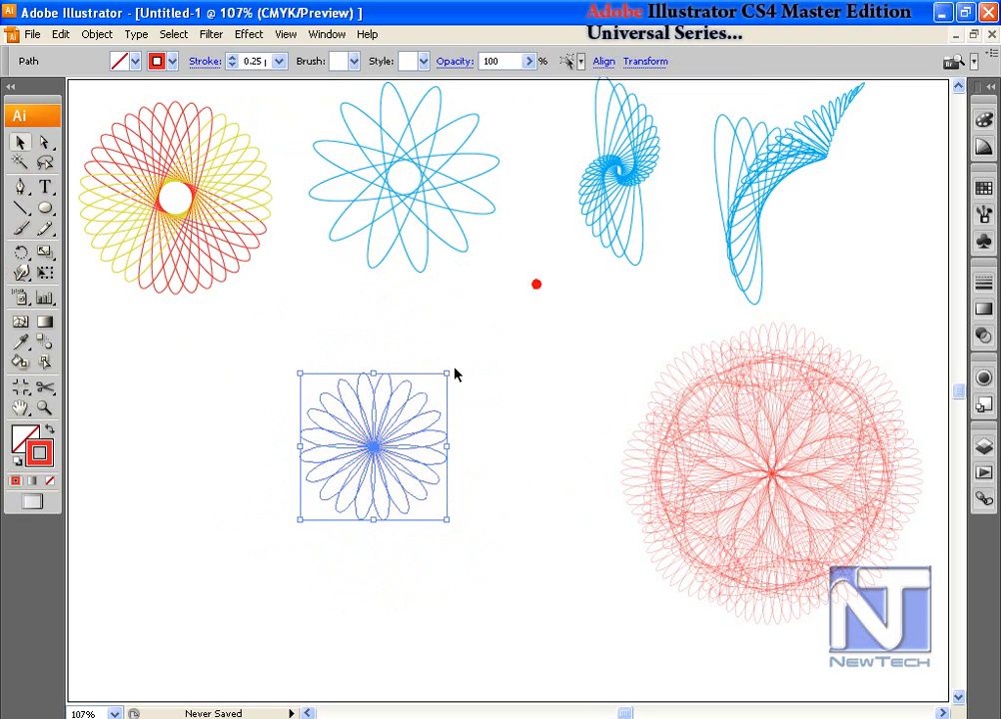
Step: Set the rosette's stroke to 1 pt and move it below the red-yellow rosette
click(249, 61)
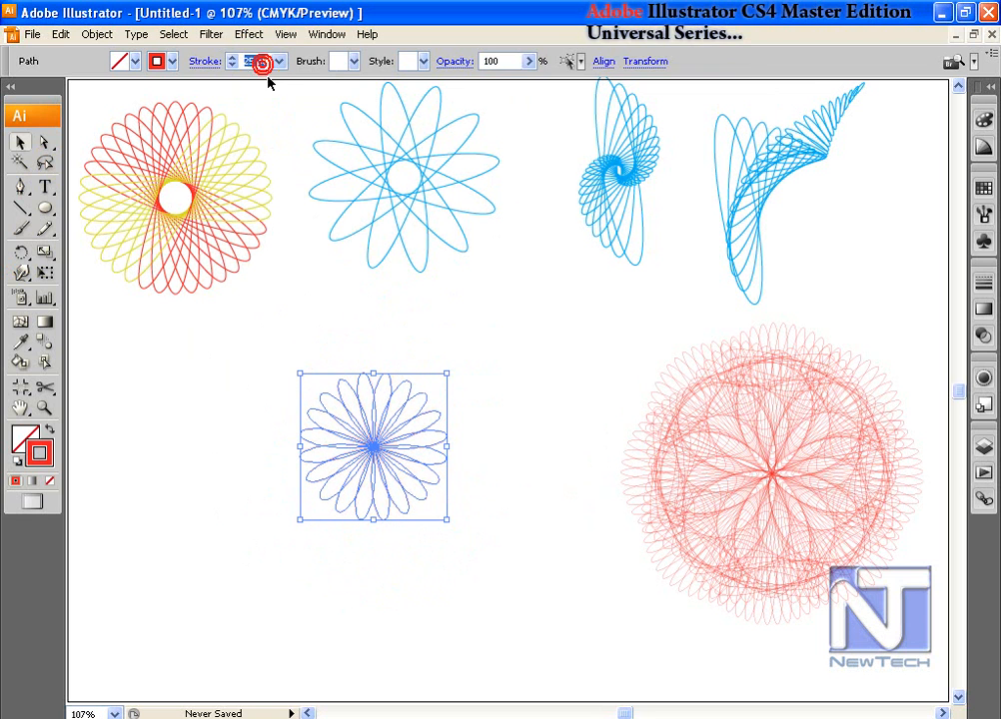
text(1)
key(Return)
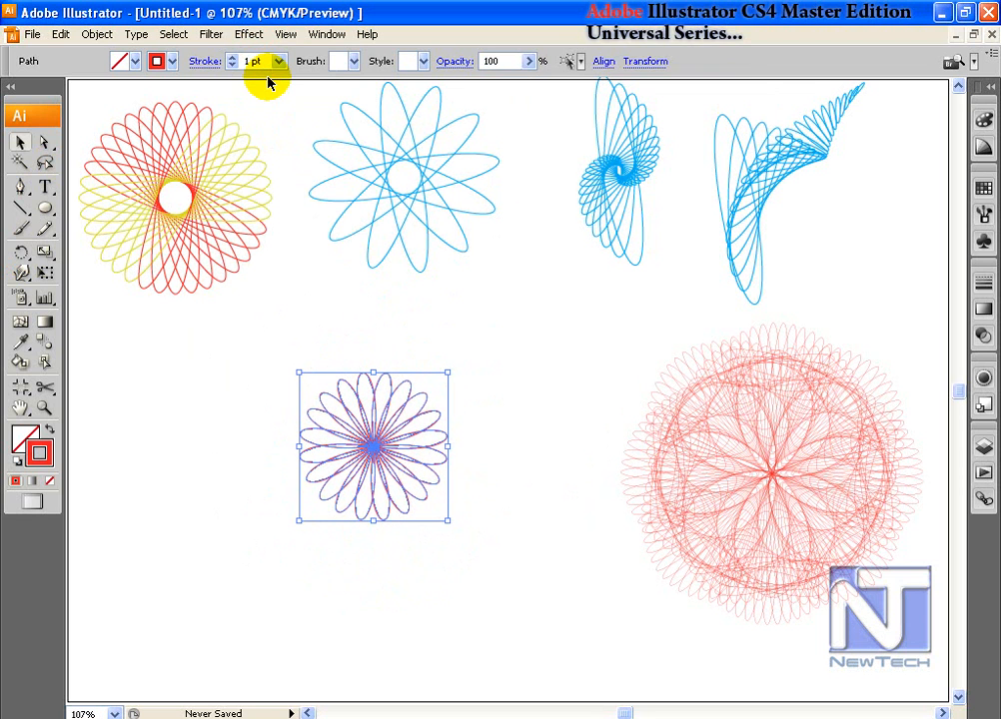
drag(380, 465, 179, 423)
key(ctrl+shift+a)
drag(47, 215, 97, 289)
Step: Create an eight-point star with 50 px and 75 px radii and reposition it
click(389, 462)
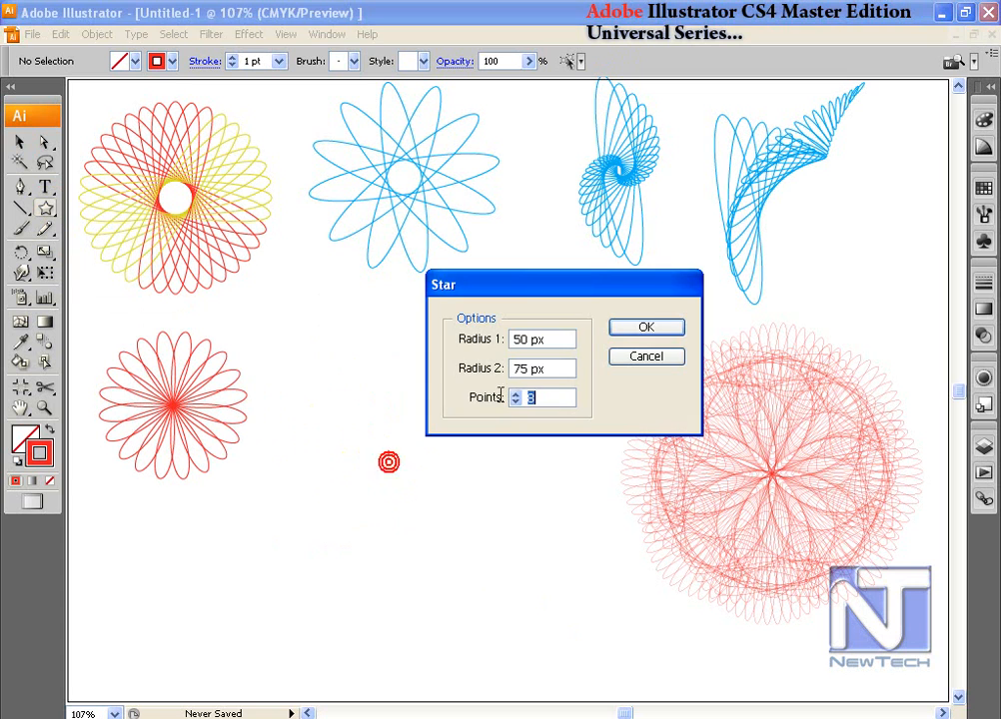
drag(564, 295, 551, 284)
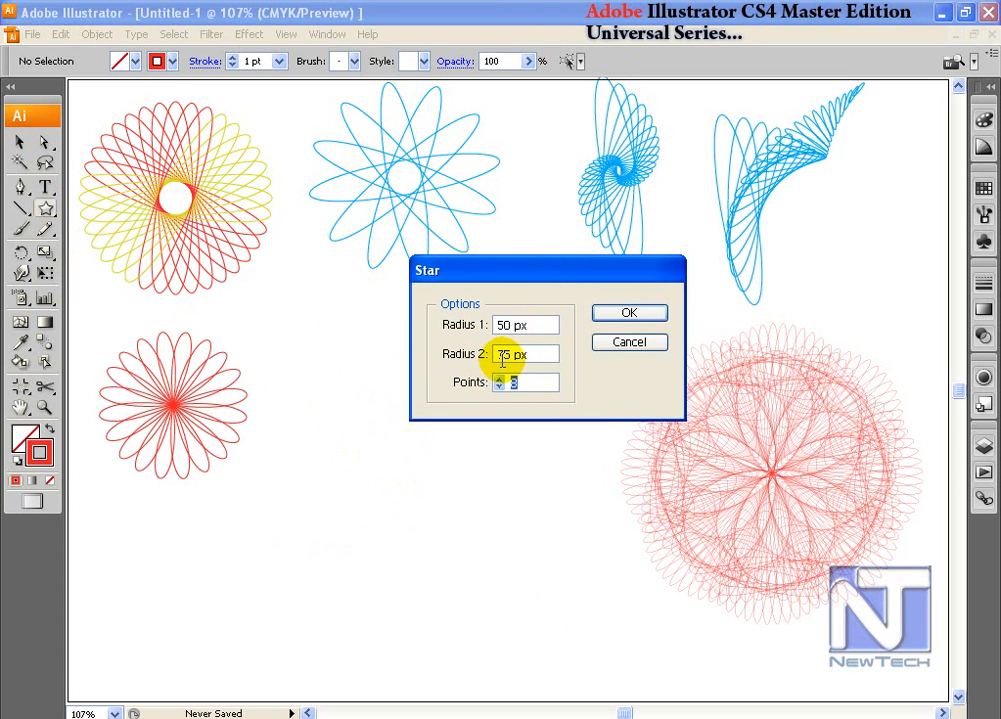
click(629, 314)
click(20, 143)
drag(460, 493, 500, 506)
click(451, 389)
Step: Zoom in on the star and select its upper-right tip anchor
click(45, 143)
drag(306, 377, 545, 600)
drag(590, 138, 491, 205)
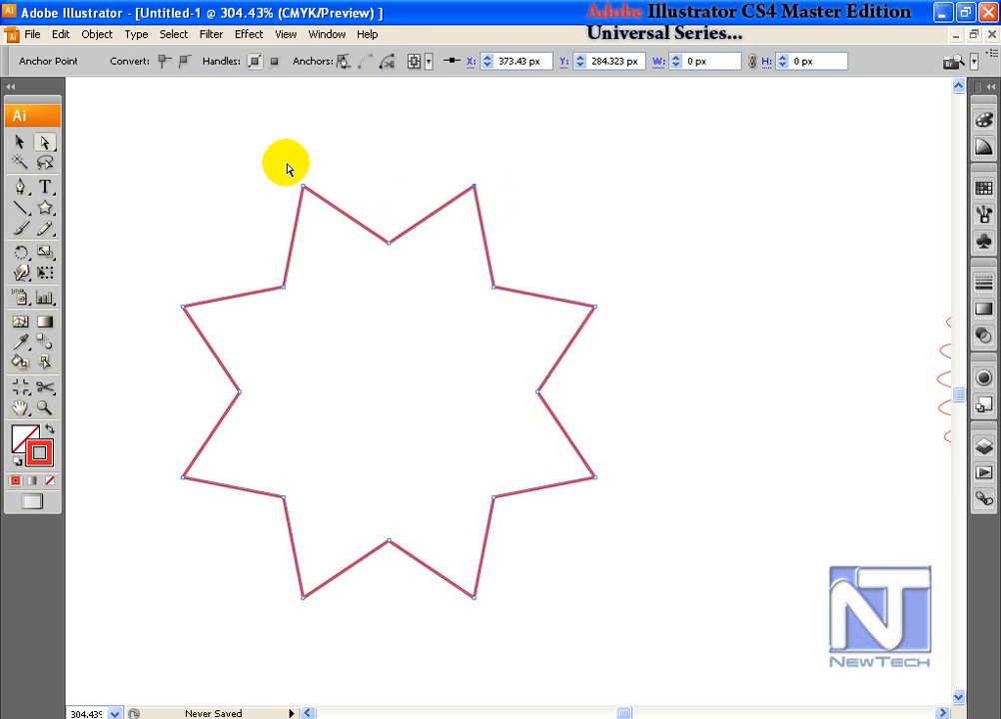
Step: Select the star's outer tip anchors and convert them to smooth points
drag(293, 173, 317, 210)
drag(150, 294, 196, 329)
drag(171, 467, 207, 521)
drag(286, 581, 319, 612)
drag(441, 592, 502, 629)
drag(606, 501, 589, 465)
drag(606, 342, 585, 287)
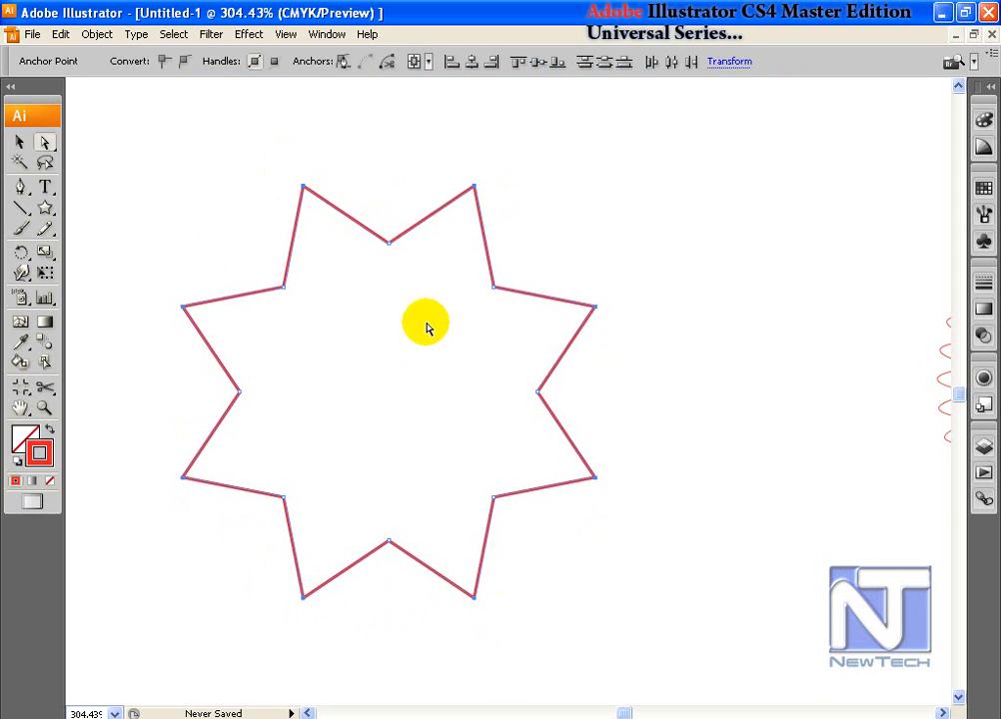
click(184, 63)
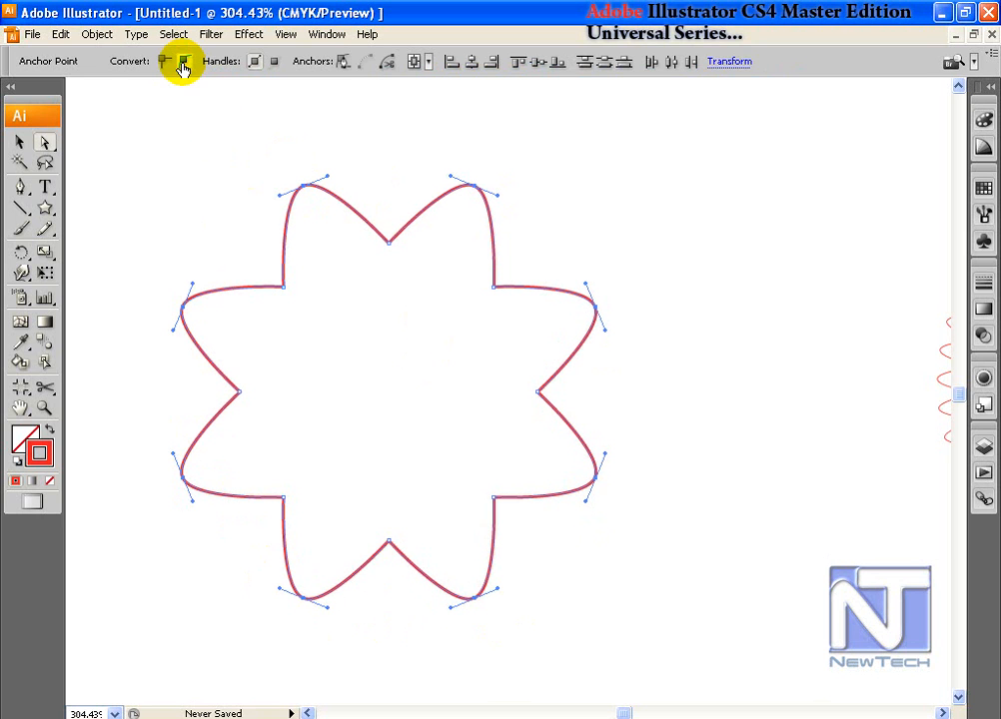
Step: Convert the star's eight inner notch anchors to smooth points, then select only the top-left tip
click(284, 289)
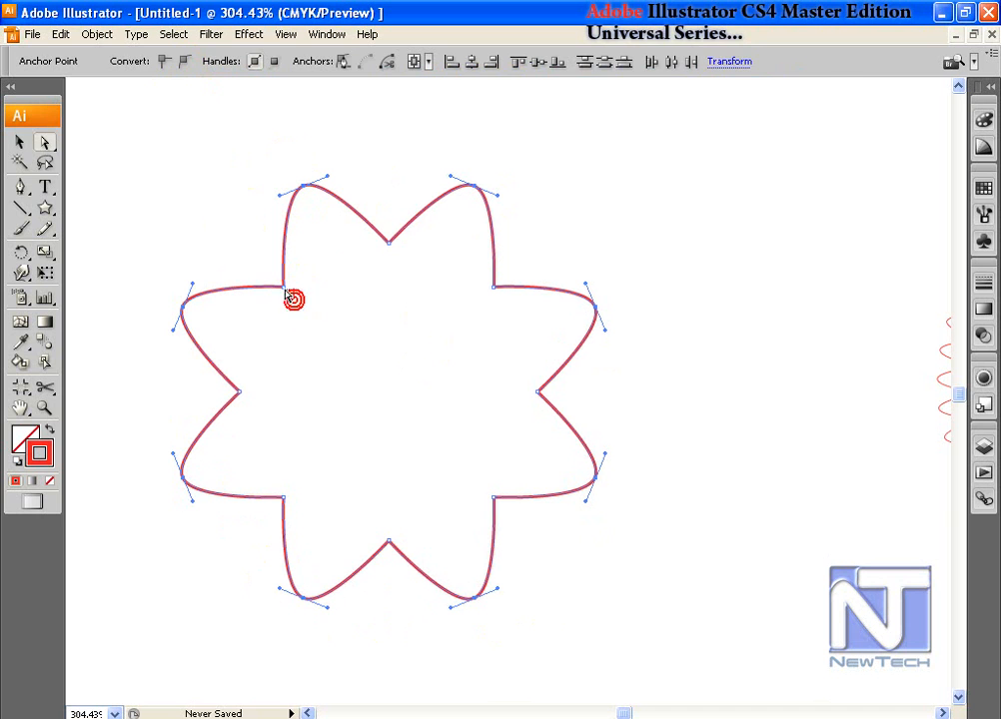
shift+click(387, 242)
shift+click(494, 288)
shift+click(537, 392)
shift+click(493, 497)
shift+click(387, 541)
shift+click(281, 494)
shift+click(238, 389)
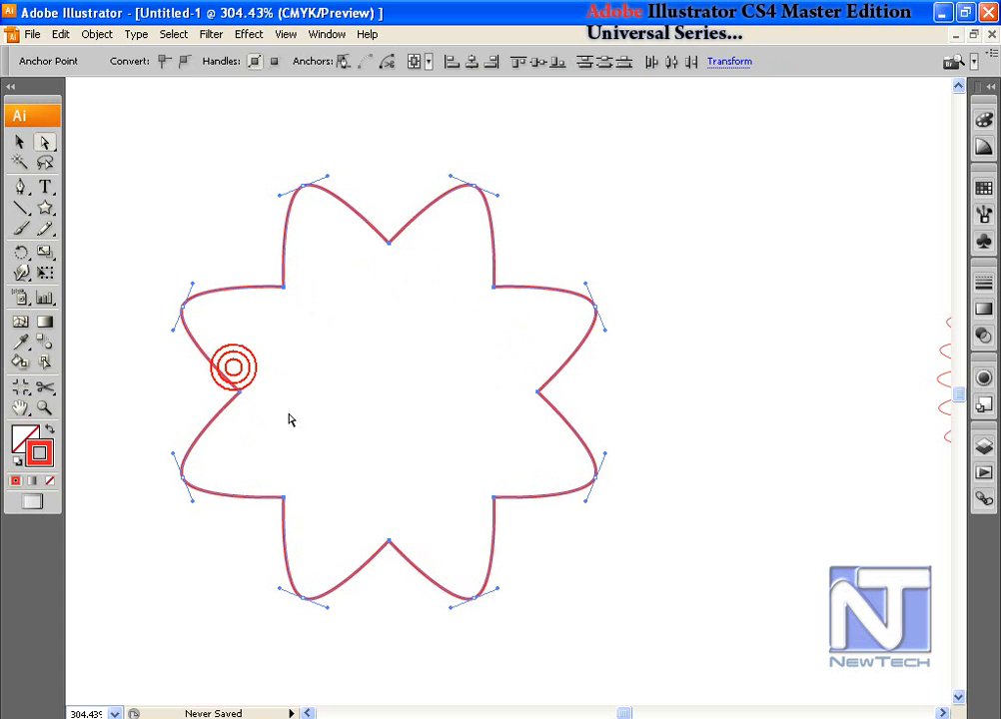
click(183, 62)
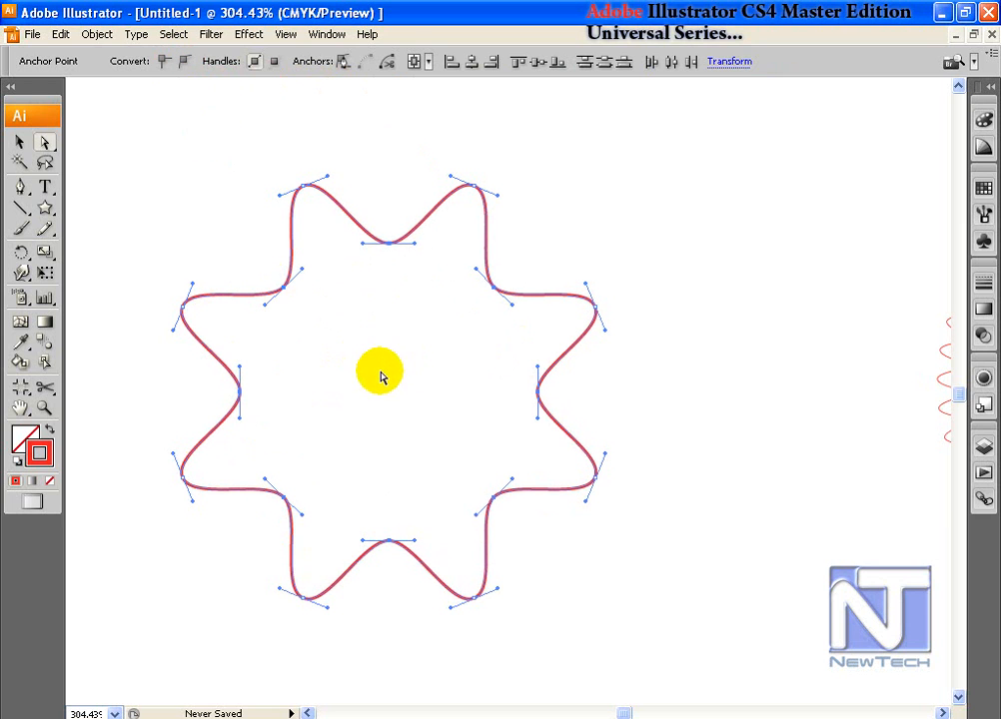
click(45, 143)
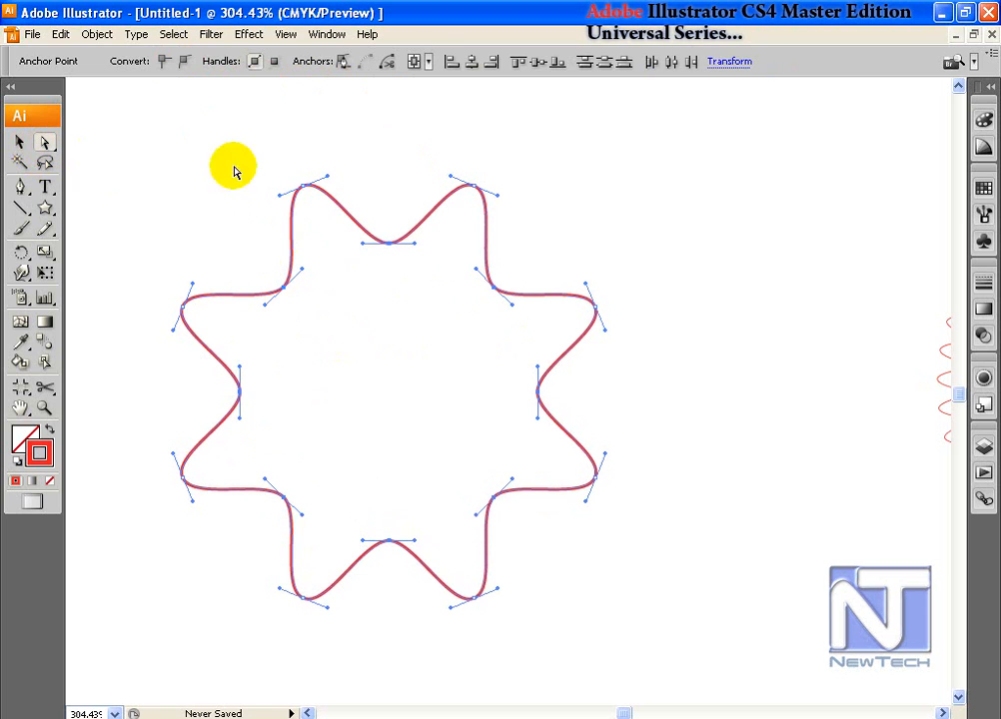
drag(288, 172, 310, 208)
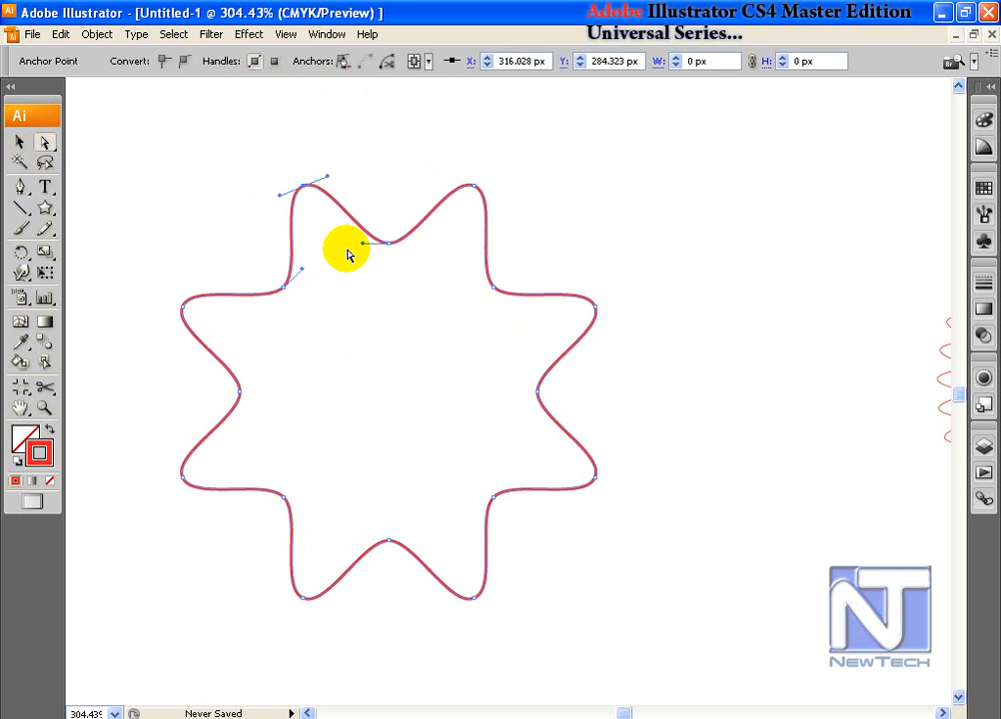
Step: Rotate the top-left and top-right tip anchors' handles 180° to curl them into loops
double_click(21, 251)
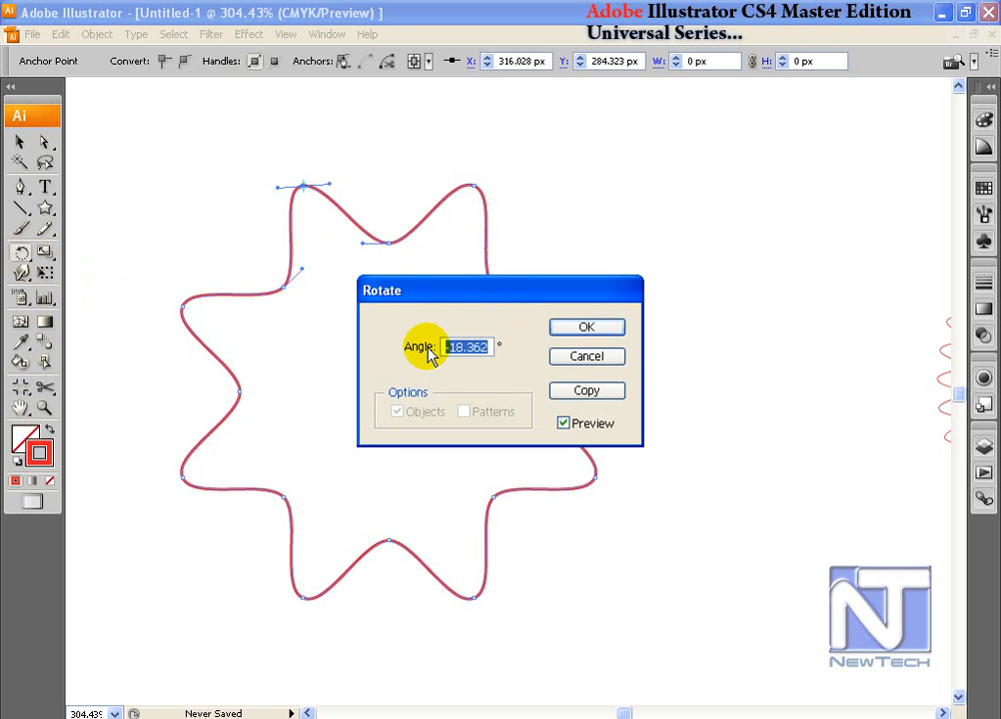
text(180)
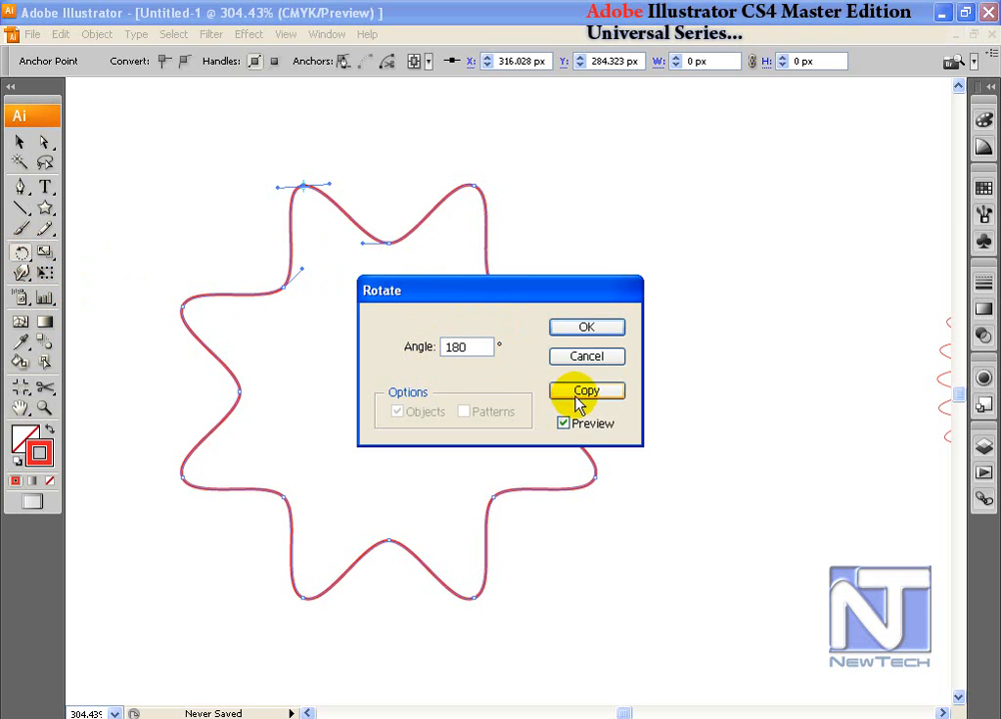
click(586, 328)
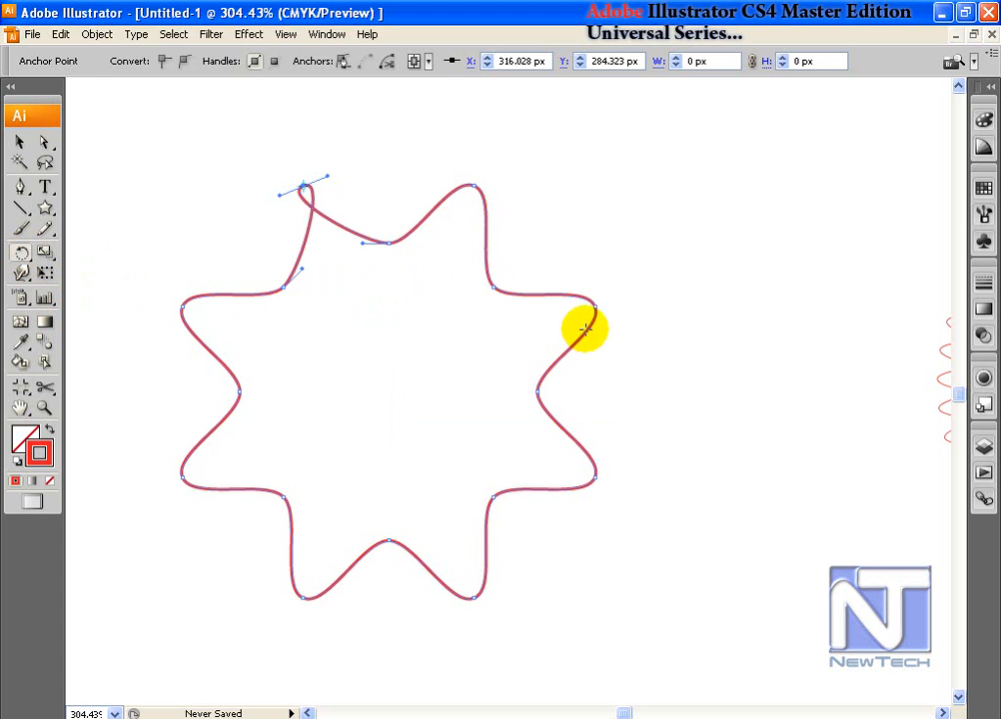
click(46, 145)
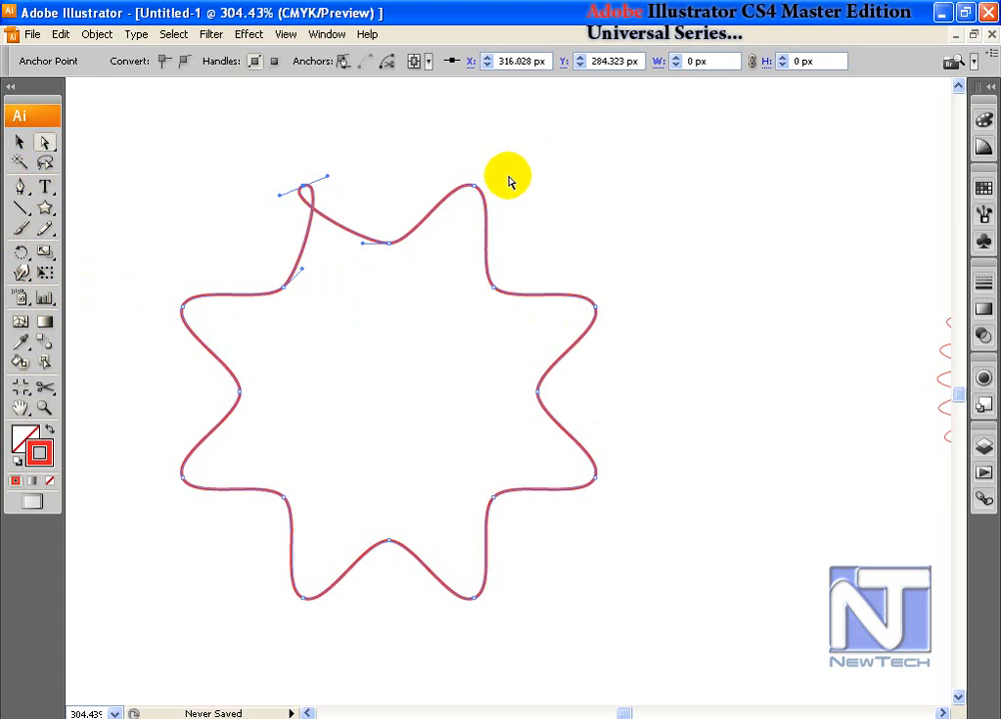
drag(461, 166, 497, 211)
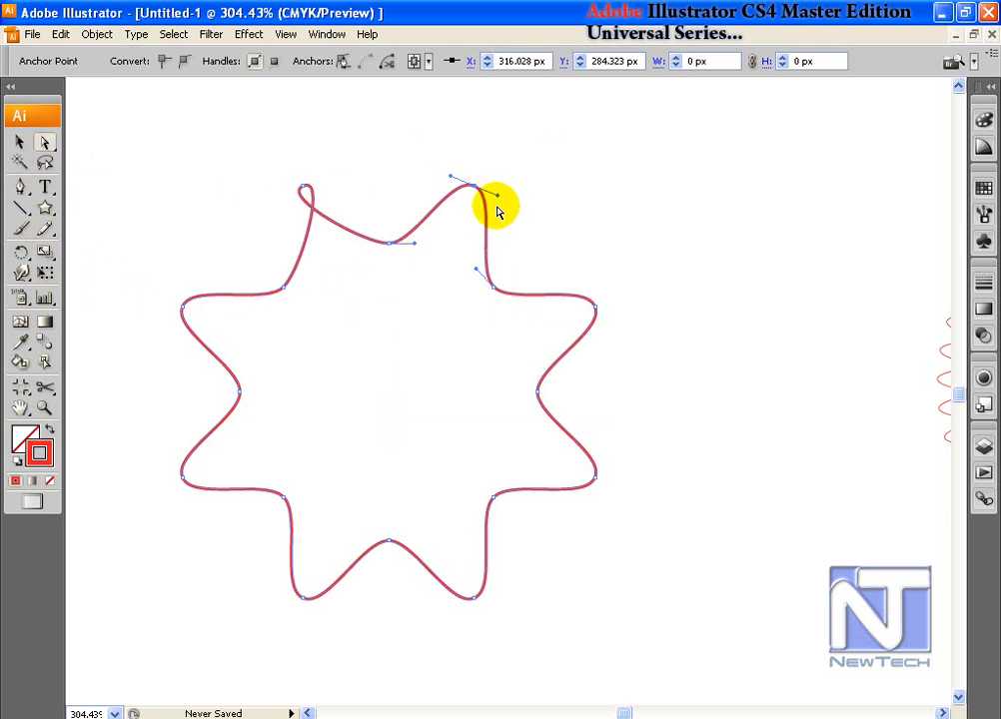
click(24, 257)
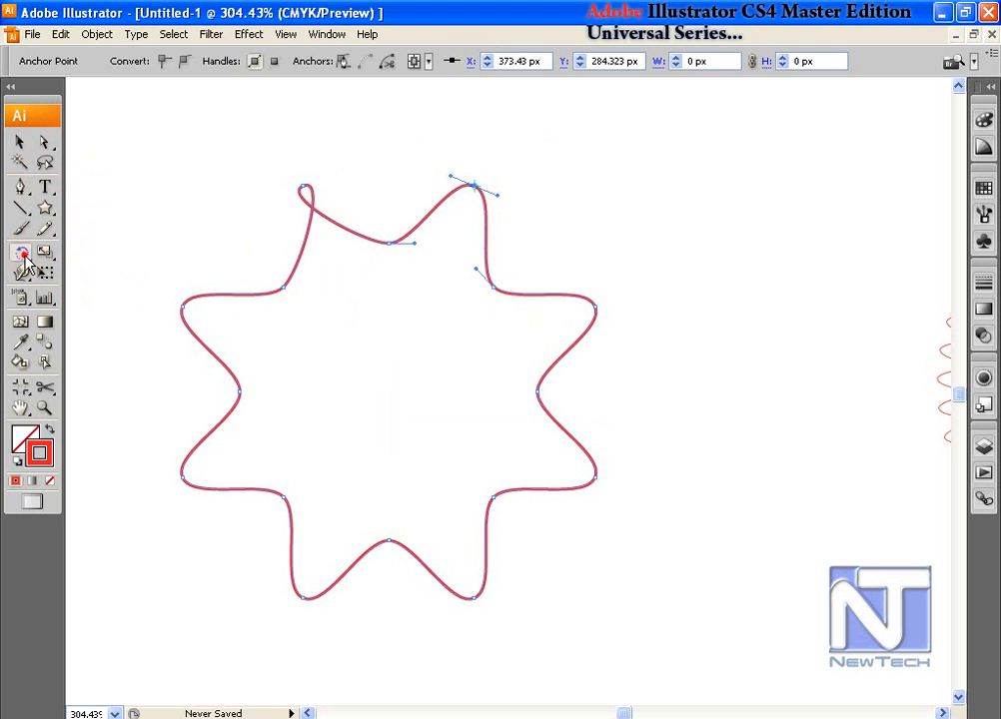
double_click(24, 257)
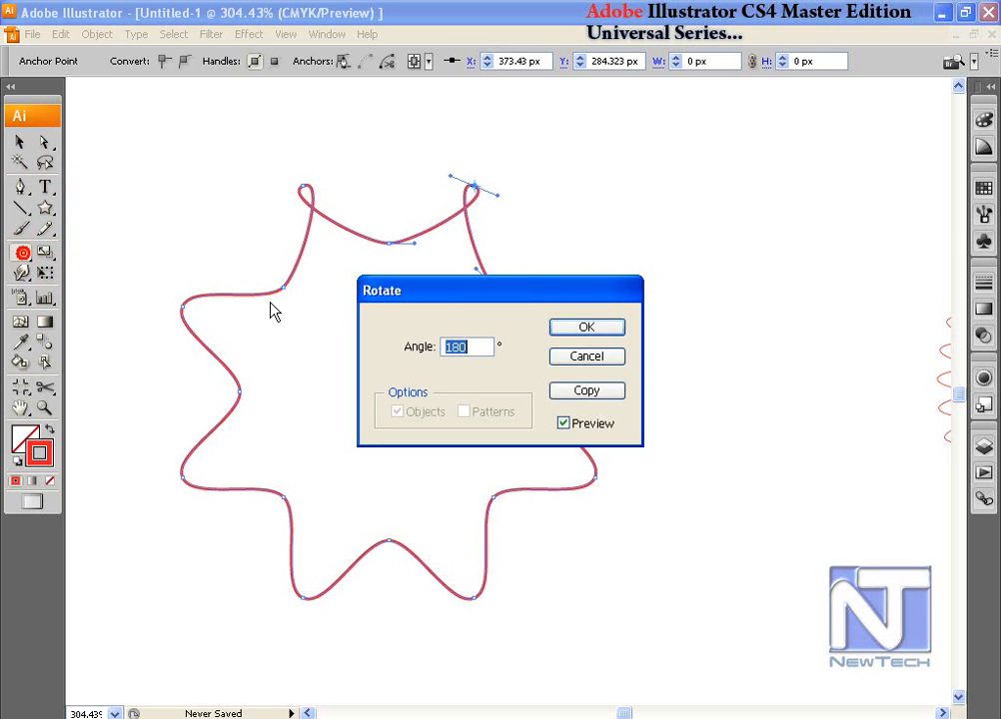
click(591, 332)
click(589, 328)
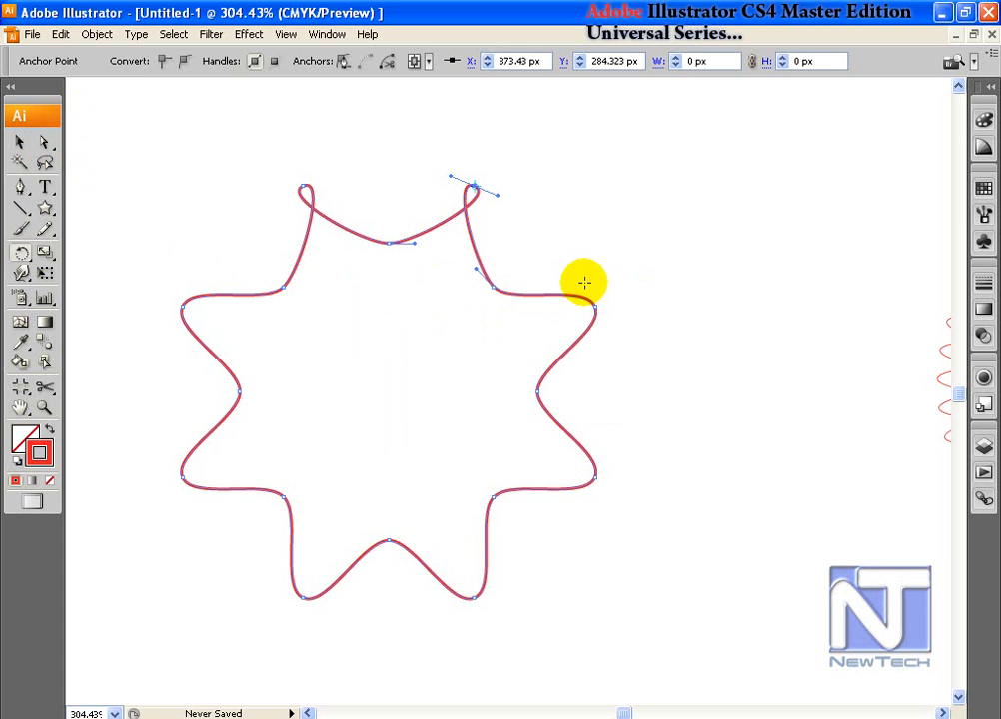
Step: Loop the right, lower-right and bottom-right tips with 180° handle rotations
drag(585, 286, 610, 330)
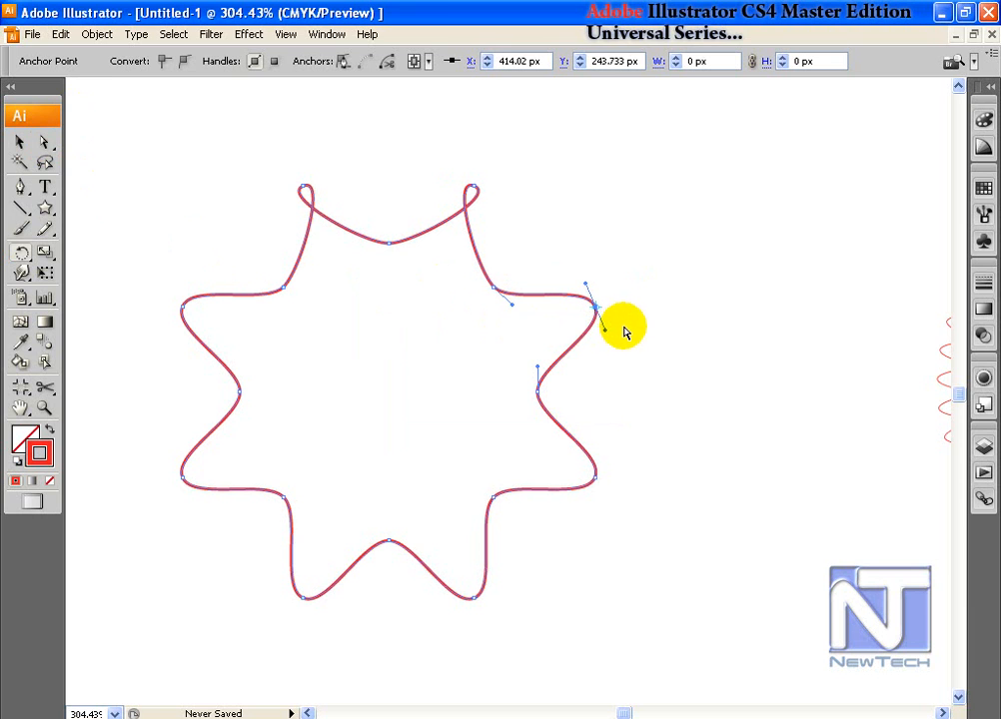
double_click(22, 253)
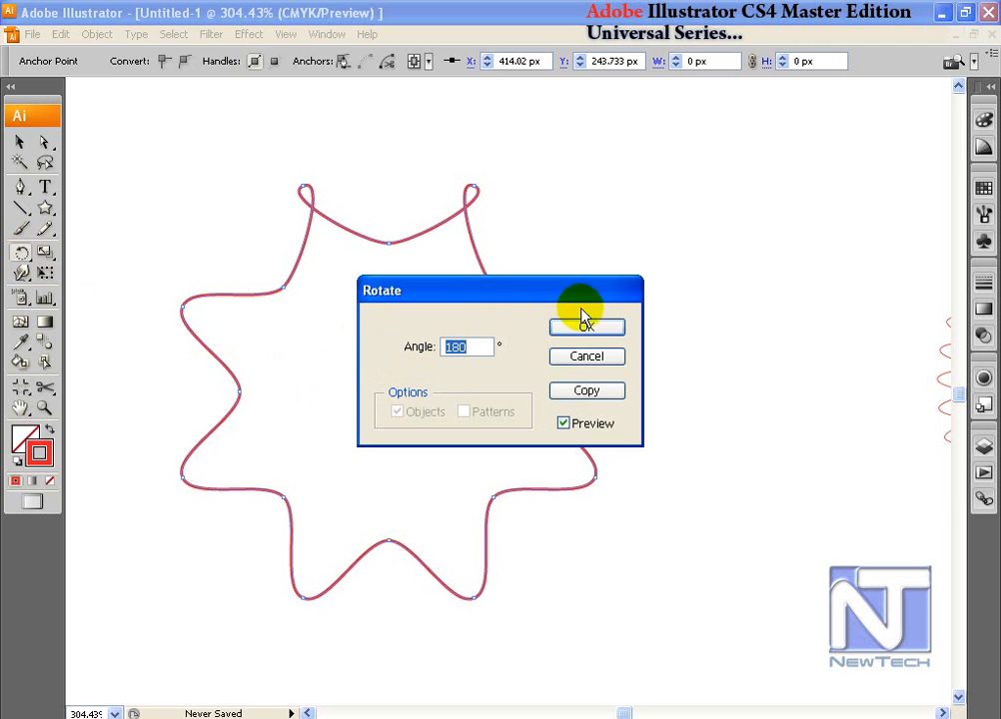
click(596, 330)
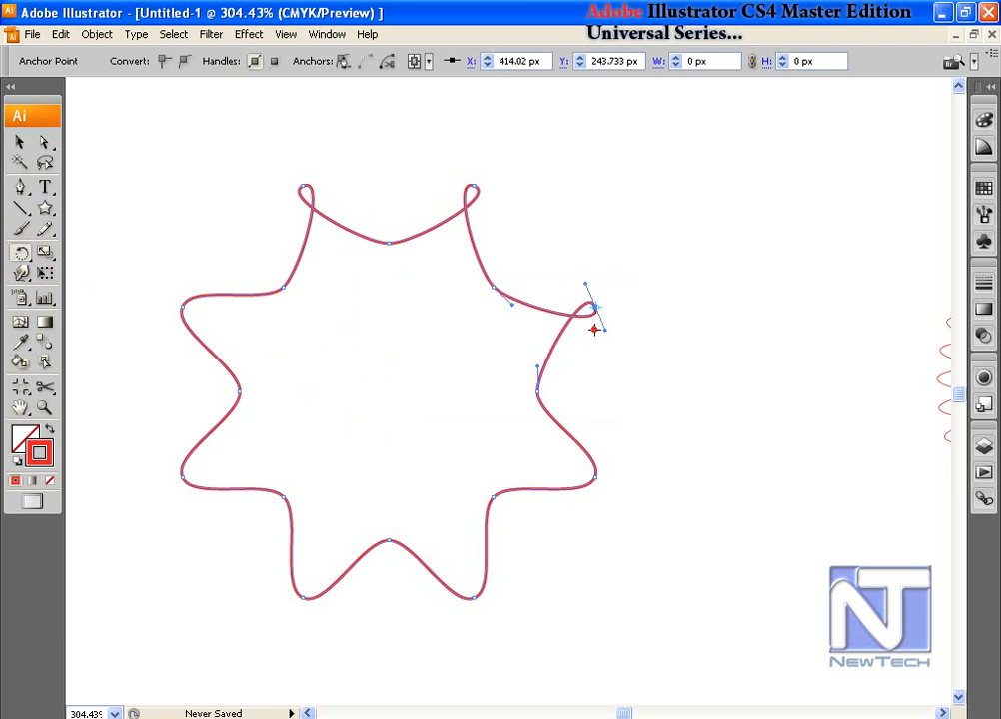
click(596, 479)
double_click(28, 261)
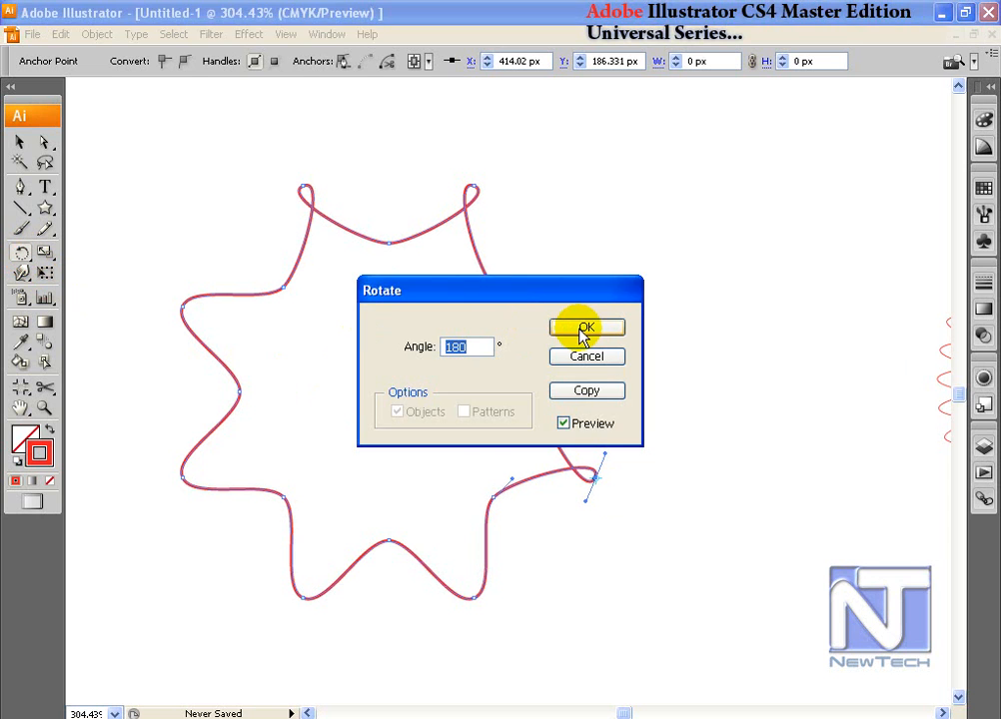
click(586, 328)
click(481, 616)
double_click(23, 253)
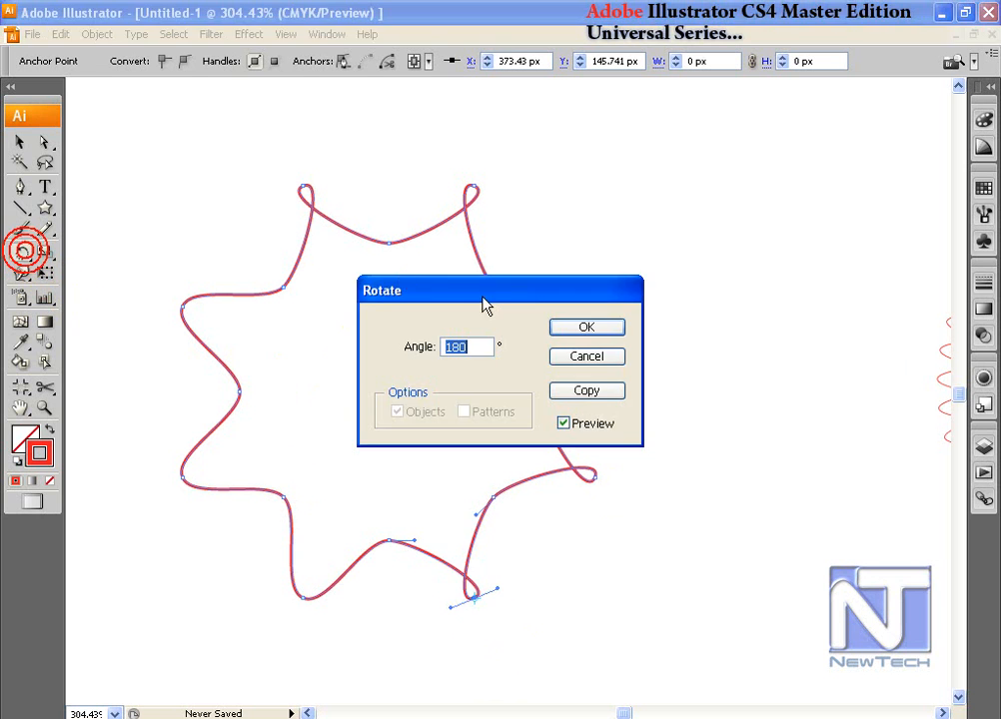
click(586, 328)
Step: Loop the bottom-left, lower-left and upper-left tips with the same 180° rotation
click(300, 599)
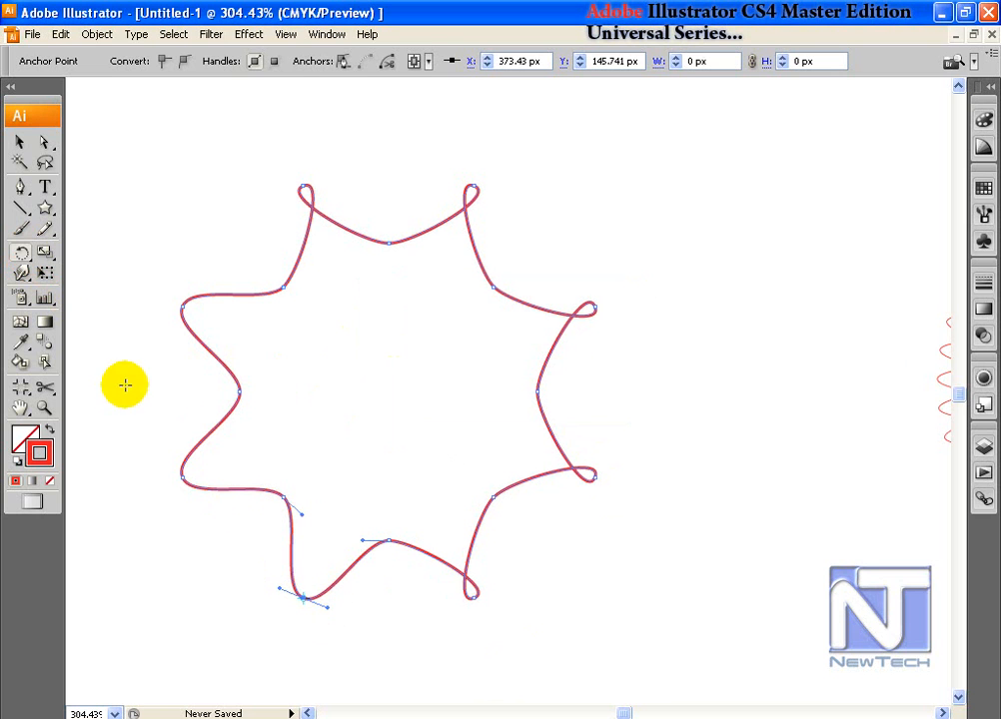
double_click(21, 256)
click(574, 329)
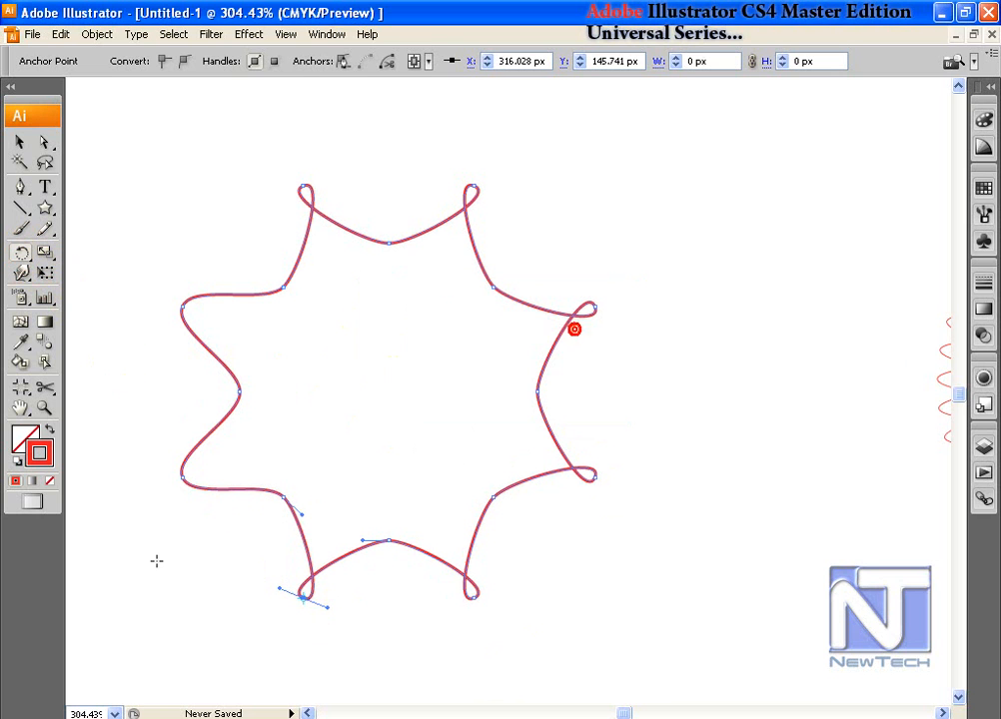
drag(163, 458, 204, 508)
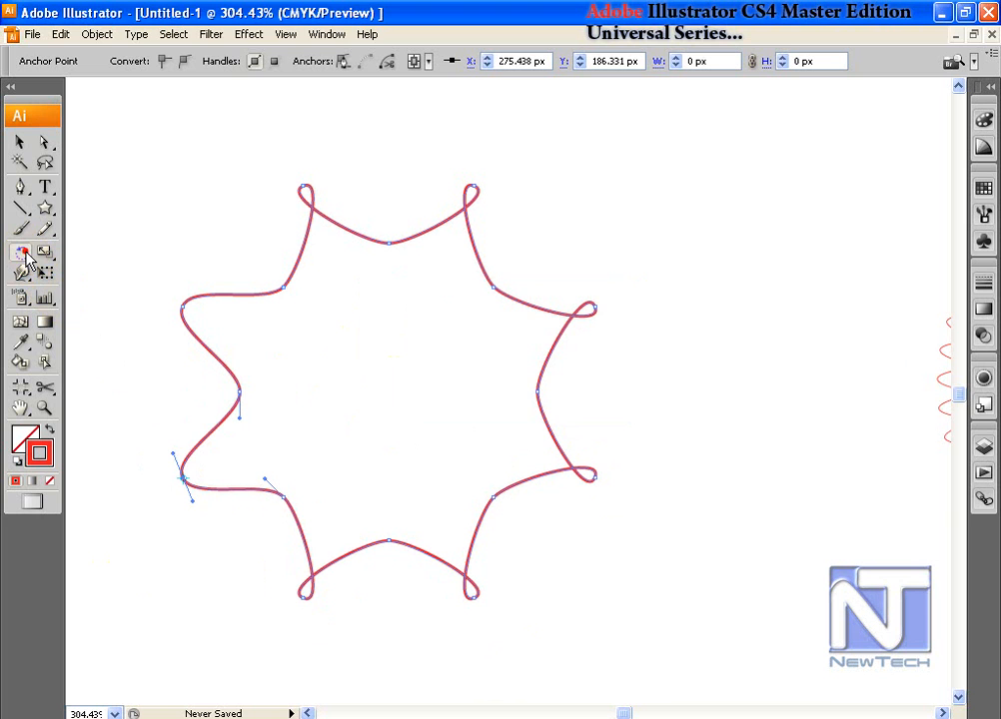
double_click(21, 256)
click(559, 324)
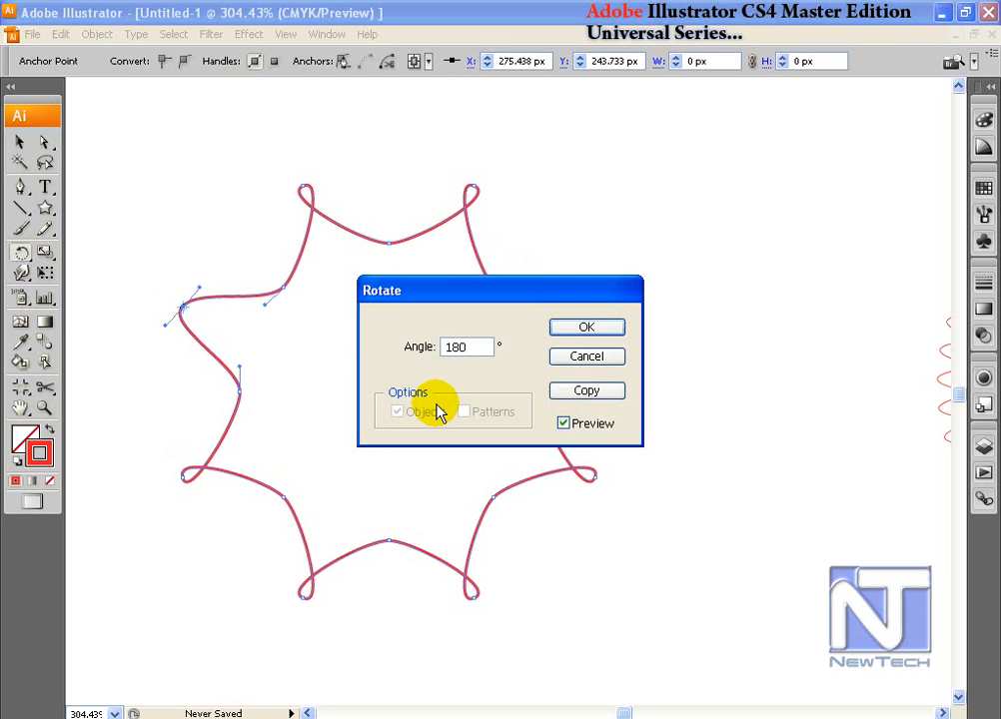
key(Return)
click(44, 142)
drag(390, 358, 446, 338)
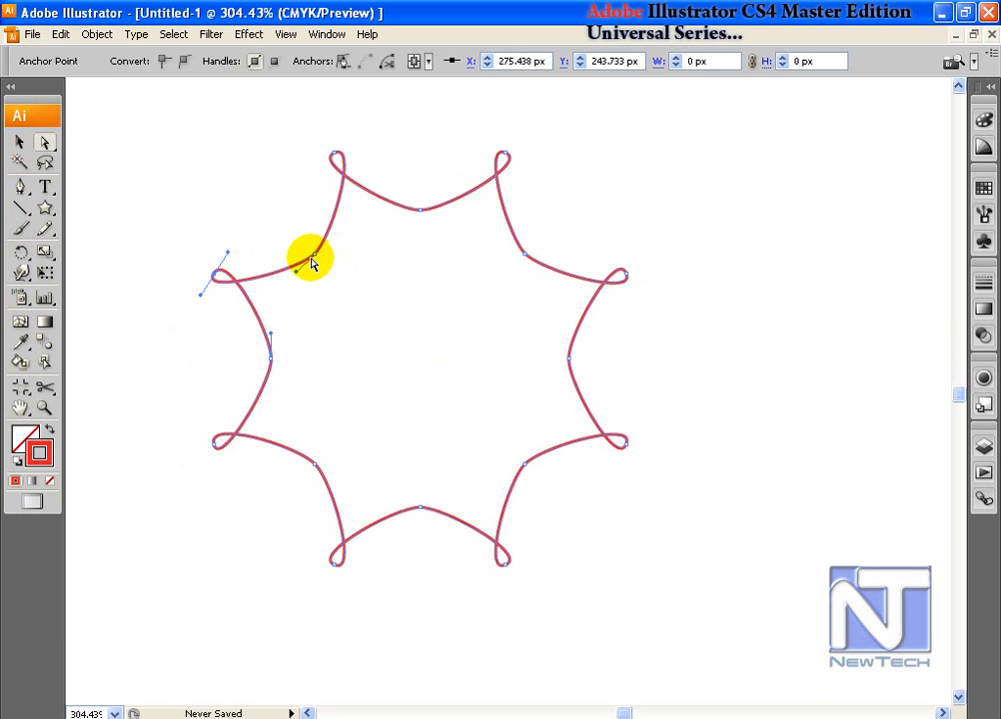
Step: Select the inner anchors and enlarge them with Free Transform so the dips push outward
click(246, 192)
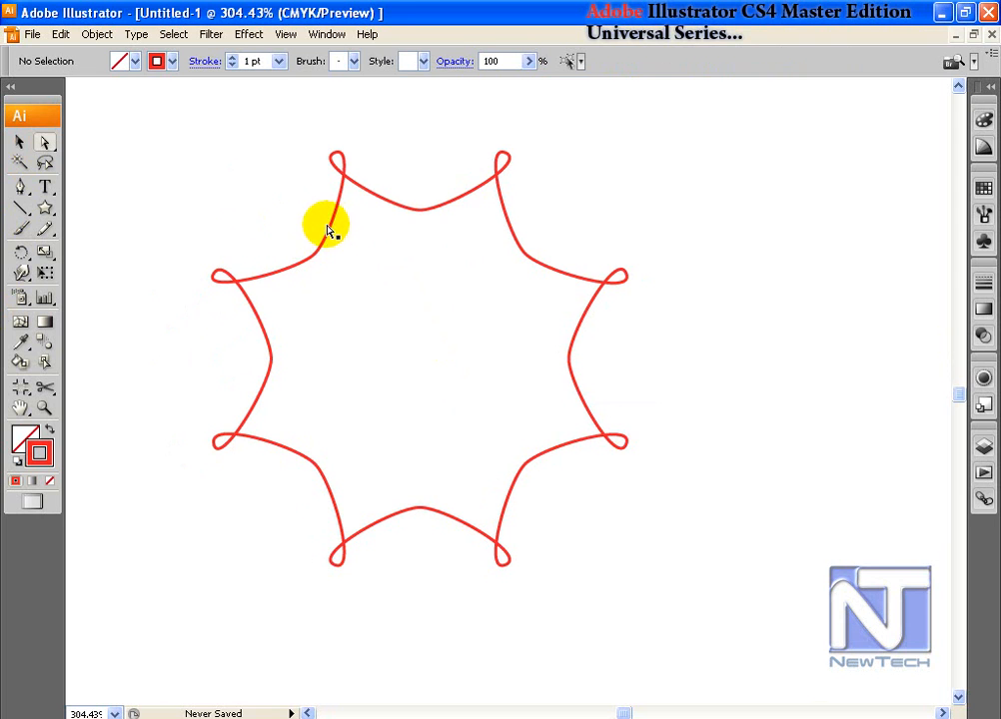
drag(248, 188, 581, 524)
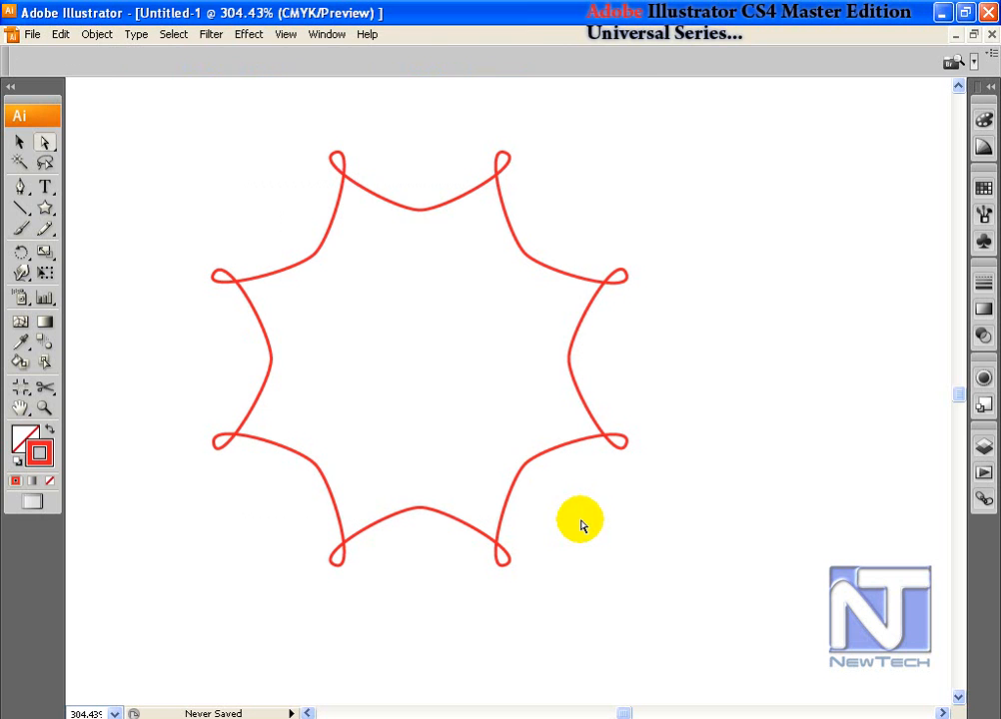
click(45, 274)
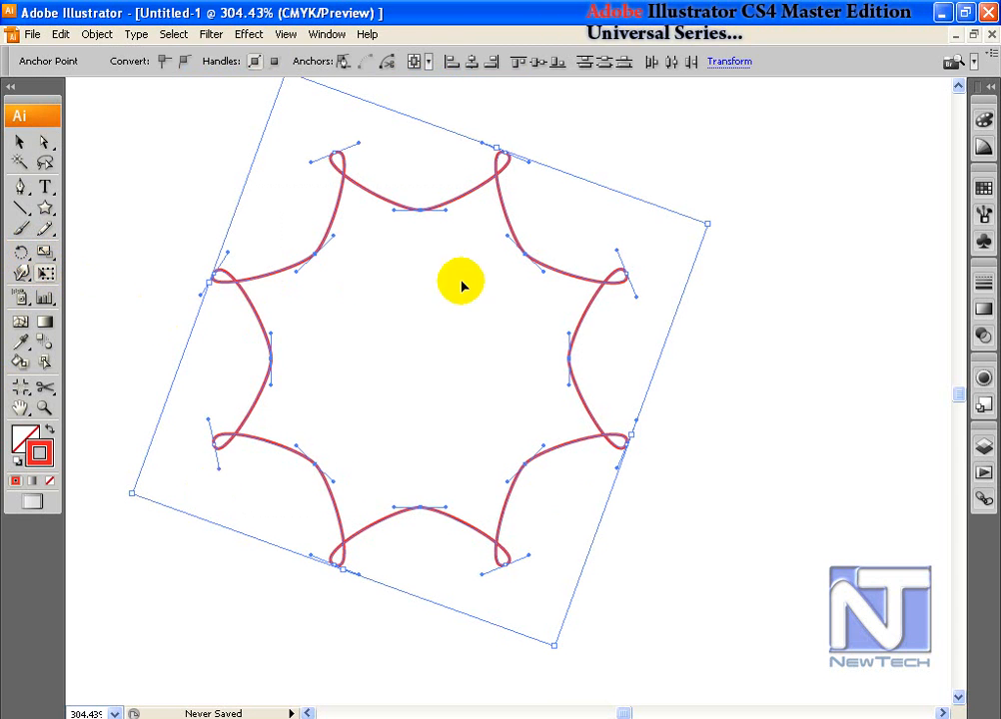
mouse_move(708, 225)
mouse_down()
mouse_move(744, 209)
mouse_move(708, 224)
mouse_up()
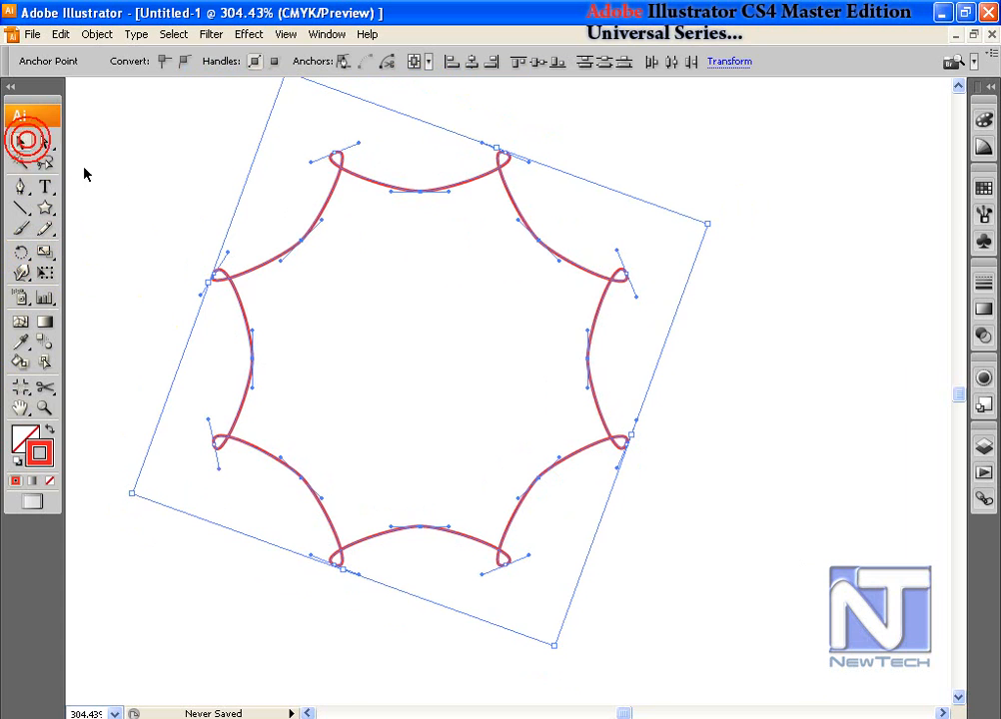
Step: Reset the star's bounding box to upright and select the whole looped path
right_click(318, 216)
mouse_move(425, 388)
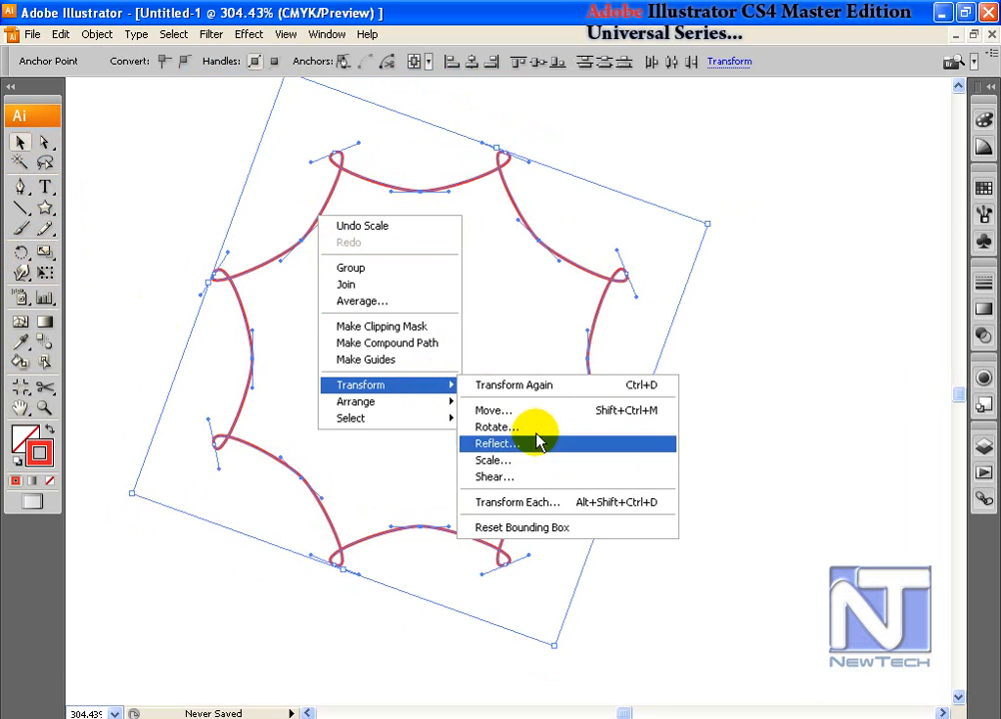
click(553, 532)
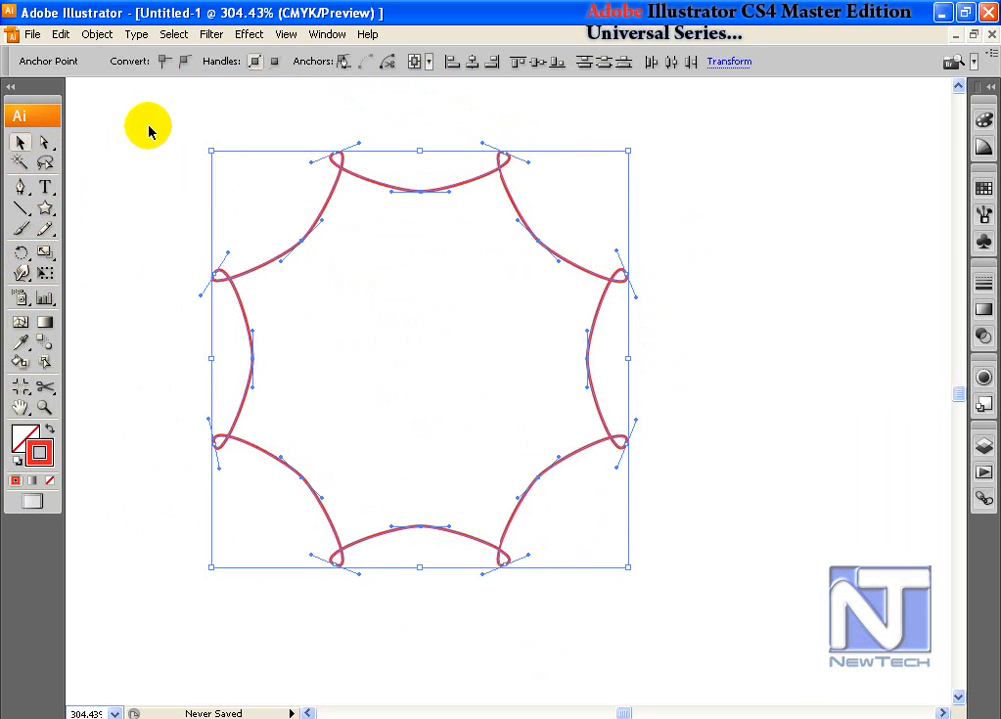
click(342, 172)
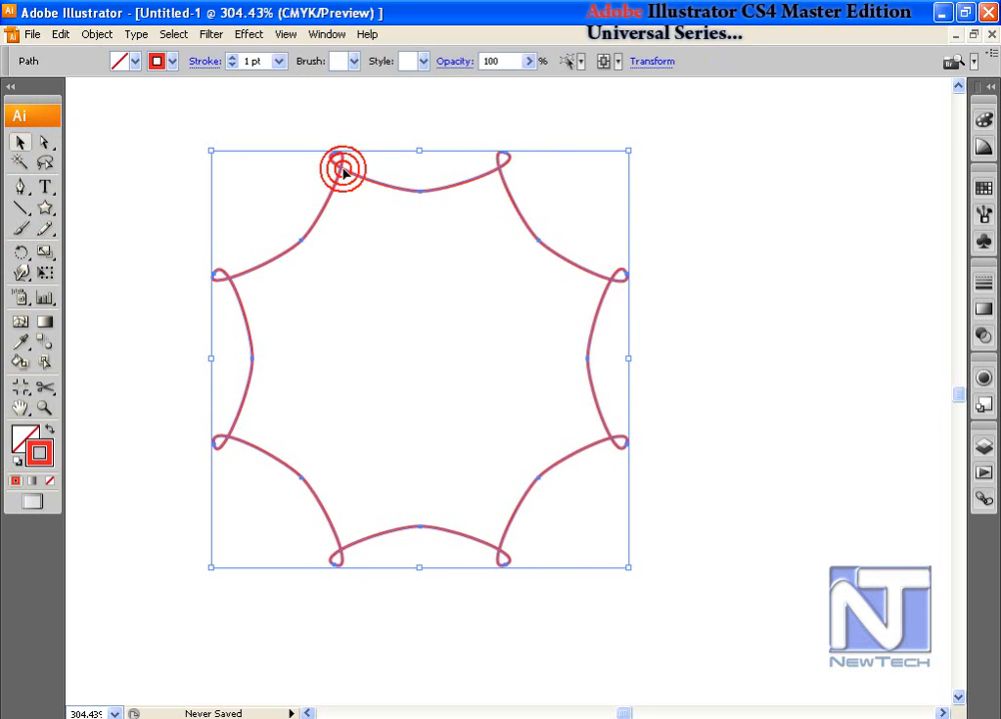
Step: Make a Transform Each copy of the looped star at 100% scale, 0 px move and 10° rotation
click(97, 35)
mouse_move(103, 58)
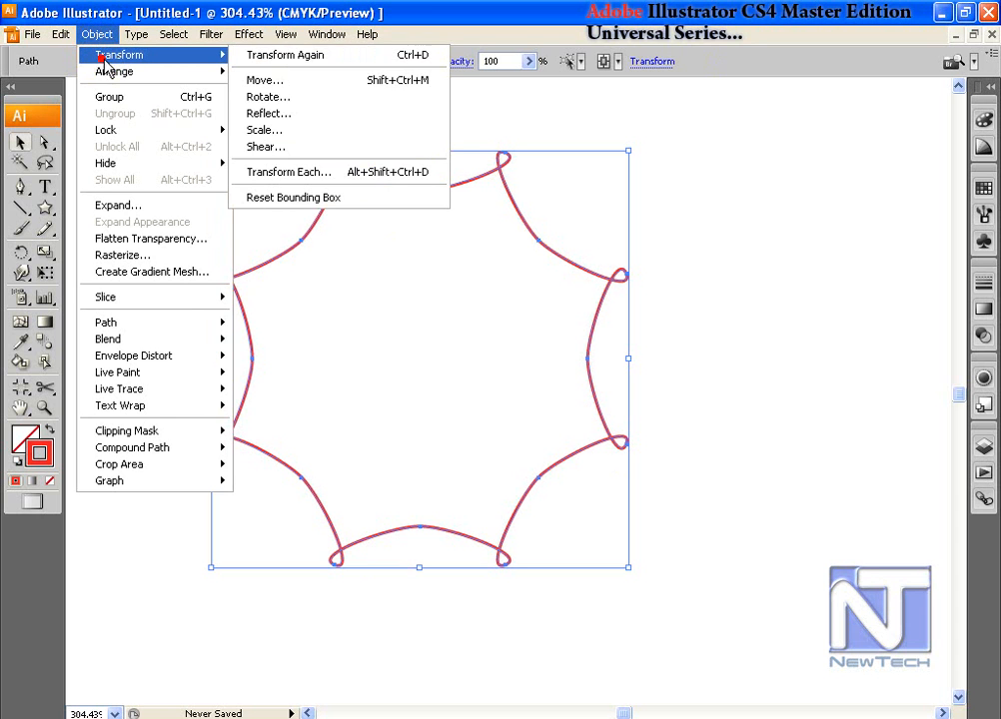
click(287, 175)
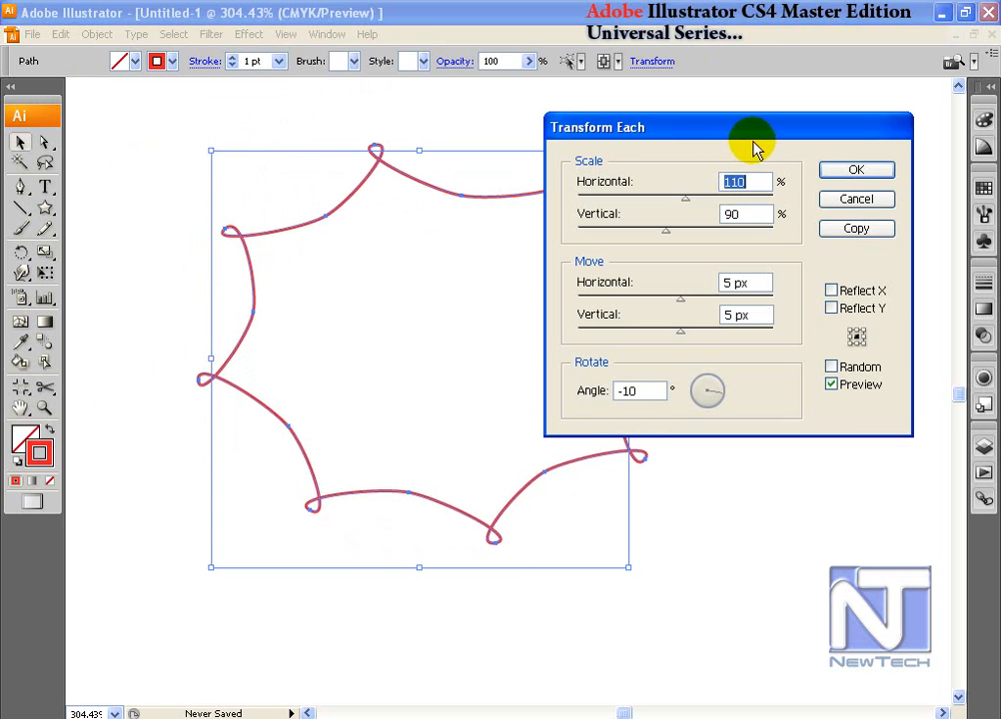
drag(754, 180, 669, 199)
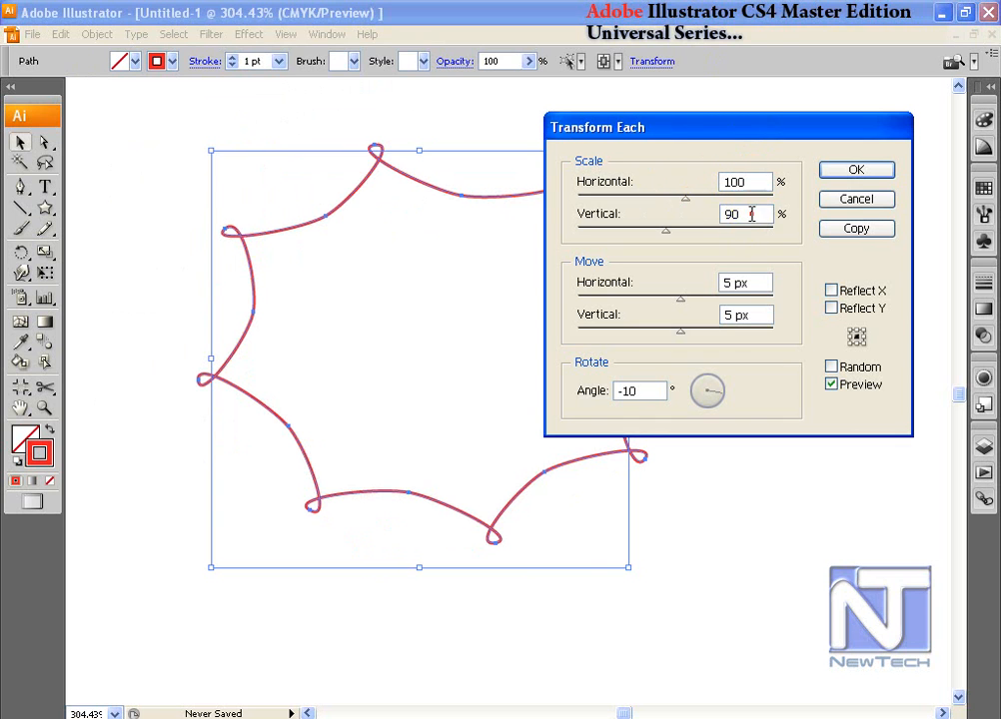
drag(749, 212, 702, 217)
text(100)
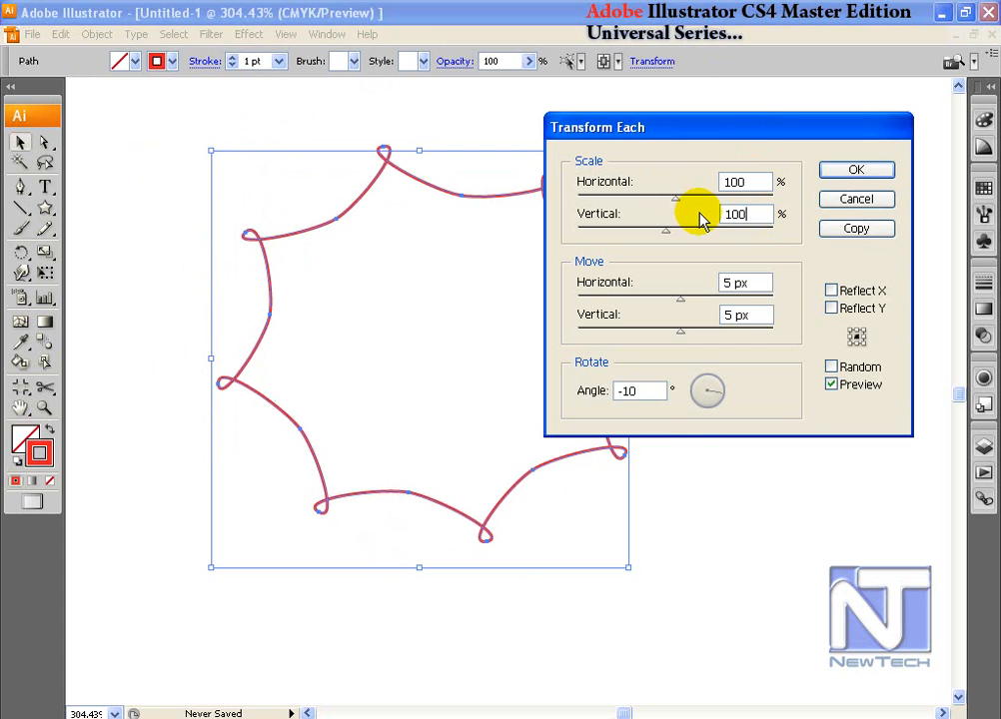
drag(737, 283, 645, 287)
text(0)
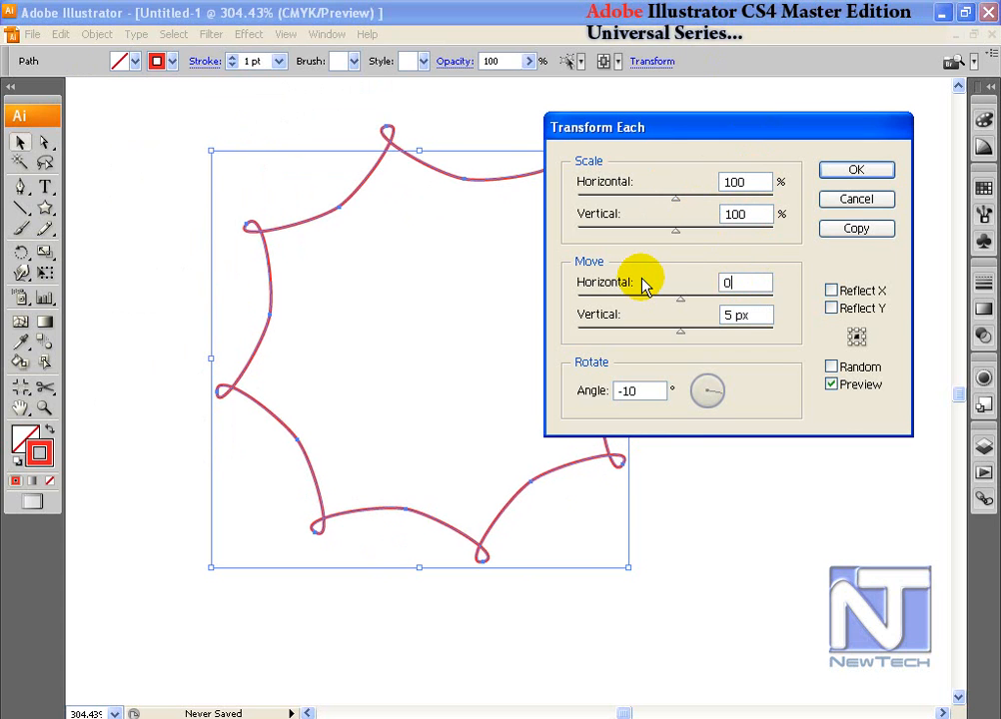
key(Tab)
text(0)
key(Tab)
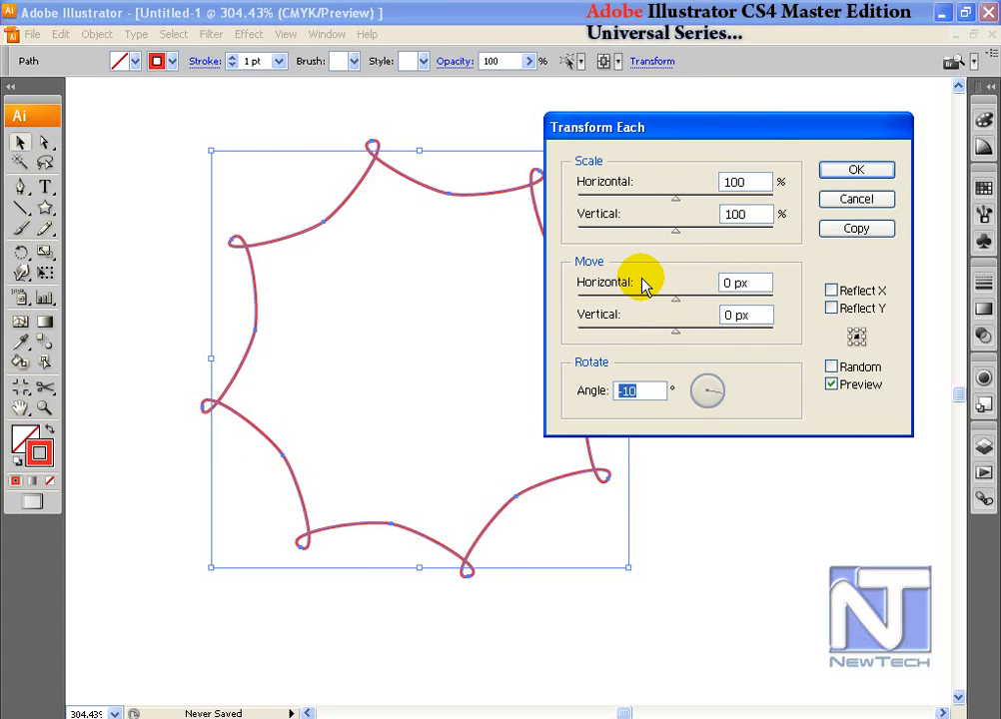
text(10)
click(858, 231)
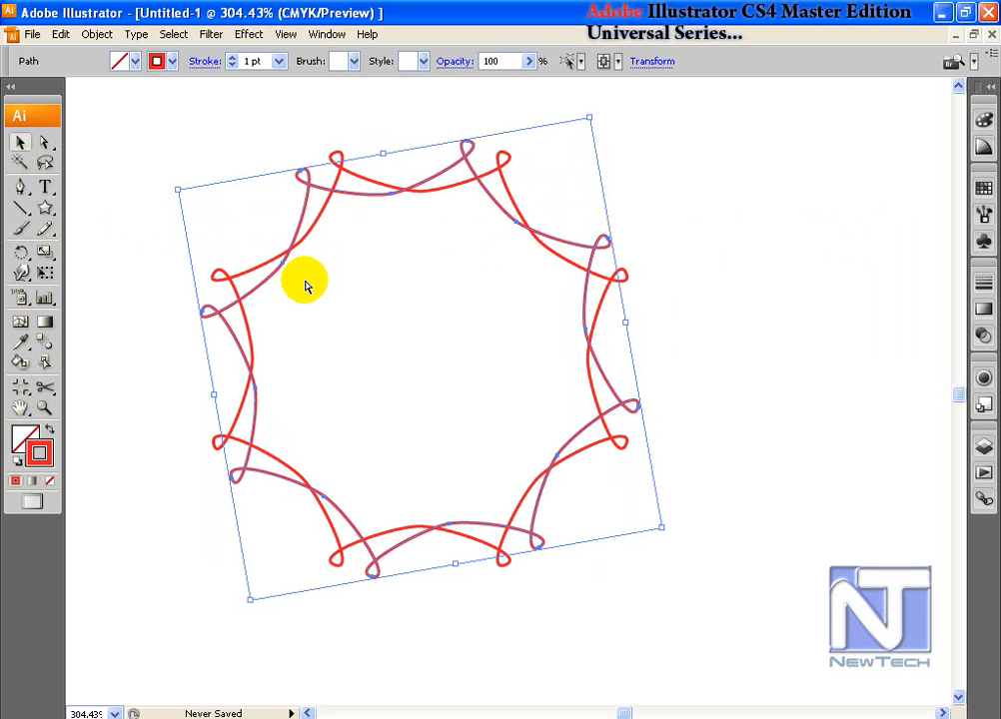
Step: Repeat the 10° rotated copy four times with Ctrl+D, deselect, and fit the artboard in view
key(ctrl+d)
key(ctrl+d)
key(ctrl+d)
key(ctrl+d)
key(ctrl+d)
key(ctrl+d)
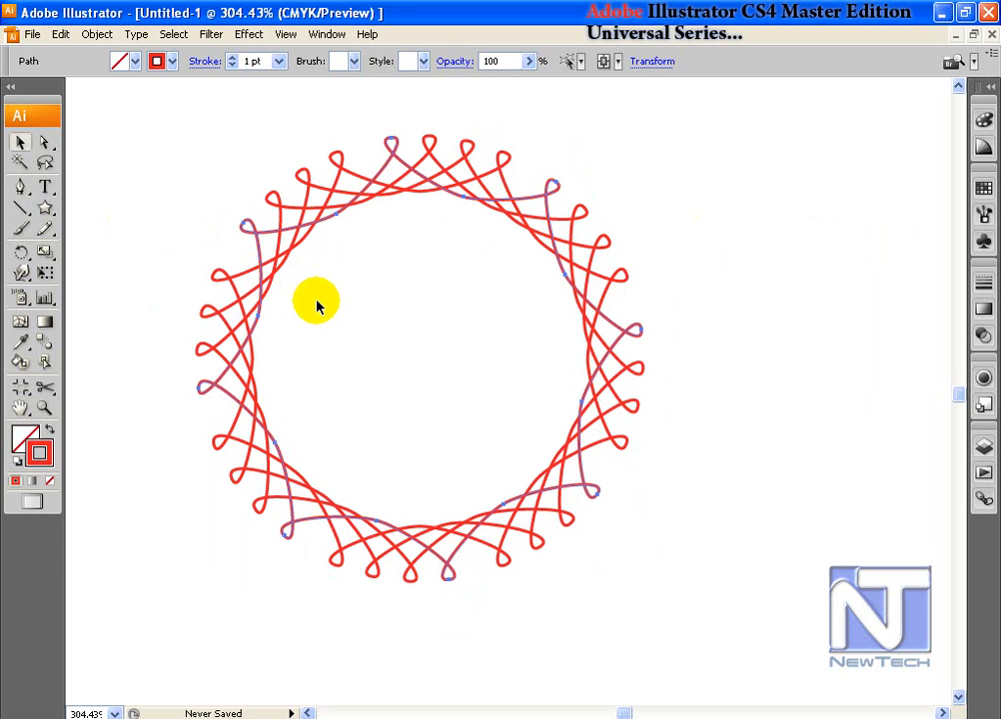
key(ctrl+d)
key(ctrl+d)
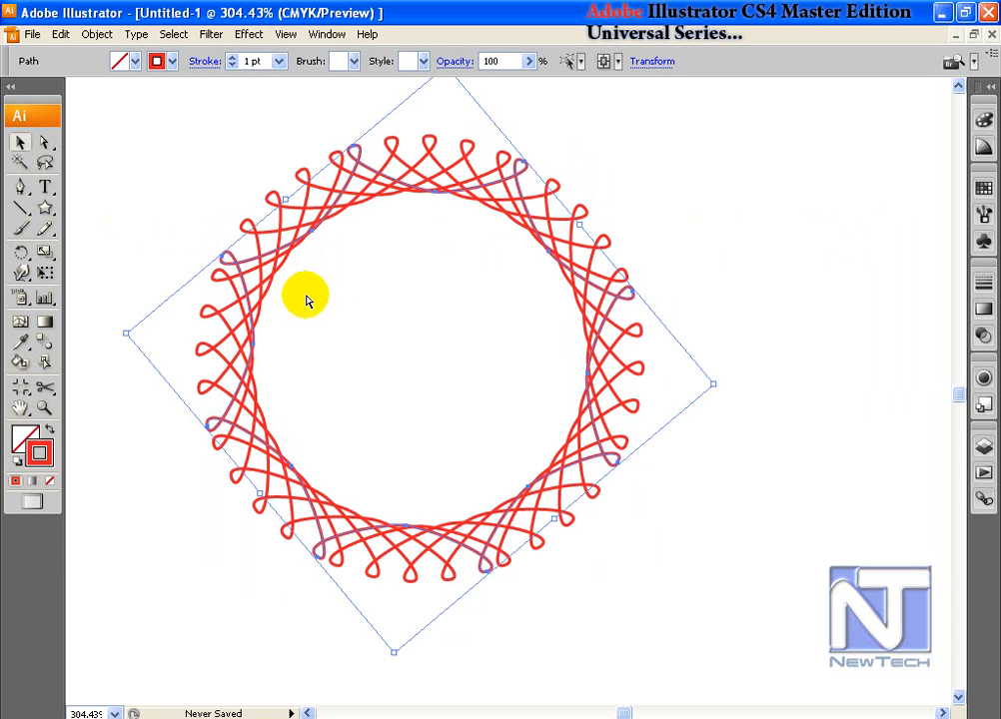
key(ctrl+d)
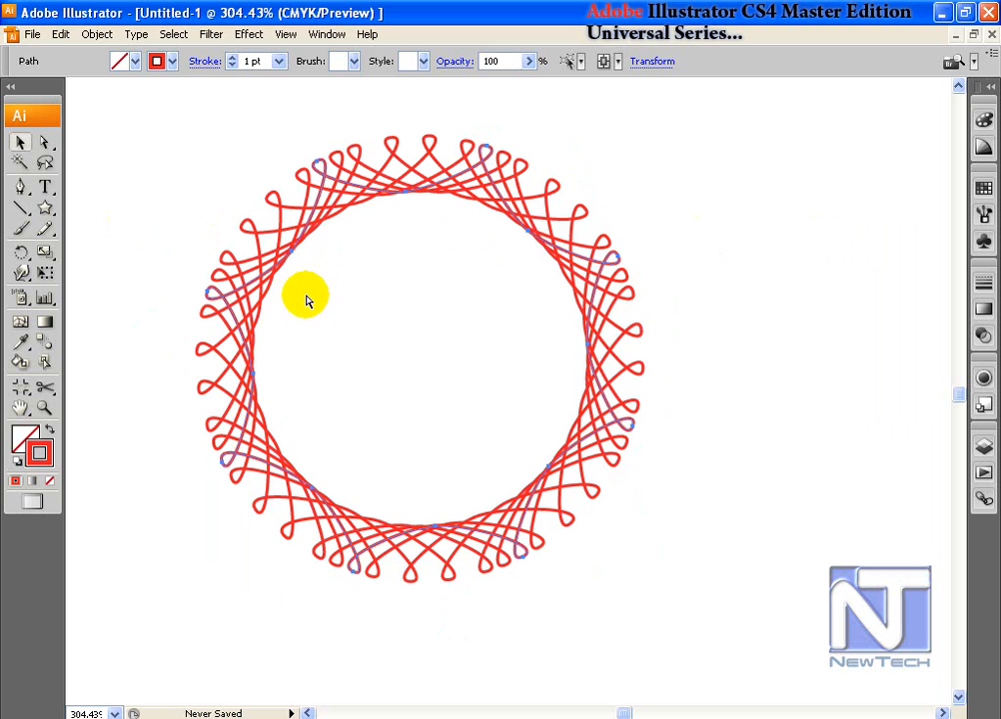
key(ctrl+d)
key(ctrl+d)
key(ctrl+d)
key(ctrl+d)
click(19, 143)
click(371, 391)
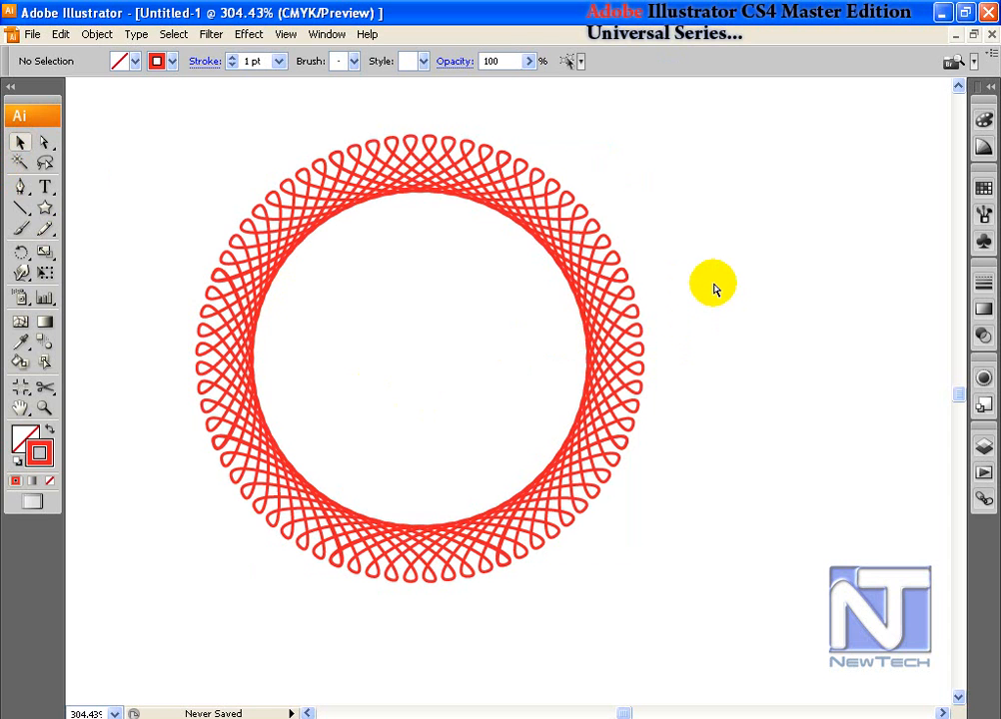
key(ctrl+0)
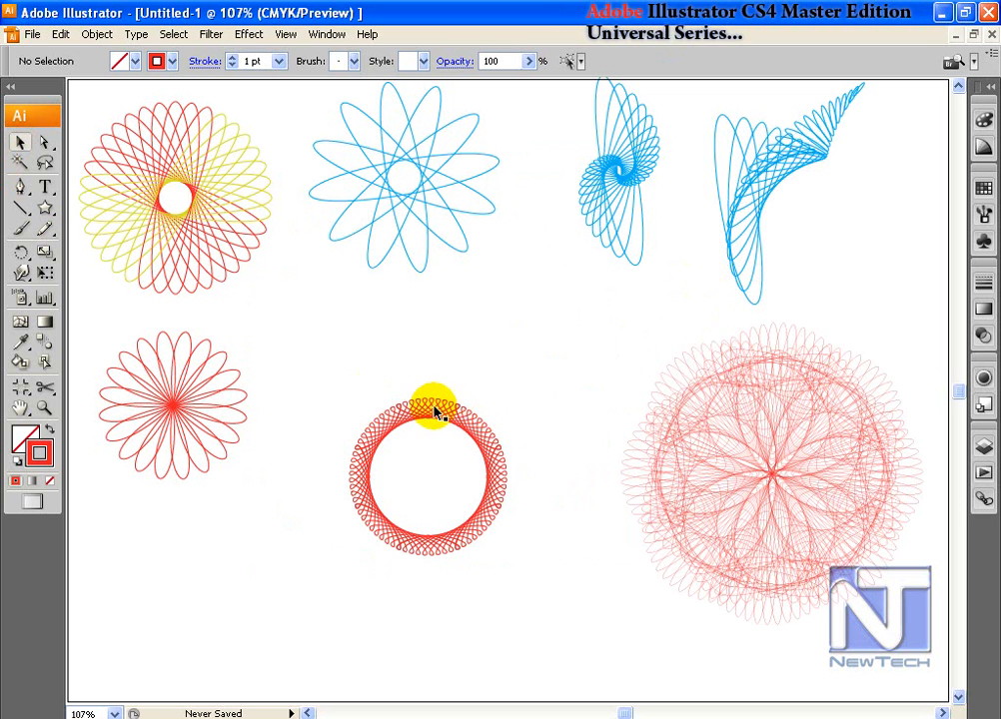
Step: Move the ring to the lower middle of the artboard and draw a new square
drag(436, 405, 198, 508)
click(44, 209)
drag(44, 208, 100, 211)
drag(378, 389, 446, 434)
Step: Convert all four corners of the square to smooth points
click(45, 141)
click(448, 321)
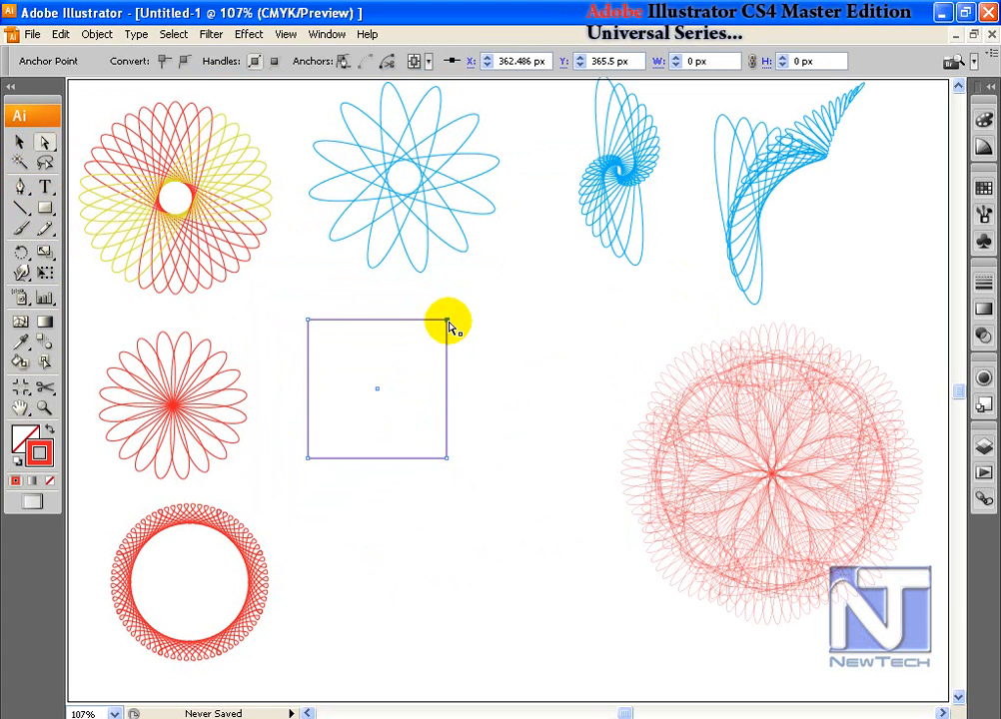
click(183, 61)
click(307, 320)
click(182, 61)
click(308, 457)
click(183, 61)
click(447, 462)
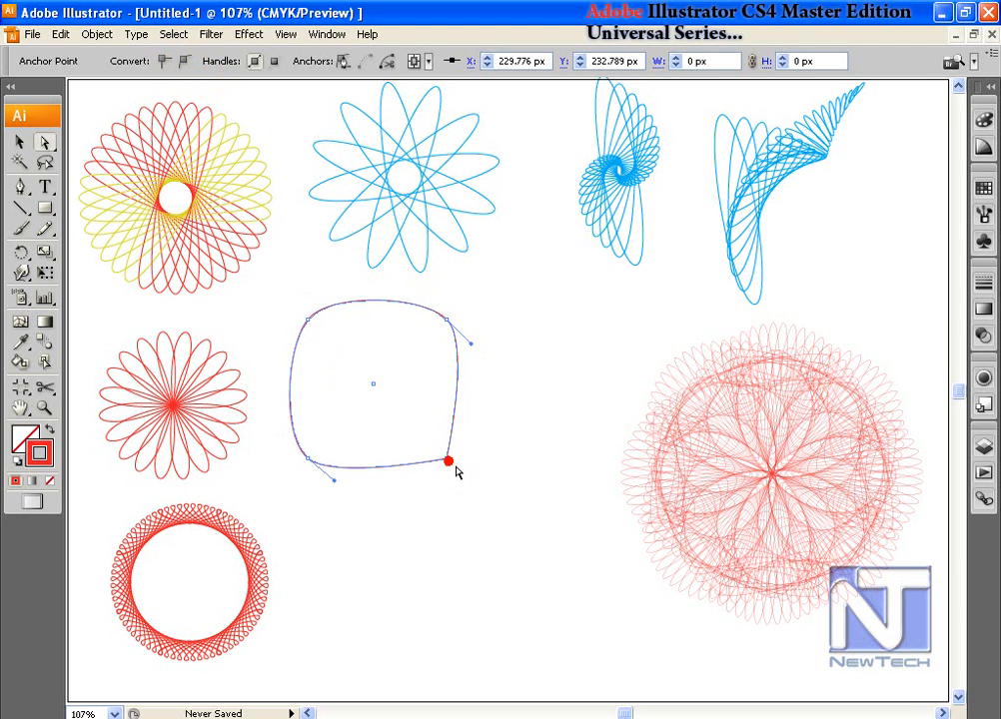
click(182, 61)
Step: Shift the rounded square slightly right and select its path for point editing
click(19, 142)
drag(370, 301, 427, 337)
click(43, 142)
click(342, 349)
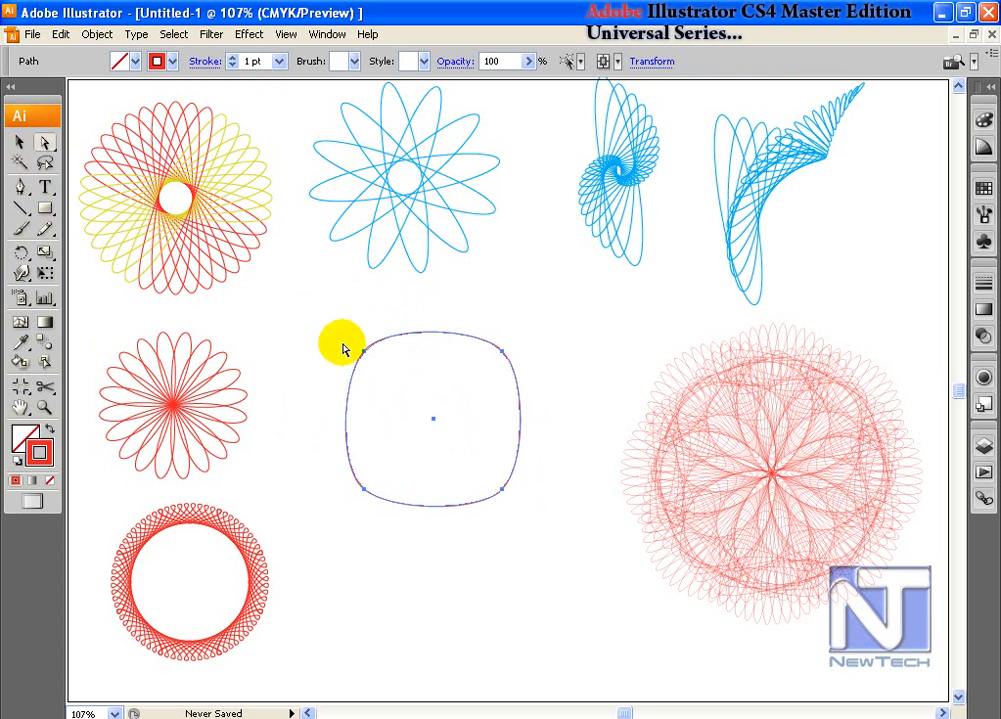
Step: Rotate the top-left and top-right anchors' handles 180° to curl those corners
drag(343, 349, 378, 368)
double_click(21, 253)
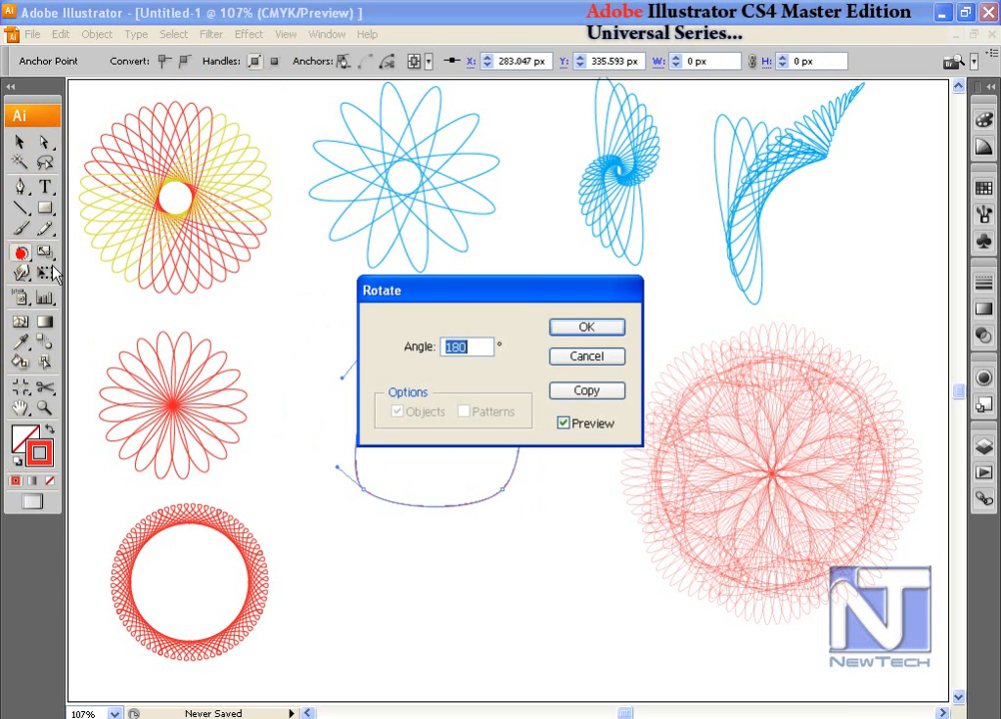
drag(414, 286, 521, 112)
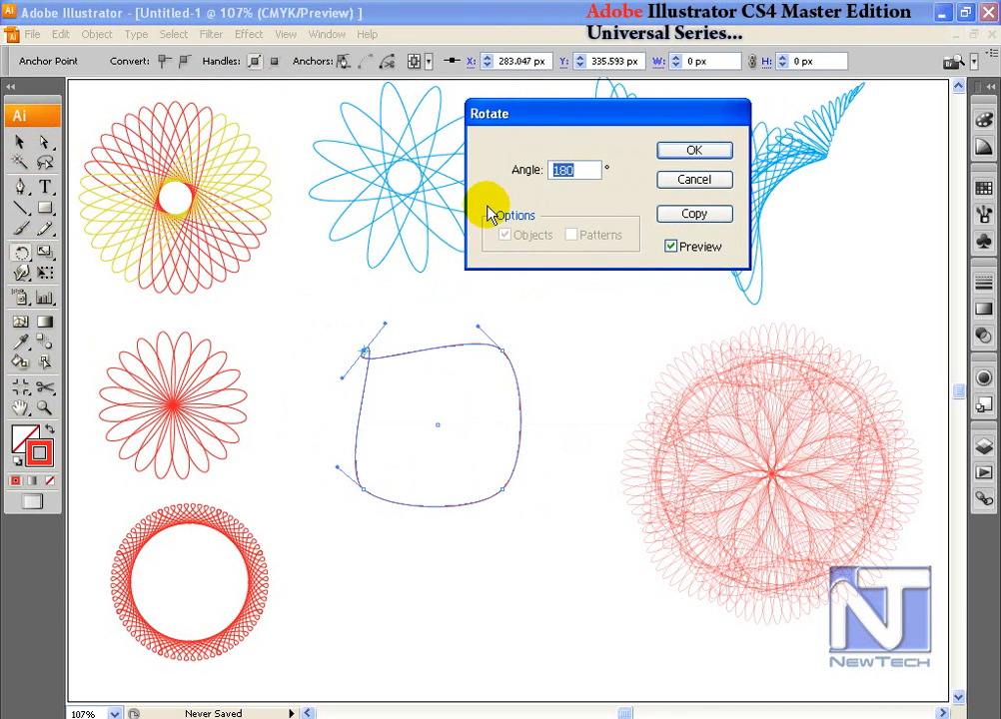
click(698, 151)
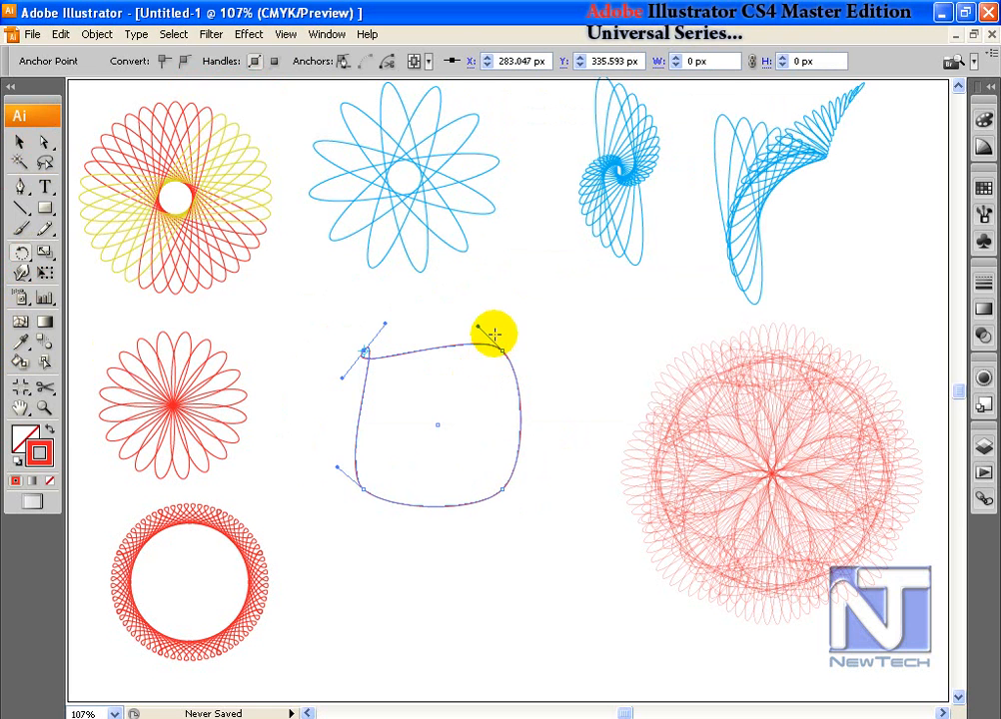
drag(491, 329, 521, 385)
click(19, 252)
double_click(19, 253)
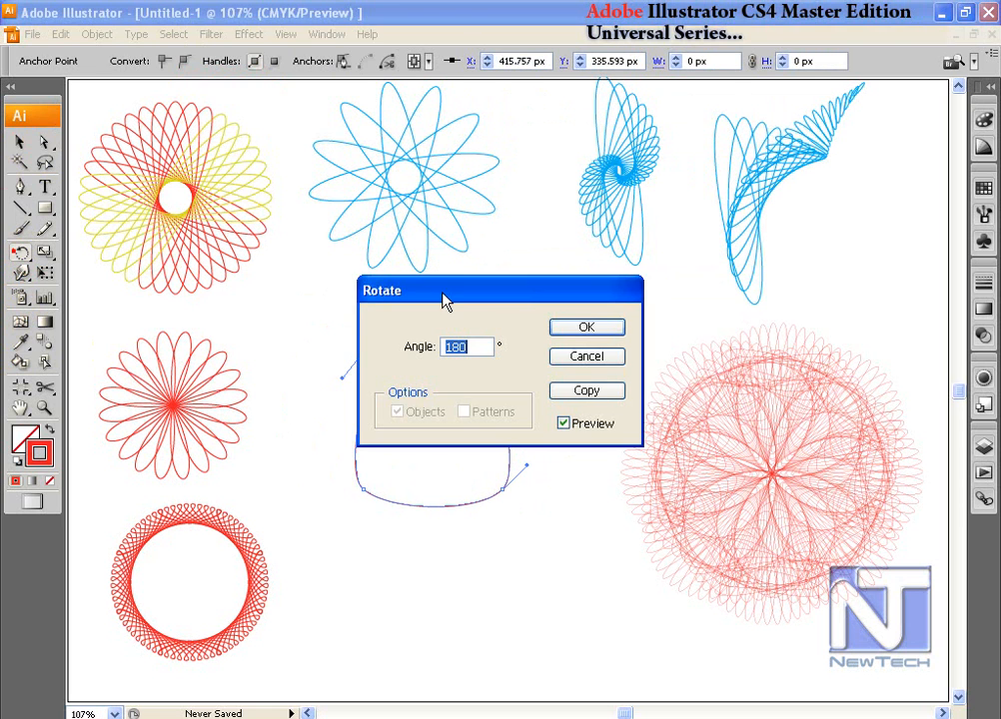
click(576, 327)
Step: Curl the bottom-right and bottom-left corners with the same 180° handle rotation
drag(528, 502, 479, 477)
double_click(21, 253)
click(587, 328)
drag(338, 471, 391, 510)
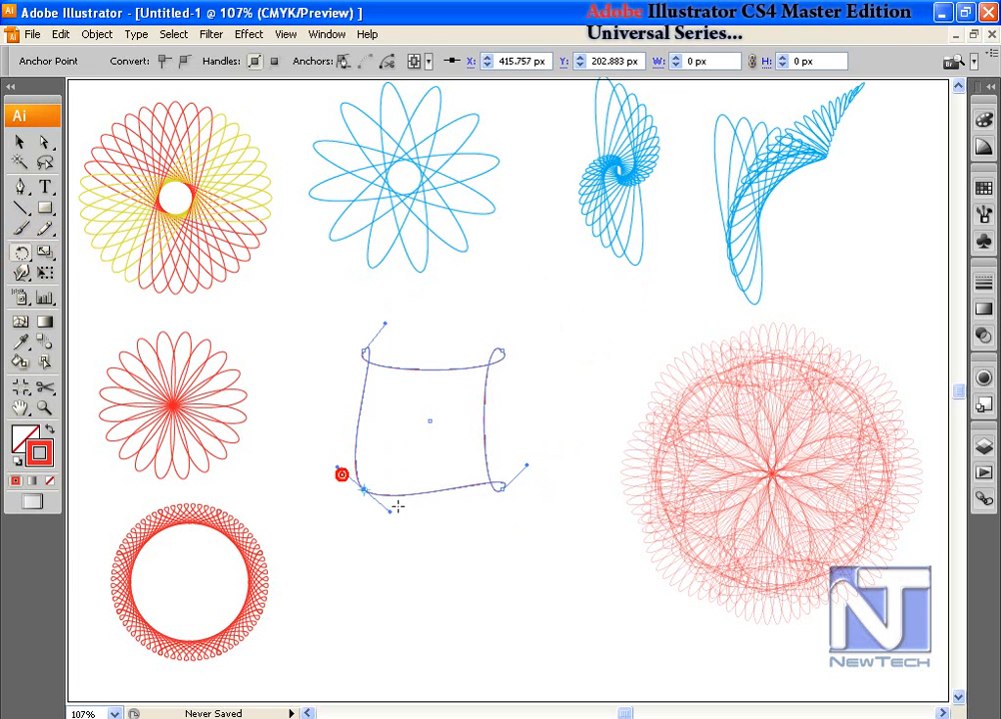
double_click(21, 253)
click(586, 328)
Step: Make a -5° rotated copy of the curled shape and repeat it with Ctrl+D into a ring
click(20, 142)
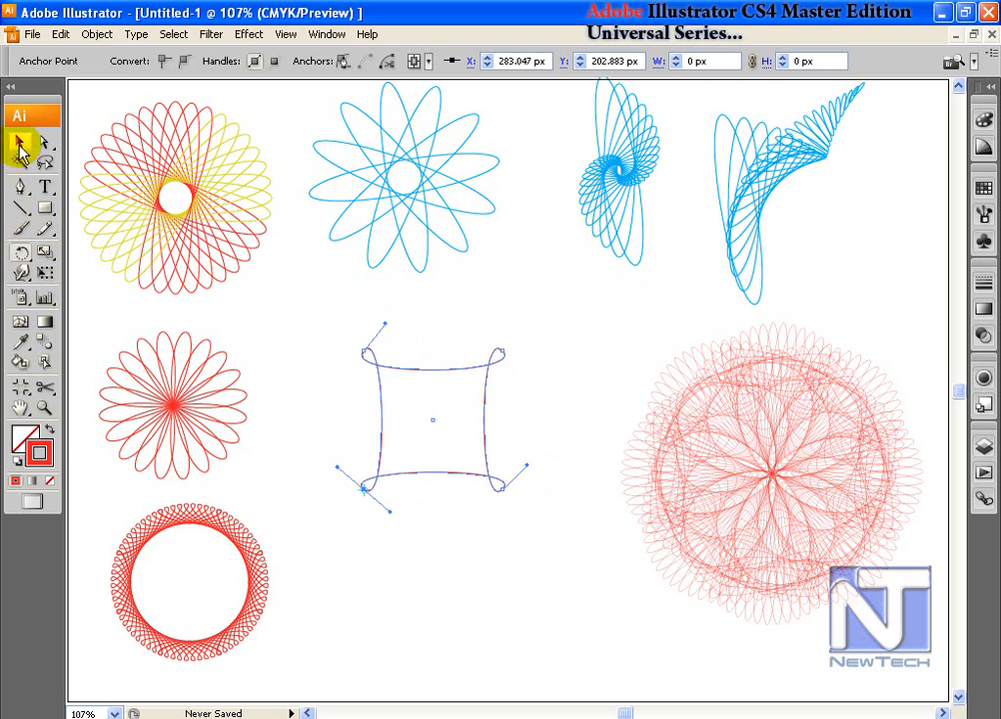
double_click(21, 253)
drag(519, 283, 652, 221)
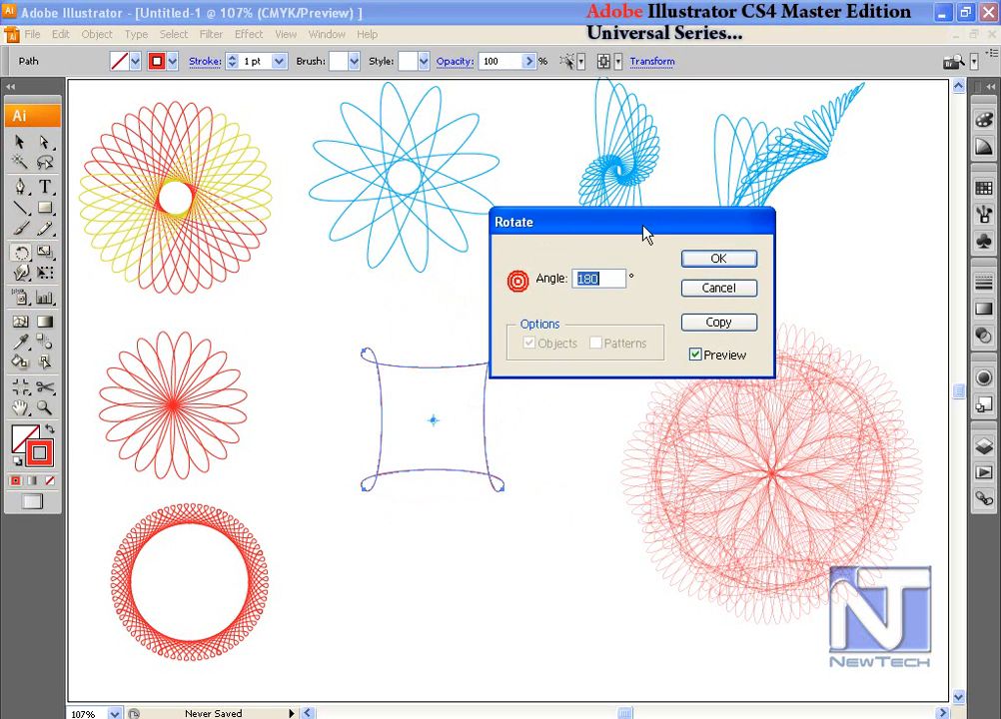
click(607, 279)
text(-5)
click(721, 322)
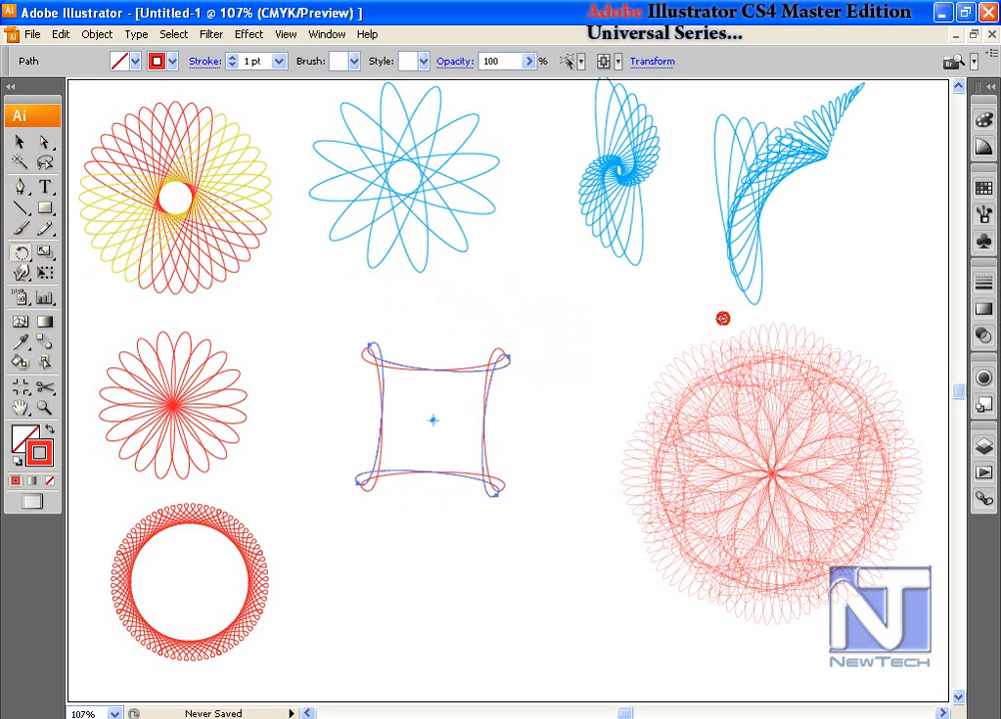
click(19, 142)
key(ctrl+d)
key(ctrl+d)
key(ctrl+d)
key(ctrl+d)
key(ctrl+d)
key(ctrl+d)
key(ctrl+d)
key(ctrl+d)
key(ctrl+d)
key(ctrl+d)
key(ctrl+d)
key(ctrl+d)
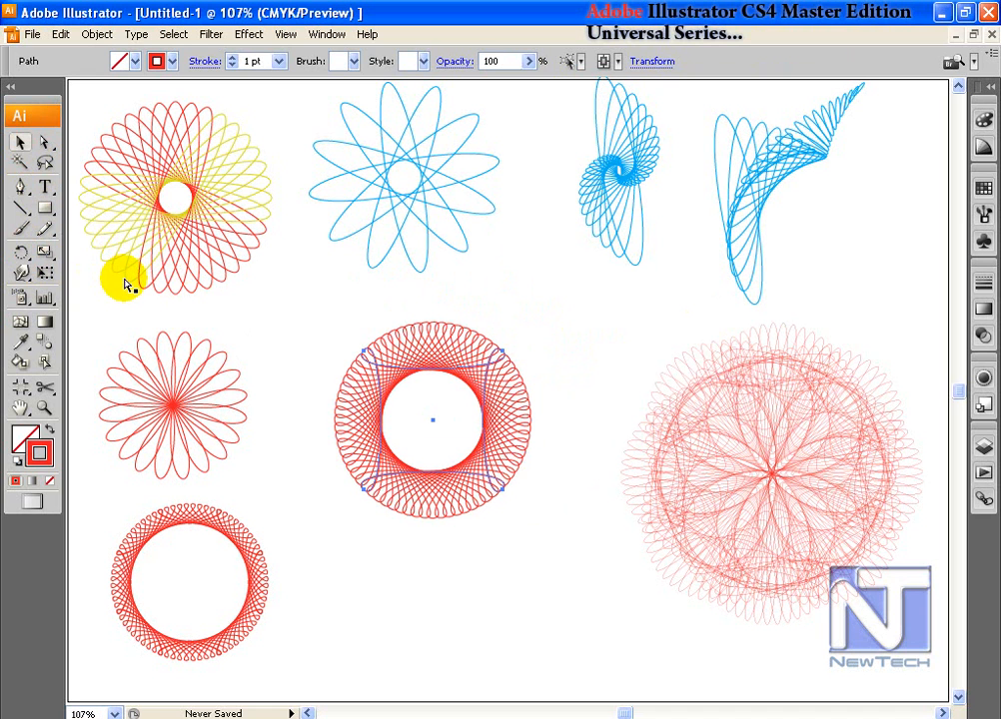
Step: Deselect the red ring and dismiss the Object menu without choosing a command
click(289, 294)
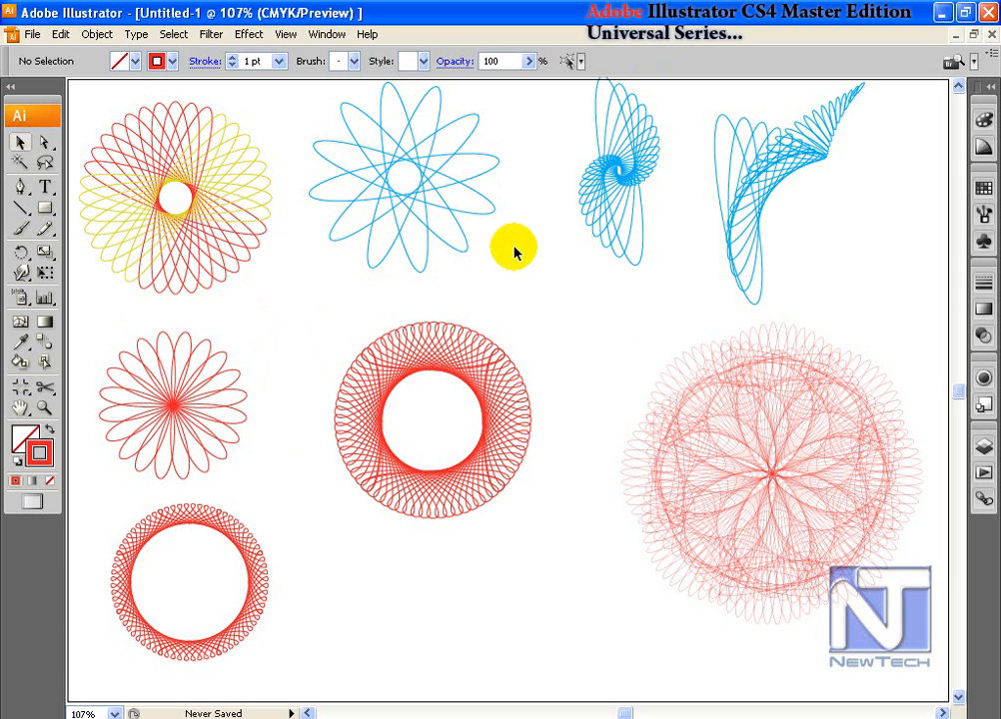
click(100, 34)
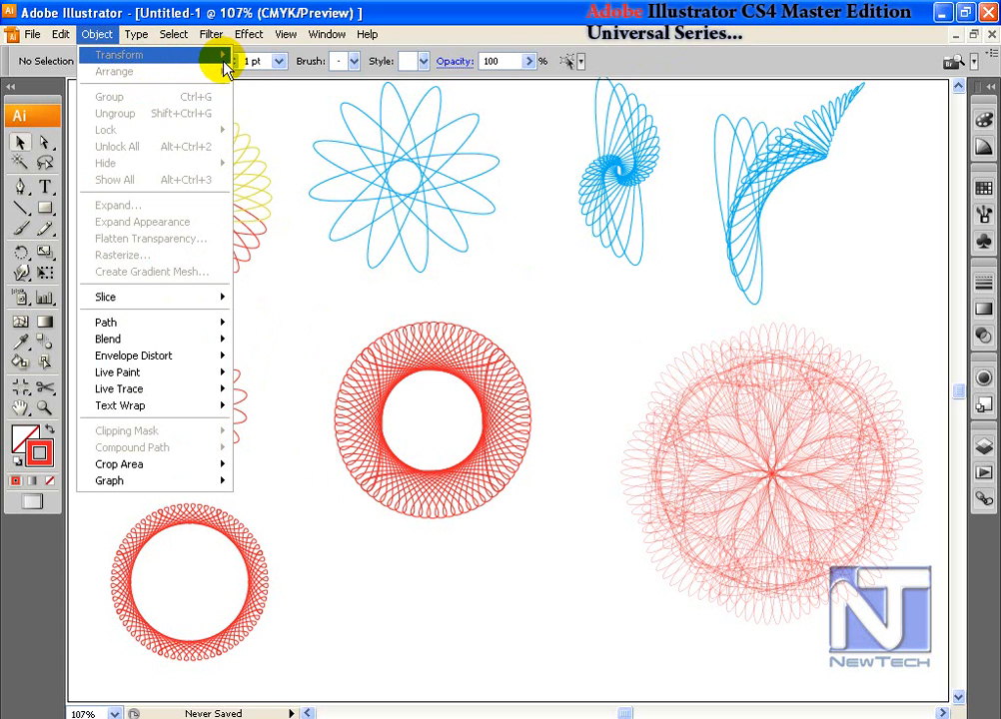
click(671, 414)
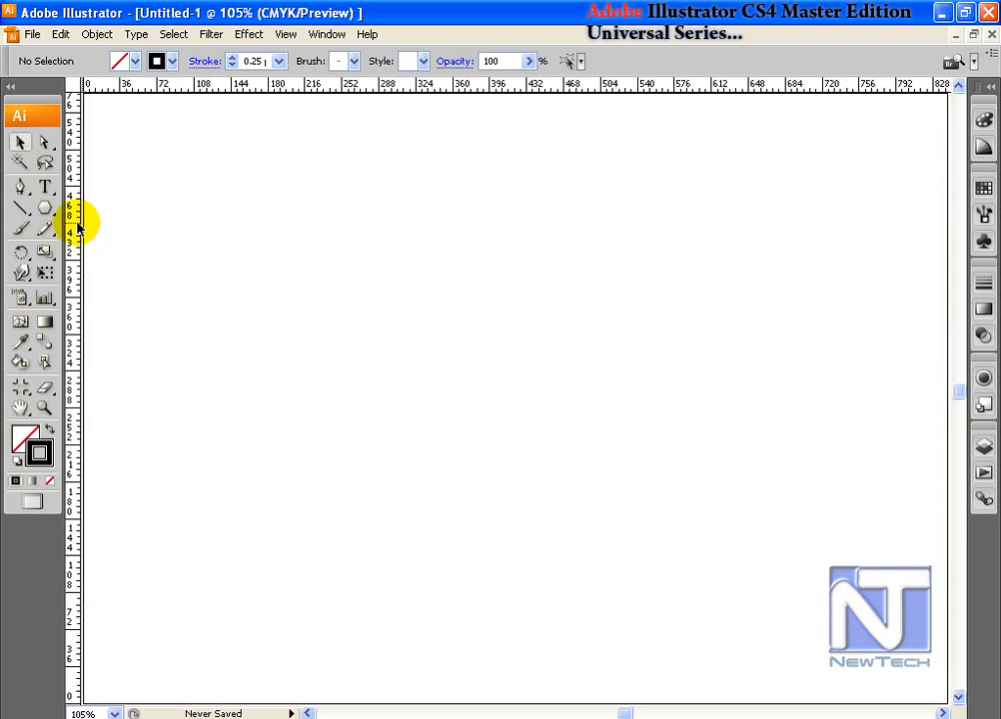
click(45, 210)
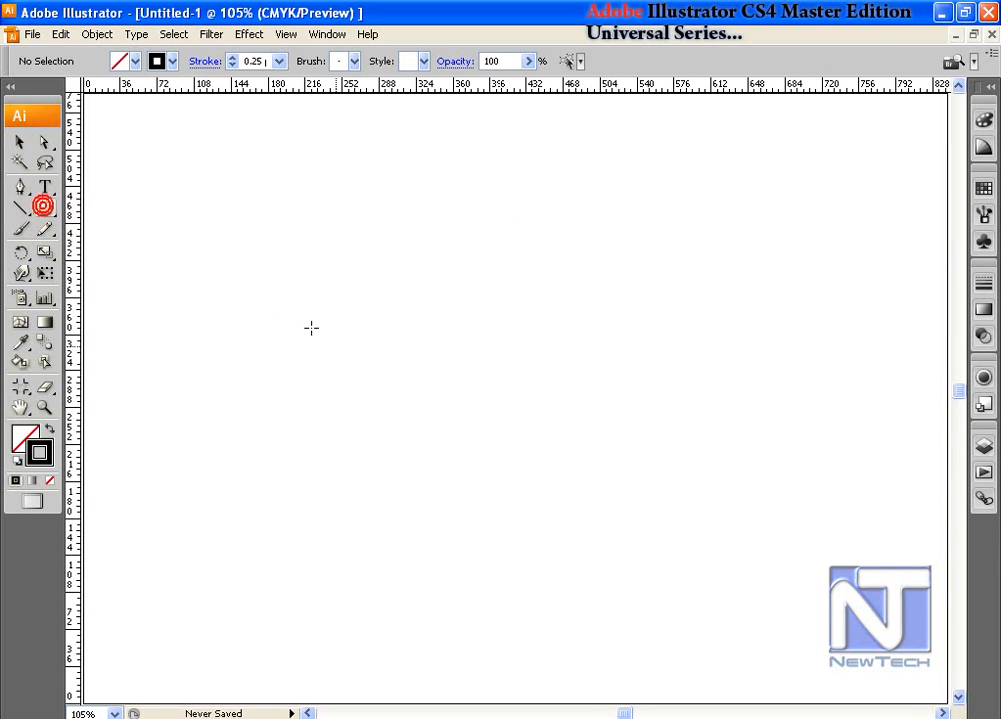
drag(365, 332, 437, 409)
click(22, 255)
double_click(22, 255)
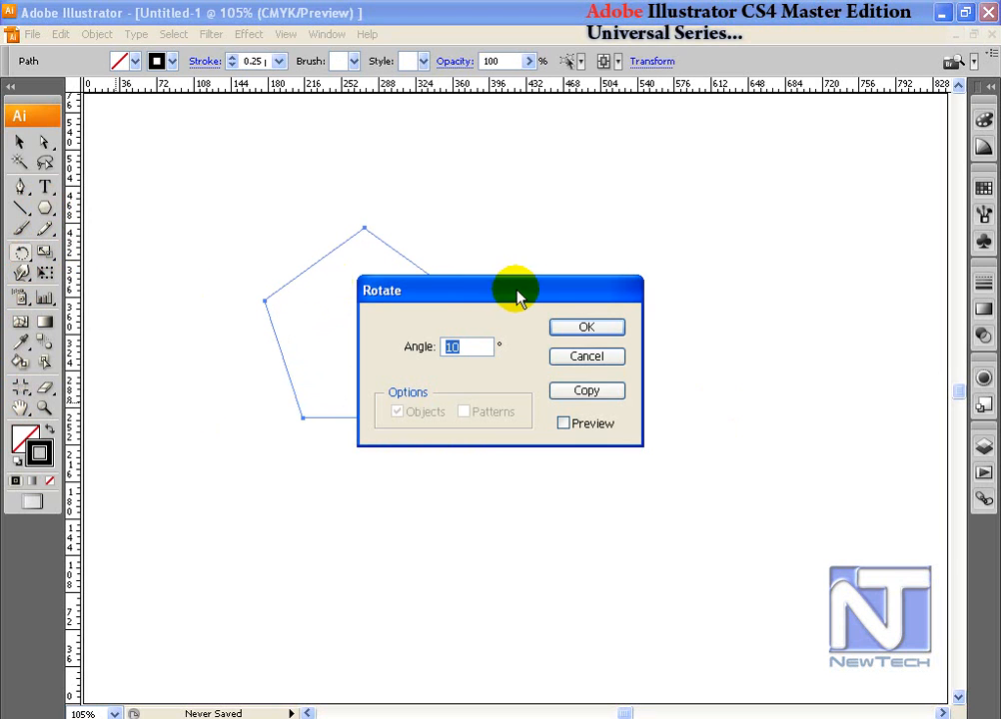
click(594, 396)
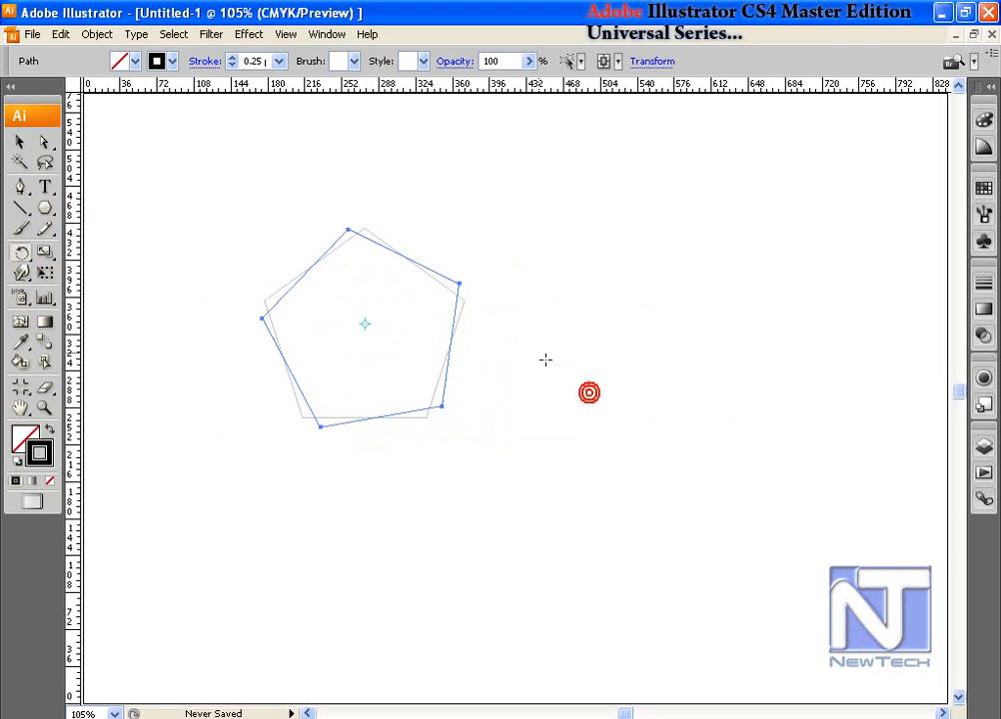
key(ctrl+d)
key(ctrl+d)
key(ctrl+d)
key(ctrl+d)
key(ctrl+d)
key(ctrl+d)
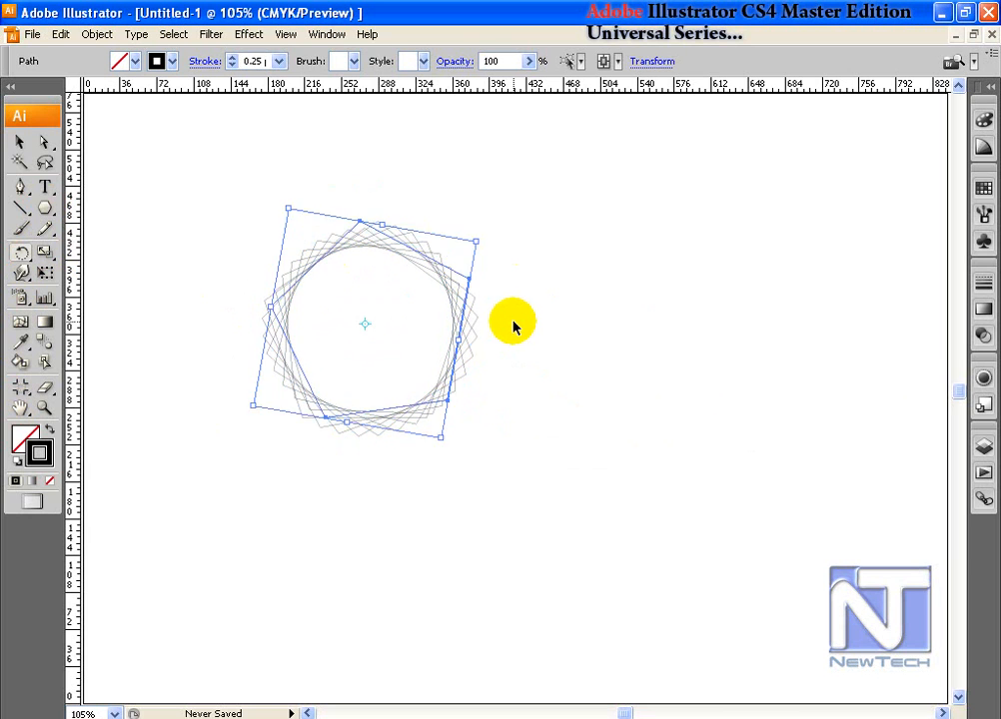
click(20, 138)
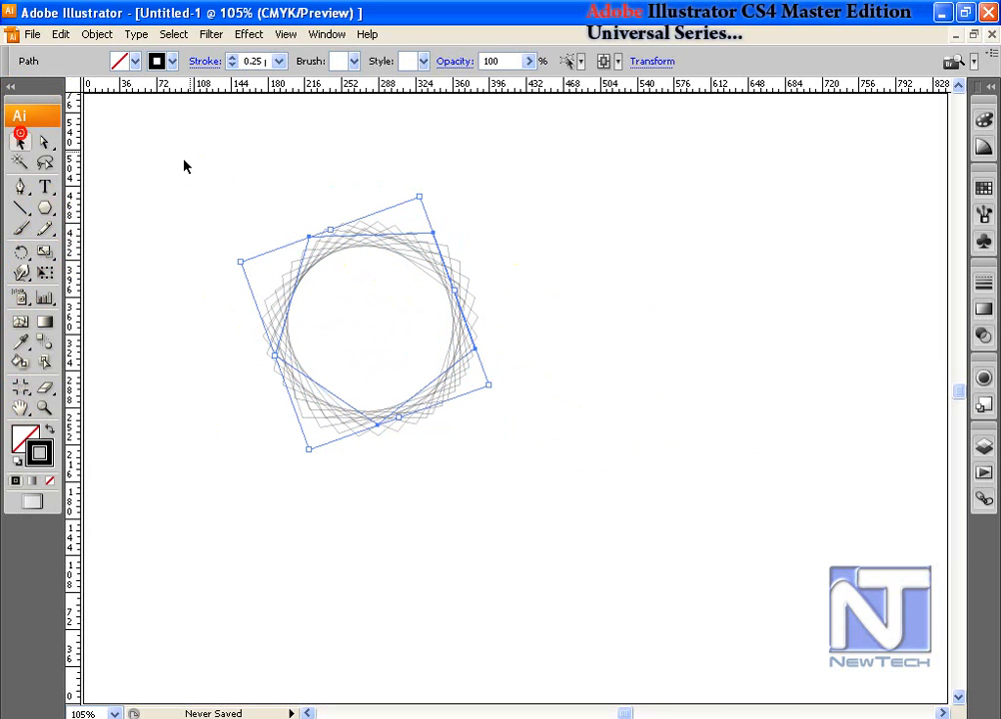
click(256, 184)
key(ctrl+a)
click(255, 61)
text(1)
key(Return)
click(567, 250)
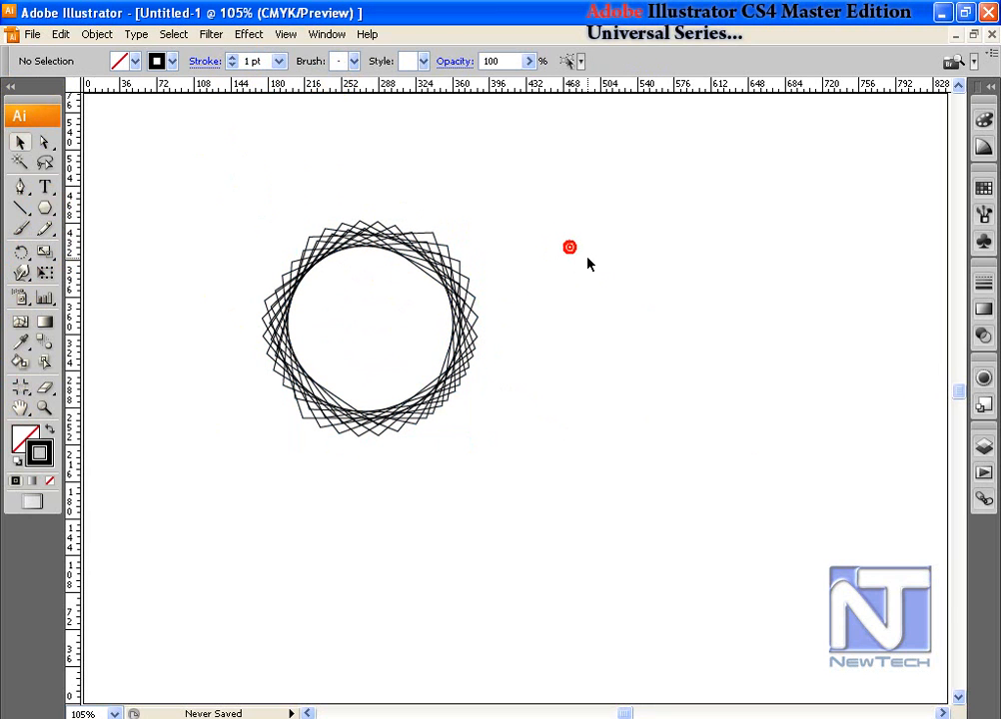
drag(281, 232, 560, 543)
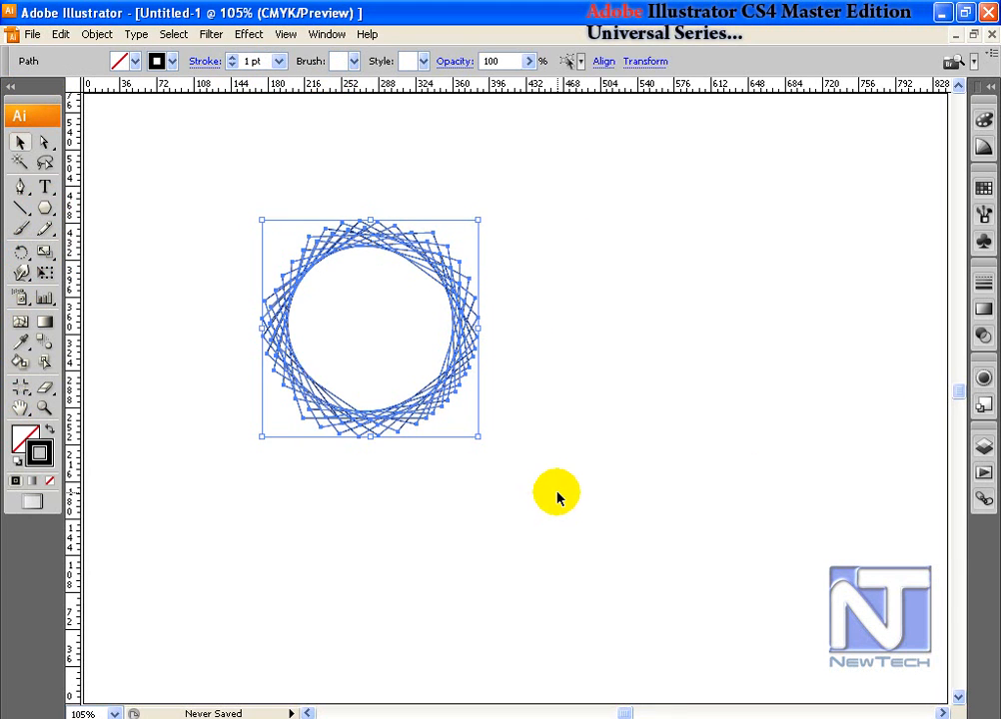
key(Delete)
click(44, 209)
Step: Draw a pentagon at upper left and bloat it into a five-petal flower with Pucker & Bloat
drag(320, 302, 402, 413)
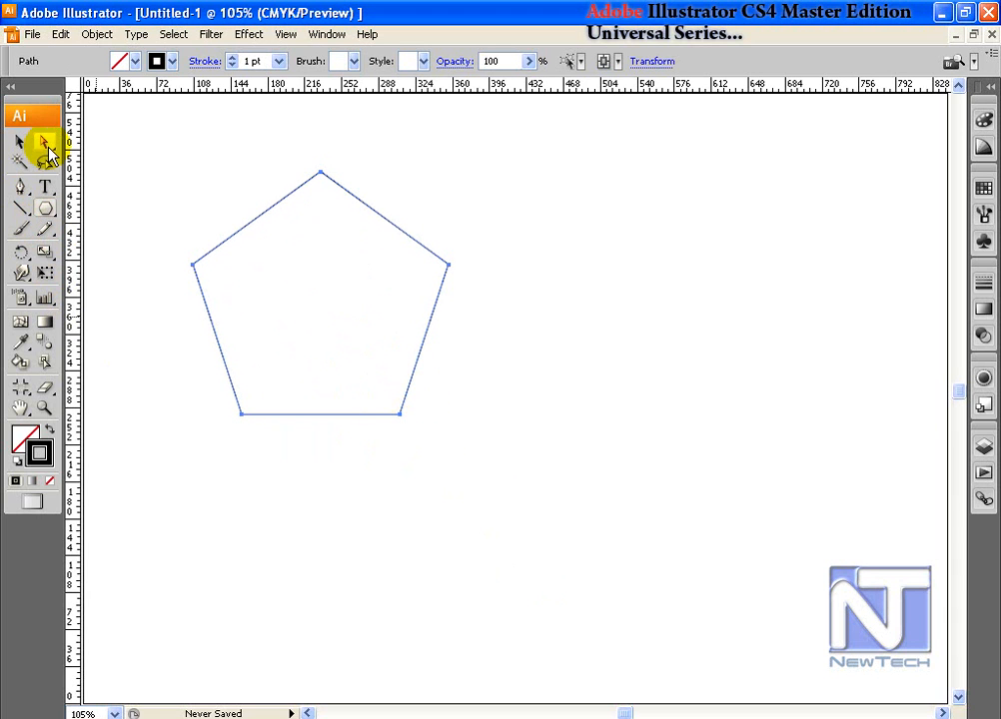
click(249, 34)
mouse_move(211, 32)
click(224, 127)
click(447, 148)
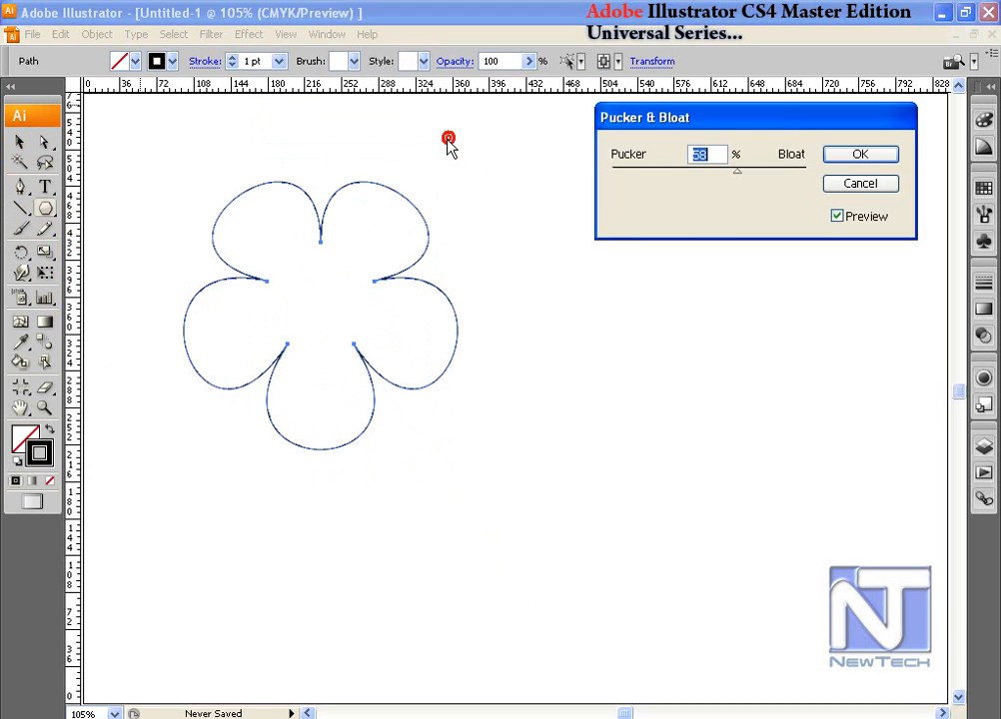
click(858, 154)
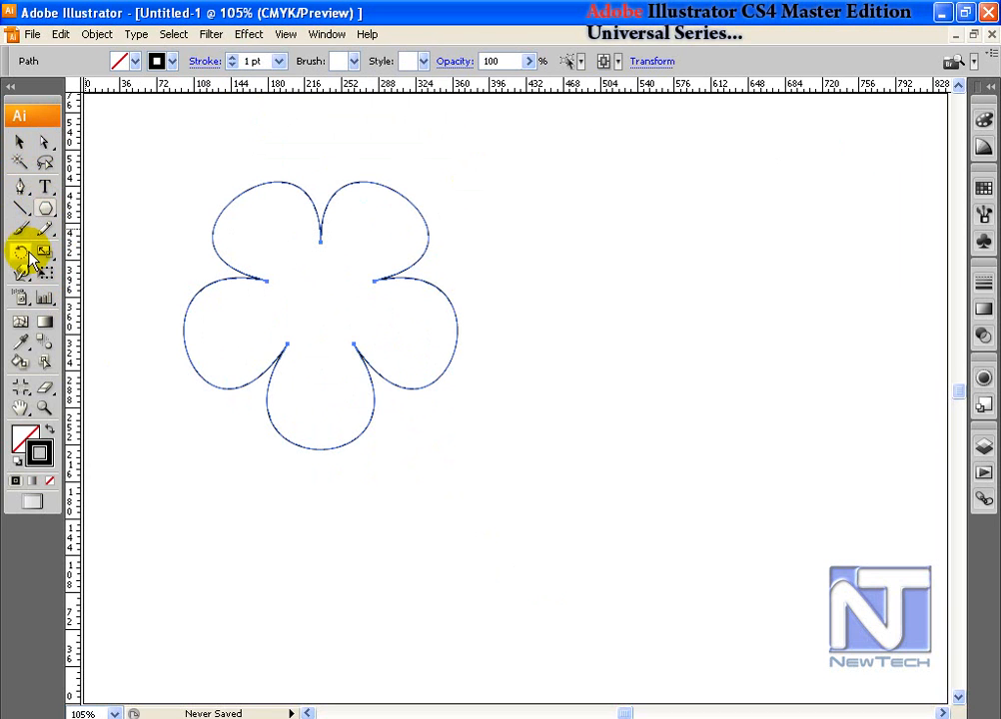
Step: Make 10° rotated copies of the flower, repeating with Ctrl+D to build a rosette
double_click(21, 255)
text(10)
click(585, 391)
key(ctrl+d)
key(ctrl+d)
key(ctrl+d)
key(ctrl+d)
key(ctrl+d)
key(ctrl+d)
key(ctrl+d)
key(ctrl+d)
key(ctrl+d)
key(ctrl+d)
key(ctrl+d)
key(ctrl+d)
key(ctrl+d)
key(ctrl+d)
key(ctrl+d)
key(ctrl+d)
key(ctrl+d)
key(ctrl+d)
key(ctrl+d)
key(ctrl+d)
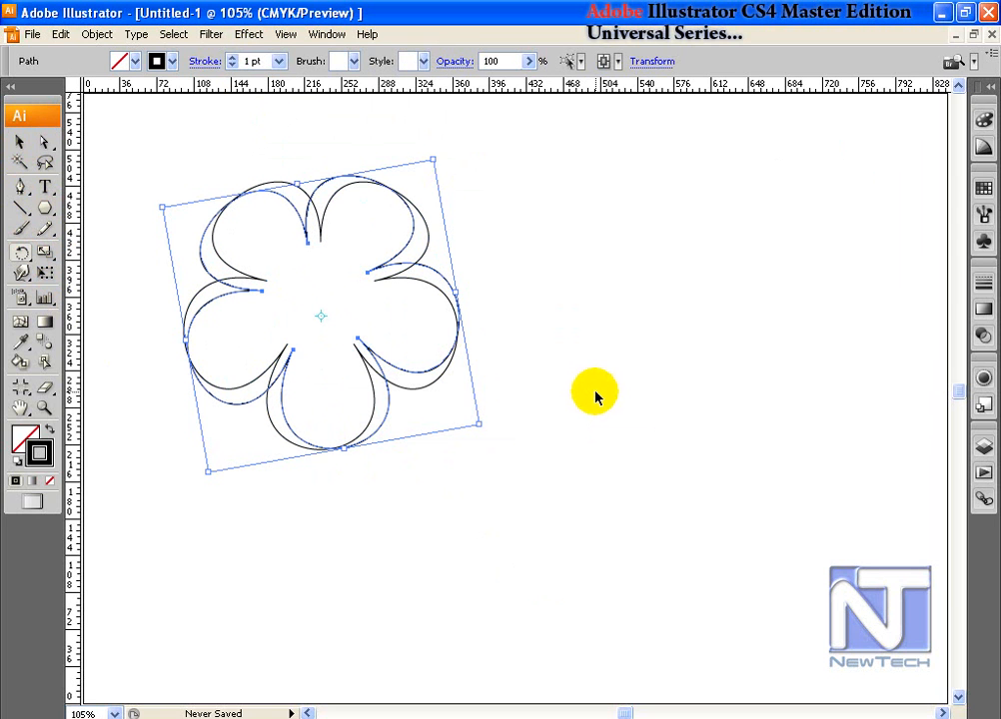
key(ctrl+d)
key(ctrl+d)
key(ctrl+d)
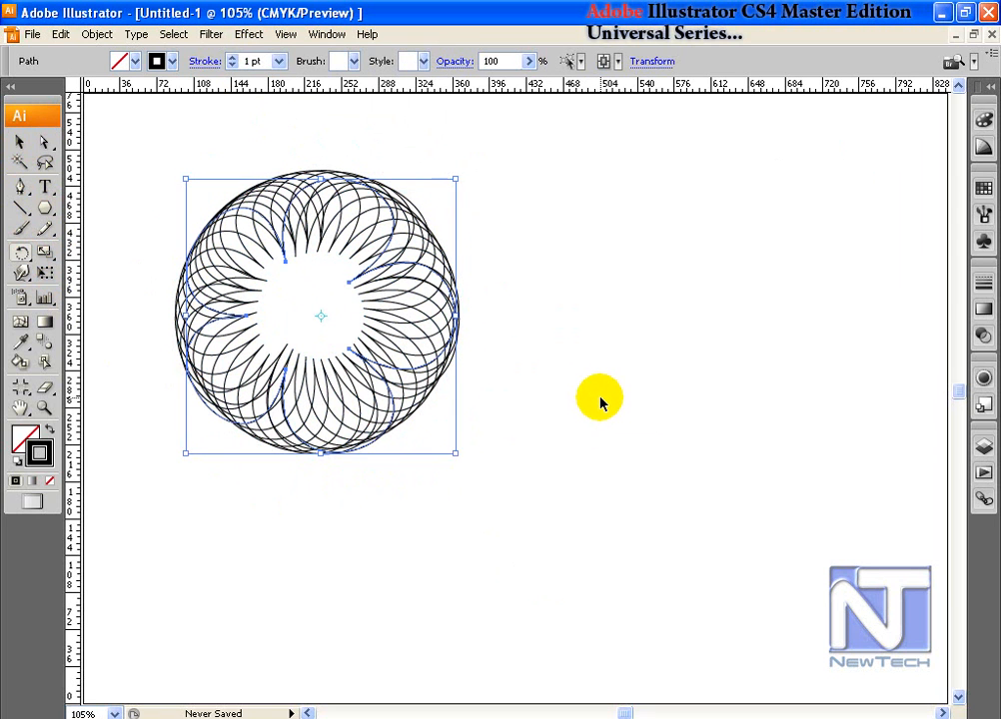
Step: Move the rosette down-left, shrink it, and draw a circle near the page centre
click(20, 142)
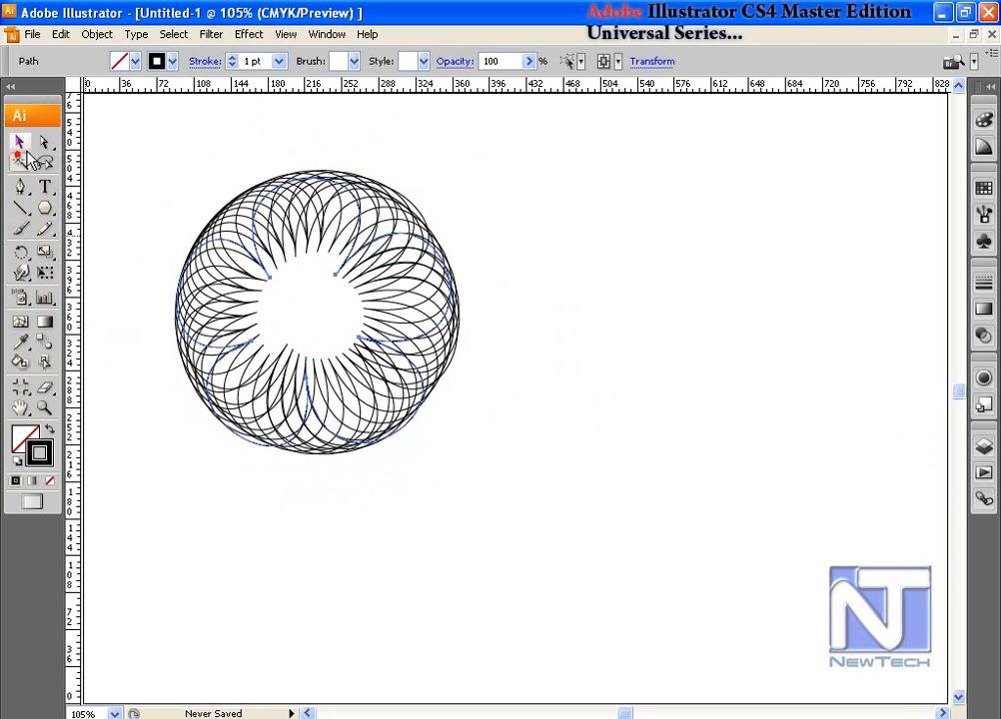
click(174, 154)
drag(141, 151, 473, 459)
drag(404, 360, 354, 541)
drag(409, 353, 371, 366)
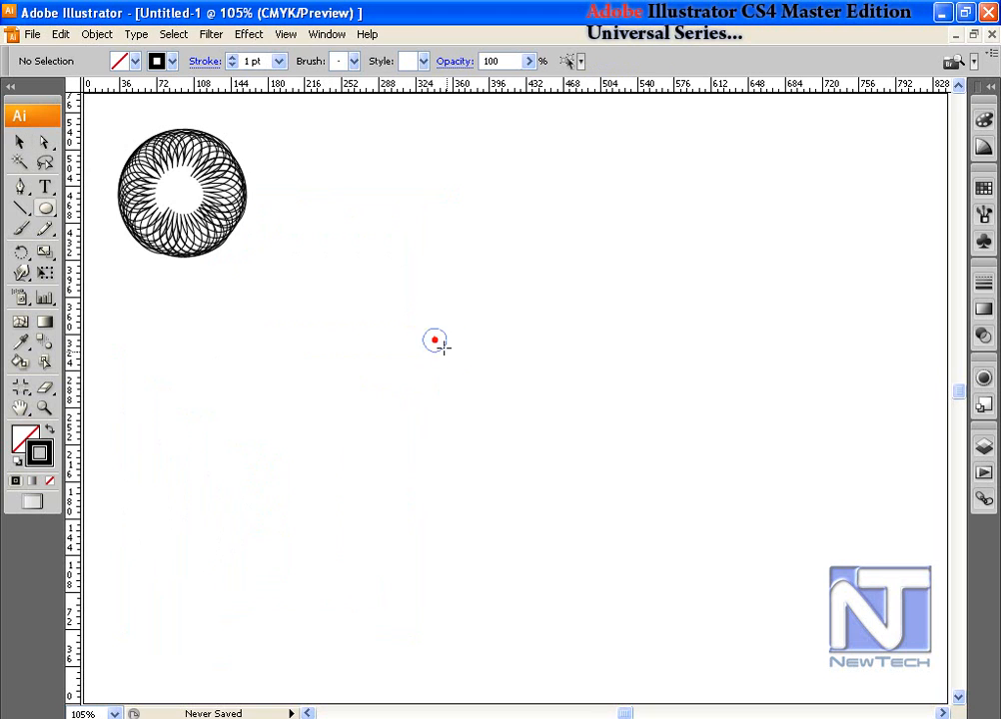
drag(435, 341, 500, 409)
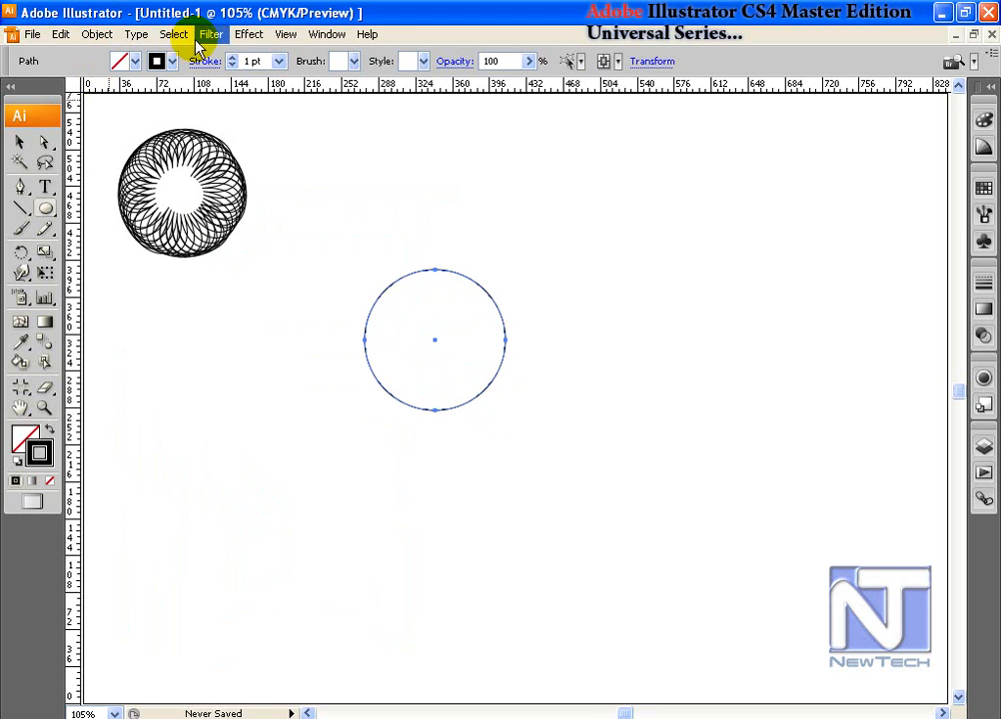
Step: Apply Pucker & Bloat at 100% to pucker the circle into a thin X
click(249, 34)
mouse_move(210, 34)
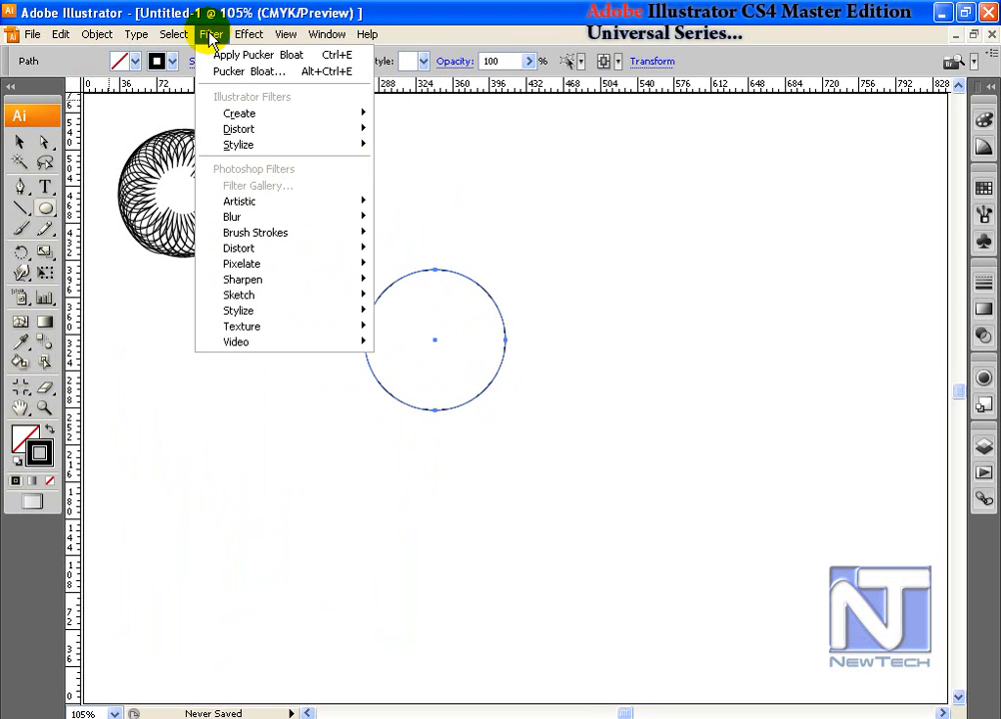
mouse_move(254, 129)
click(445, 149)
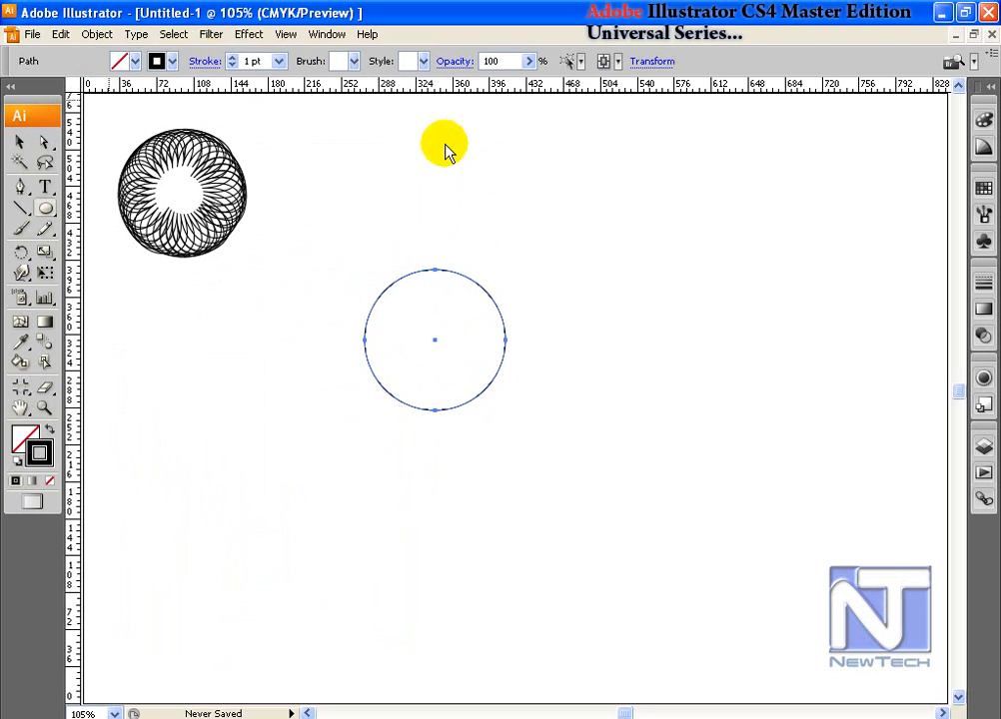
click(720, 153)
text(100)
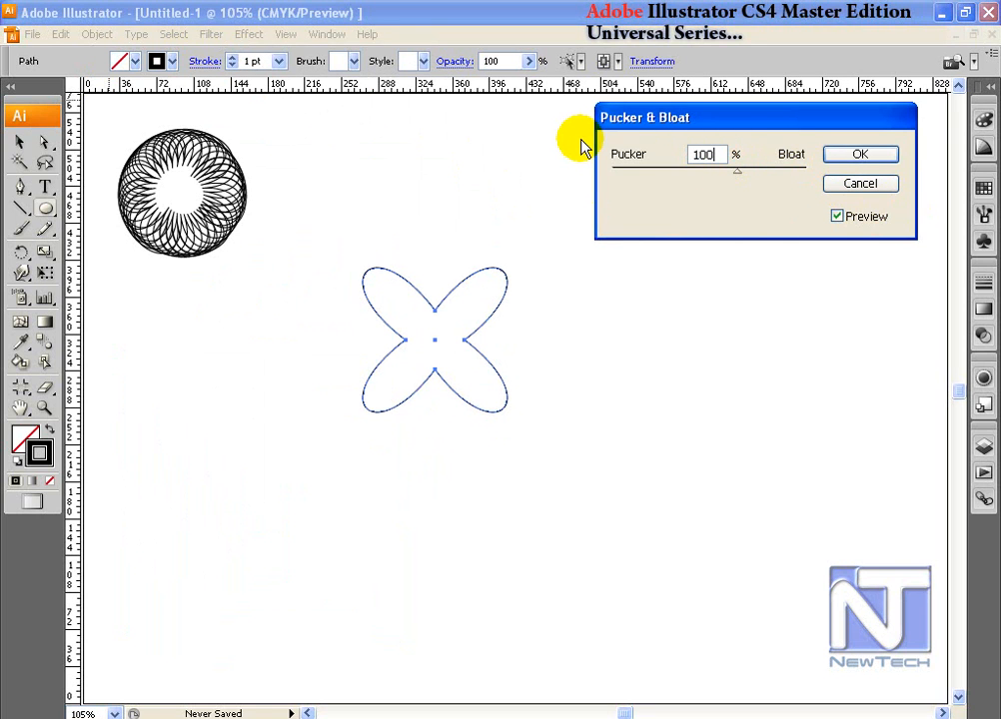
key(Return)
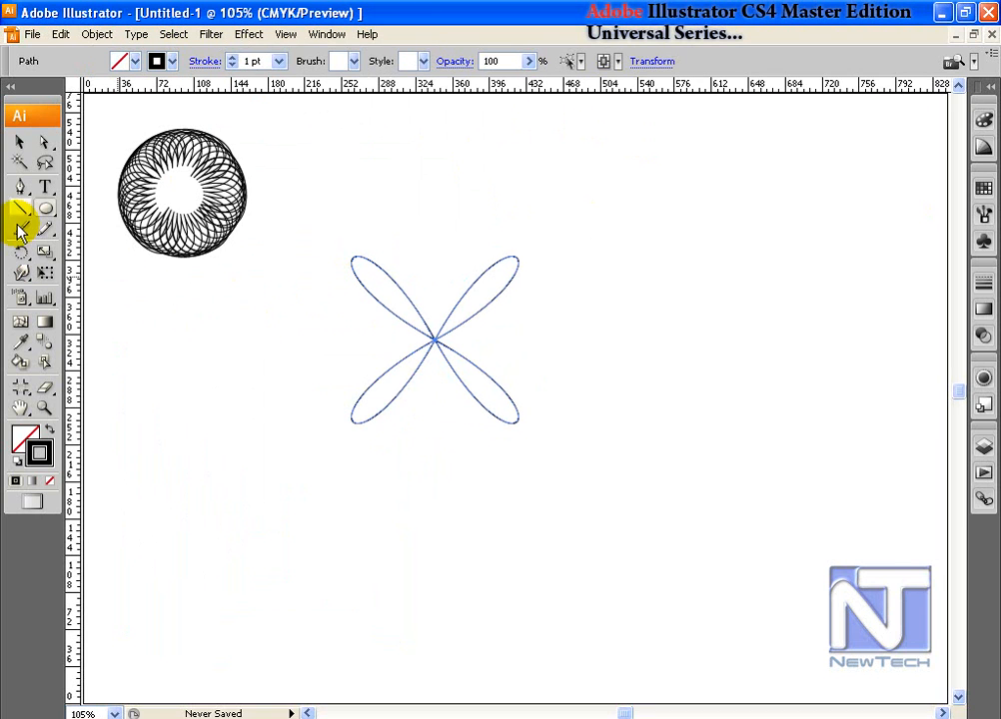
Step: Transform Each a copy of the X at 90% and −10°, repeating with Ctrl+D into a flower
click(21, 145)
click(97, 34)
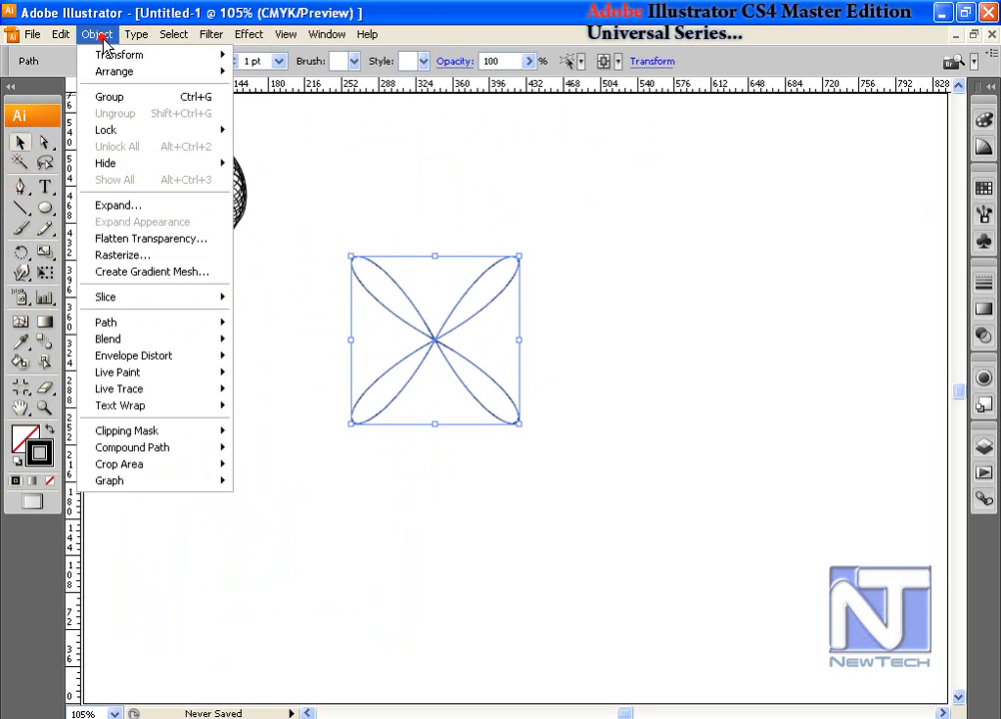
click(115, 56)
click(289, 172)
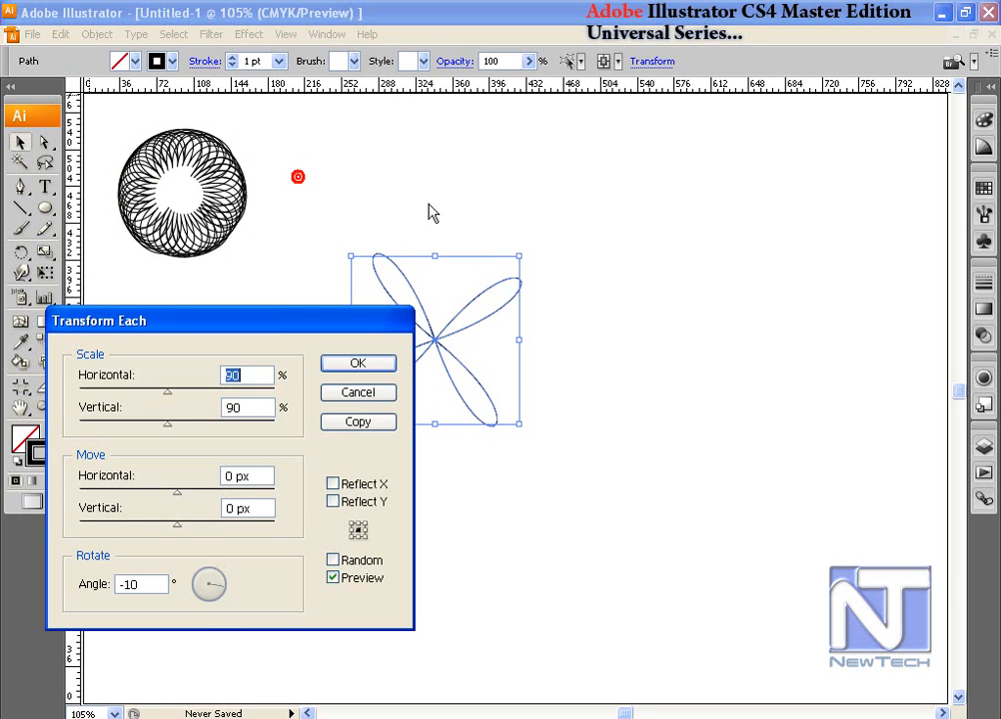
drag(339, 338, 777, 195)
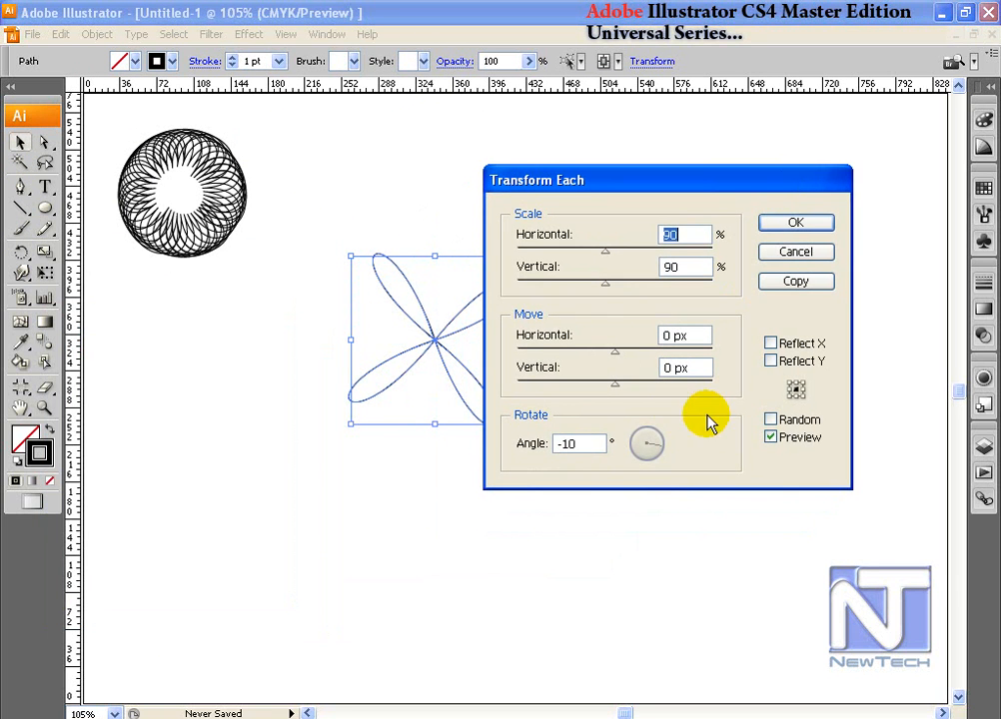
click(797, 282)
click(709, 313)
key(ctrl+d)
key(ctrl+d)
key(ctrl+d)
key(ctrl+d)
key(ctrl+d)
key(ctrl+d)
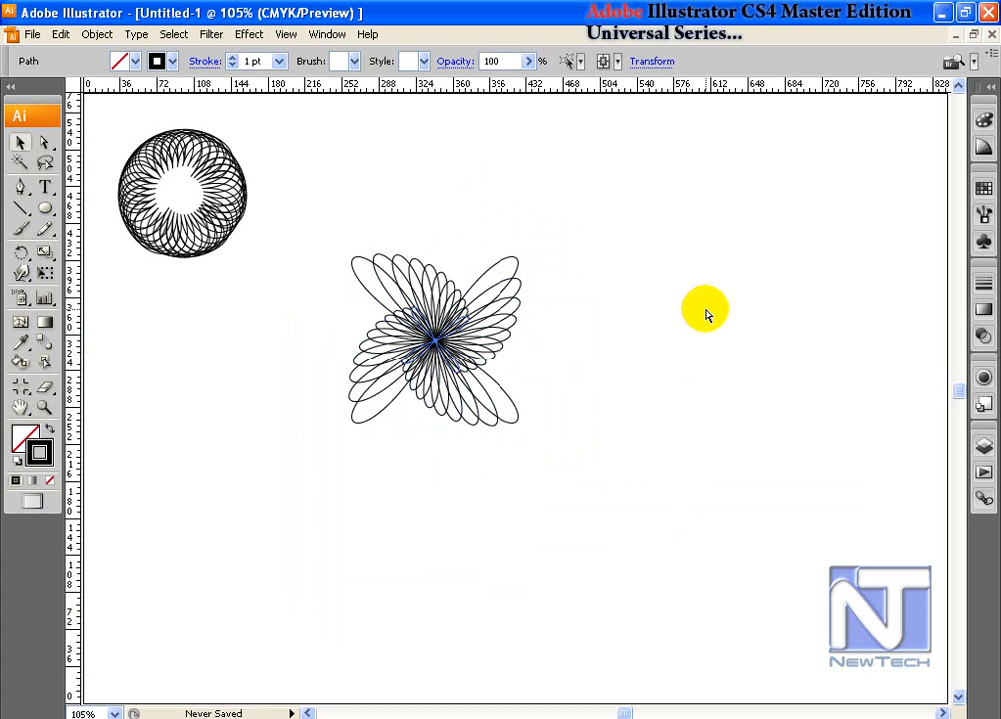
Step: Select the whole flower of shrinking rotated copies
click(22, 154)
click(497, 449)
click(21, 143)
drag(371, 238, 589, 522)
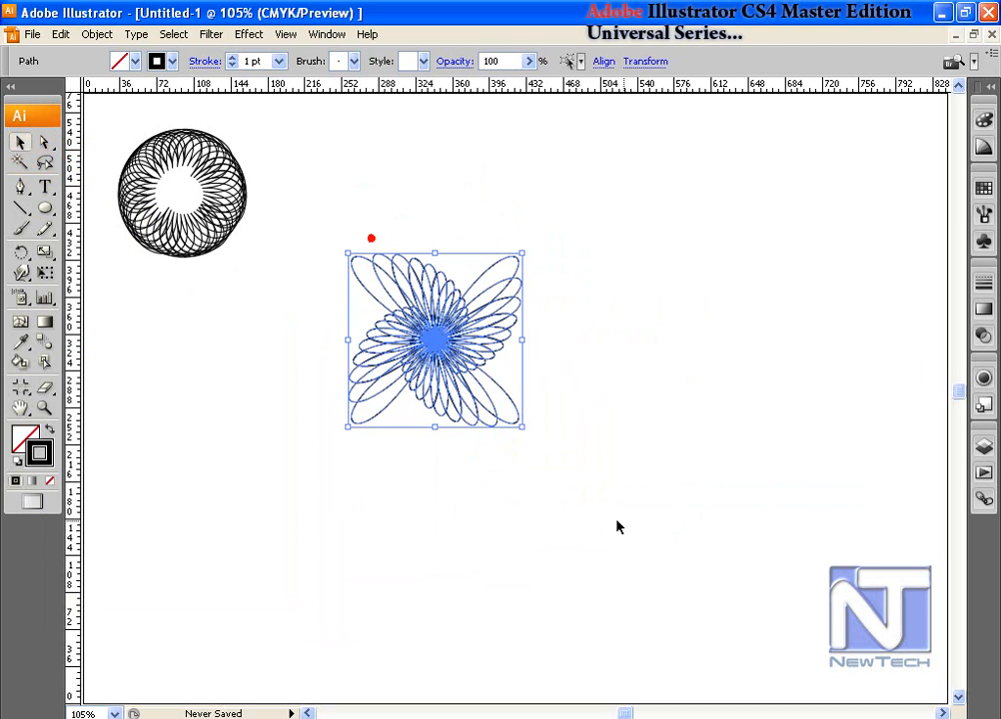
Step: Give the flower a blue stroke and move it to the upper right
click(982, 189)
click(901, 225)
click(583, 104)
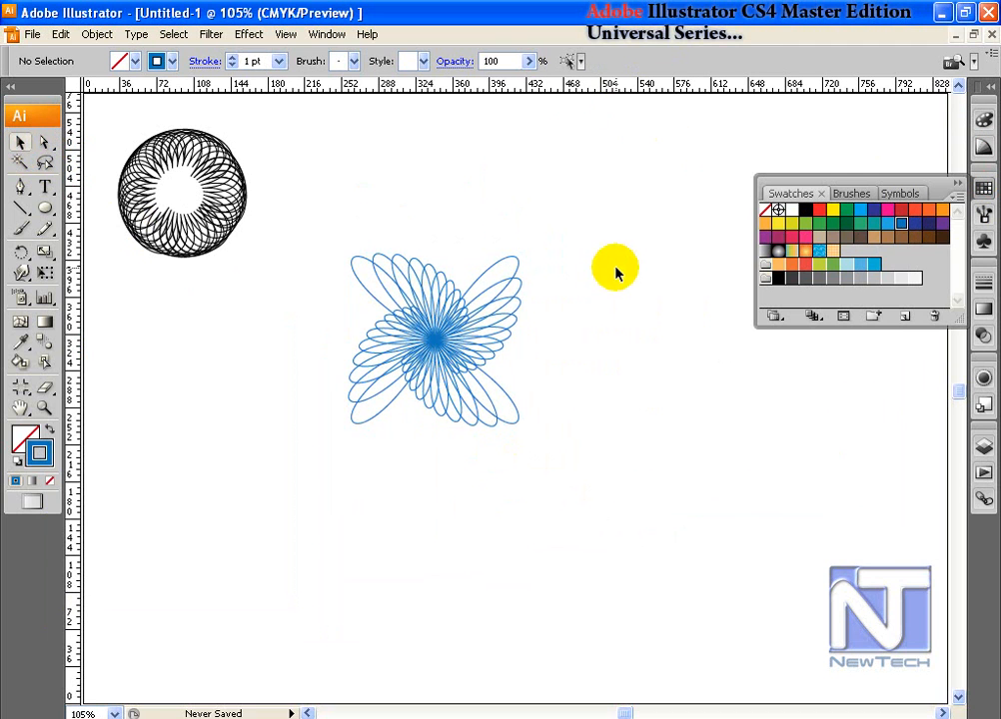
click(358, 268)
drag(455, 363, 670, 250)
Step: Draw a three-point star triangle below the page centre
click(984, 215)
click(540, 269)
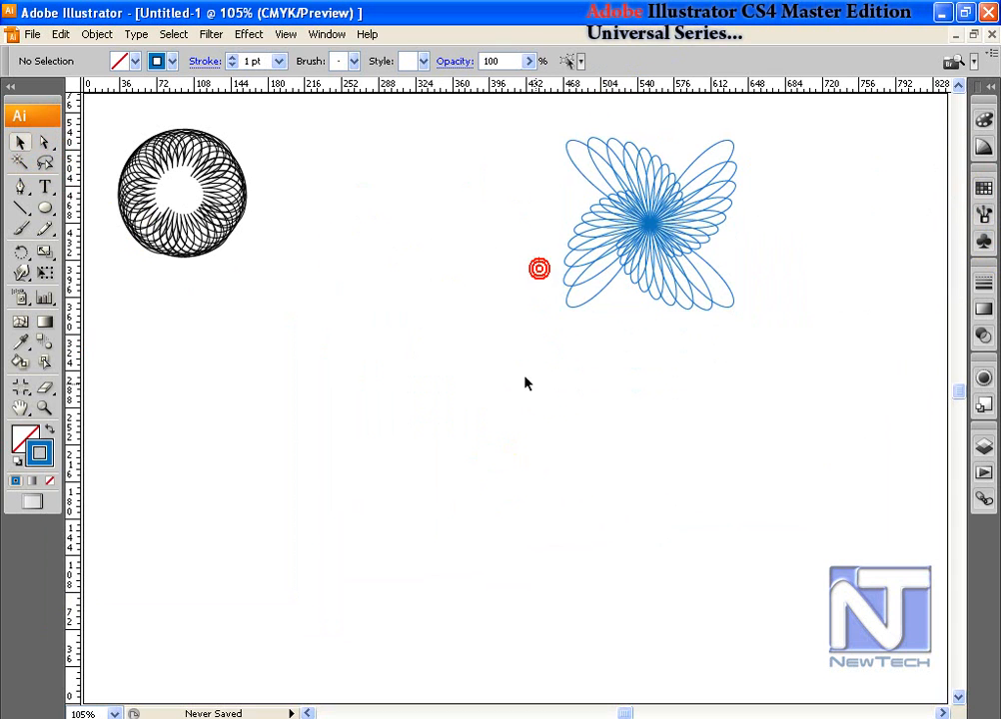
drag(47, 211, 94, 293)
drag(349, 438, 411, 493)
Step: Nudge the triangle down and build a rosette of copies rotated in 10° steps
click(21, 142)
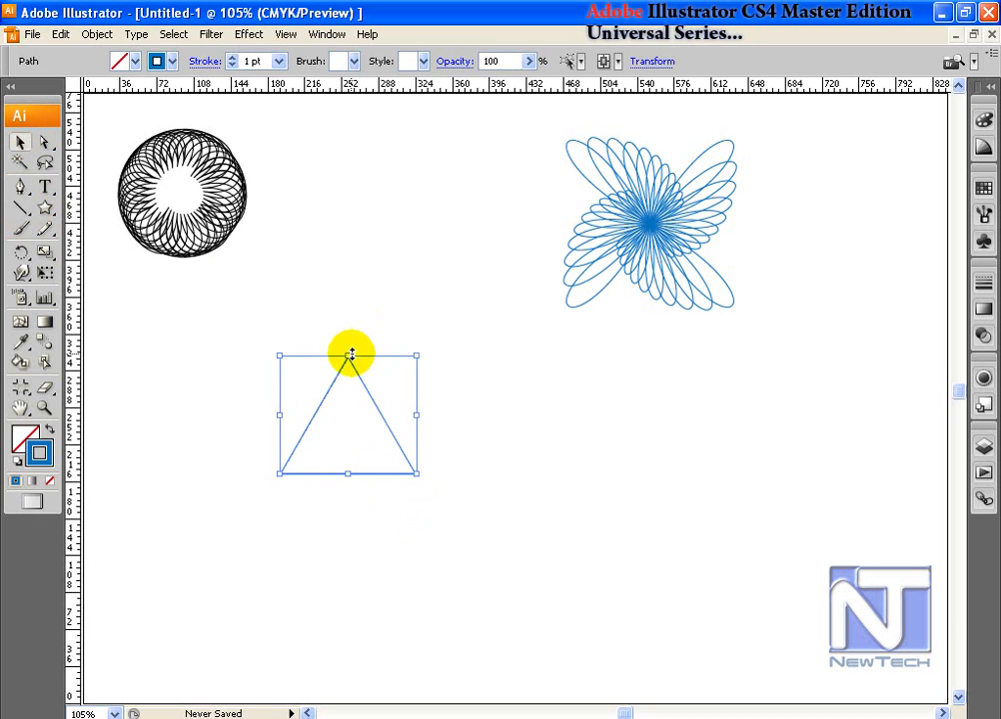
drag(362, 435, 362, 436)
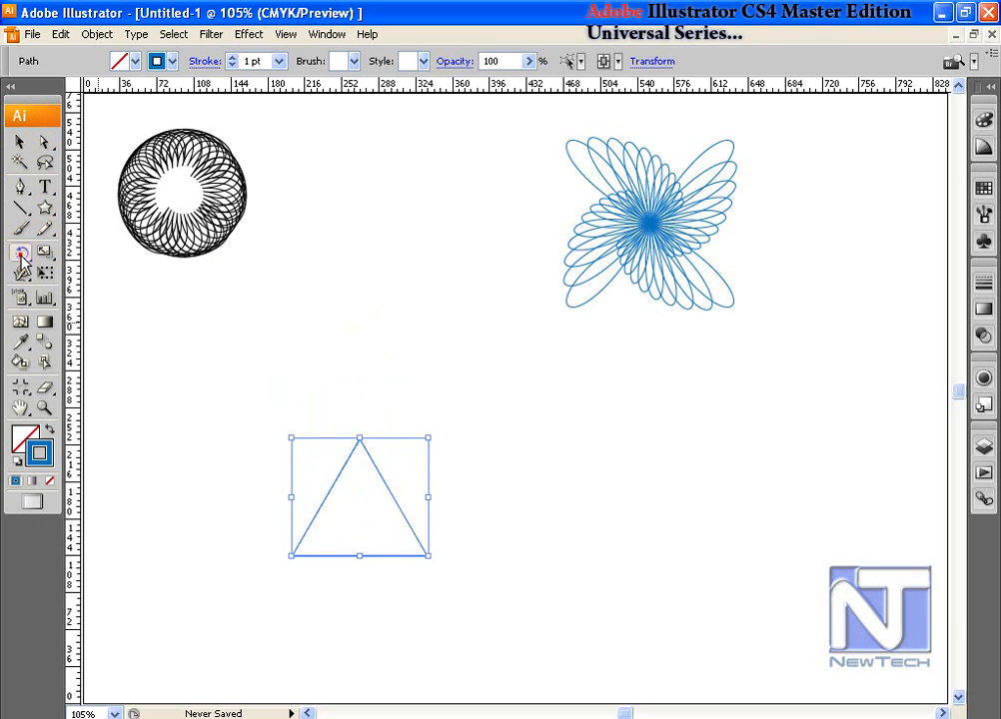
double_click(22, 258)
text(10)
click(570, 392)
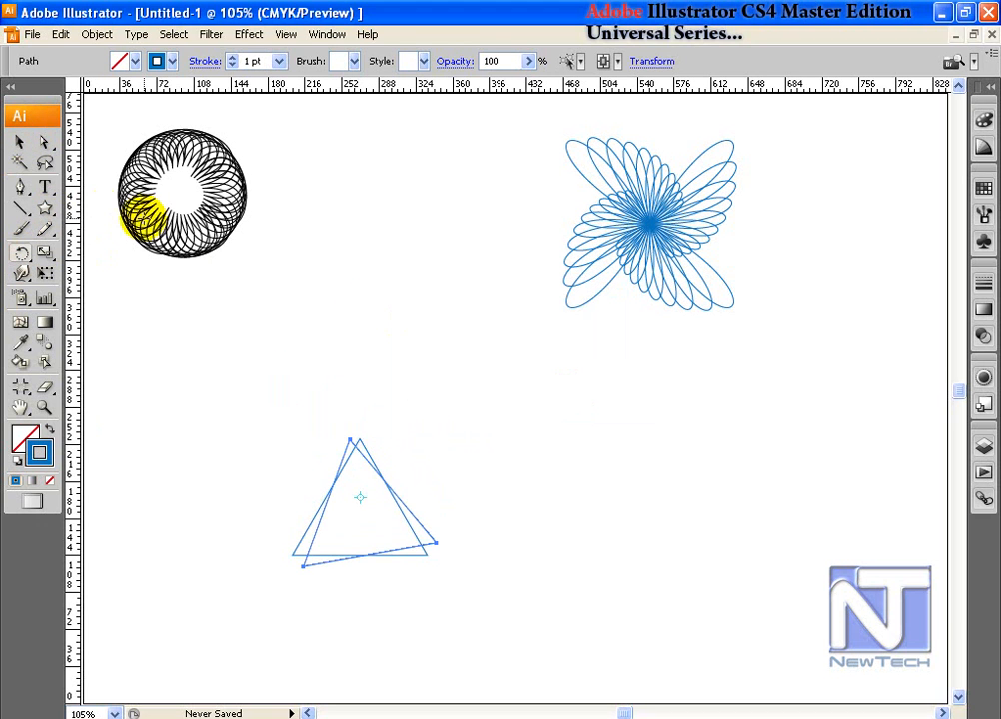
key(ctrl+d)
key(ctrl+d)
key(ctrl+d)
key(ctrl+d)
key(ctrl+d)
key(ctrl+d)
key(ctrl+d)
key(ctrl+d)
key(ctrl+d)
key(ctrl+d)
key(ctrl+d)
key(ctrl+d)
key(ctrl+d)
key(ctrl+d)
key(ctrl+d)
key(ctrl+d)
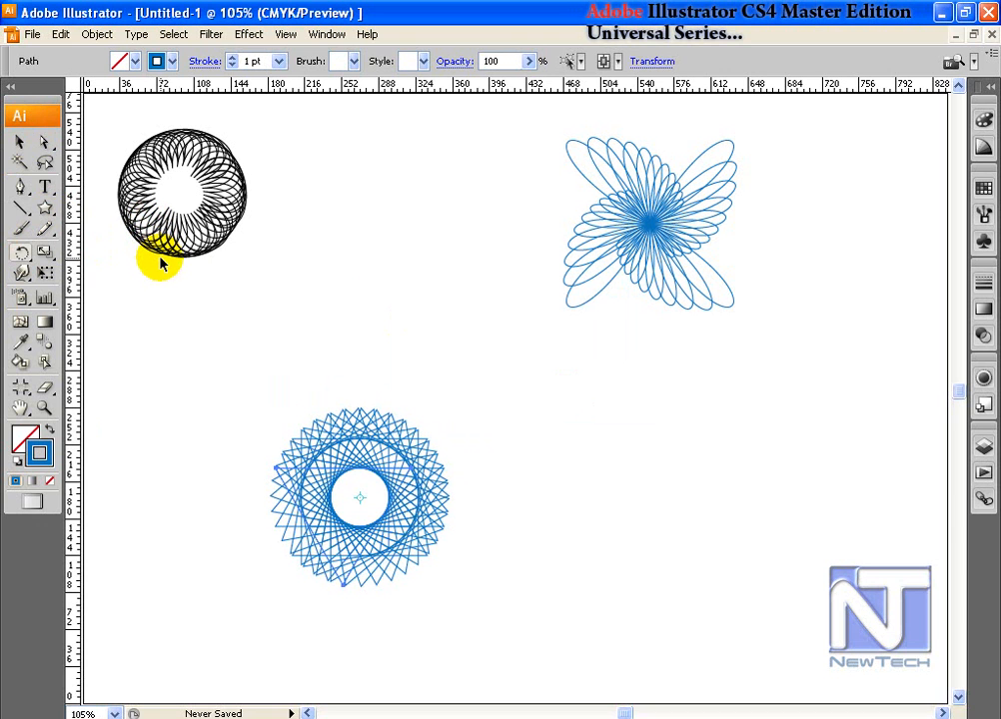
Step: Move the triangle rosette up, enlarge it, then select and delete it
click(20, 143)
click(407, 348)
drag(396, 525, 406, 394)
drag(457, 456, 688, 517)
click(687, 508)
click(329, 298)
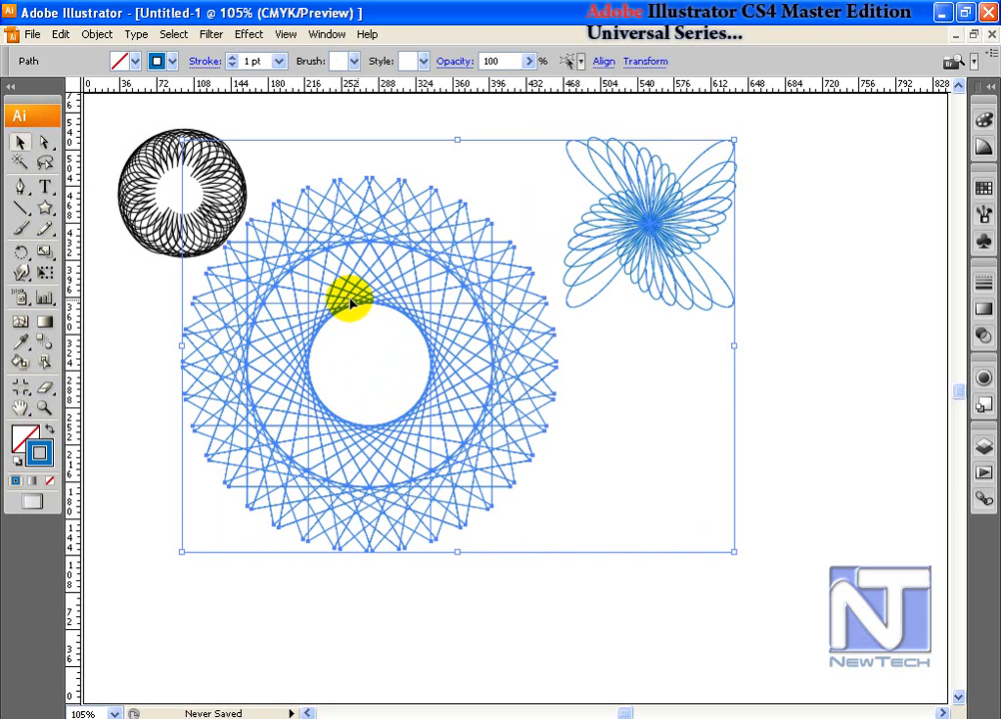
key(Delete)
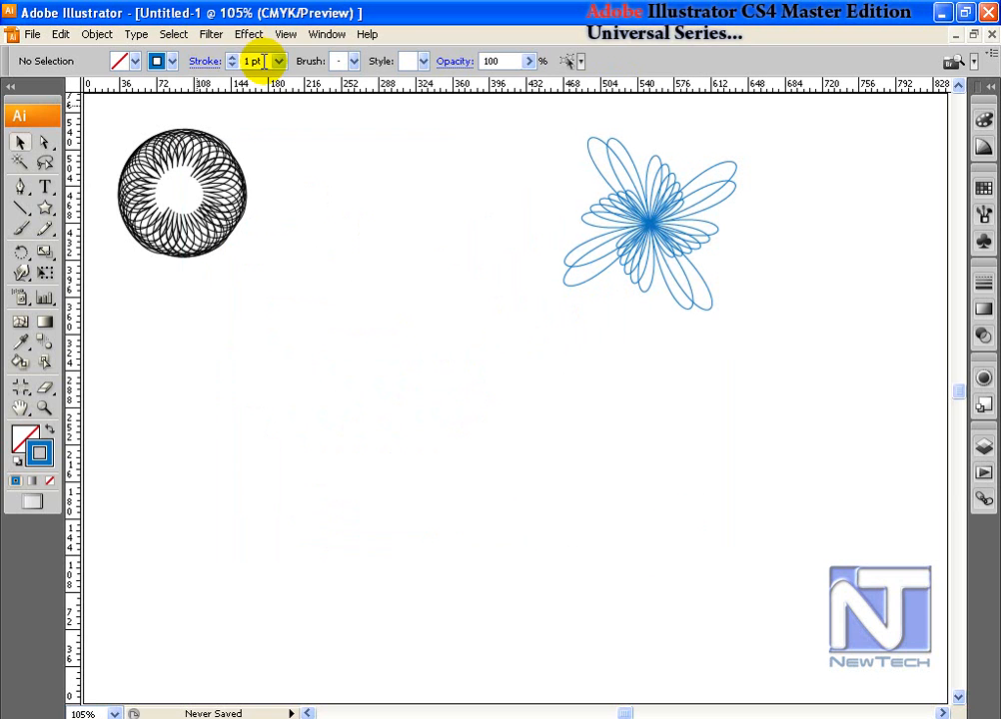
Step: Draw a six-pointed star and move it down and to the right
click(45, 207)
drag(45, 211, 110, 291)
drag(362, 407, 420, 474)
key(Up)
key(Up)
key(Up)
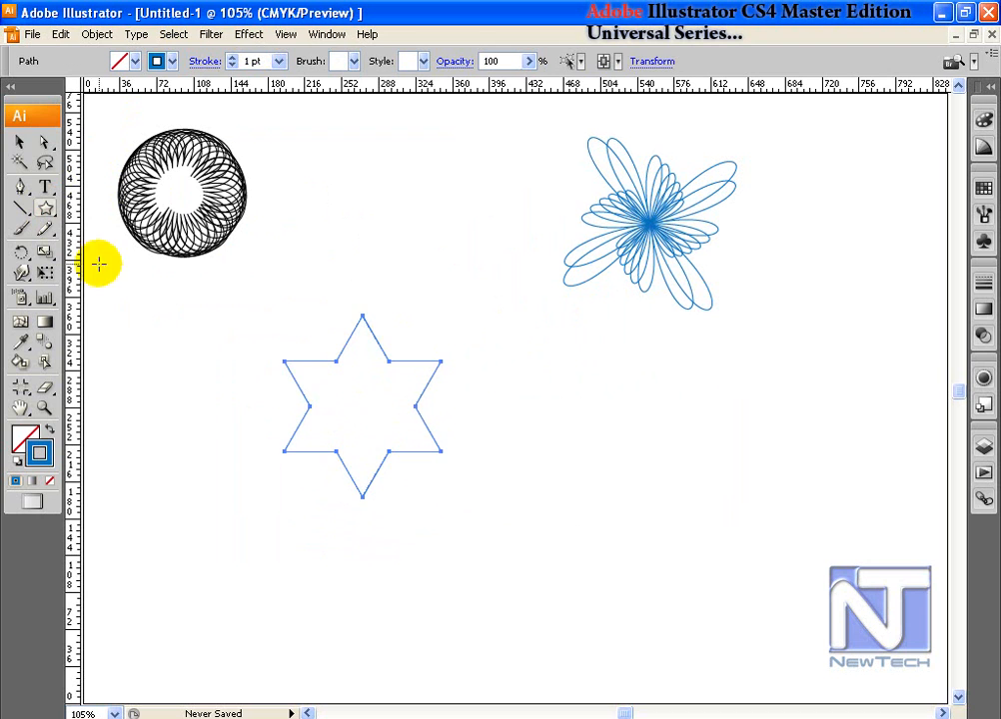
click(29, 147)
drag(369, 335, 432, 404)
Step: Spiral the star with Transform Each copies at 90% and −10°, repeated with Ctrl+D
click(98, 34)
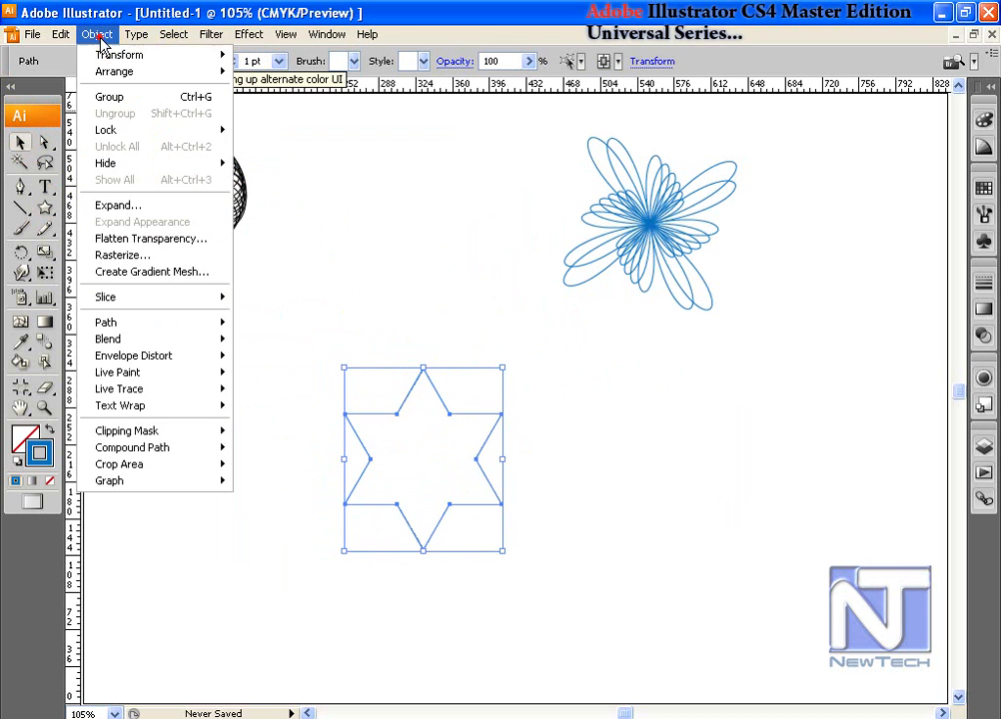
click(115, 57)
click(322, 174)
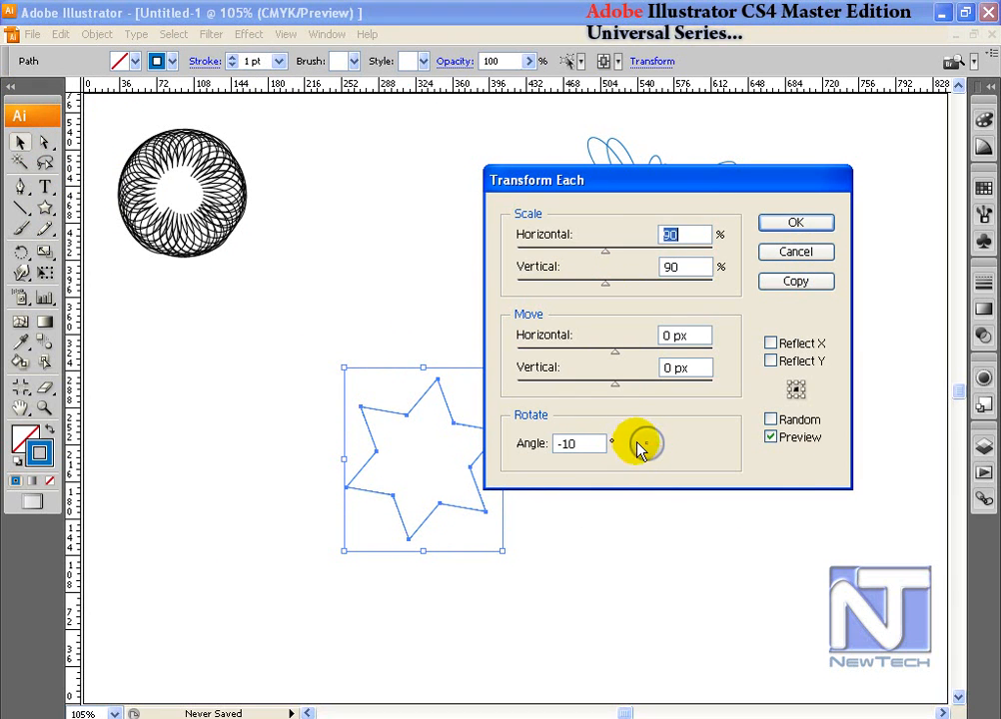
click(796, 281)
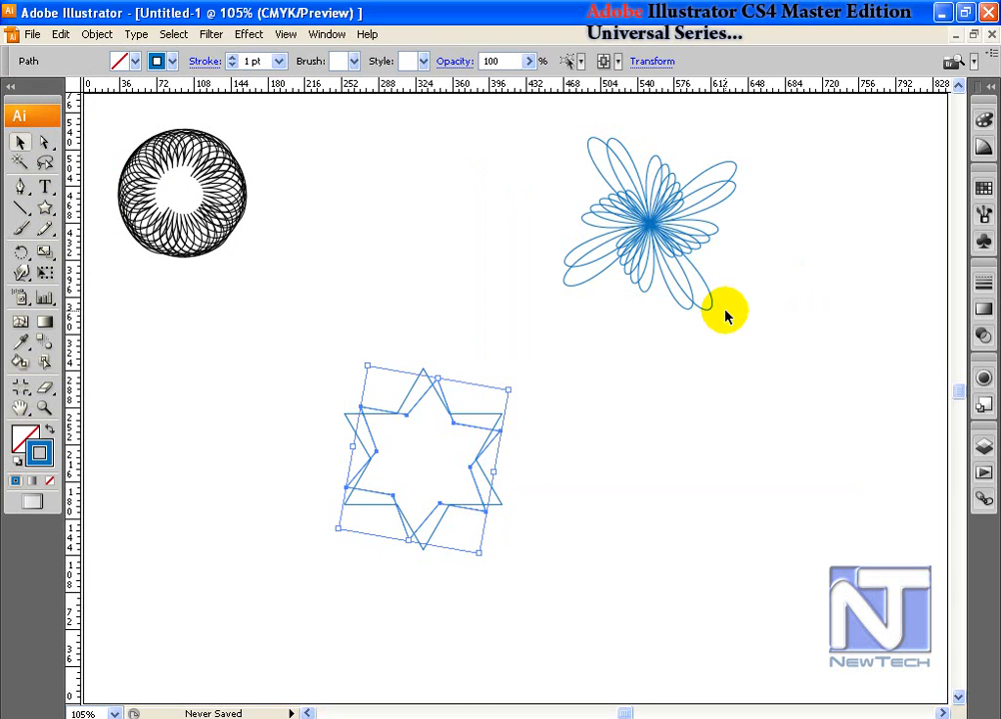
key(ctrl+d)
key(ctrl+d)
key(ctrl+d)
key(ctrl+d)
key(ctrl+d)
key(ctrl+d)
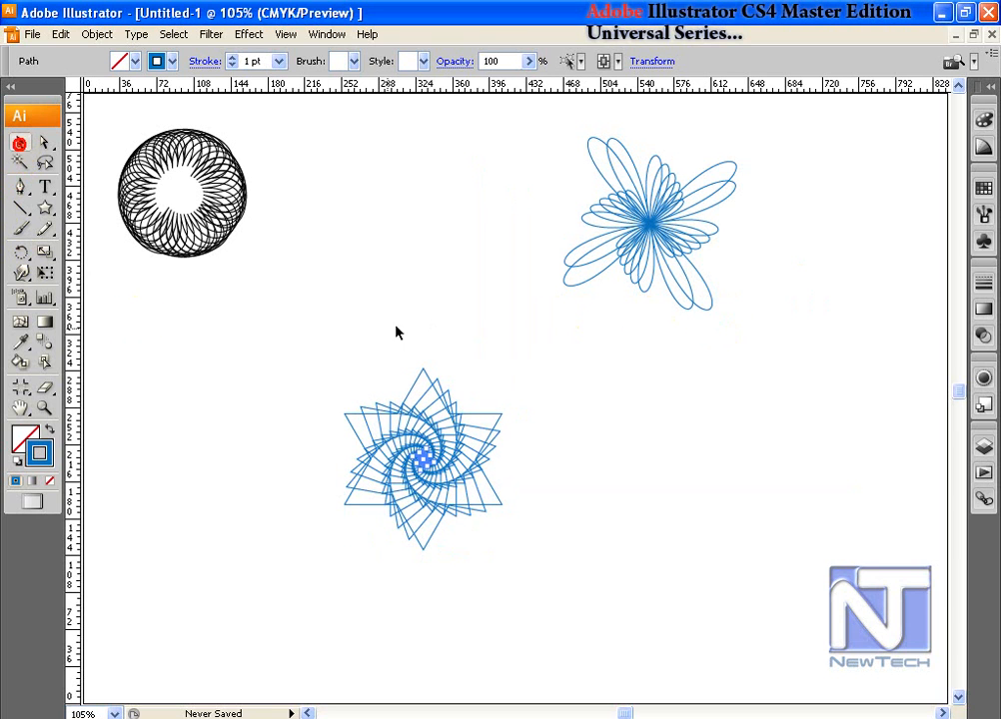
Step: Select the star spiral and move it to the lower right
drag(346, 373, 603, 631)
click(614, 527)
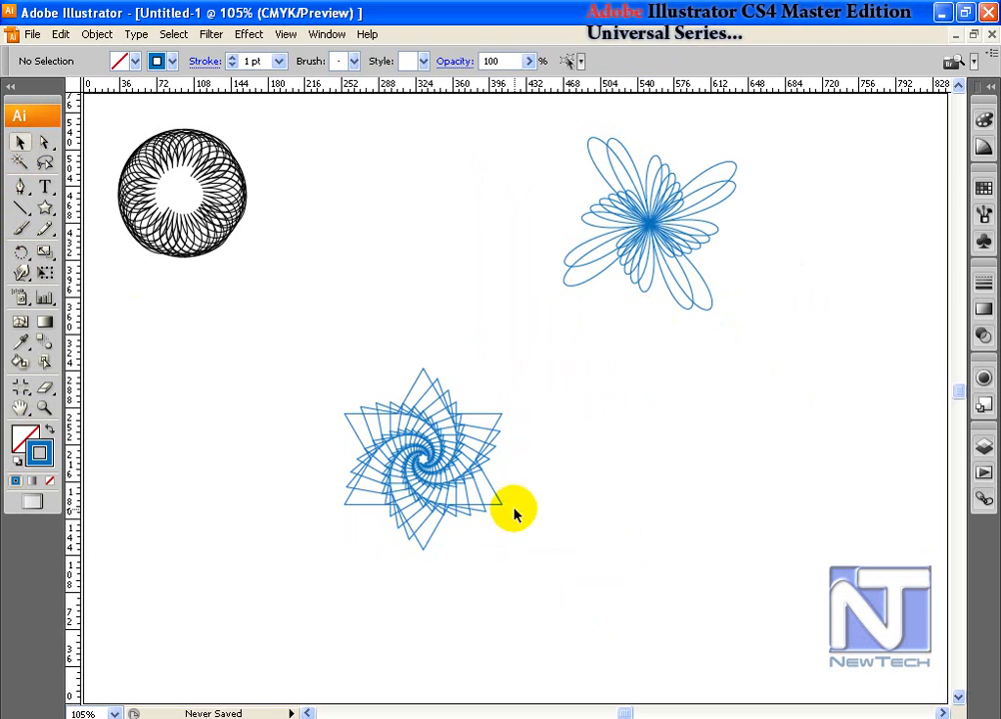
drag(350, 387, 497, 526)
drag(441, 469, 730, 494)
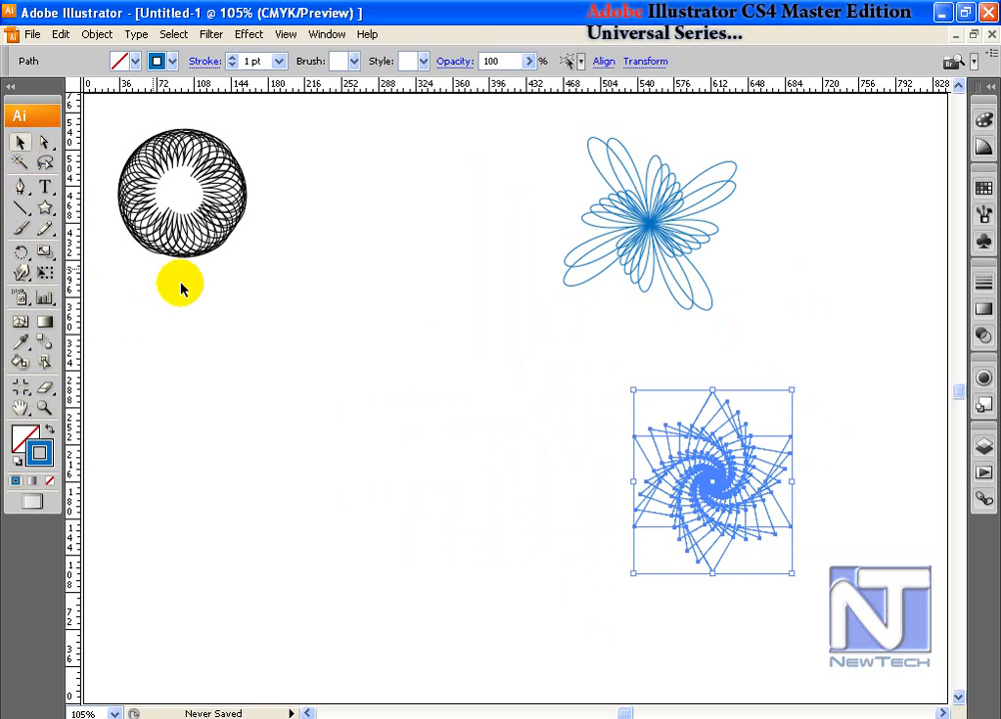
click(22, 208)
Step: Draw a short vertical line below the circle and fan copies rotated in 10° steps
drag(355, 408, 357, 468)
double_click(21, 253)
text(10)
click(585, 390)
key(ctrl+d)
key(ctrl+d)
key(ctrl+d)
key(ctrl+d)
key(ctrl+d)
key(ctrl+d)
key(ctrl+d)
Step: Enlarge the fan of lines and group all of them
click(20, 142)
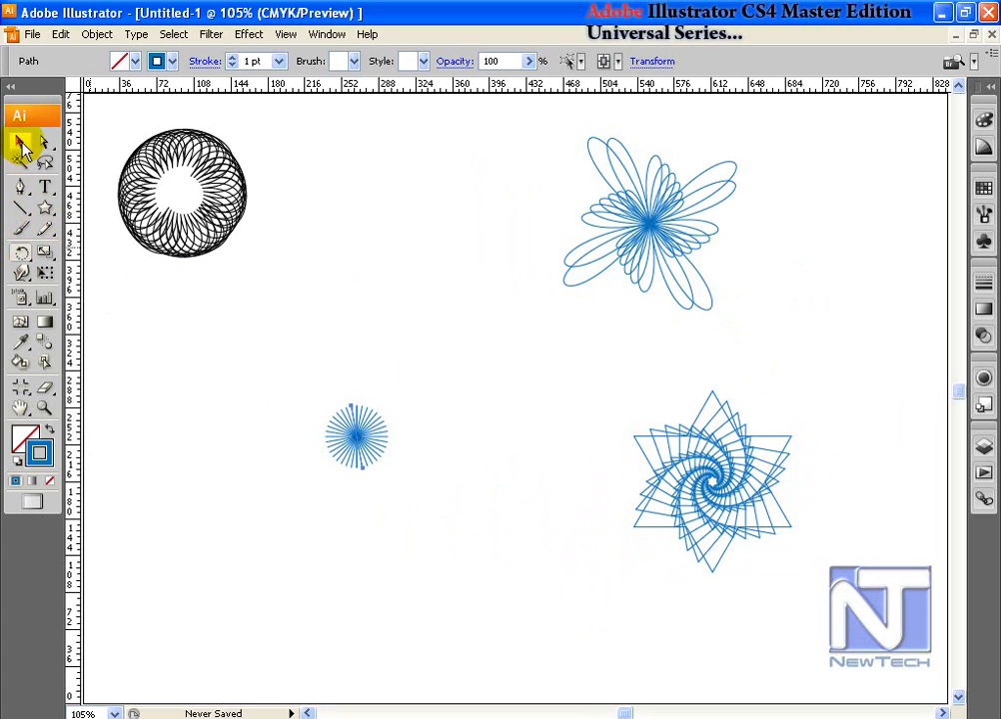
drag(395, 496, 501, 585)
click(545, 533)
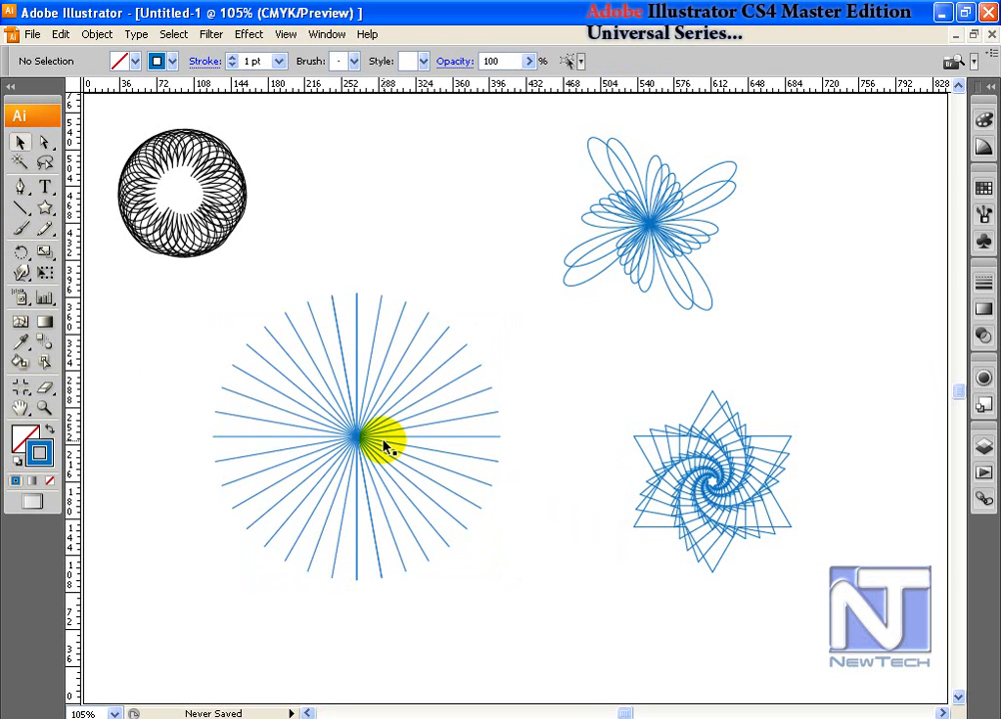
drag(360, 455, 403, 397)
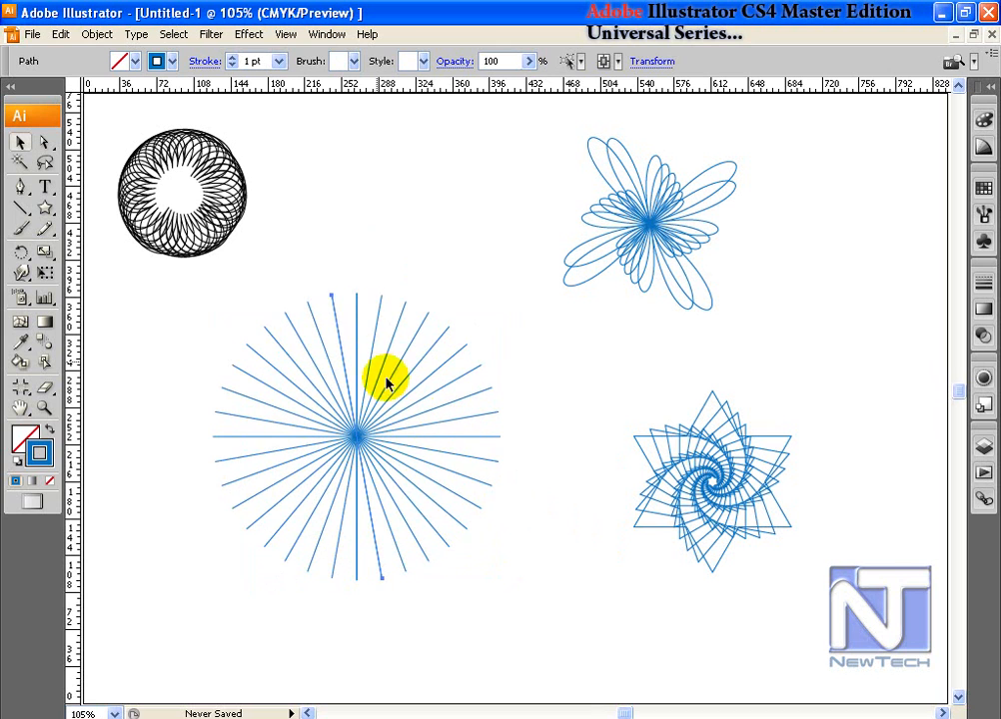
drag(201, 315, 533, 627)
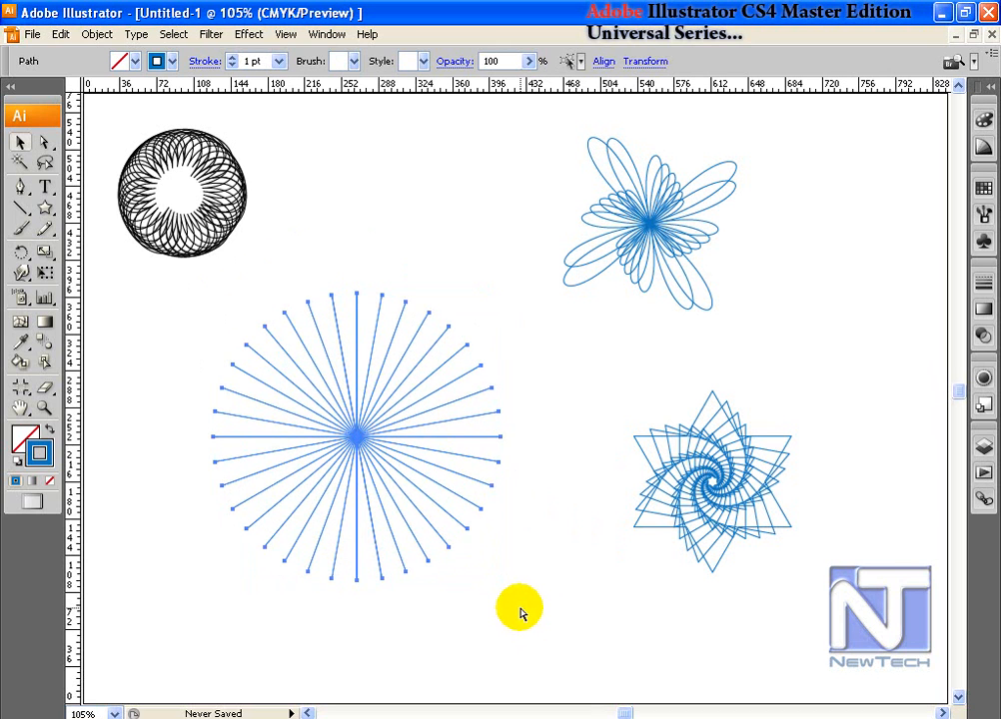
key(ctrl+g)
click(585, 583)
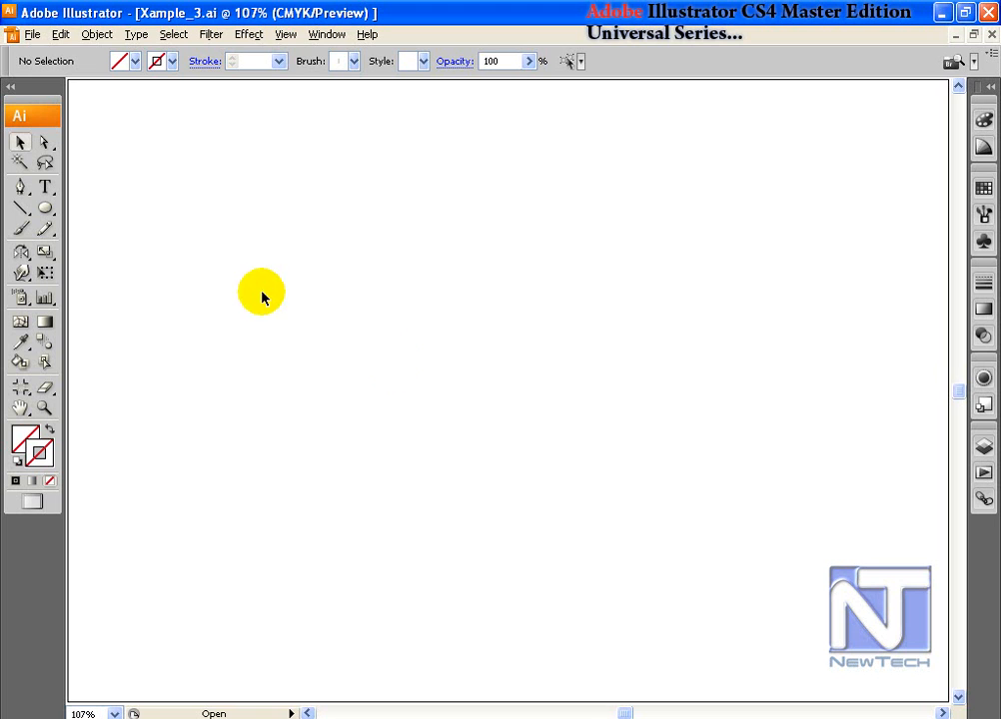
Step: Draw a circle in the upper left and reset it to default fill and stroke
click(45, 207)
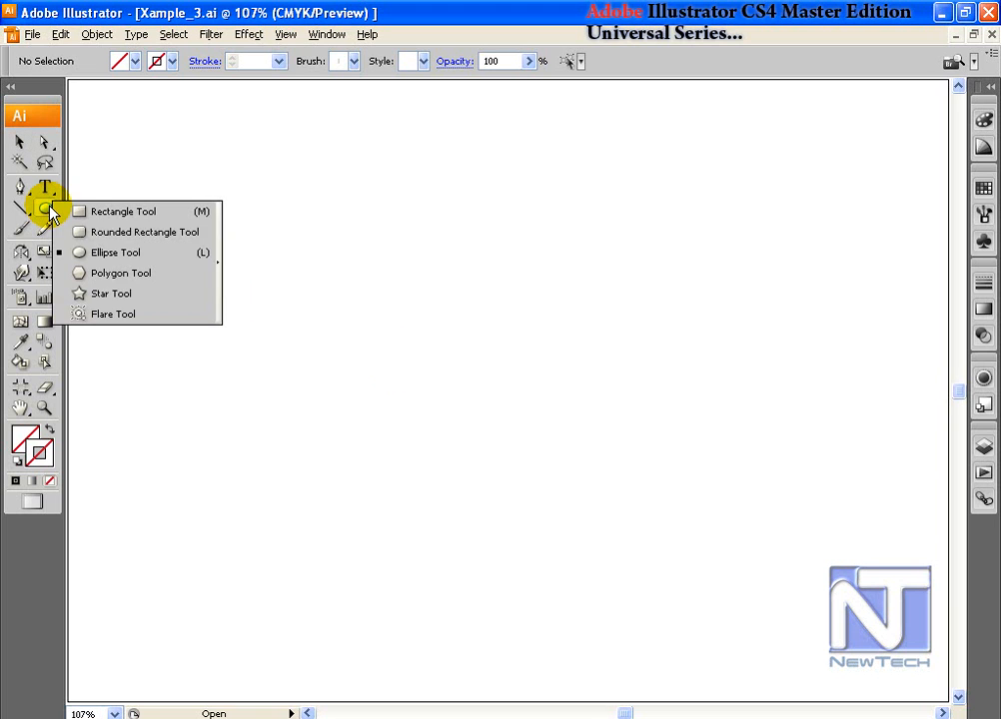
click(100, 253)
drag(298, 313, 369, 405)
click(22, 144)
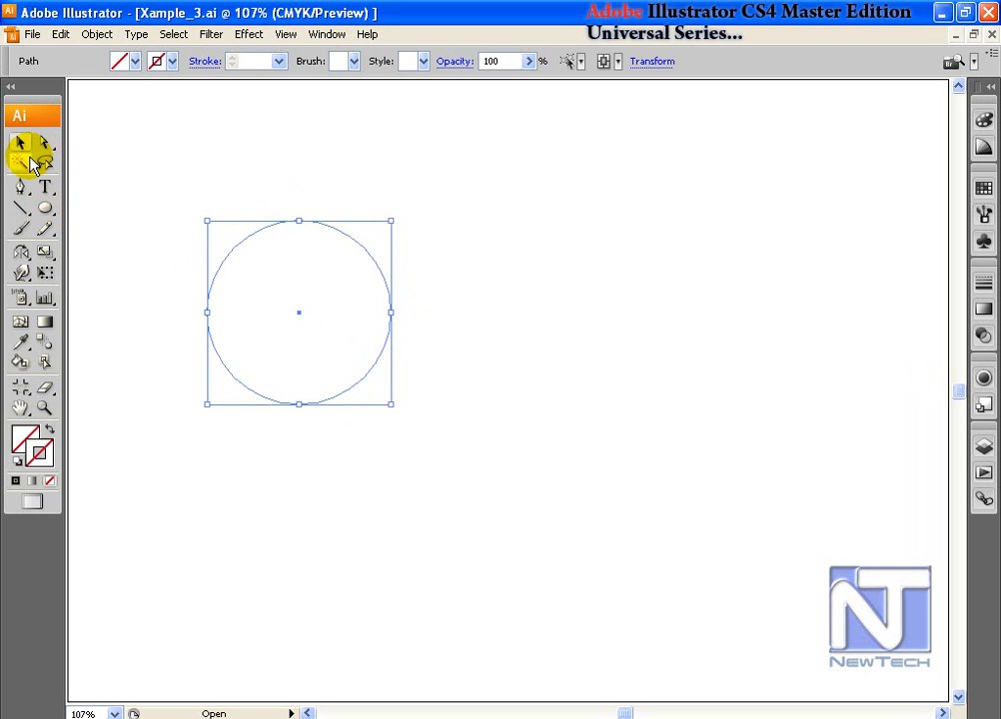
key(d)
Step: Set the circle's fill to None and its outline to a green swatch
click(22, 432)
click(53, 481)
click(45, 460)
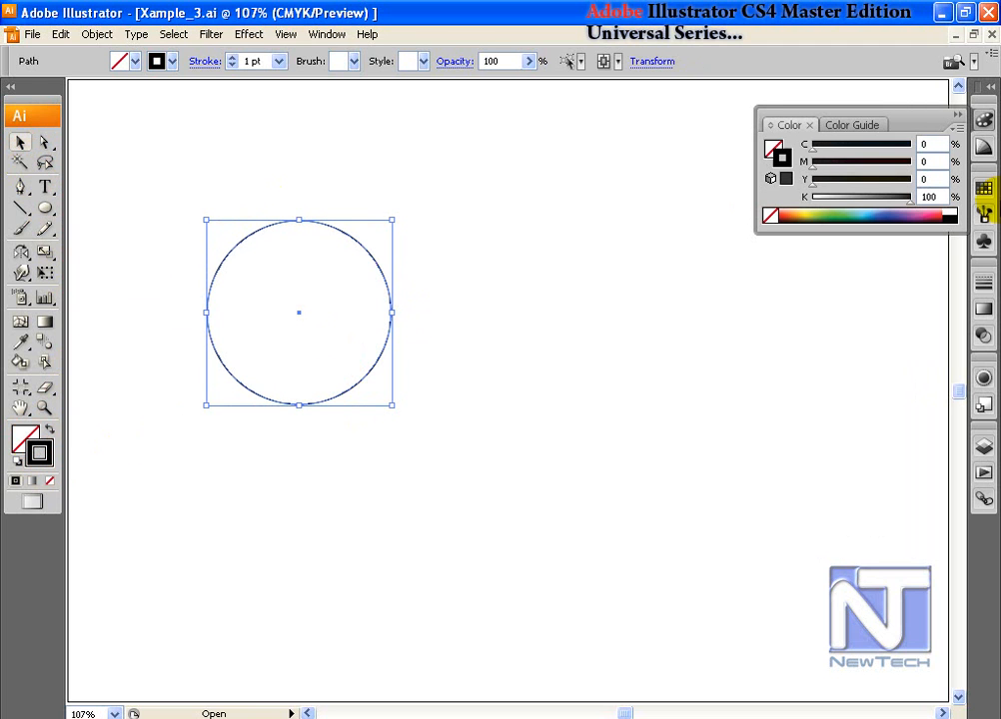
click(983, 188)
click(844, 214)
click(957, 184)
click(648, 181)
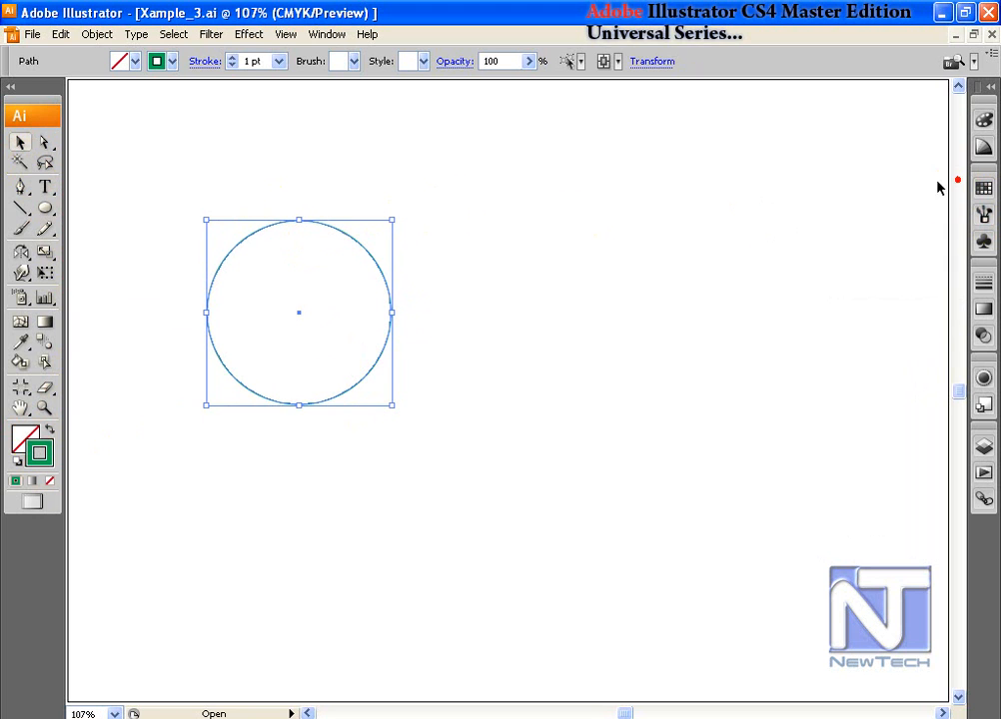
click(45, 142)
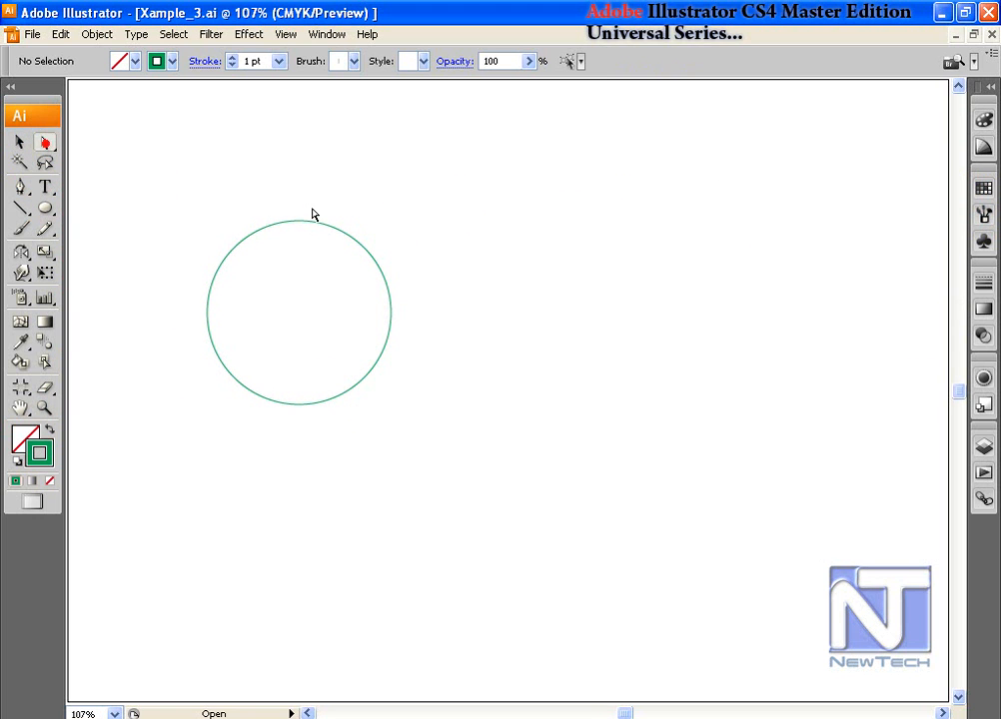
click(288, 212)
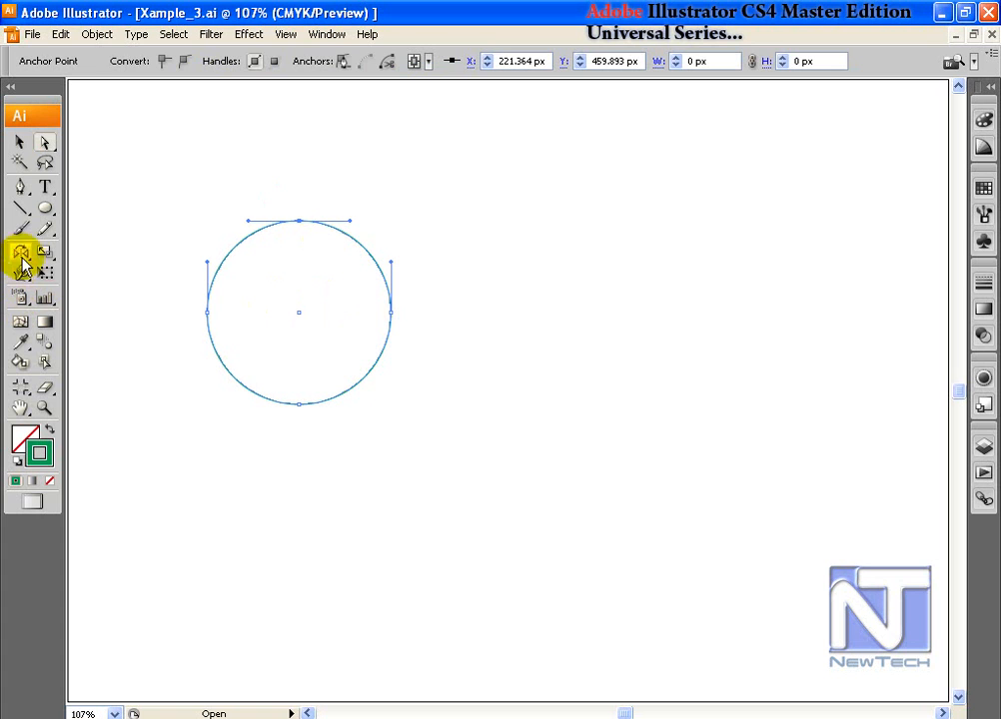
Step: Convert the circle's top and bottom anchors to sharp points and move the lens toward the centre
drag(20, 190, 80, 252)
click(299, 220)
click(299, 404)
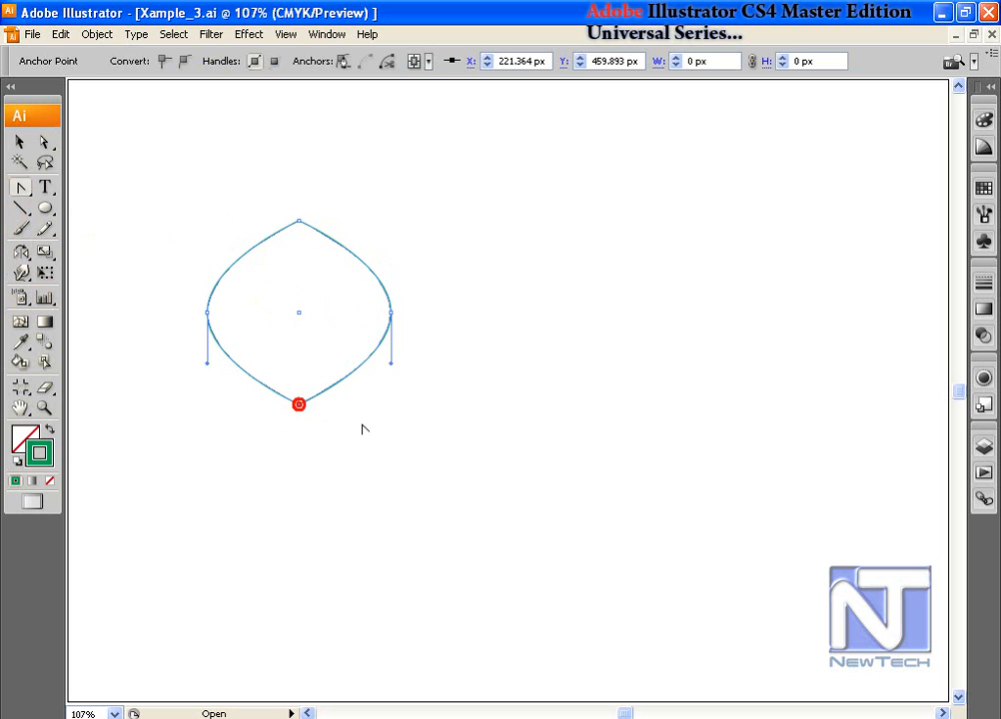
click(18, 143)
drag(363, 267, 512, 340)
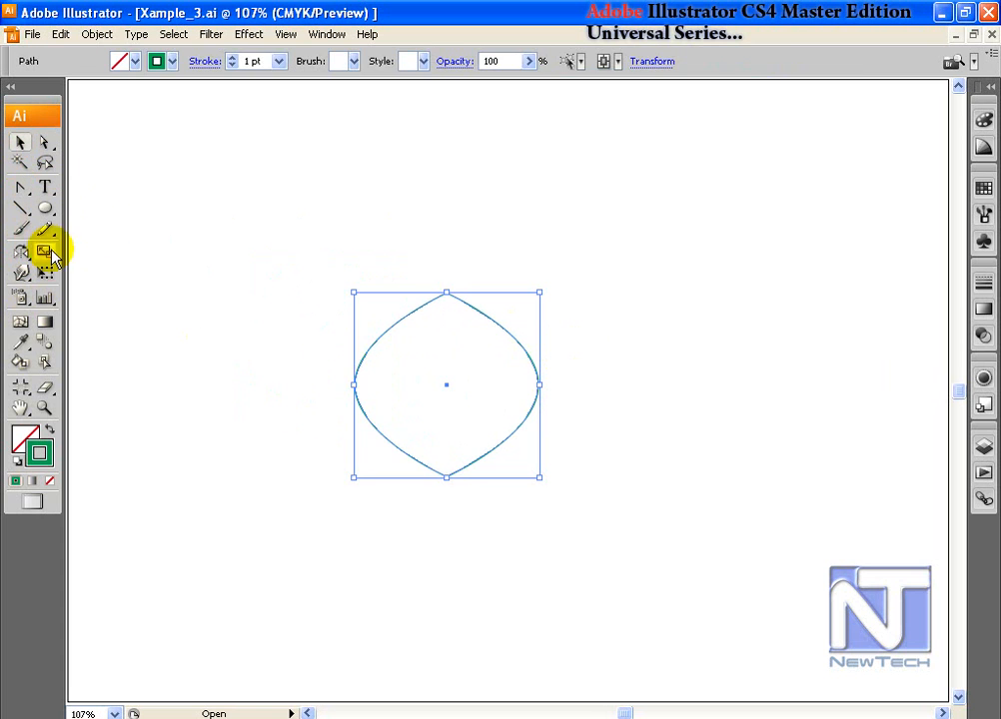
drag(18, 256, 56, 258)
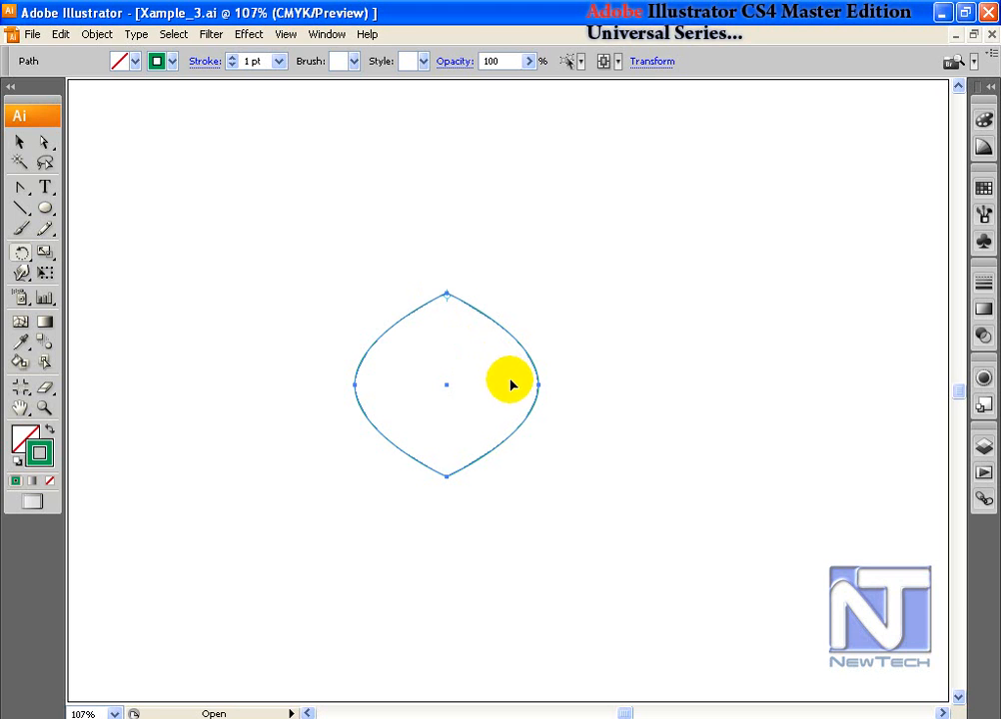
drag(537, 396, 508, 404)
key(ctrl+d)
key(ctrl+d)
key(ctrl+d)
key(ctrl+d)
key(ctrl+d)
key(ctrl+d)
key(ctrl+d)
key(ctrl+d)
key(ctrl+d)
key(ctrl+d)
key(ctrl+d)
key(ctrl+d)
key(ctrl+d)
key(ctrl+d)
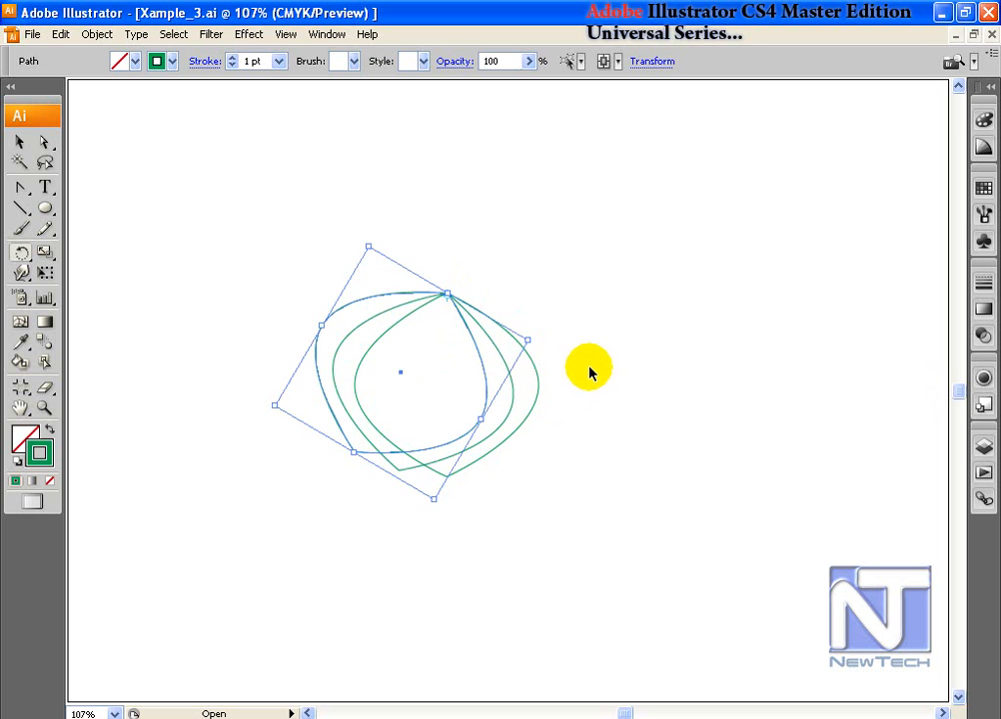
key(ctrl+d)
key(ctrl+d)
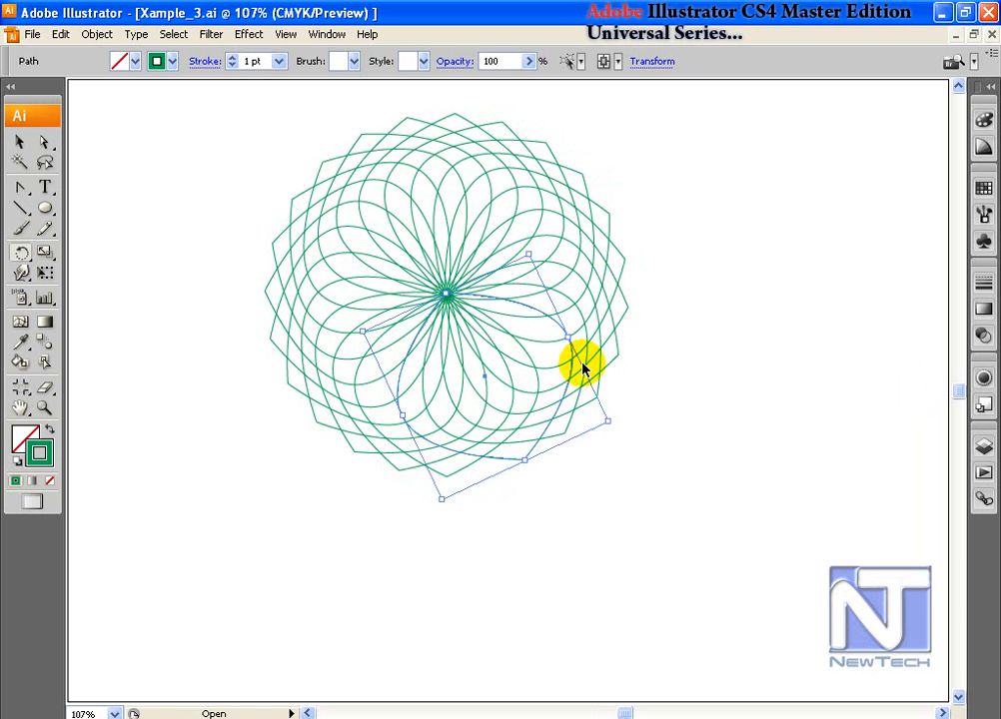
click(18, 145)
click(668, 199)
drag(229, 163, 484, 355)
drag(341, 304, 341, 304)
drag(338, 196, 559, 387)
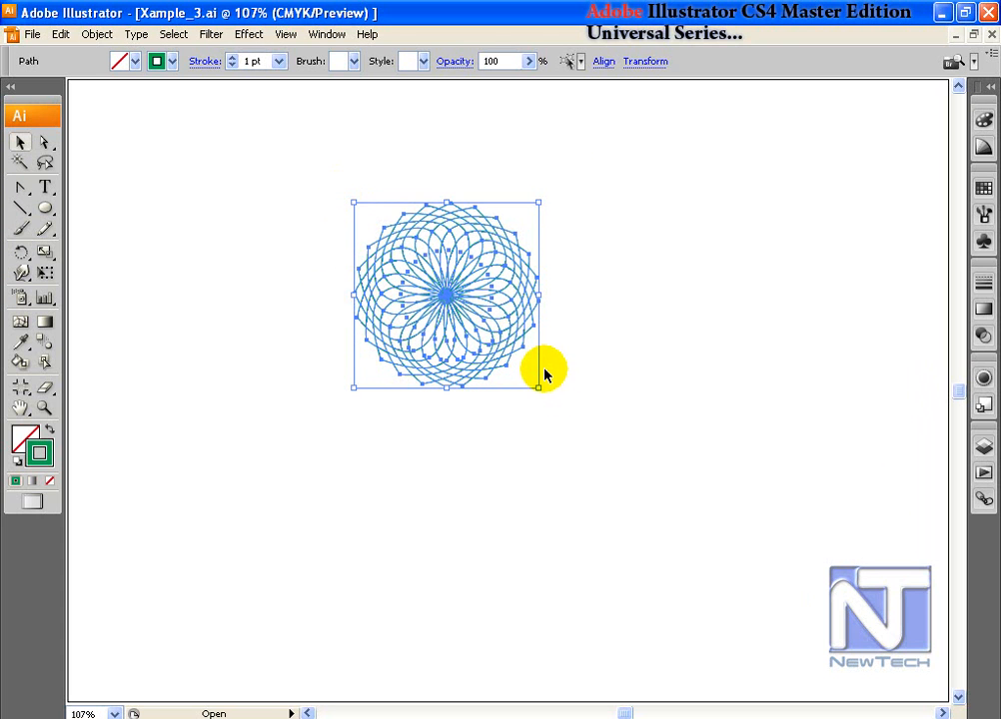
key(ctrl+z)
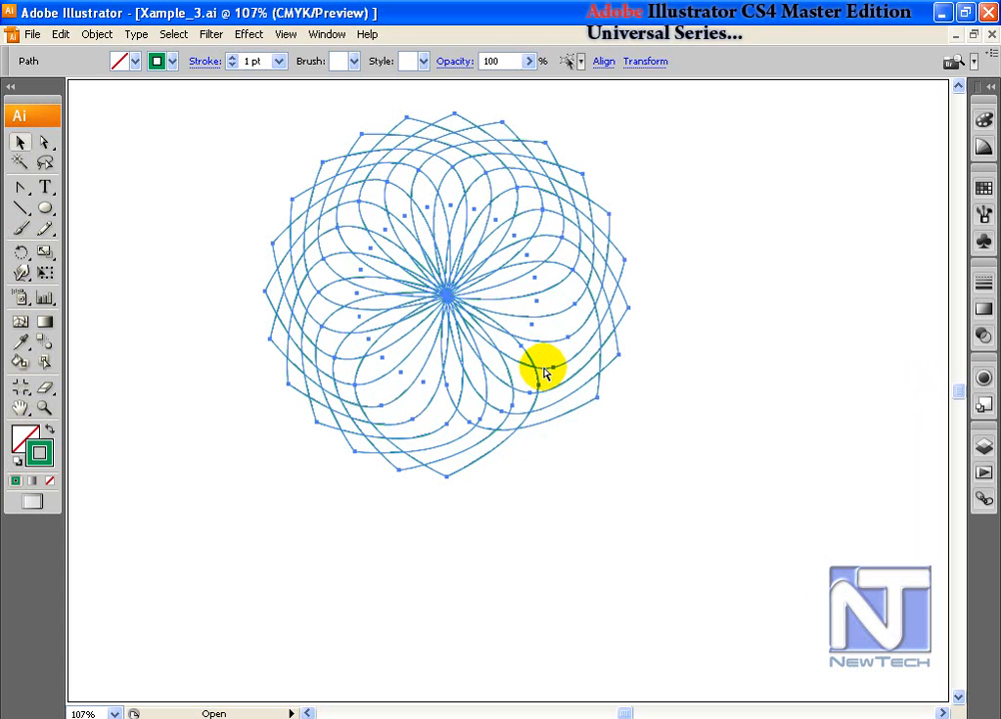
key(ctrl+z)
key(ctrl+z)
key(ctrl+z)
key(ctrl+z)
key(ctrl+z)
key(ctrl+z)
key(ctrl+z)
key(ctrl+z)
key(ctrl+z)
key(ctrl+z)
key(ctrl+z)
key(ctrl+z)
key(ctrl+z)
key(ctrl+z)
key(ctrl+z)
key(ctrl+z)
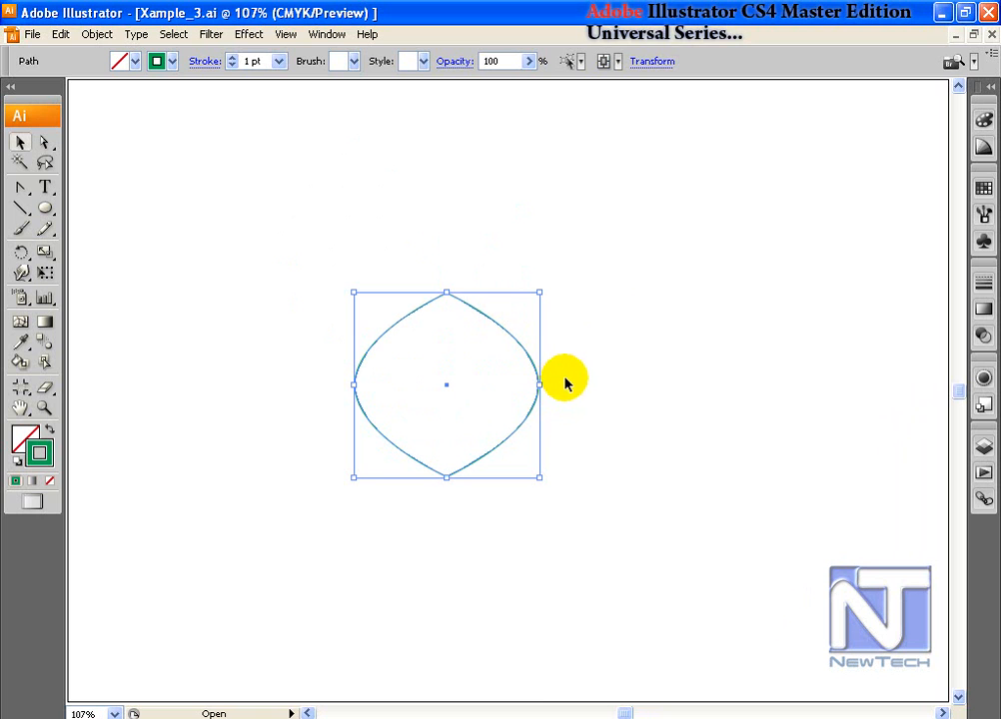
Step: Colour only the lens's right-hand curve red, keeping the left curve green, then reselect the lens
click(120, 218)
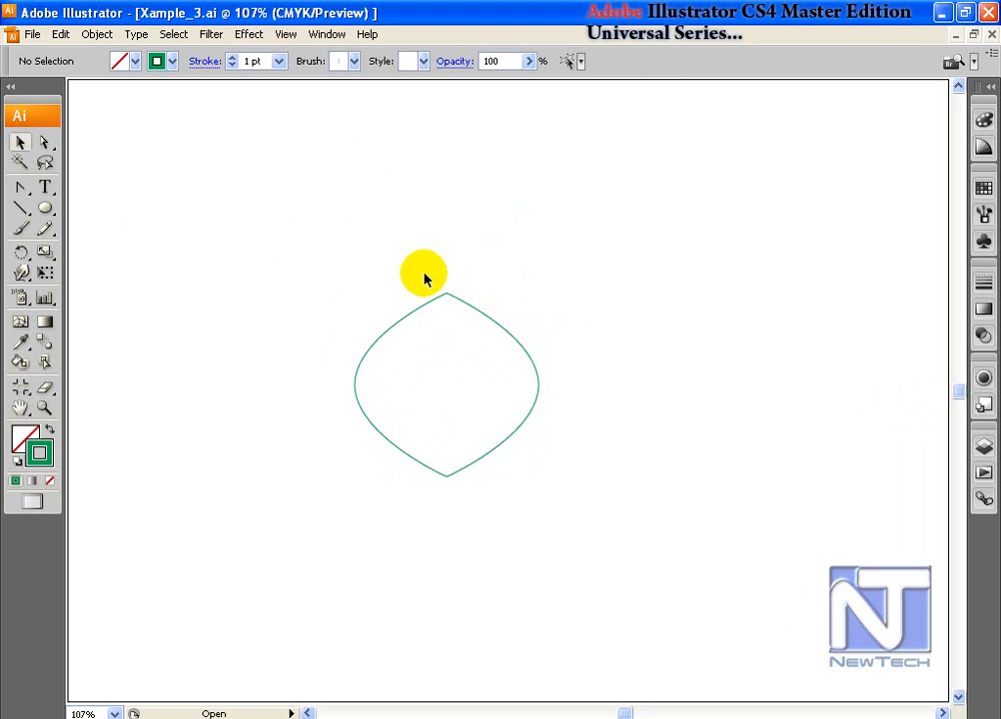
drag(424, 278, 454, 474)
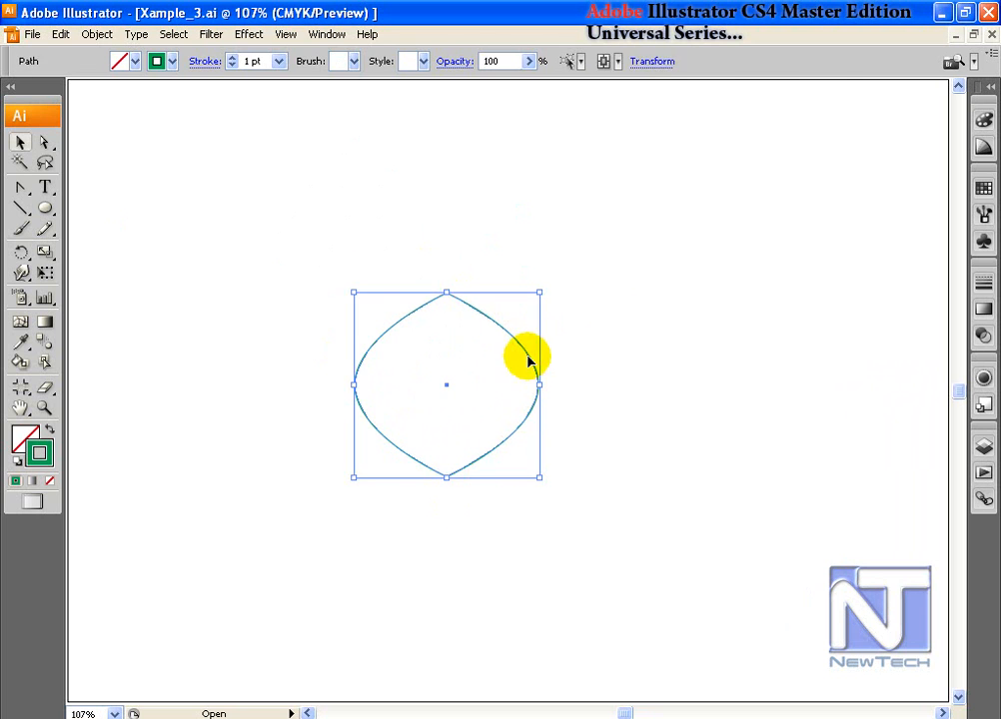
key(a)
click(447, 294)
click(497, 331)
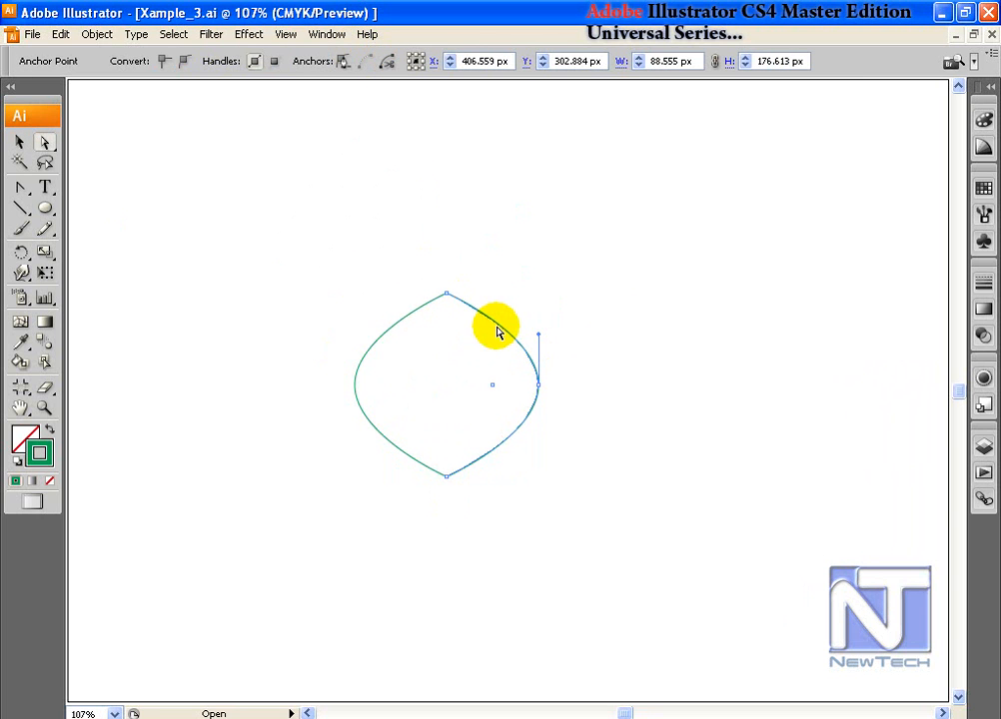
click(983, 188)
click(817, 212)
click(952, 188)
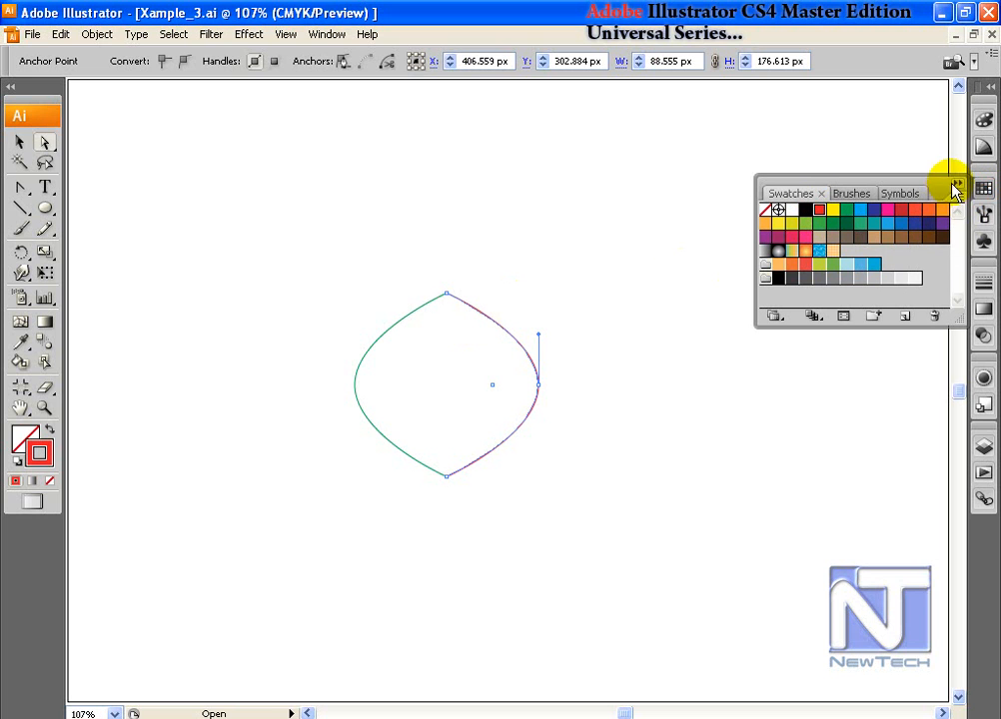
click(172, 198)
key(v)
drag(304, 244, 565, 485)
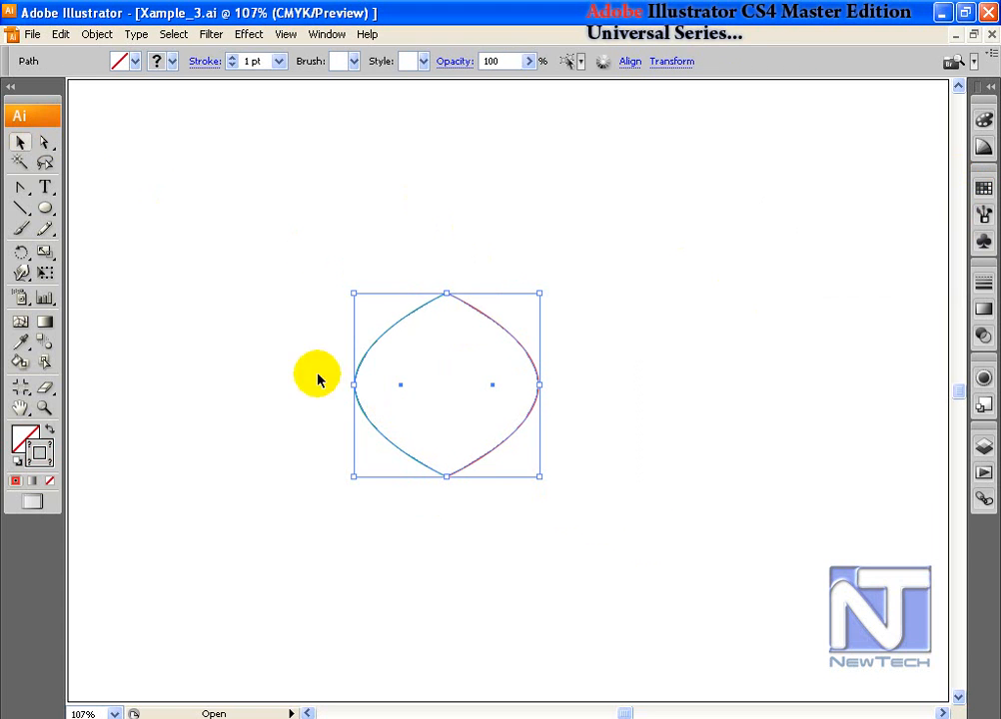
click(22, 250)
click(440, 308)
click(487, 335)
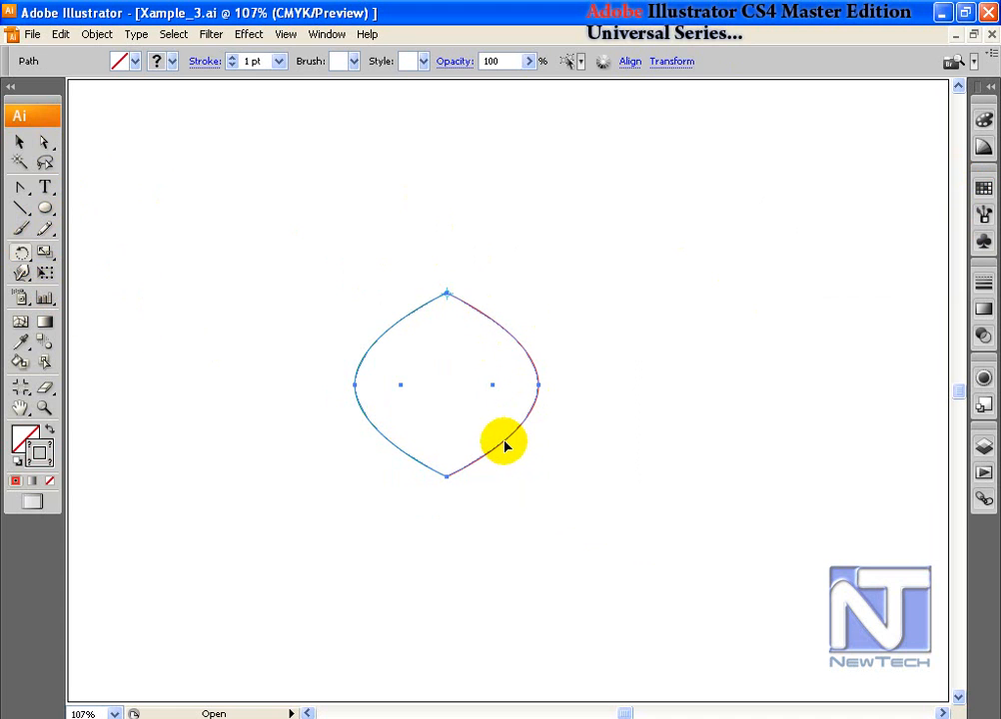
drag(503, 443, 467, 452)
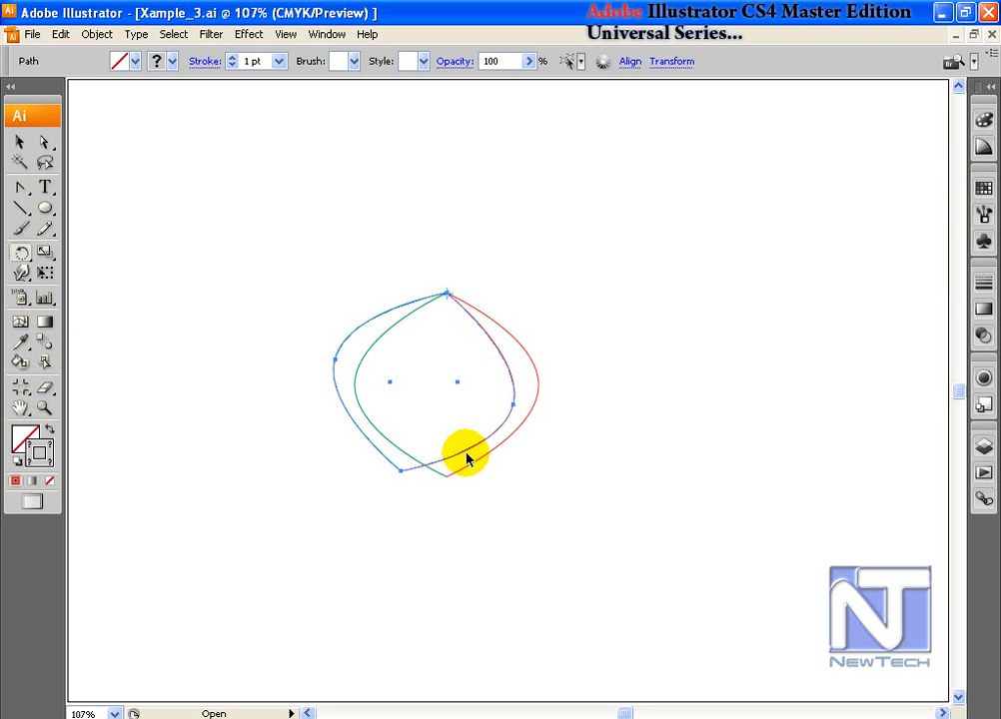
key(ctrl+d)
key(ctrl+d)
key(ctrl+d)
key(ctrl+d)
key(ctrl+d)
key(ctrl+d)
key(ctrl+d)
key(ctrl+d)
key(ctrl+d)
key(ctrl+d)
key(ctrl+d)
key(ctrl+d)
key(ctrl+d)
key(ctrl+d)
key(ctrl+d)
key(ctrl+d)
key(ctrl+d)
key(ctrl+d)
key(ctrl+d)
key(ctrl+d)
key(ctrl+z)
key(ctrl+z)
key(ctrl+z)
key(ctrl+z)
key(ctrl+z)
key(ctrl+z)
key(ctrl+z)
key(ctrl+z)
key(ctrl+z)
key(ctrl+z)
key(ctrl+z)
key(ctrl+z)
key(ctrl+z)
key(ctrl+z)
key(ctrl+z)
key(ctrl+z)
key(ctrl+z)
key(ctrl+z)
key(ctrl+z)
key(ctrl+z)
key(ctrl+z)
key(ctrl+z)
key(ctrl+z)
key(ctrl+z)
key(ctrl+z)
key(ctrl+z)
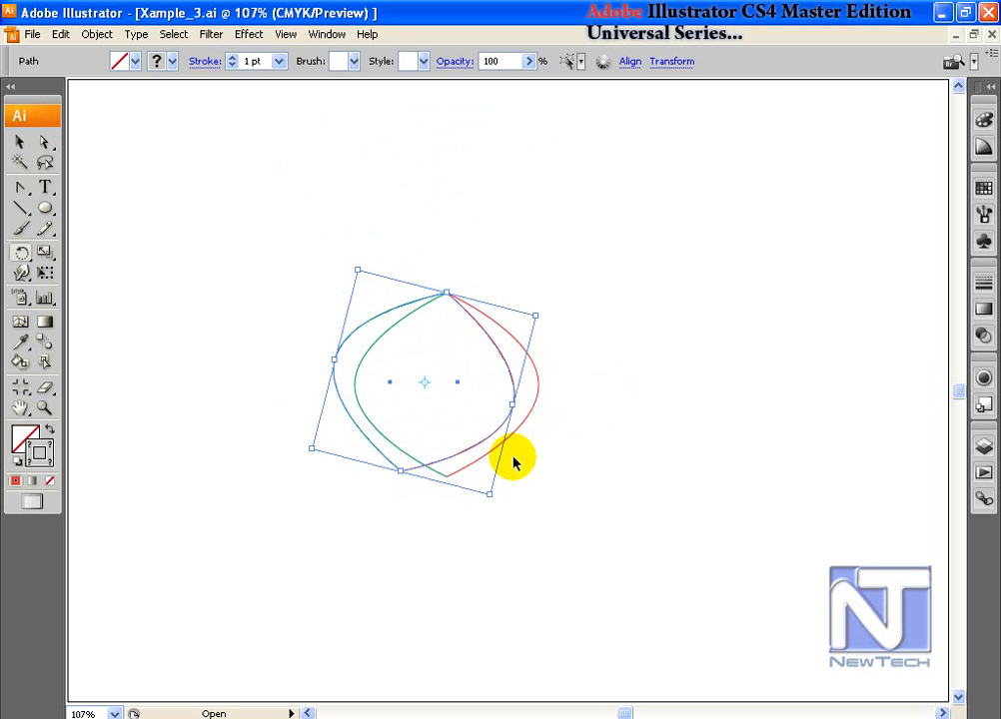
key(ctrl+z)
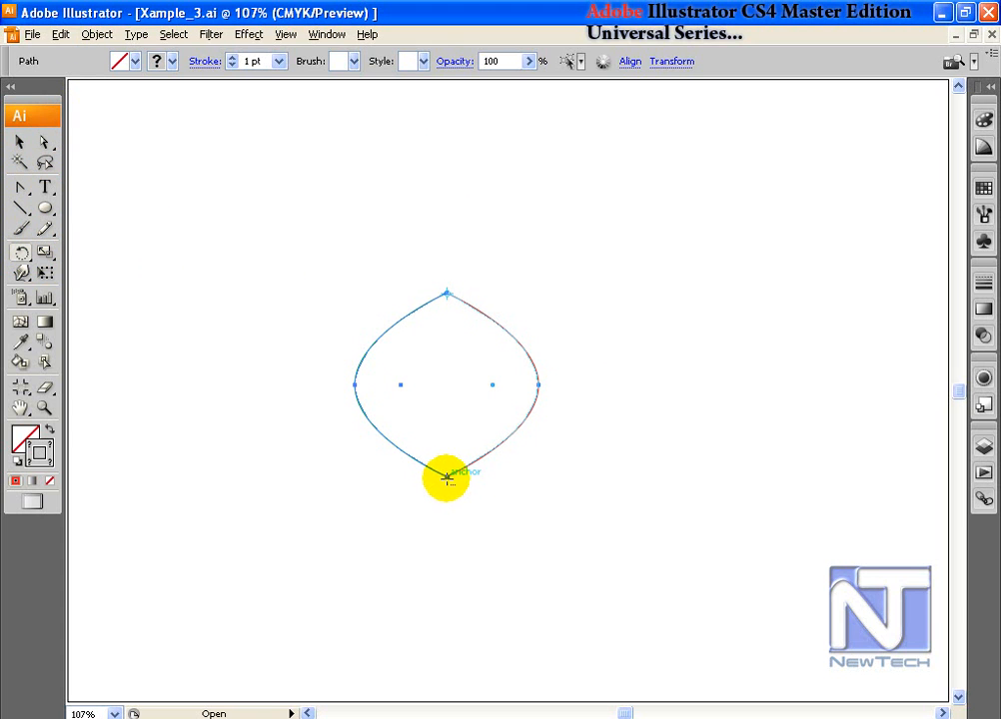
key(ctrl)
drag(446, 476, 316, 432)
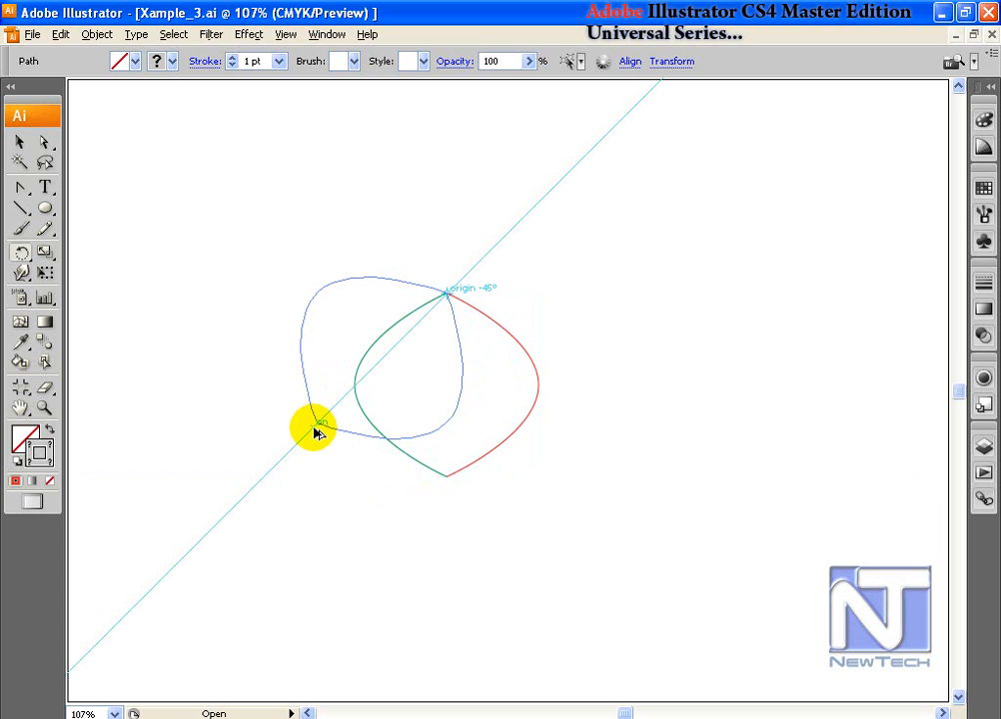
drag(316, 431, 448, 475)
key(a)
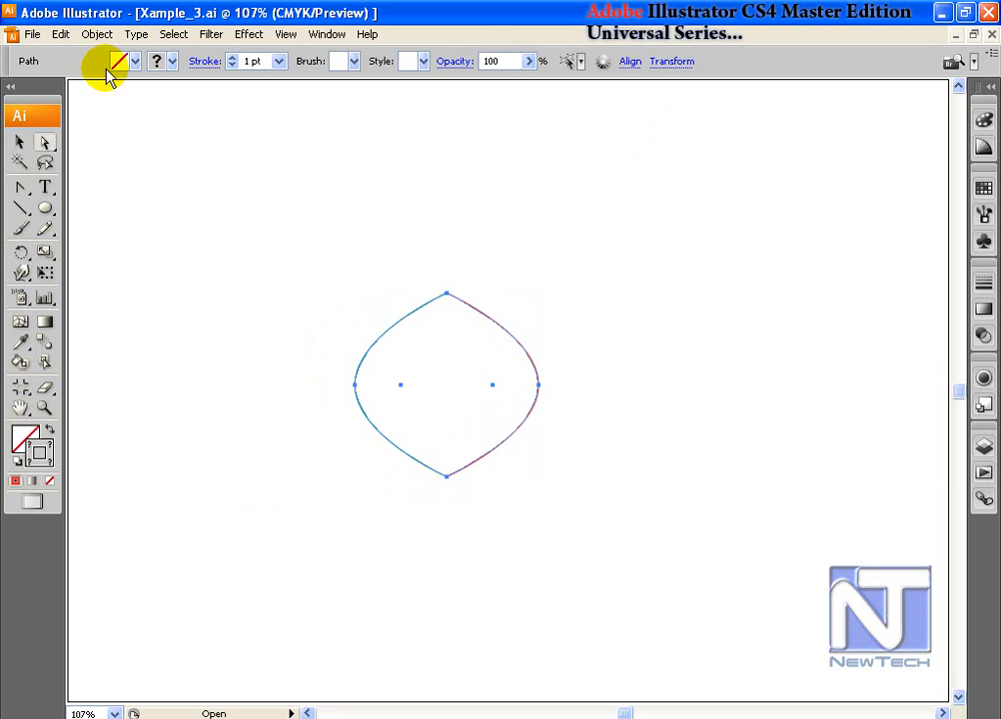
Step: Switch Smart Guides to Custom Angles, replacing the 5° angle with 10°
click(61, 34)
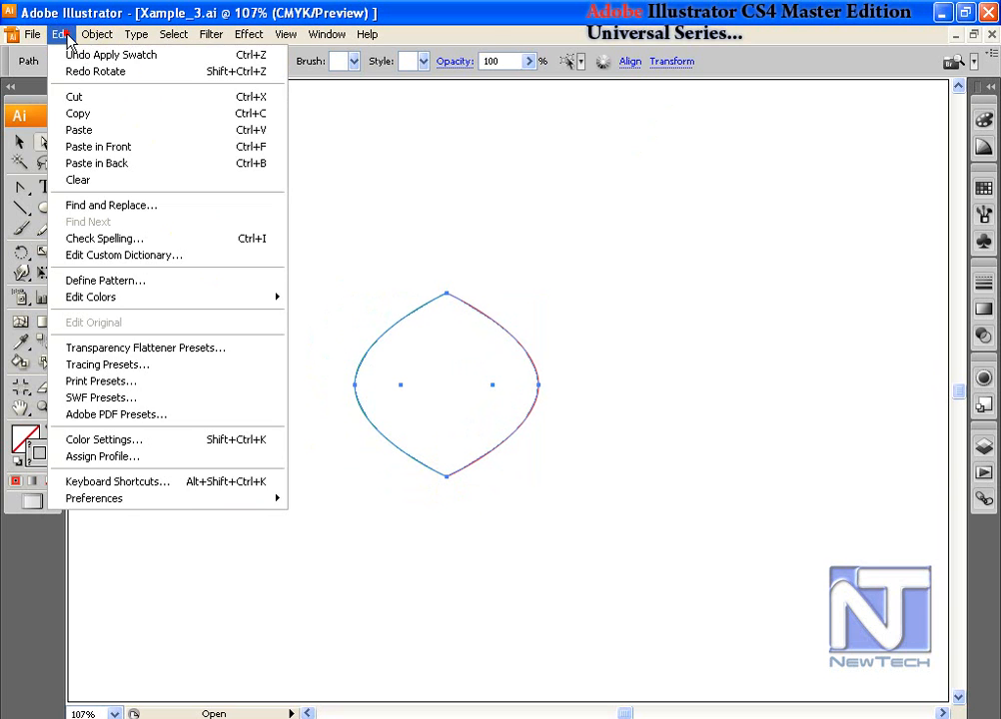
click(206, 498)
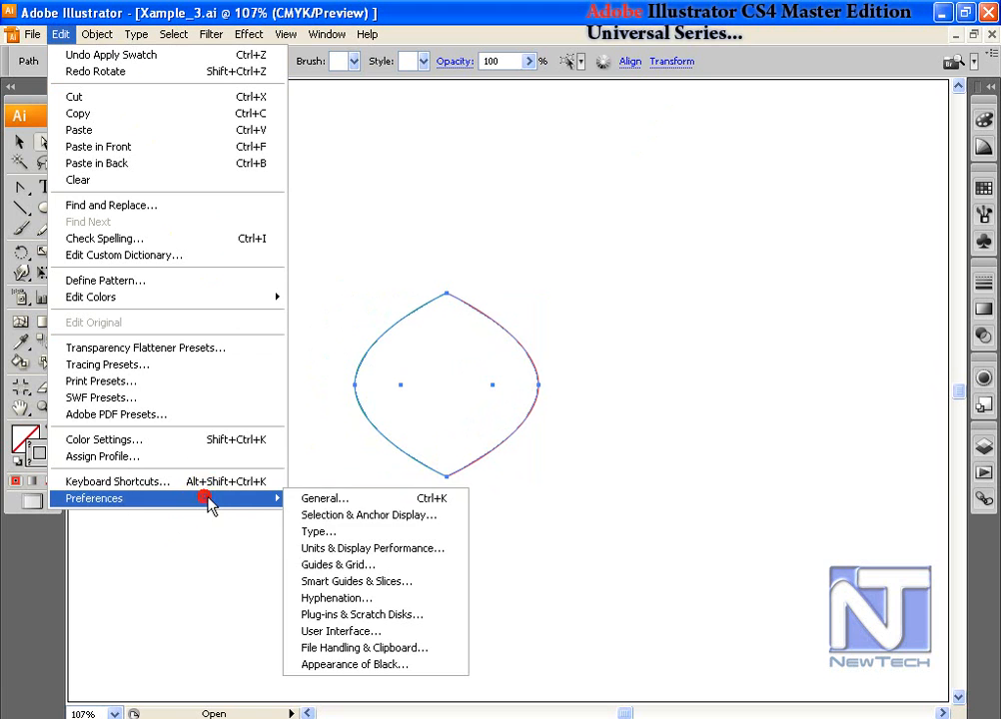
click(358, 502)
click(337, 152)
click(321, 241)
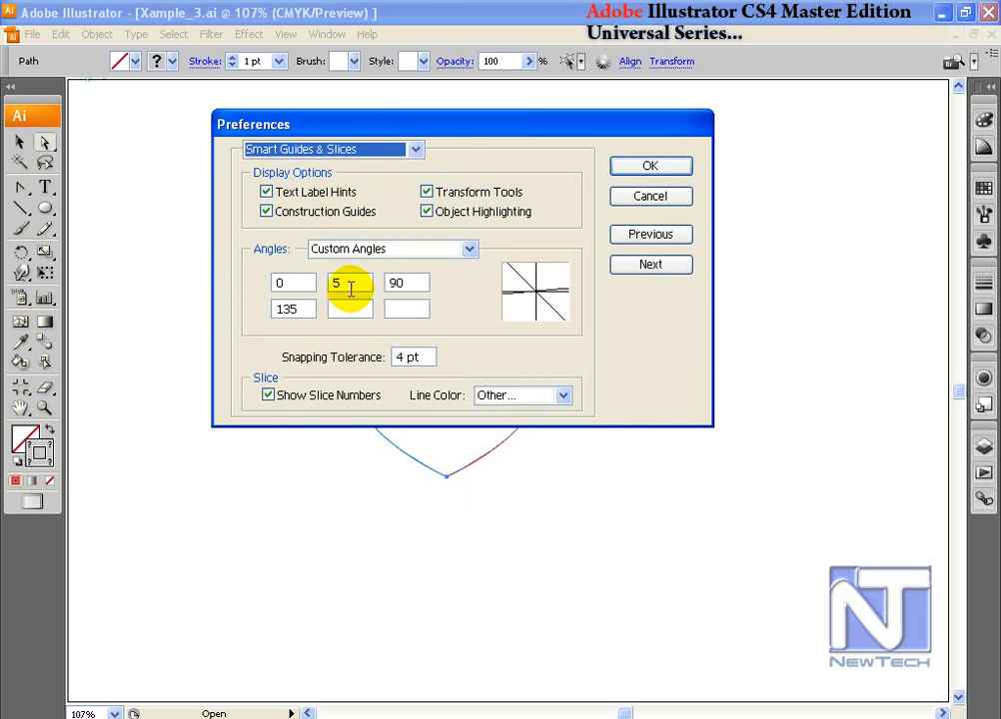
click(389, 248)
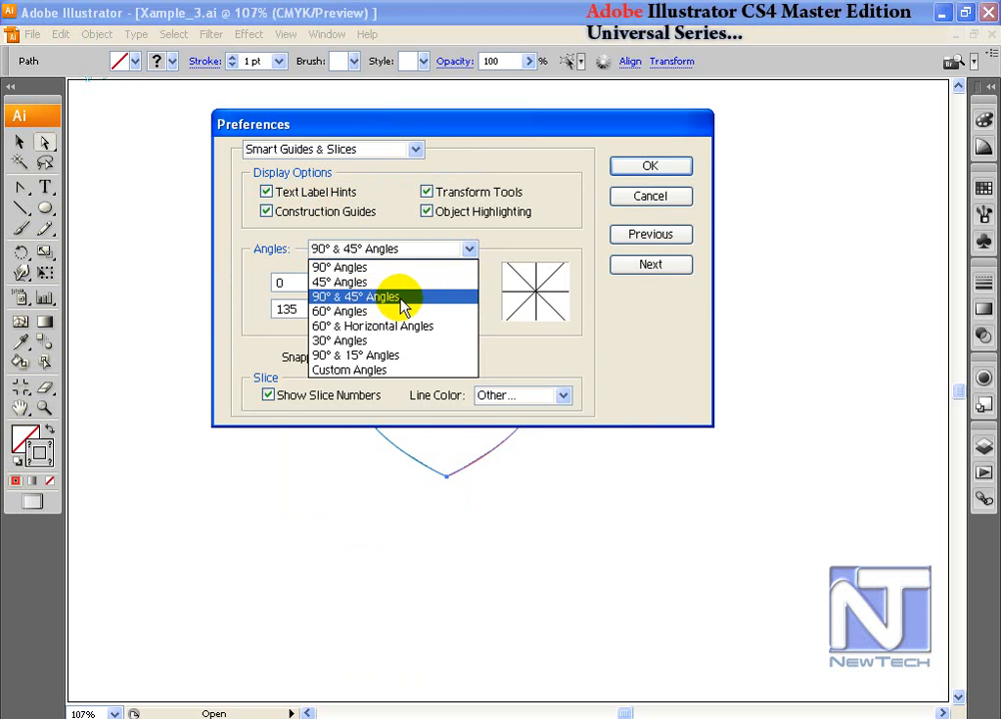
click(356, 370)
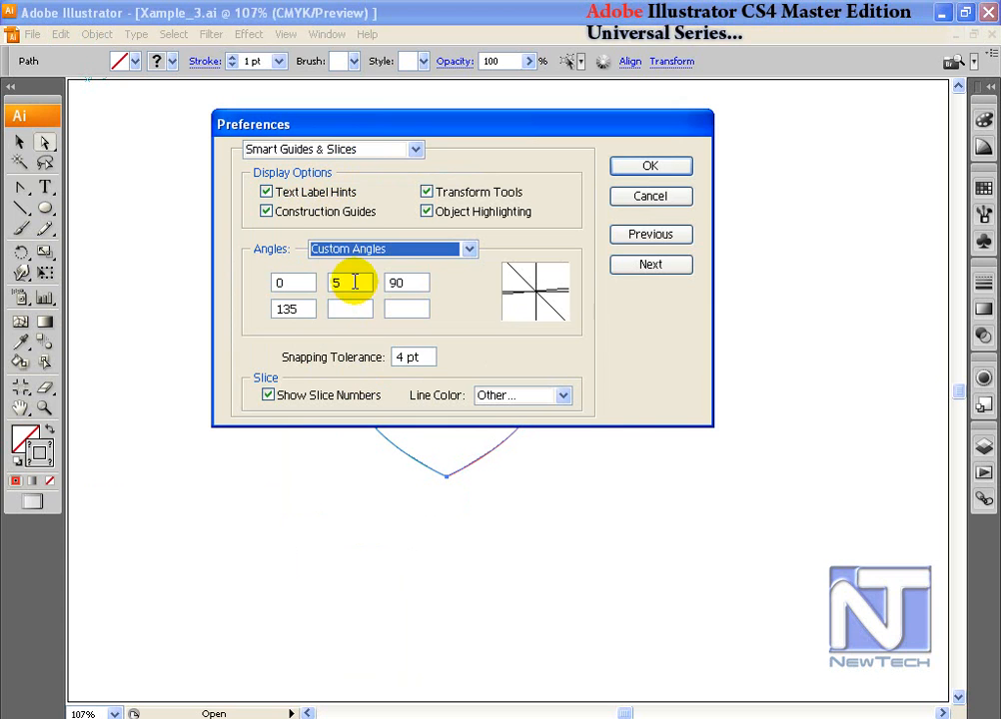
double_click(350, 283)
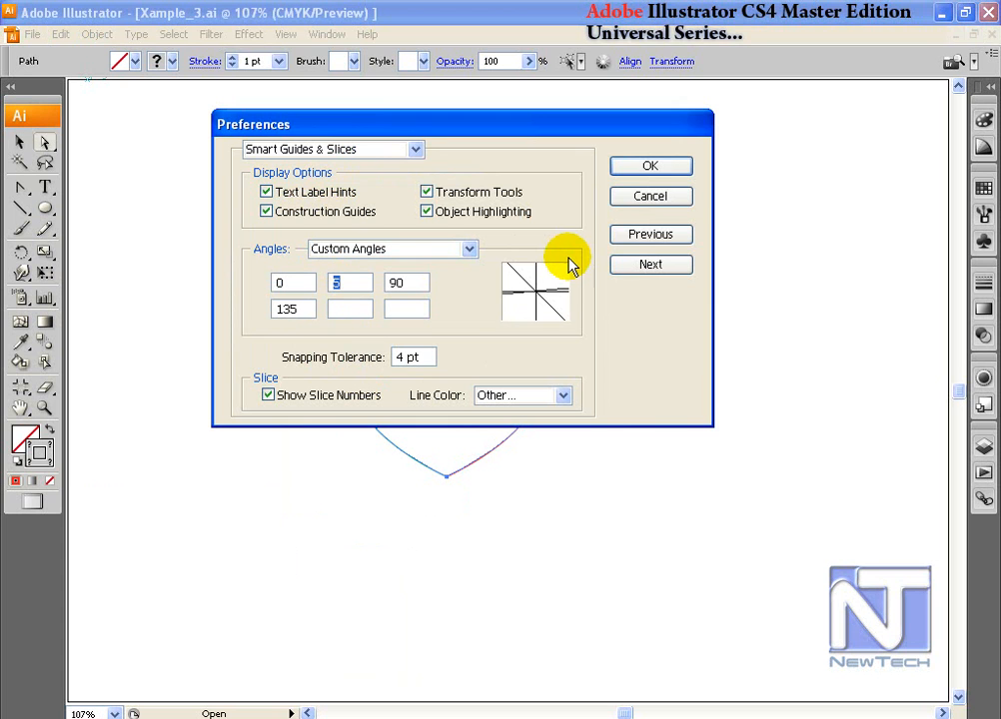
text(1)
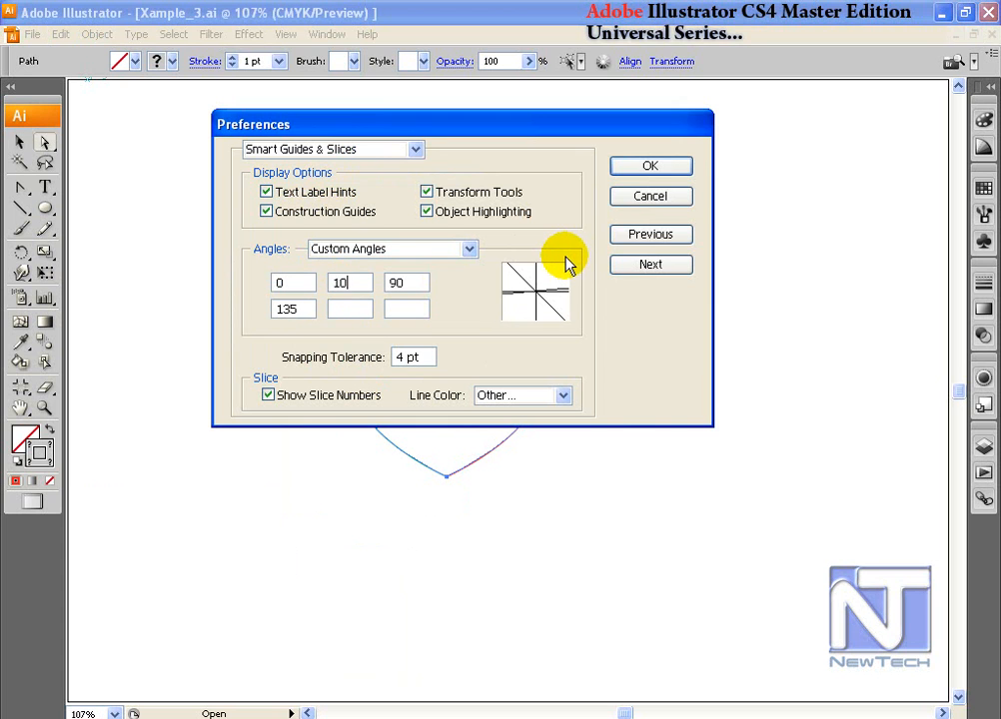
text(0)
click(649, 168)
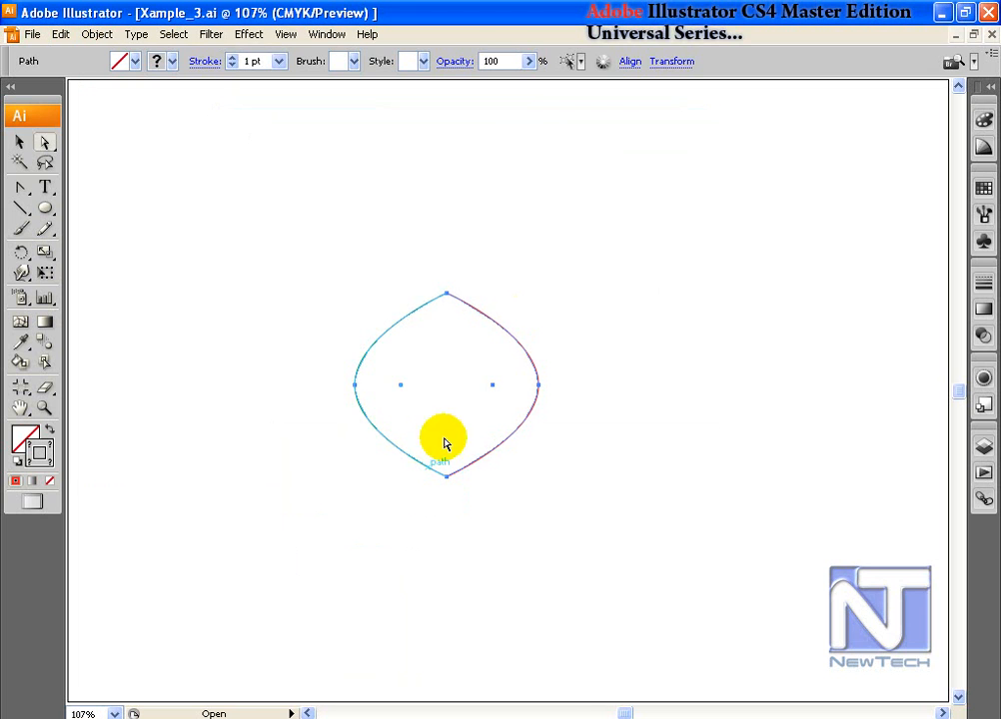
Step: Rotate a copy of the lens 10° around its top point and repeat into a full rosette
click(22, 252)
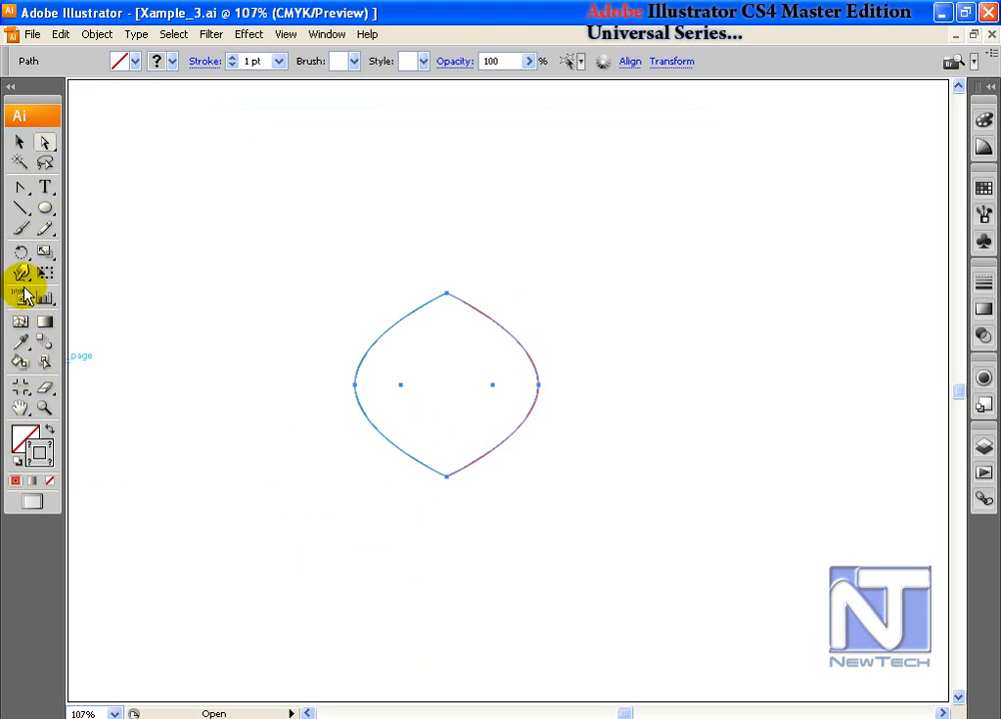
drag(447, 475, 521, 472)
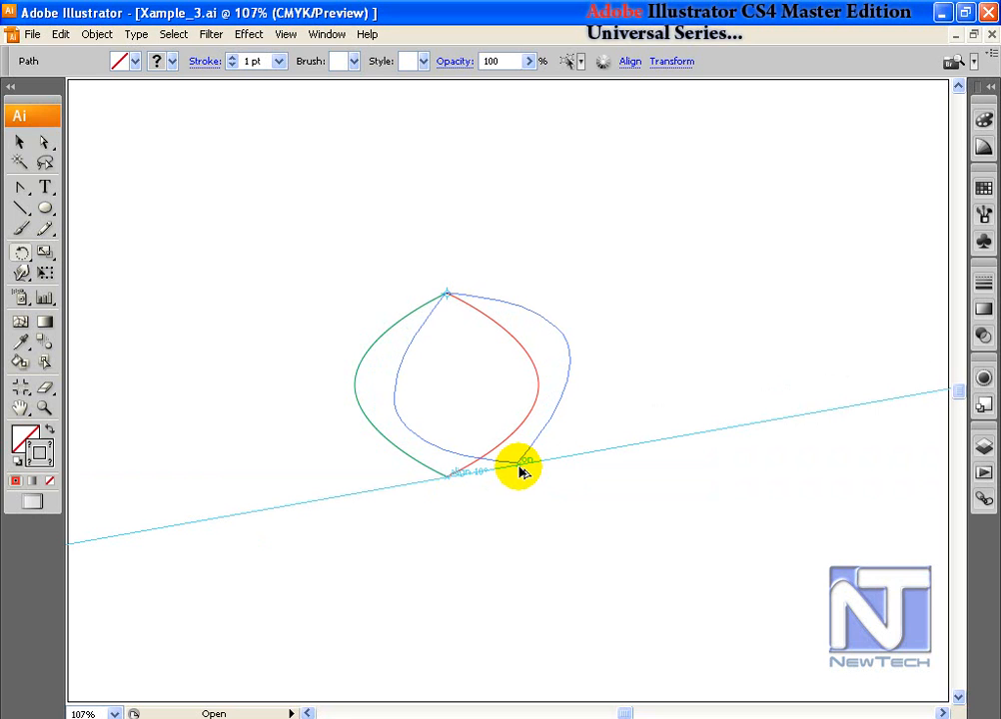
drag(520, 472, 523, 472)
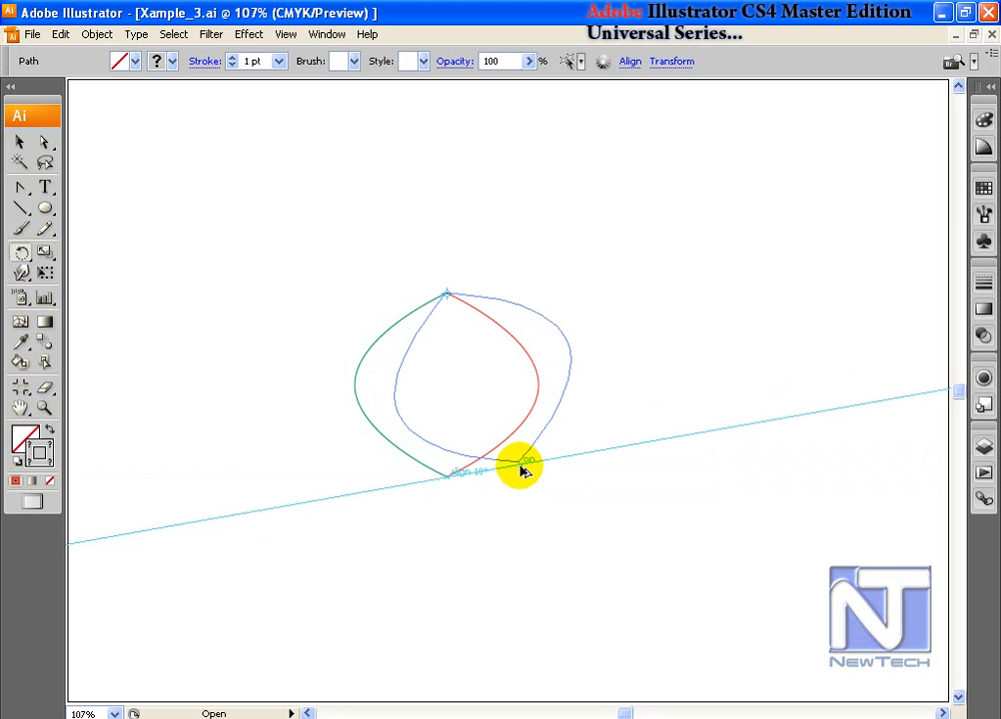
drag(523, 472, 523, 472)
key(ctrl+d)
key(ctrl+d)
key(ctrl+d)
key(ctrl+d)
key(ctrl+d)
key(ctrl+d)
key(ctrl+d)
key(ctrl+d)
key(ctrl+d)
key(ctrl+d)
key(ctrl+d)
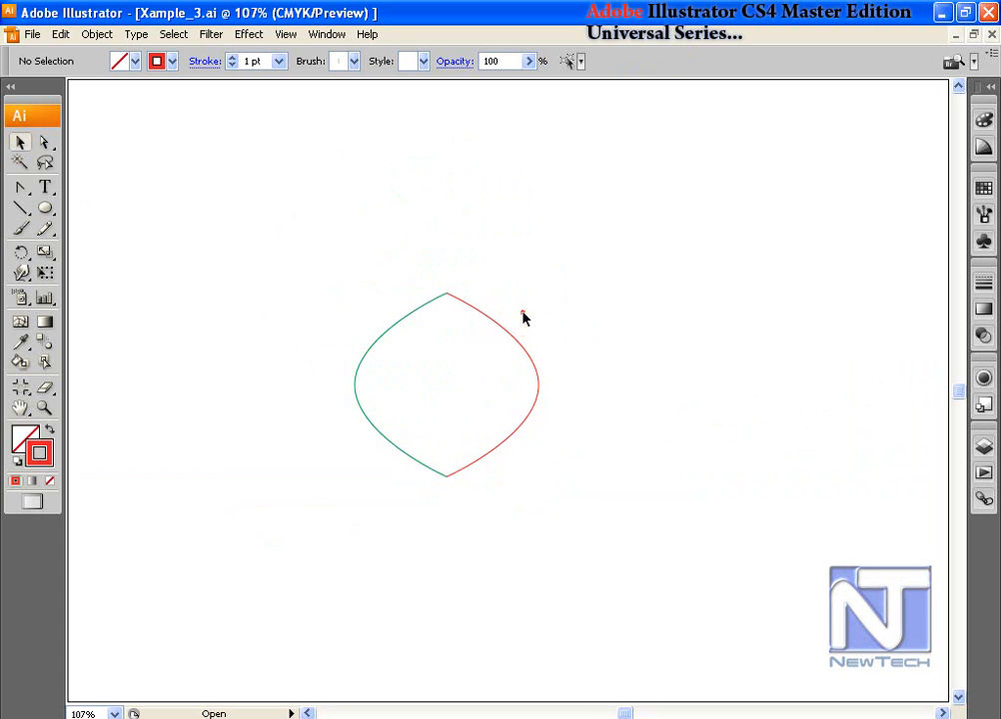
Step: Slide the red half left across the green half, then move both crossed curves lower
click(540, 400)
drag(540, 400, 443, 402)
drag(314, 266, 540, 545)
drag(432, 409, 476, 494)
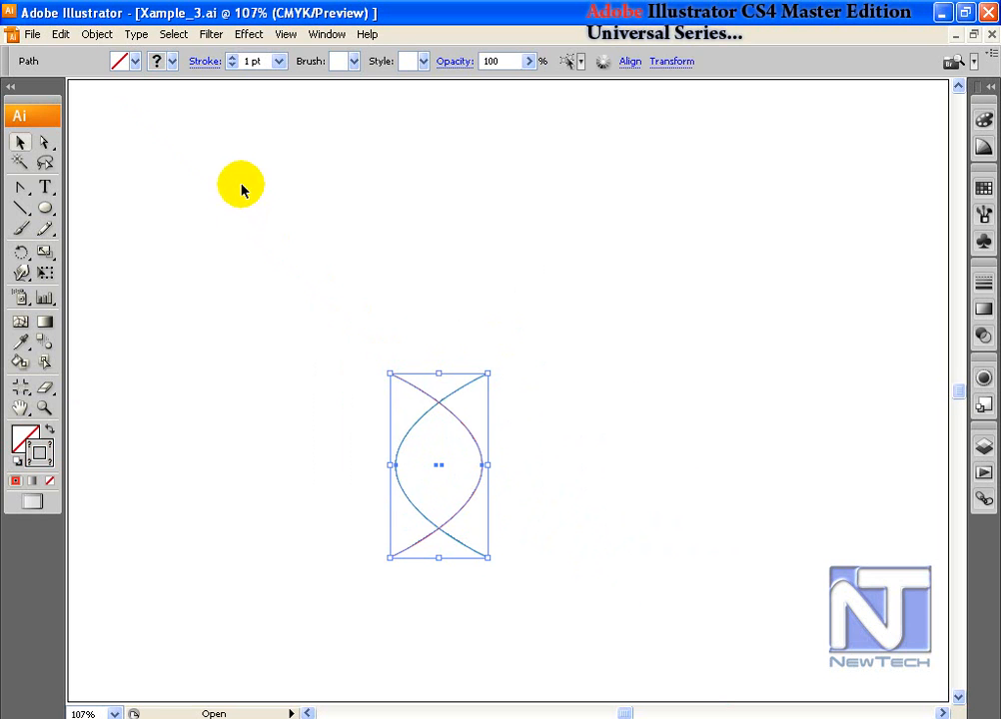
Step: Try 10° rotated copies of the curves with Transform Each, then undo them
click(96, 38)
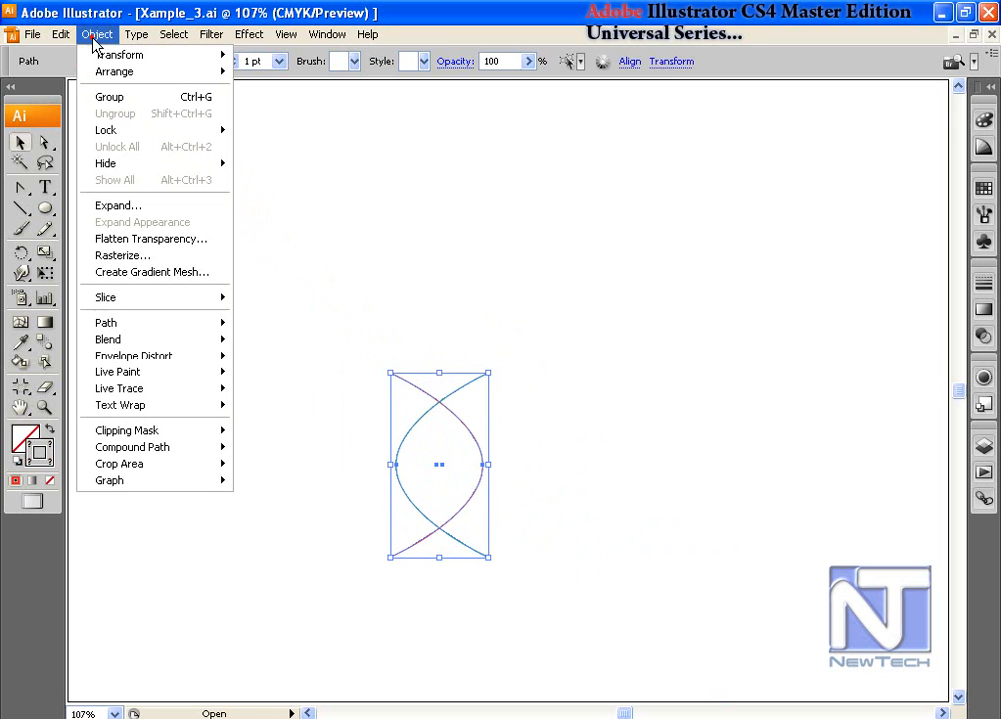
mouse_move(94, 55)
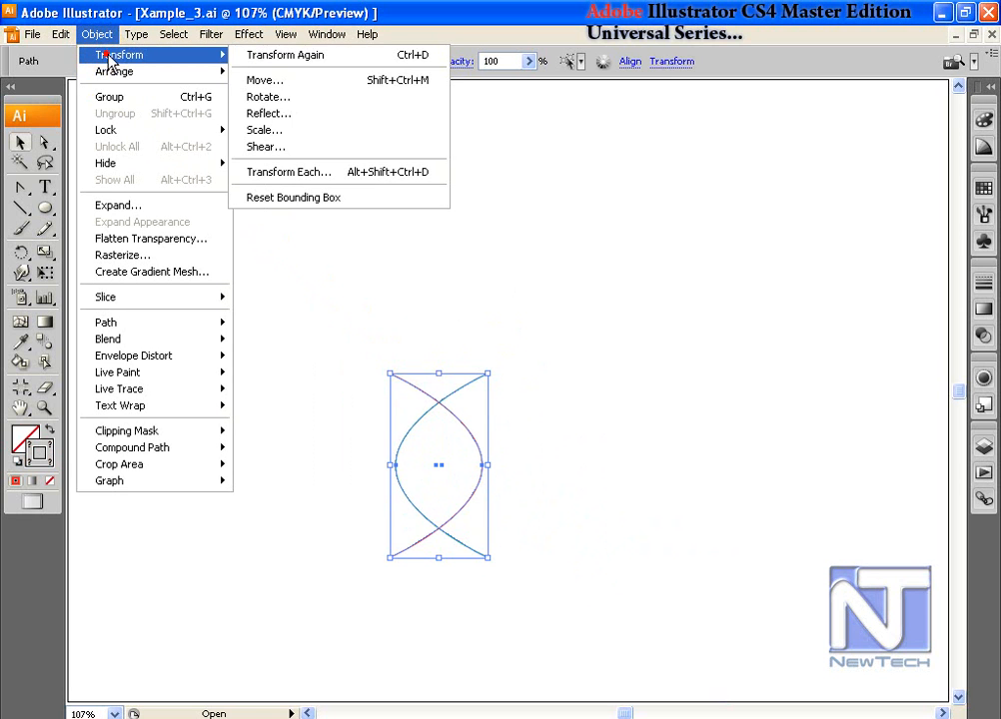
click(318, 176)
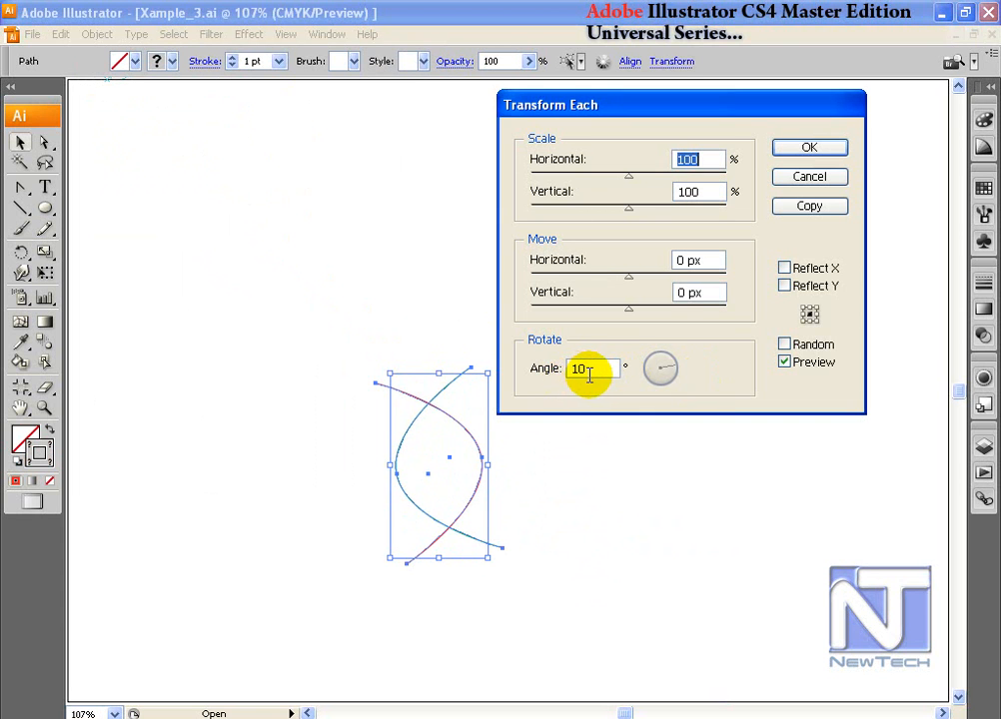
click(813, 209)
key(ctrl+d)
key(ctrl+d)
key(ctrl+d)
key(ctrl+d)
key(ctrl+d)
key(ctrl+d)
key(ctrl+d)
key(ctrl+d)
key(ctrl+d)
key(ctrl+d)
key(ctrl+d)
key(ctrl+d)
key(ctrl+d)
key(ctrl+d)
key(ctrl+d)
key(ctrl+d)
key(ctrl+z)
key(ctrl+z)
key(ctrl+z)
key(ctrl+z)
key(ctrl+z)
key(ctrl+z)
key(ctrl+z)
key(ctrl+z)
key(ctrl+z)
key(ctrl+z)
key(ctrl+z)
key(ctrl+z)
key(ctrl+z)
key(ctrl+z)
key(ctrl+z)
key(ctrl+z)
key(ctrl+z)
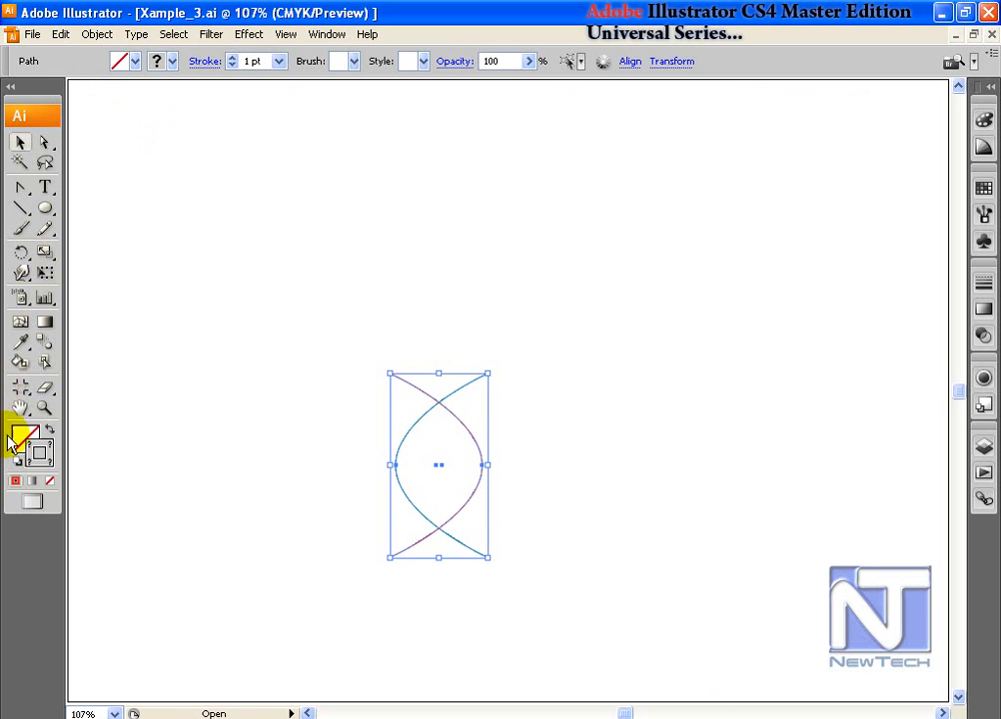
Step: Rotate a copy of the crossed curves around their upper intersection point
click(21, 252)
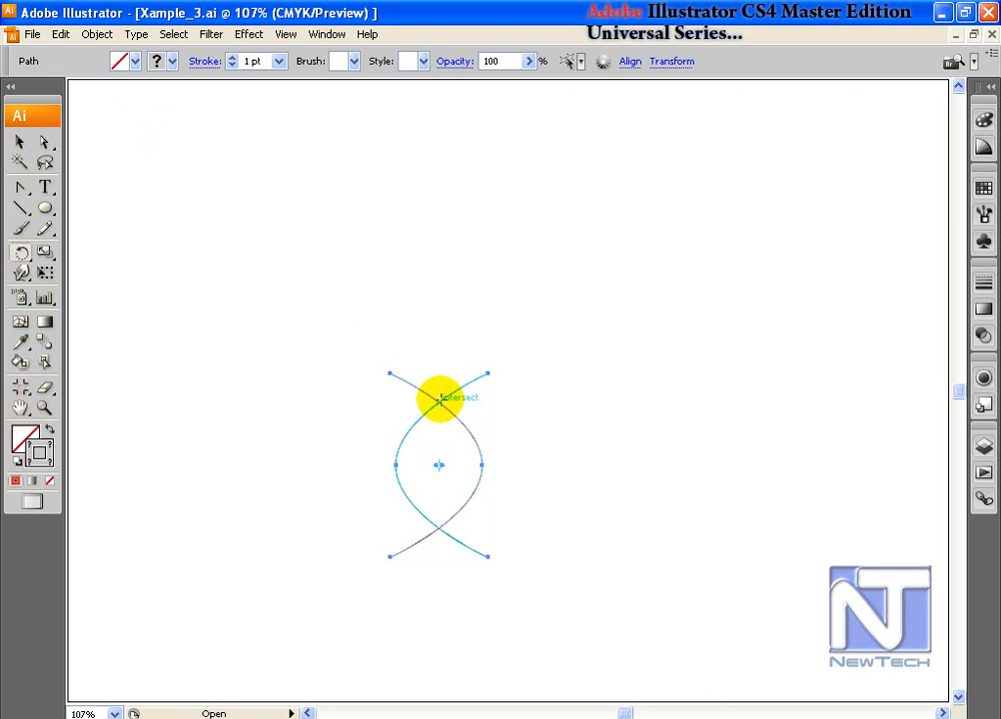
click(440, 401)
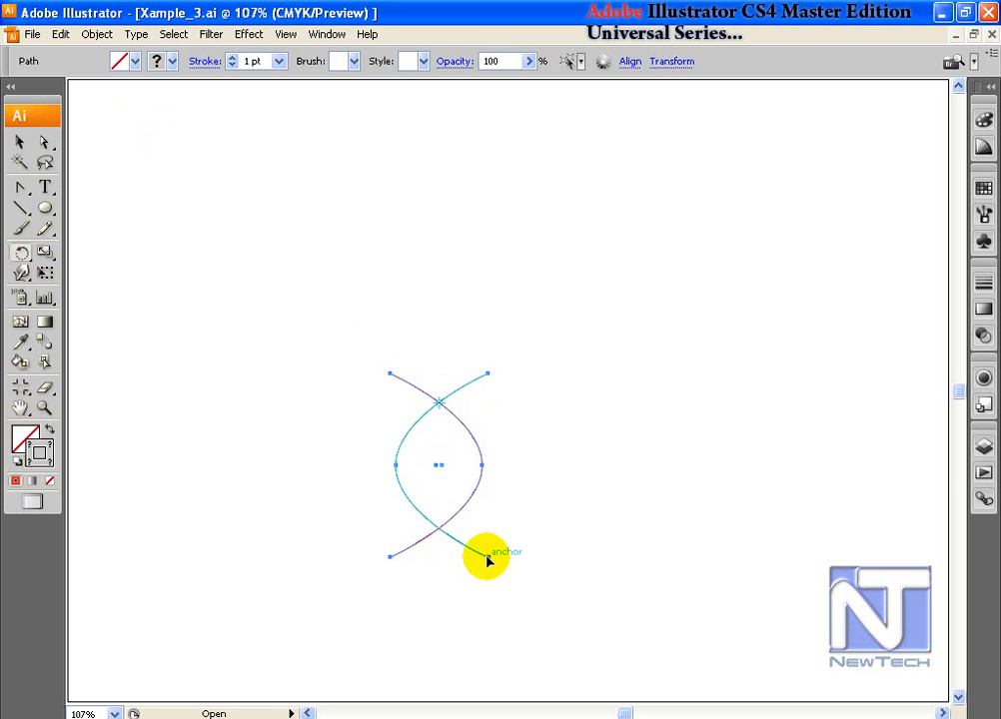
drag(487, 557, 542, 552)
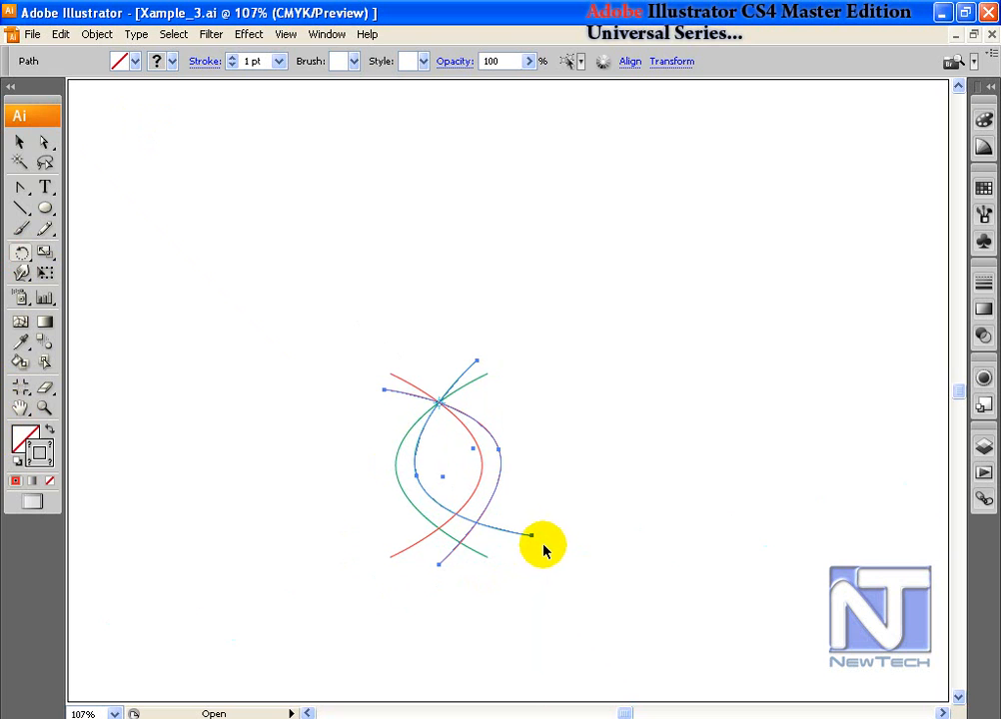
Step: Repeat the rotated copy until the circular rosette is complete, then deselect it
key(ctrl+d)
key(ctrl+d)
key(ctrl+d)
key(ctrl+d)
key(ctrl+d)
key(ctrl+d)
key(ctrl+d)
key(ctrl+d)
key(ctrl+d)
key(ctrl+d)
key(ctrl+d)
key(ctrl+d)
key(ctrl+d)
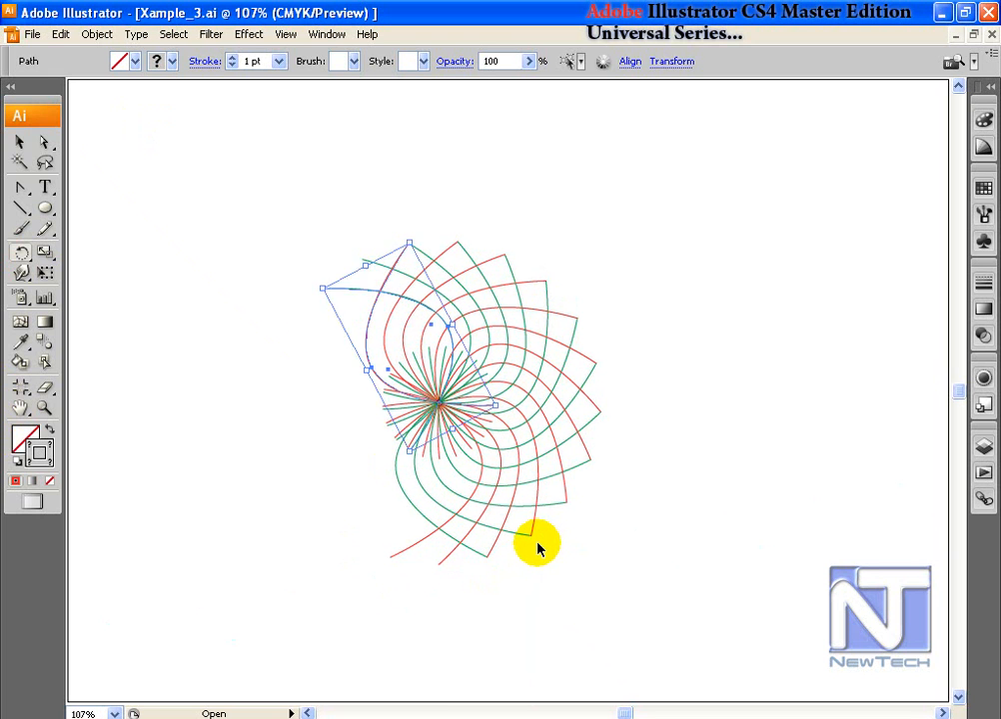
key(ctrl+d)
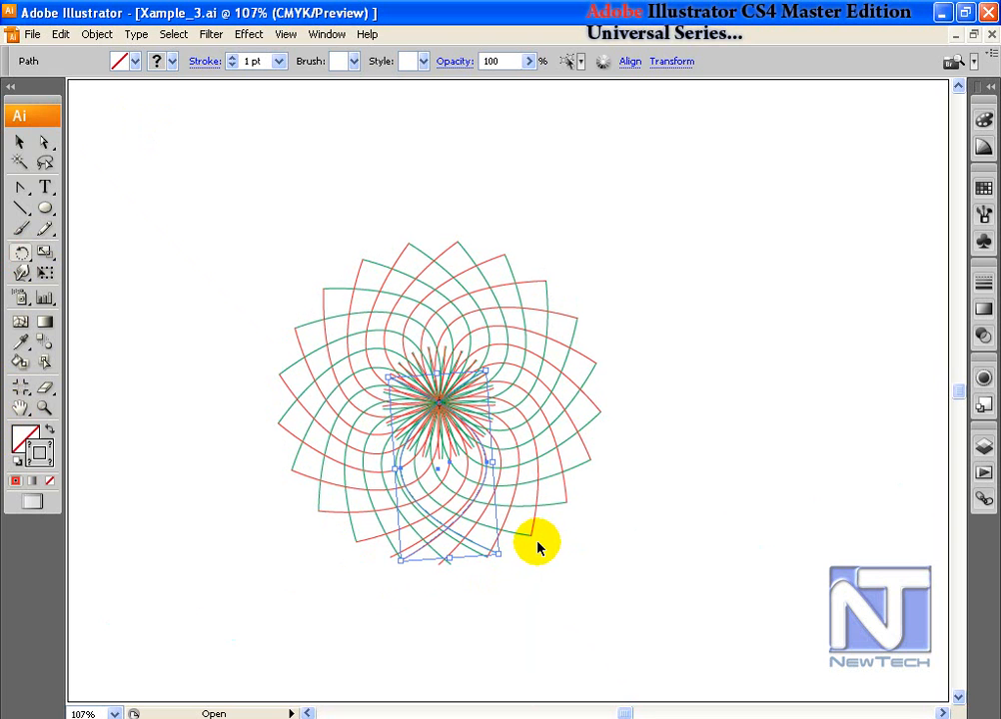
key(ctrl+d)
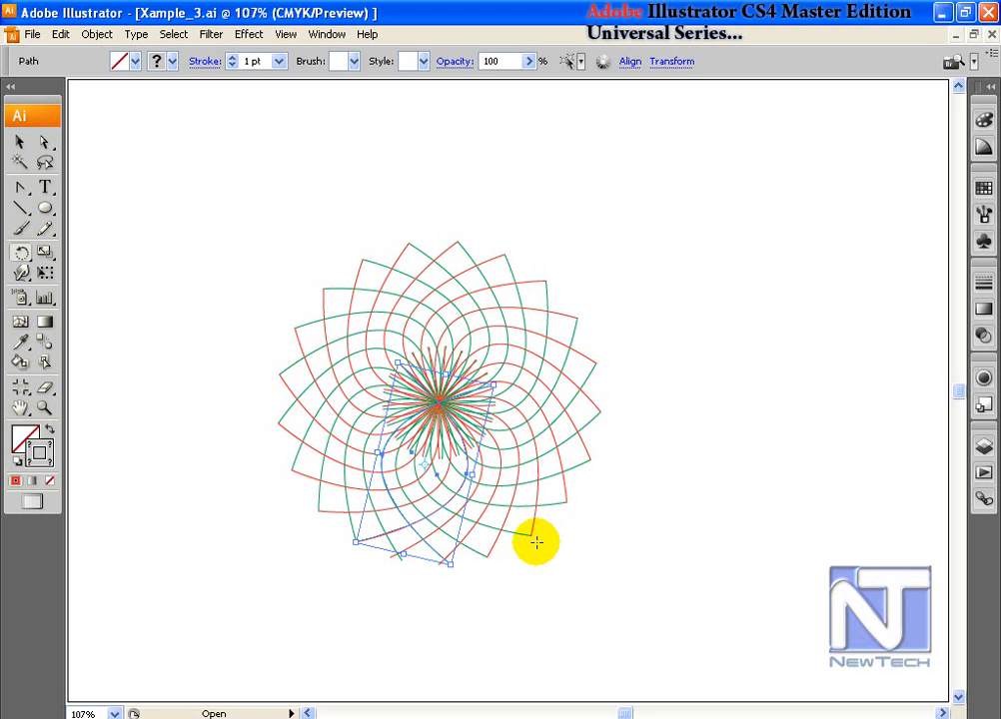
click(19, 141)
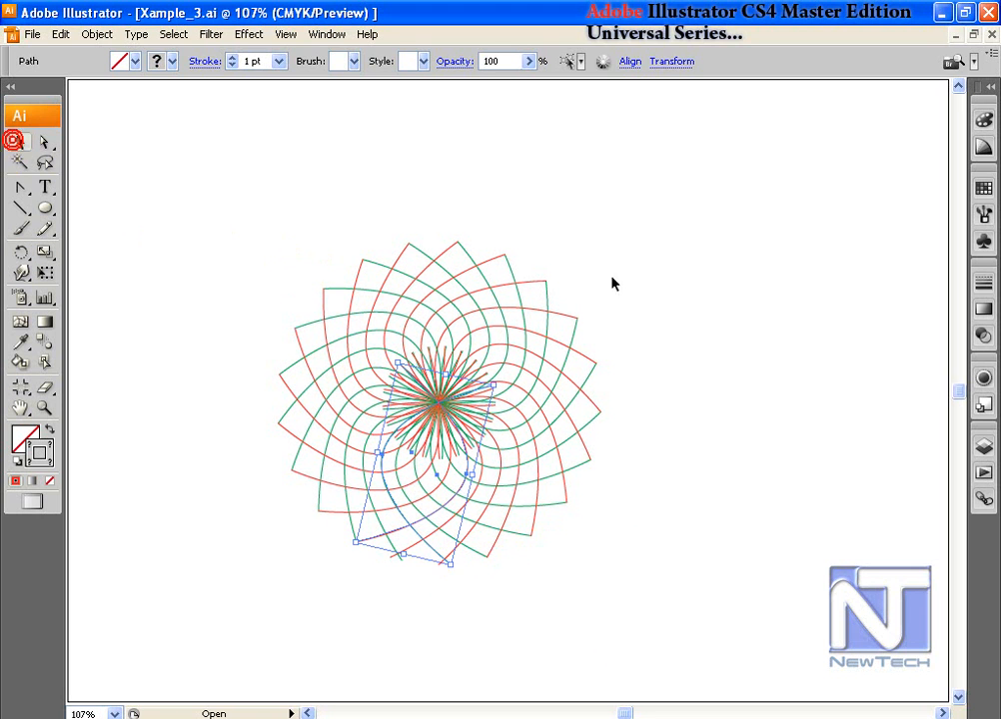
click(613, 244)
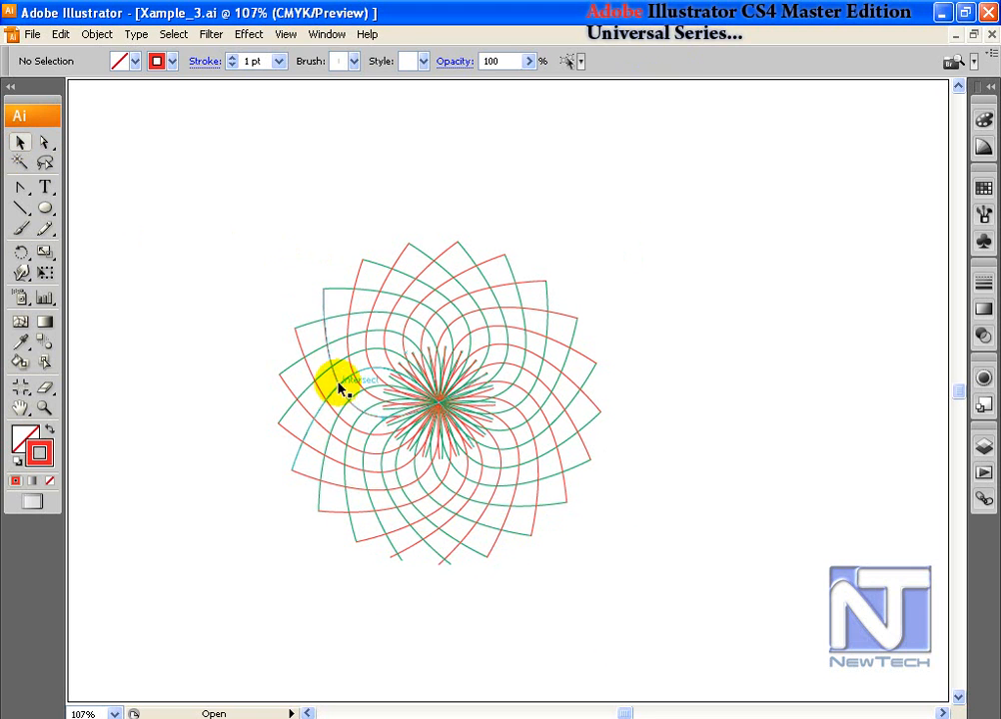
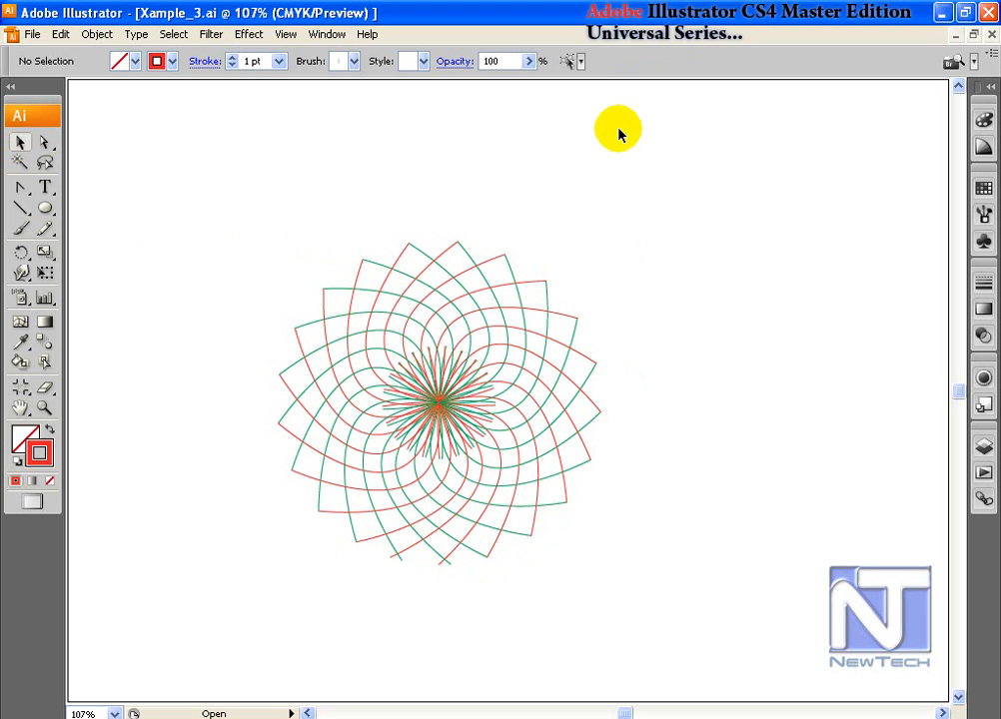
Step: Undo the rotated copies back to the two crossing curves and squash them vertically into a flatter lens
key(ctrl+z)
key(ctrl+z)
key(ctrl+z)
key(ctrl+z)
key(ctrl+z)
key(ctrl+z)
key(ctrl+z)
key(ctrl+z)
key(ctrl+z)
key(ctrl+z)
key(ctrl+z)
key(ctrl+z)
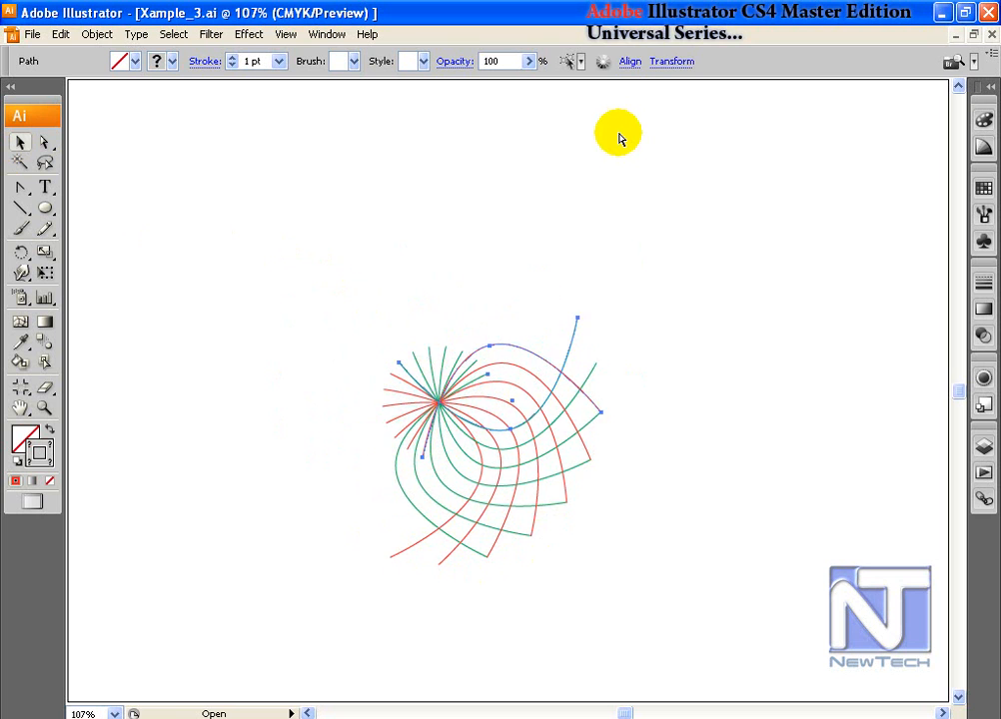
key(ctrl+z)
key(ctrl+z)
key(ctrl+z)
key(ctrl+z)
key(ctrl+z)
key(ctrl+z)
click(17, 145)
drag(438, 557, 438, 496)
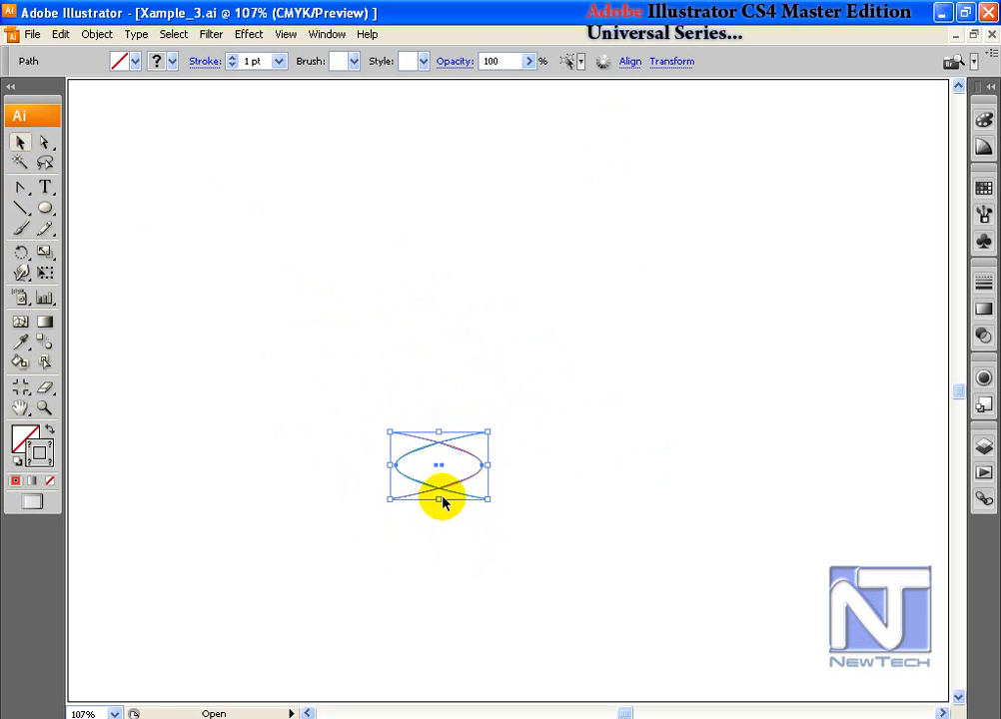
Step: Move the flattened curves up and rotate copies around their top crossing point into a ring
drag(440, 440, 431, 297)
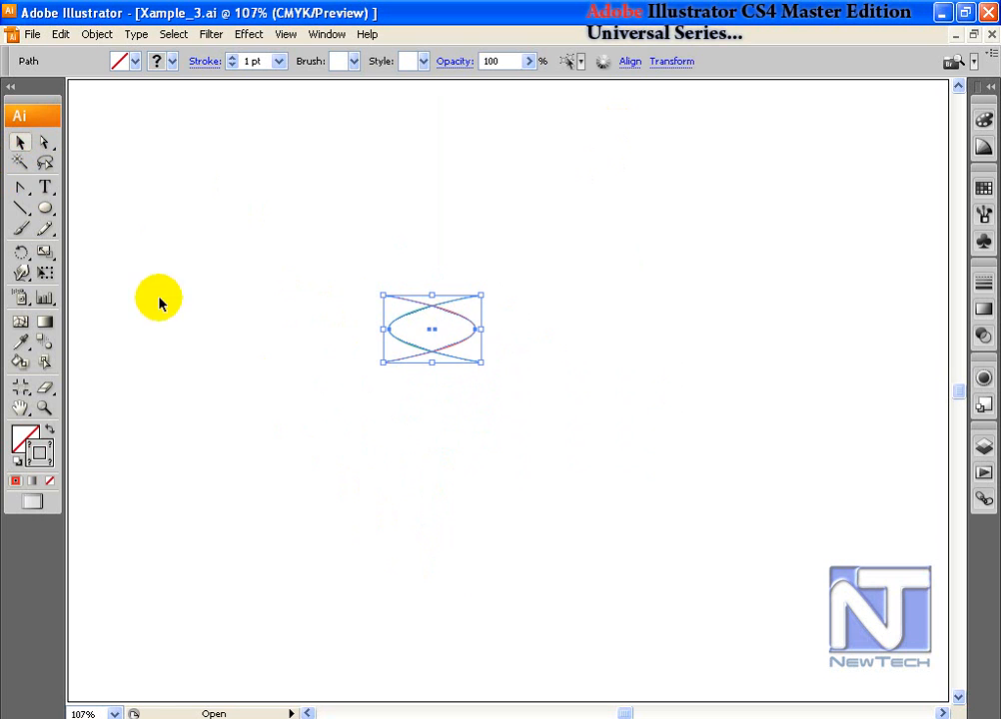
click(22, 252)
click(432, 313)
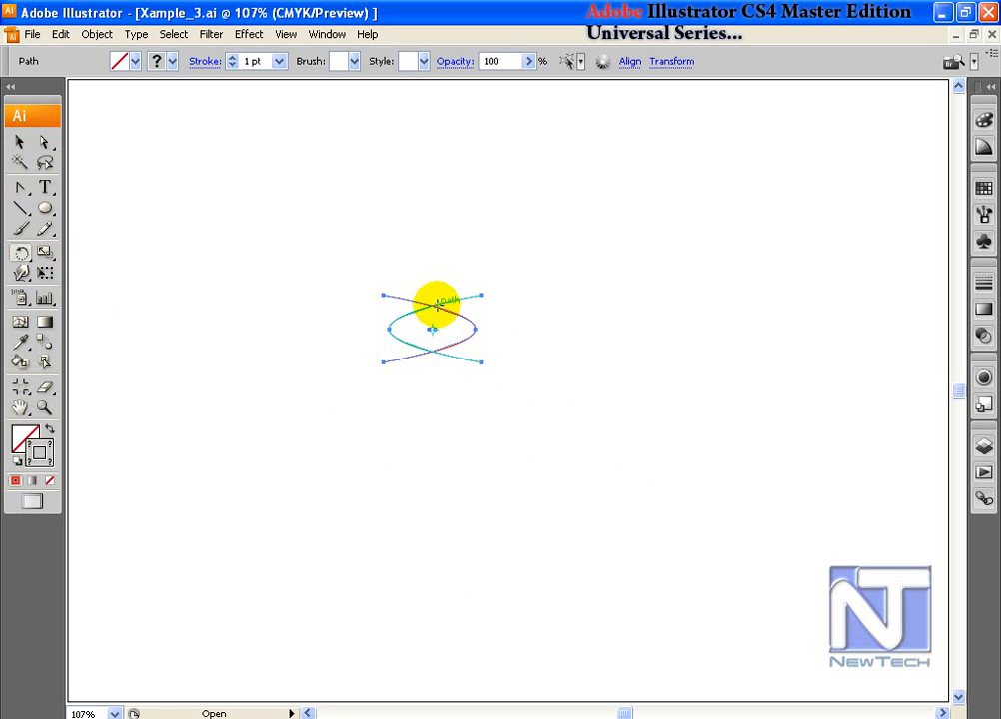
click(431, 299)
drag(480, 374, 532, 360)
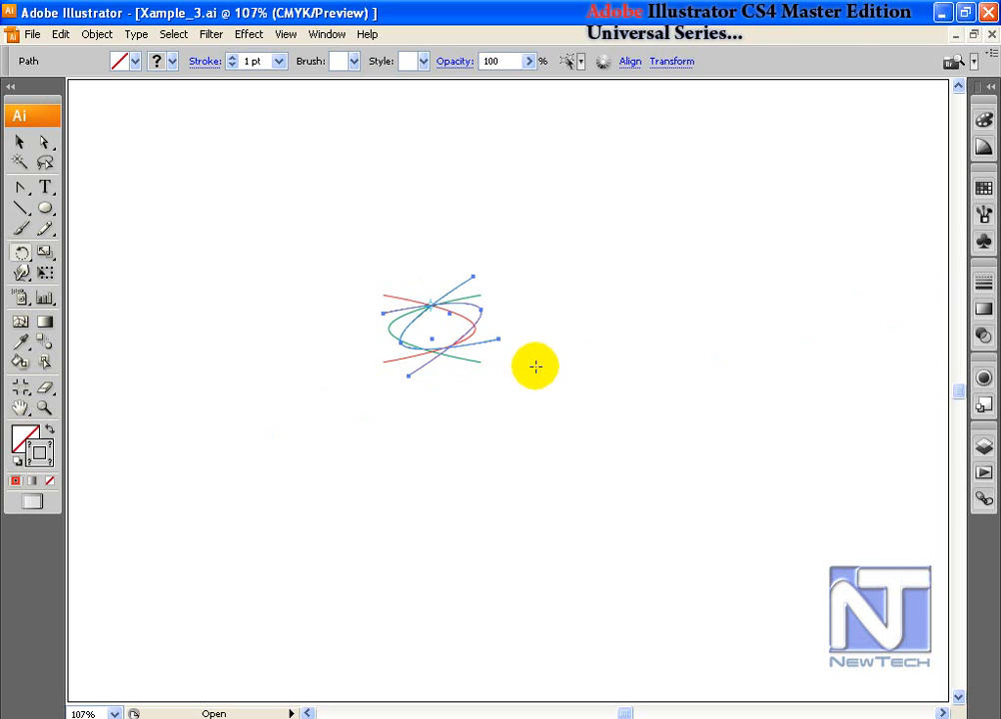
key(ctrl+d)
key(ctrl+d)
key(ctrl+d)
key(ctrl+d)
key(ctrl+d)
key(ctrl+d)
key(ctrl+d)
key(ctrl+d)
key(ctrl+d)
key(ctrl+d)
key(ctrl+d)
key(ctrl+d)
key(ctrl+d)
key(ctrl+d)
key(ctrl+d)
key(ctrl+d)
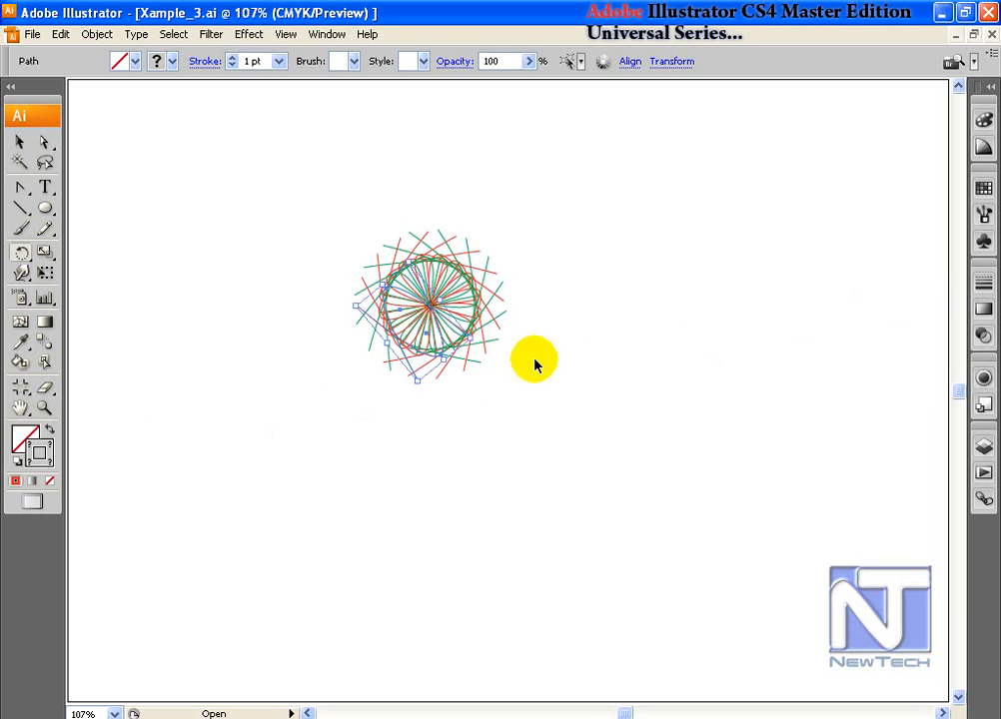
Step: Delete the ring and draw a new circle left of the page centre
click(19, 142)
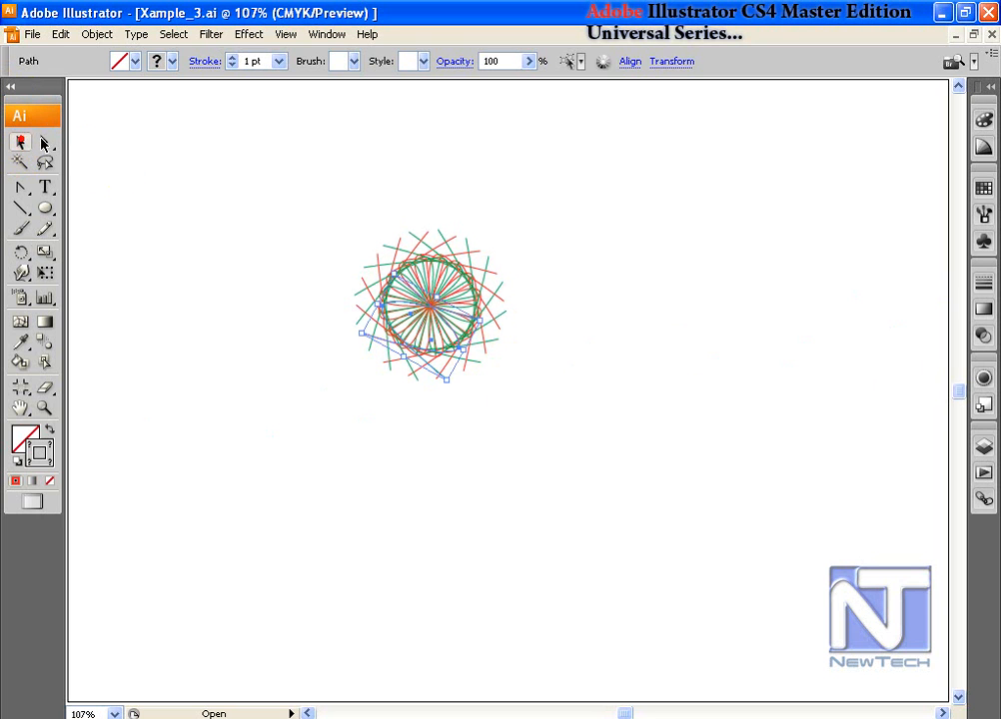
click(250, 140)
drag(328, 181, 494, 358)
click(601, 356)
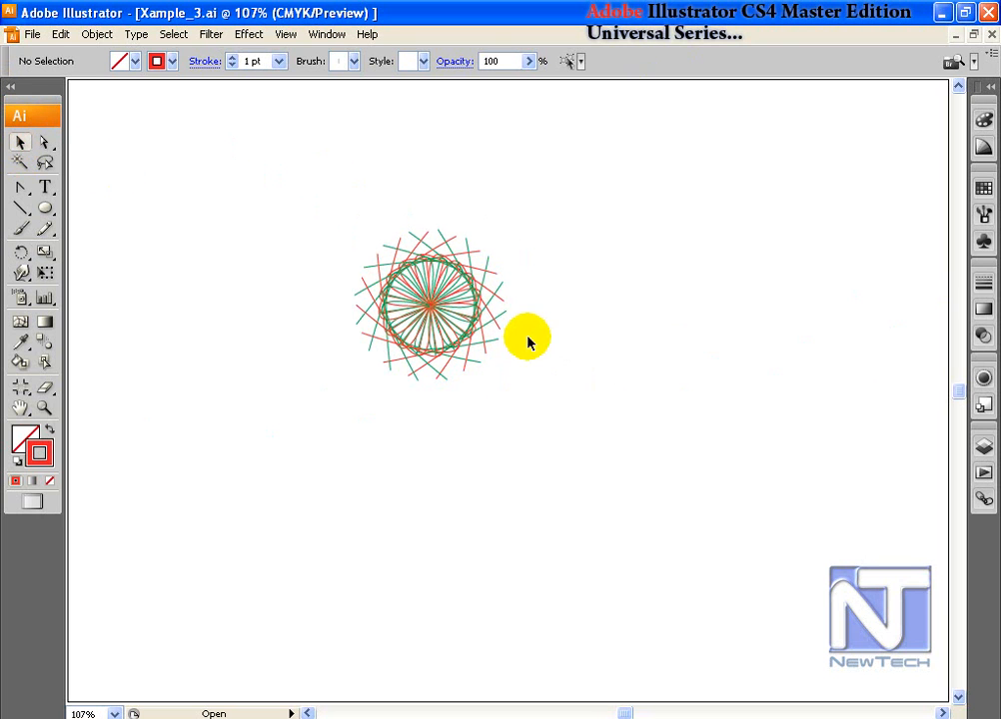
click(427, 272)
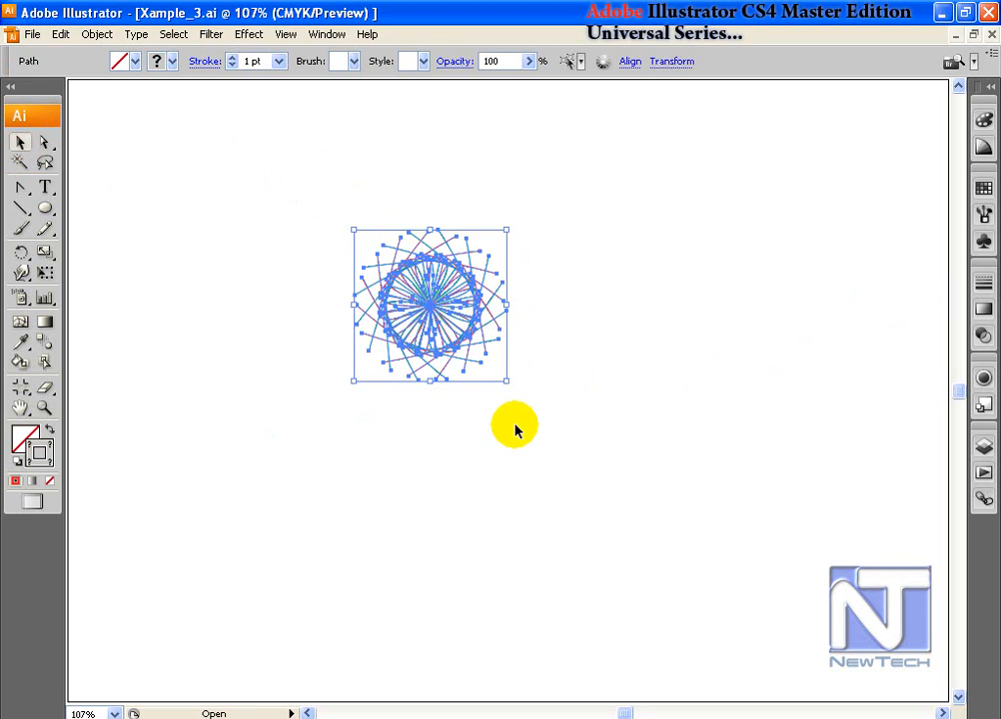
key(Delete)
click(50, 210)
drag(276, 302, 350, 379)
Step: Delete the circle's bottom anchor to leave a semicircular arc, and move it down
click(43, 145)
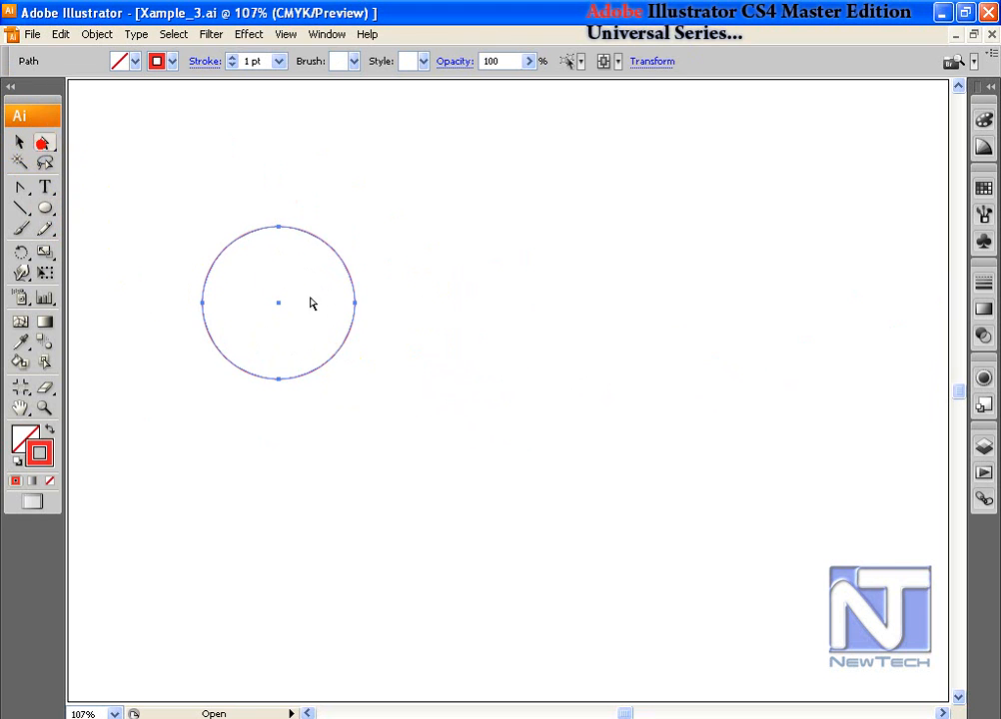
drag(336, 422, 262, 366)
key(Delete)
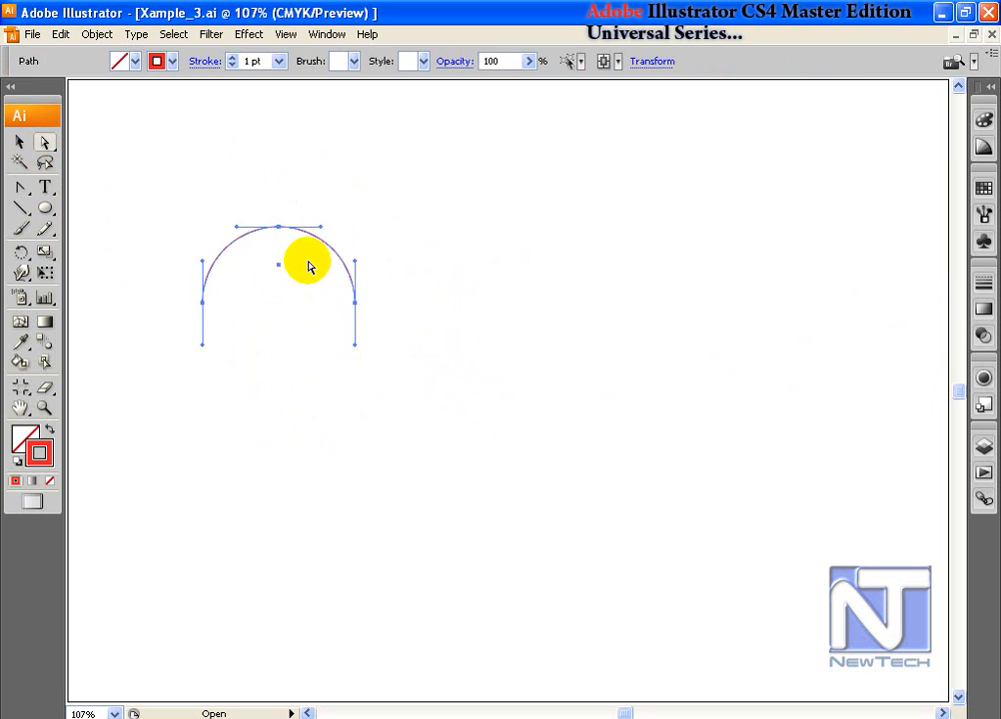
drag(286, 229, 415, 432)
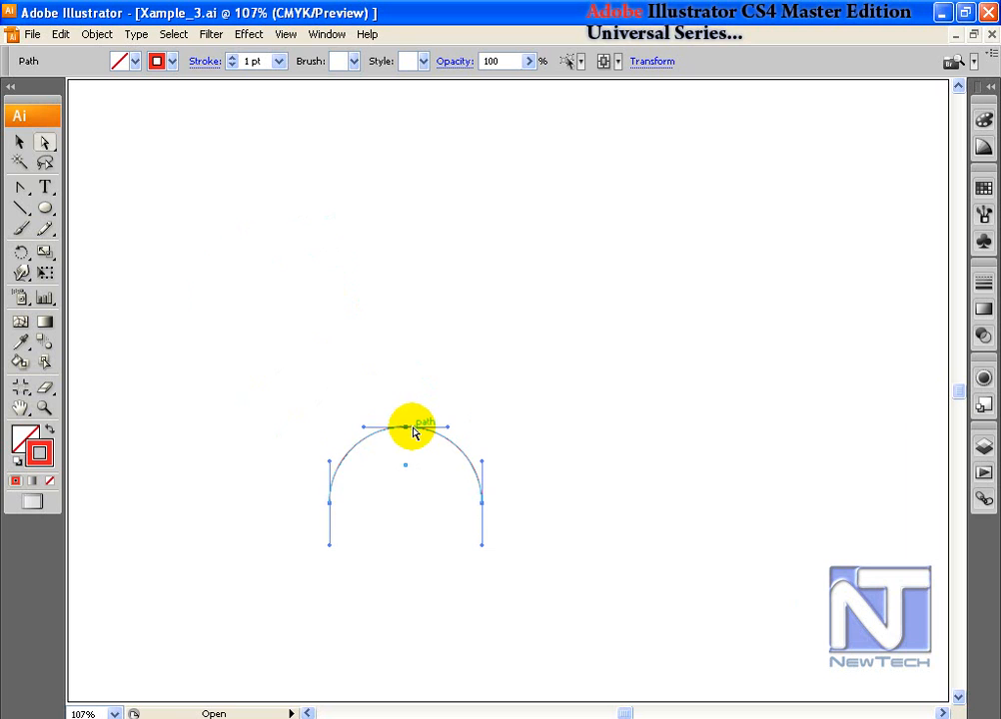
Step: Reflect a flipped copy of the arc about its top point with the Reflect tool
click(19, 142)
click(335, 380)
click(404, 428)
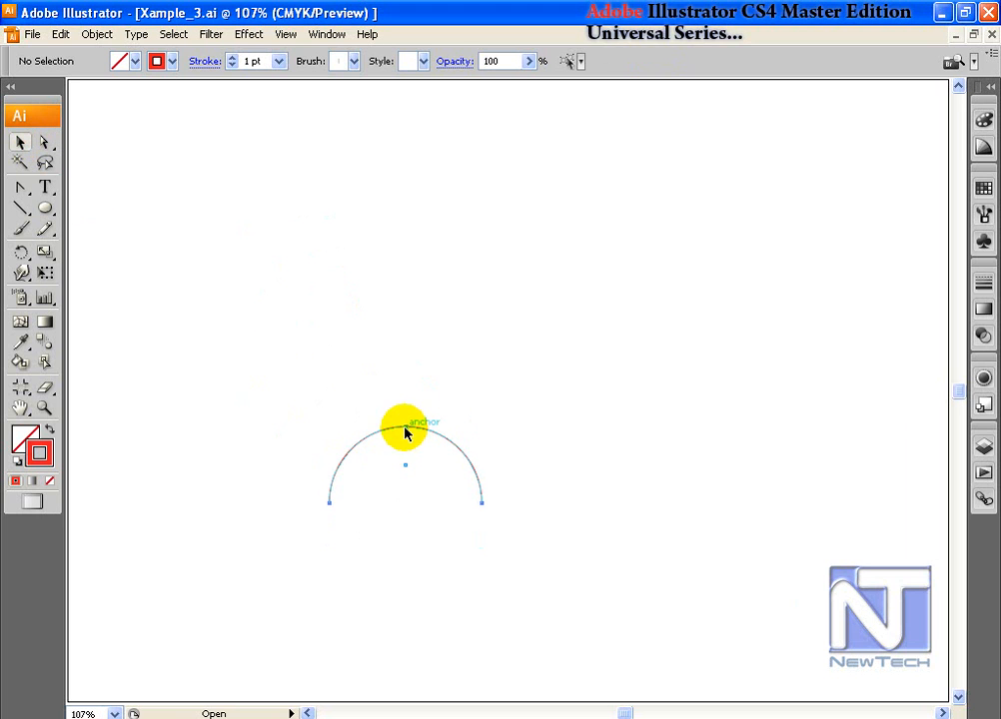
click(20, 255)
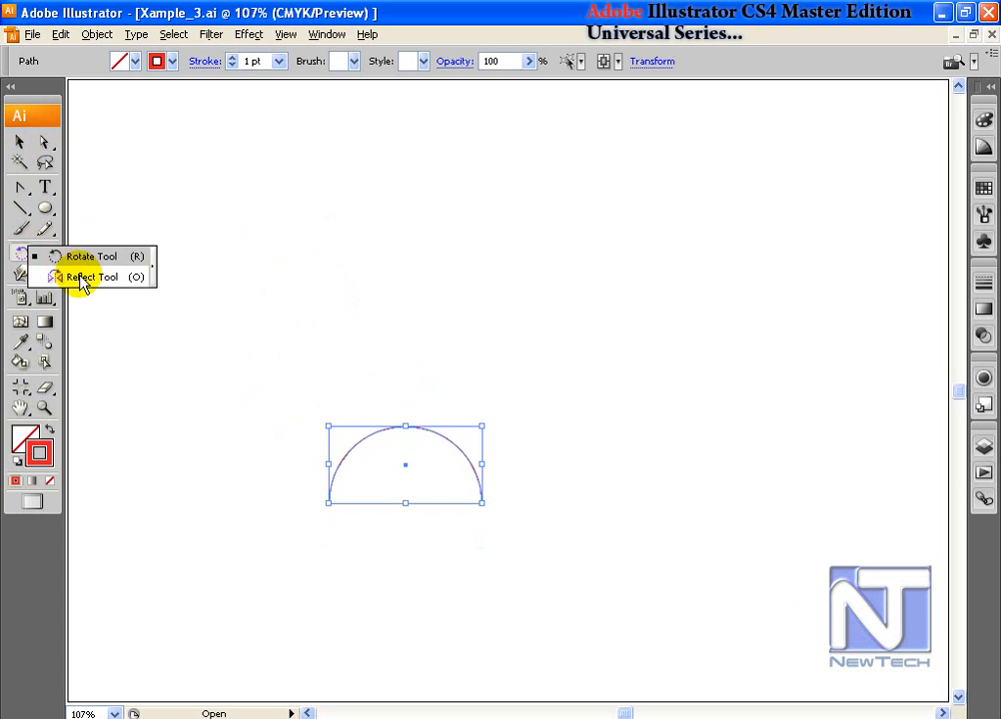
click(78, 277)
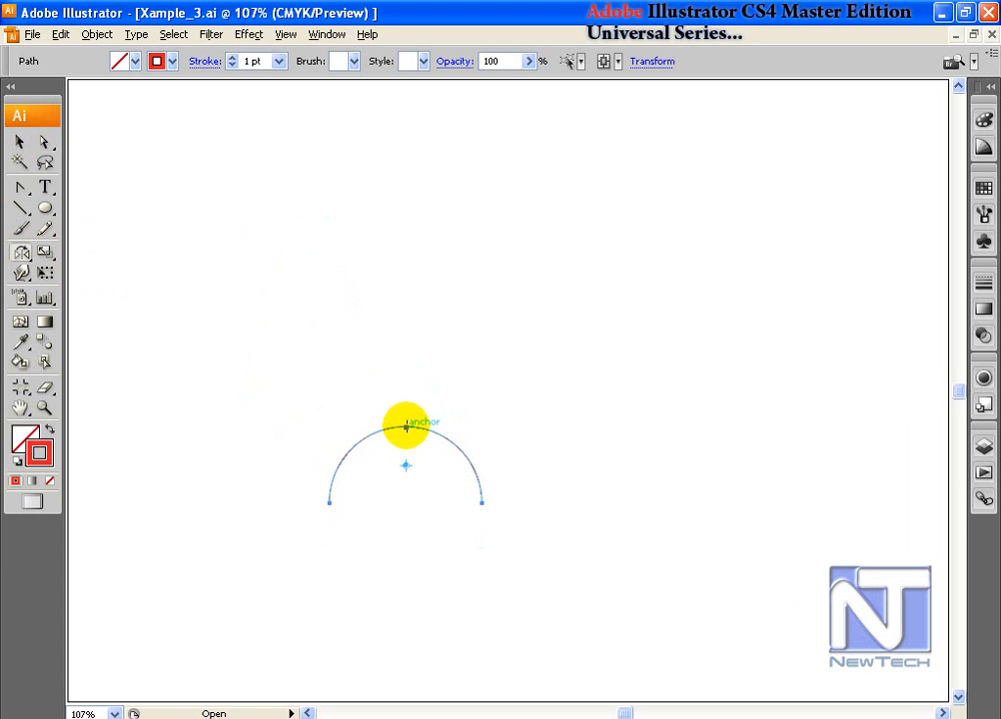
click(406, 428)
mouse_move(440, 439)
mouse_down()
mouse_move(451, 445)
mouse_move(454, 425)
mouse_up()
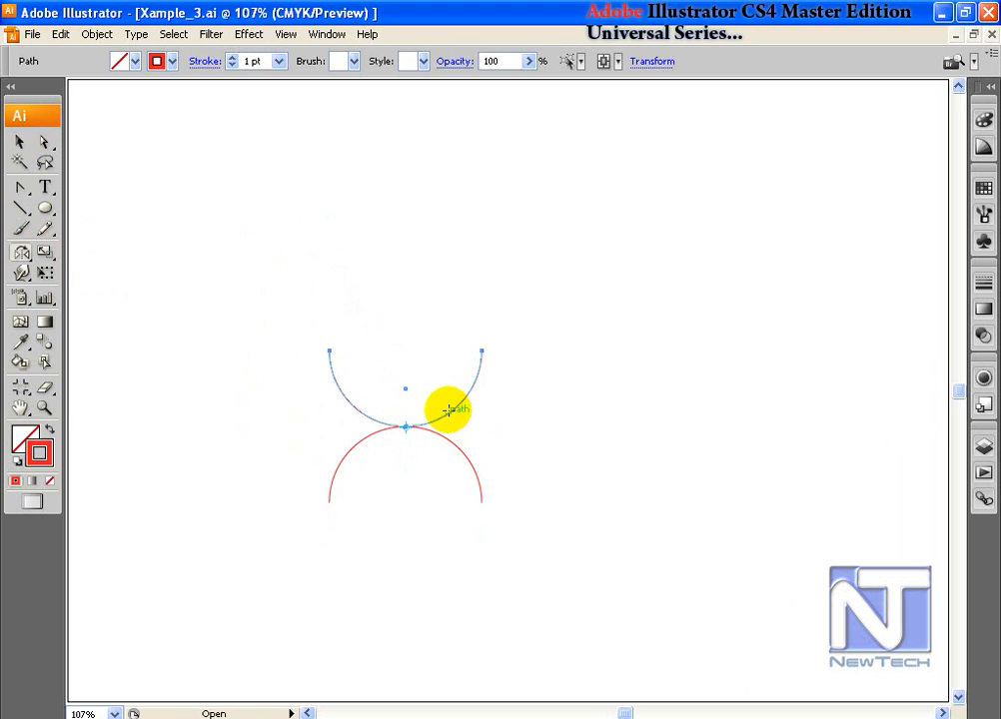
Step: Select both arcs and bring up Transform Each, set to a 10° angle
click(18, 142)
drag(273, 323, 469, 521)
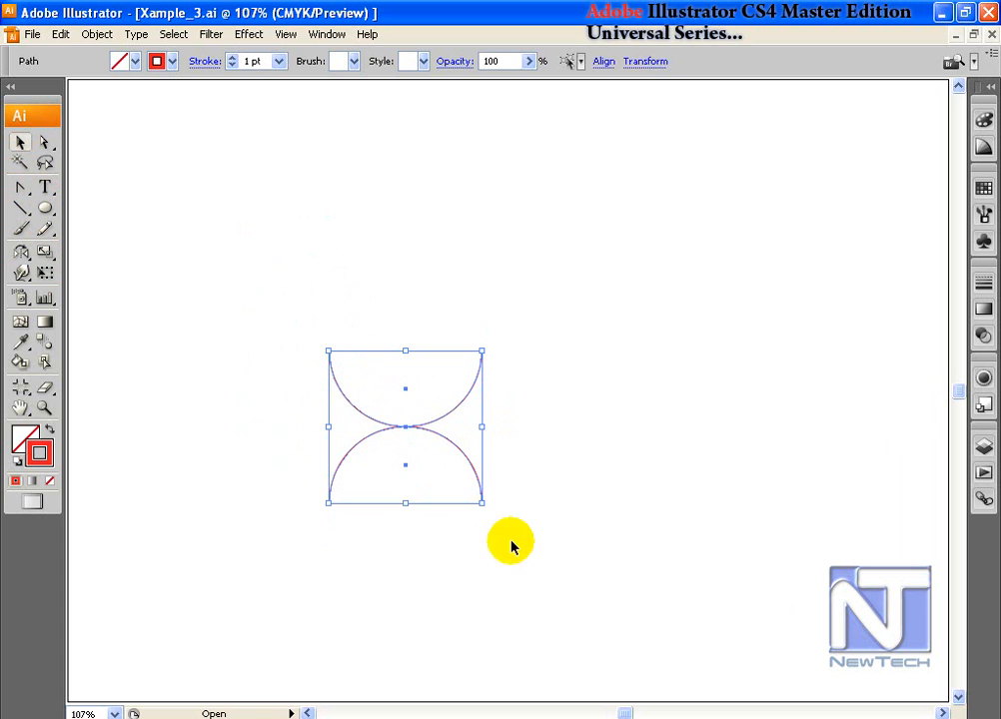
click(92, 40)
mouse_move(88, 54)
click(299, 187)
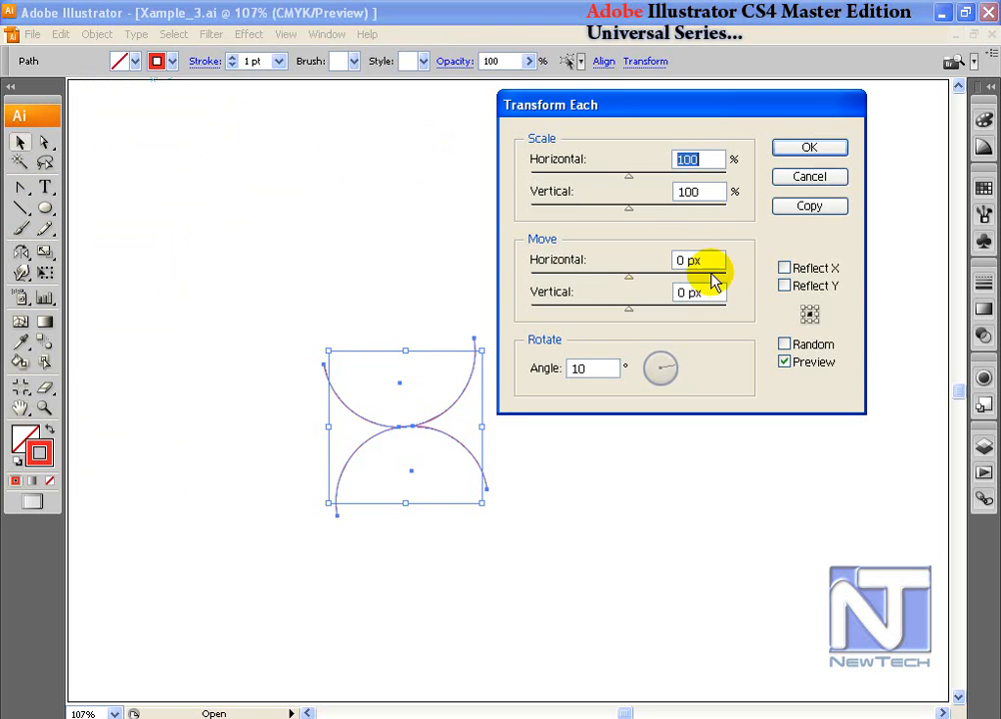
drag(697, 104, 713, 110)
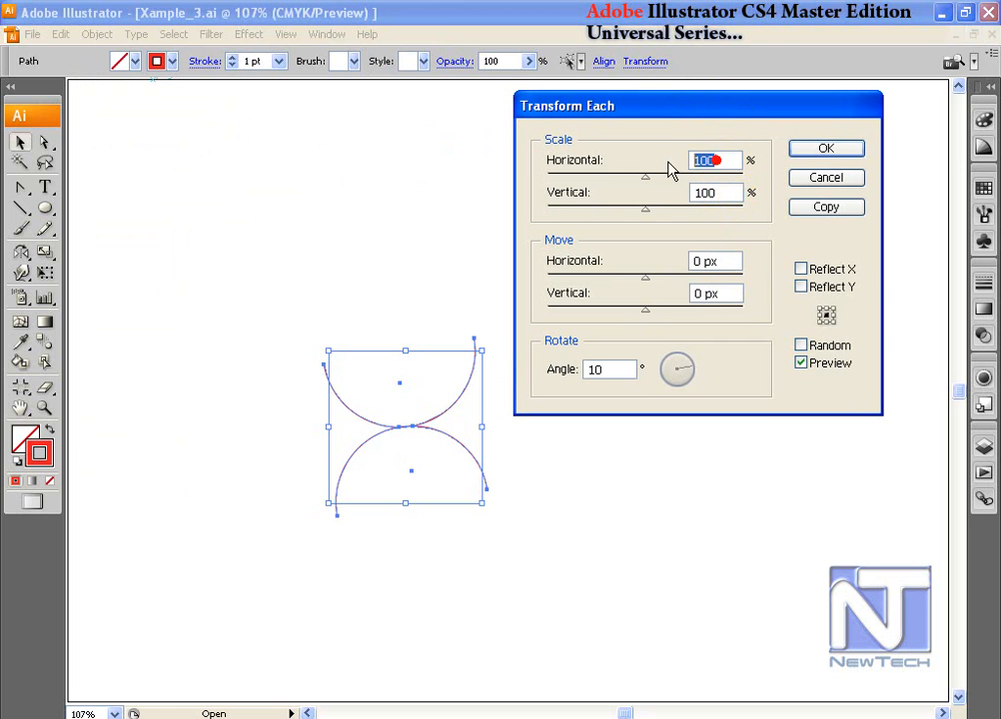
text(90)
key(Tab)
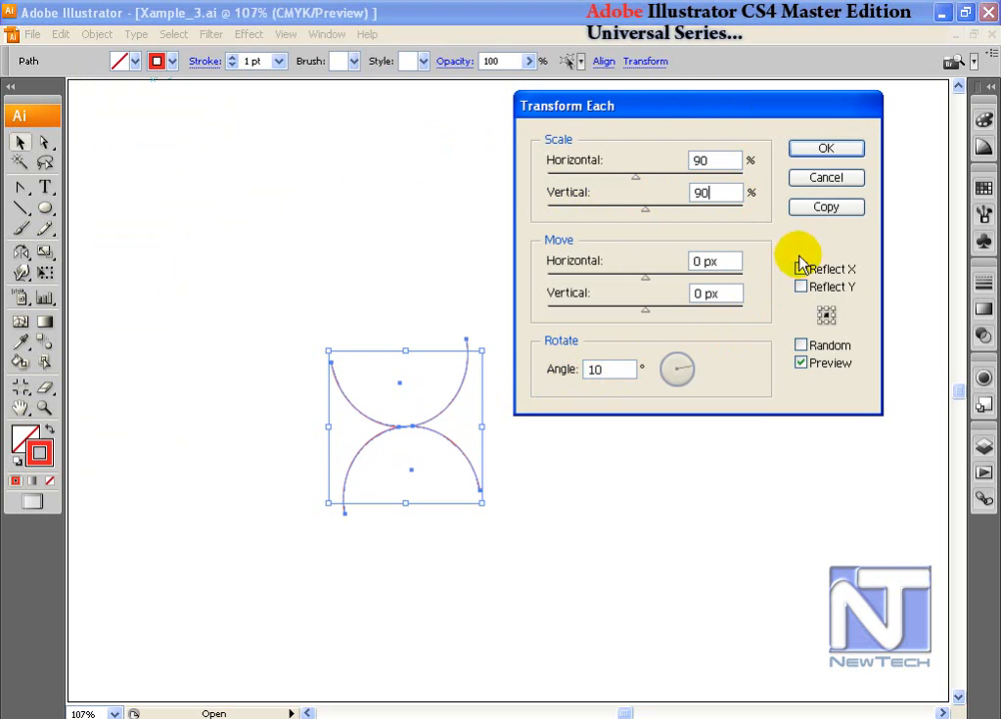
click(827, 207)
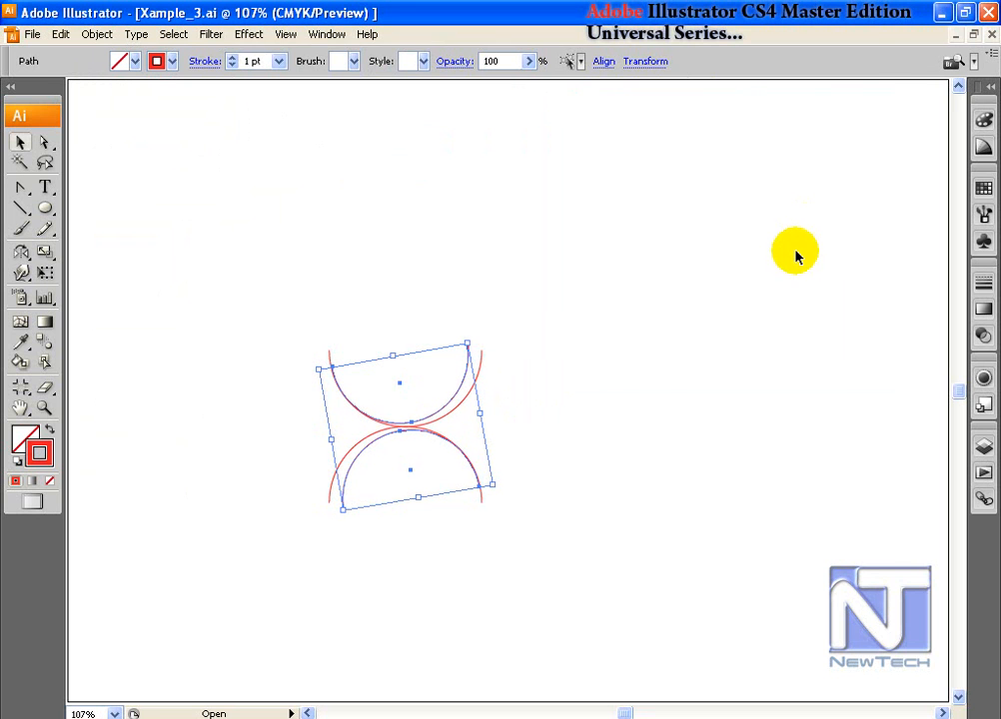
key(ctrl+d)
key(ctrl+d)
key(ctrl+d)
key(ctrl+d)
key(ctrl+d)
key(ctrl+d)
key(ctrl+d)
key(ctrl+d)
key(ctrl+d)
key(ctrl+d)
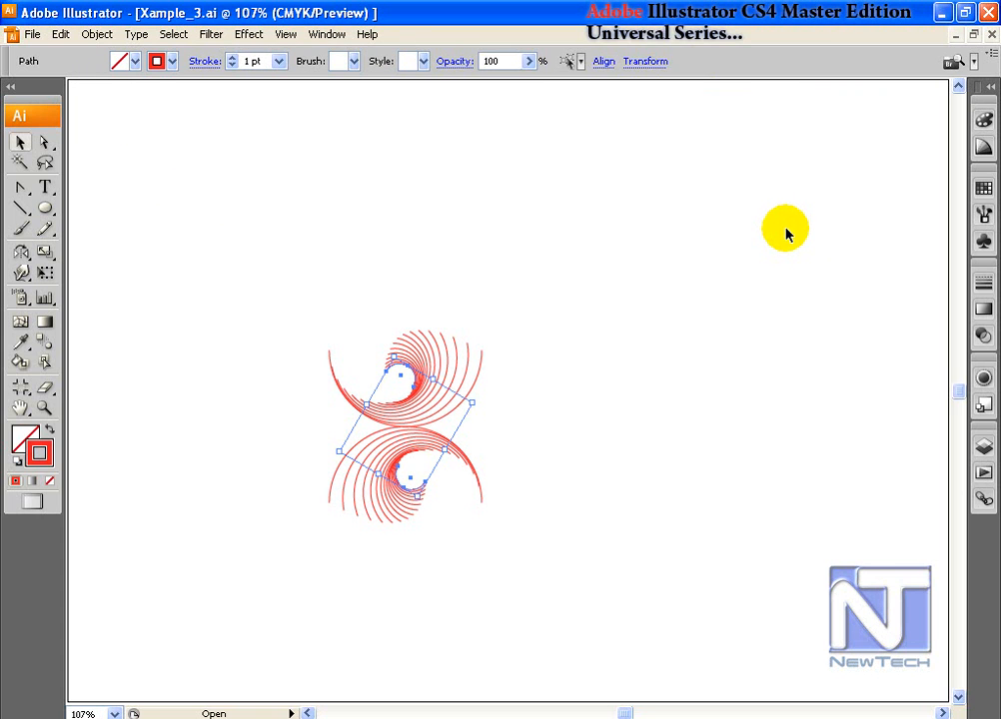
key(ctrl+d)
key(ctrl+d)
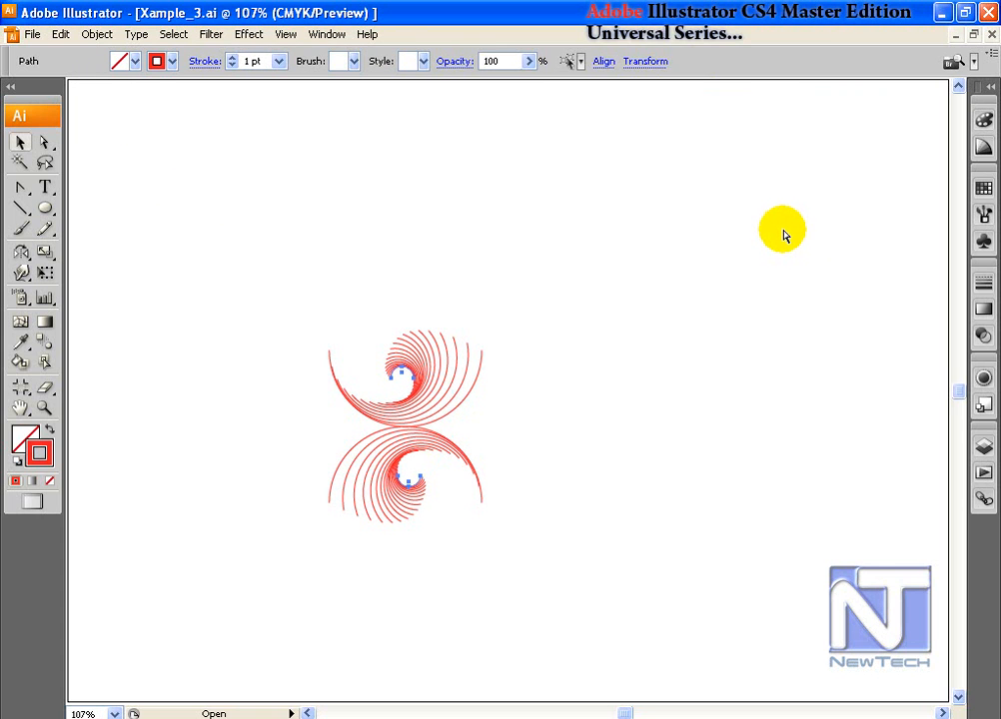
click(17, 137)
click(398, 189)
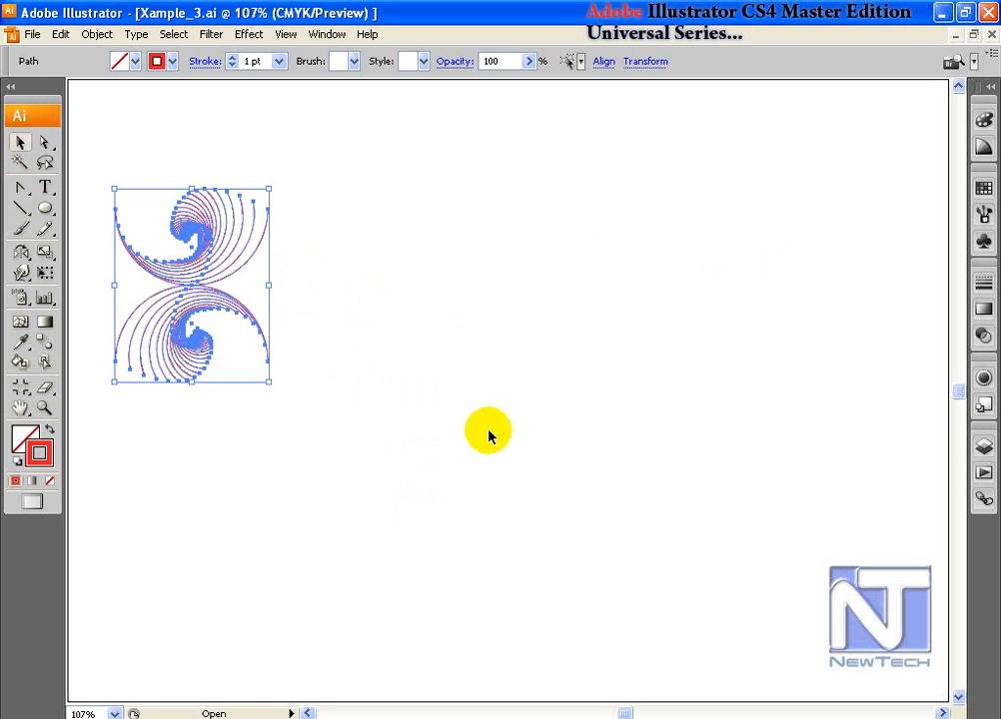
click(662, 244)
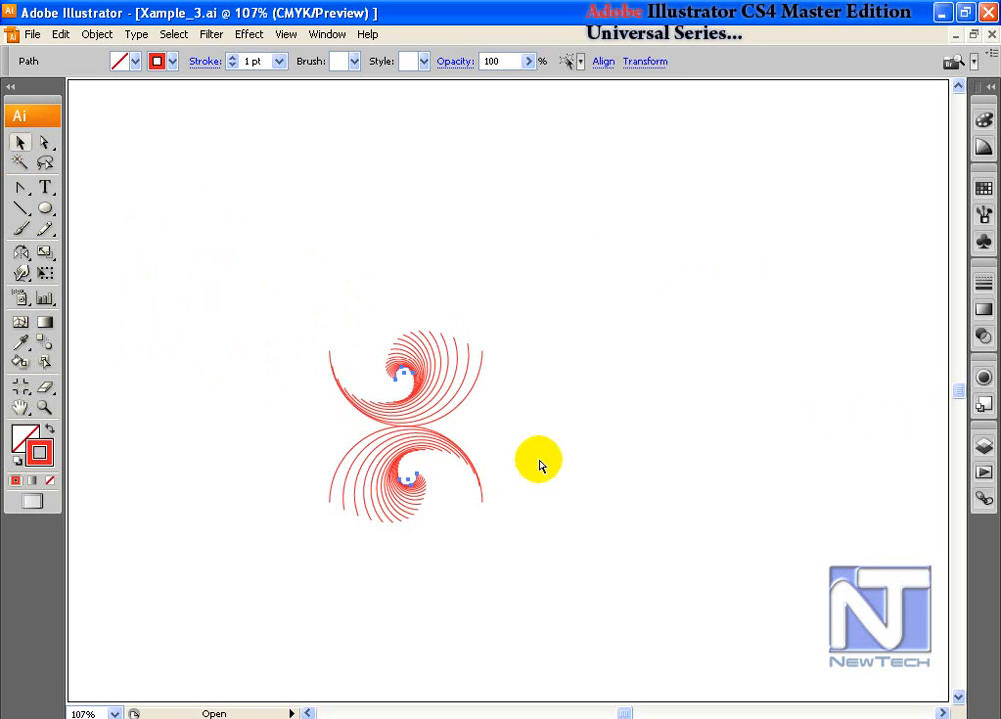
key(ctrl+z)
key(ctrl+z)
key(ctrl+z)
key(ctrl+z)
key(ctrl+z)
key(ctrl+z)
key(ctrl+z)
key(ctrl+z)
key(ctrl+z)
key(ctrl+z)
key(ctrl+z)
key(ctrl+z)
key(ctrl+z)
key(ctrl+z)
key(ctrl+z)
key(ctrl+z)
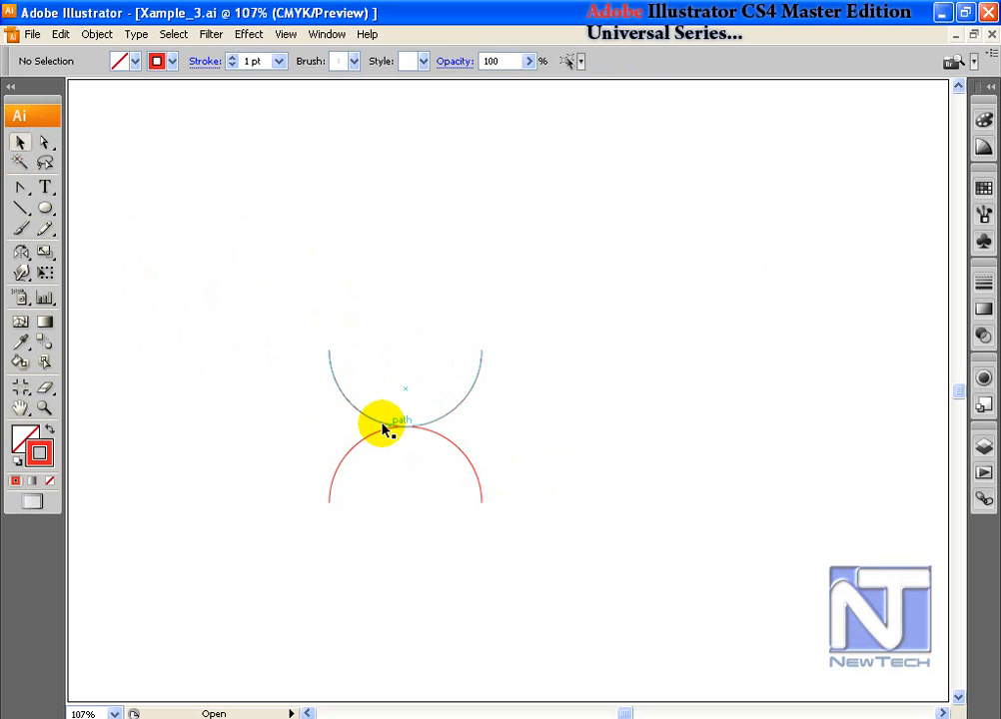
Step: Duplicate the two-arc shape to the right and select both pairs of arcs
drag(432, 377, 447, 470)
drag(465, 403, 620, 403)
drag(311, 275, 501, 504)
Step: Make scaled, rotated Transform Each copies and repeat them, then undo back to four arcs
click(91, 40)
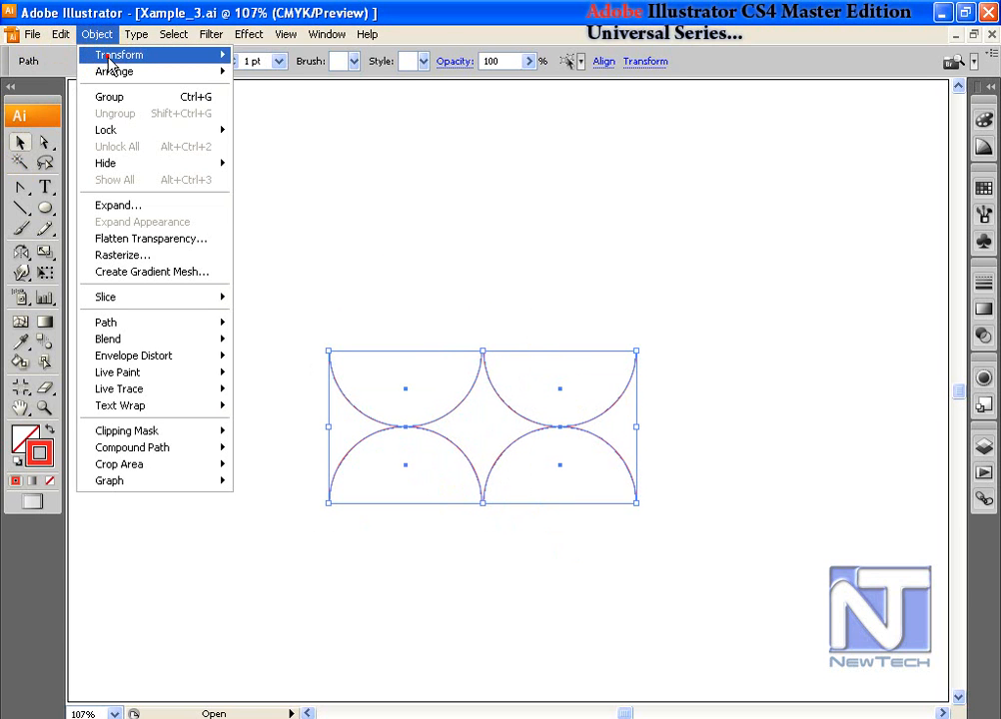
mouse_move(109, 55)
click(352, 187)
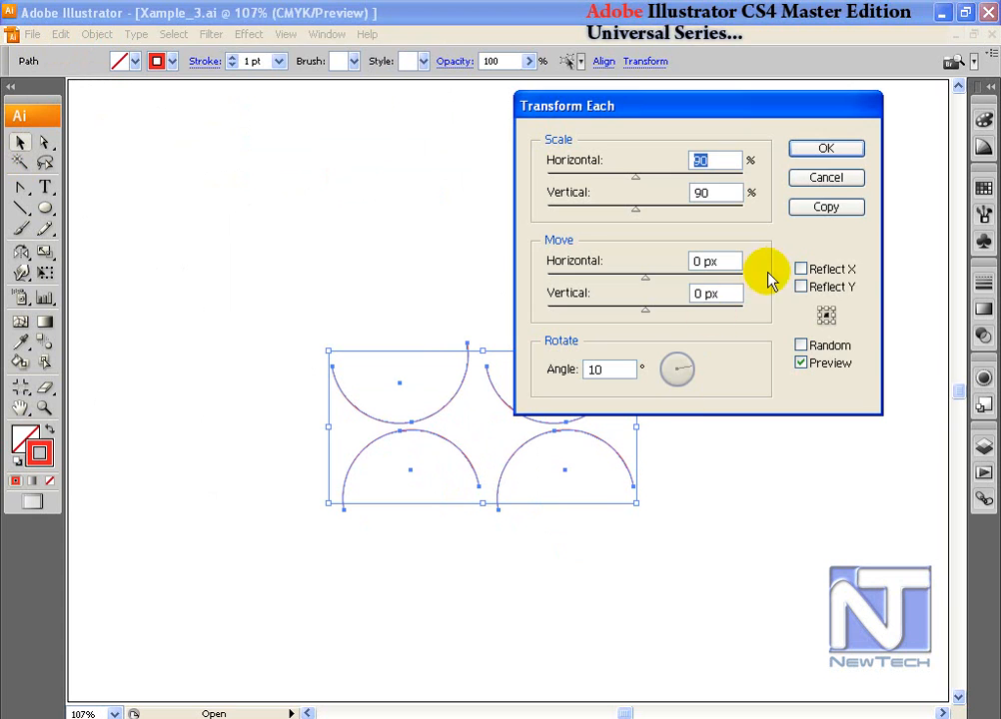
click(826, 217)
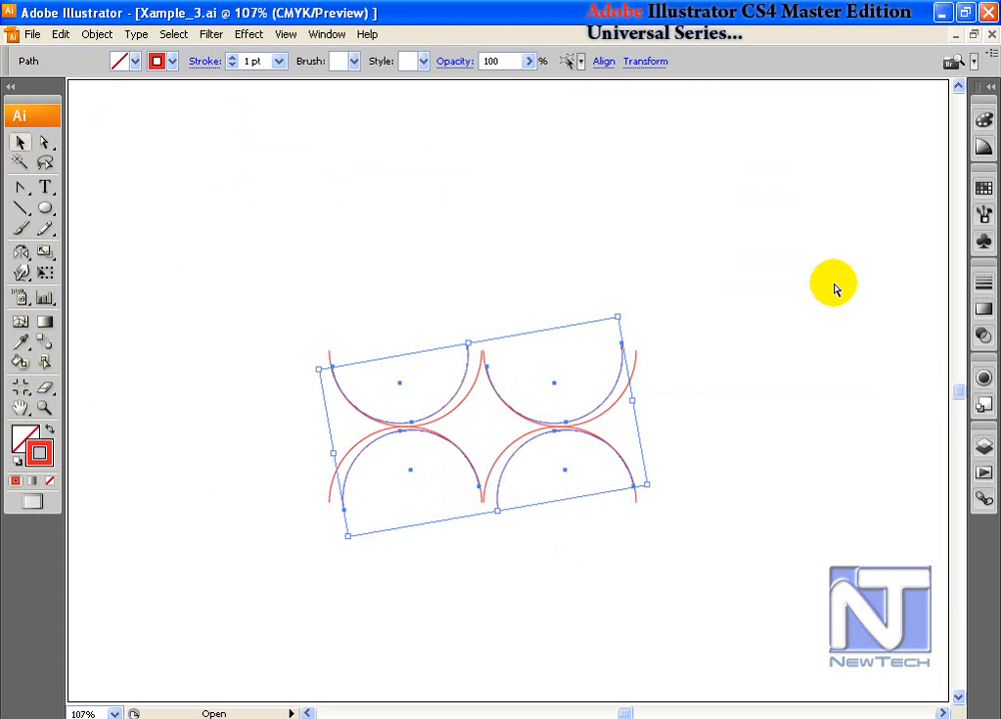
key(ctrl+d)
key(ctrl+d)
key(ctrl+d)
key(ctrl+d)
key(ctrl+d)
key(ctrl+d)
key(ctrl+d)
key(ctrl+d)
key(ctrl+d)
key(ctrl+d)
key(ctrl+d)
key(ctrl+d)
key(ctrl+d)
key(ctrl+d)
key(ctrl+d)
key(ctrl+d)
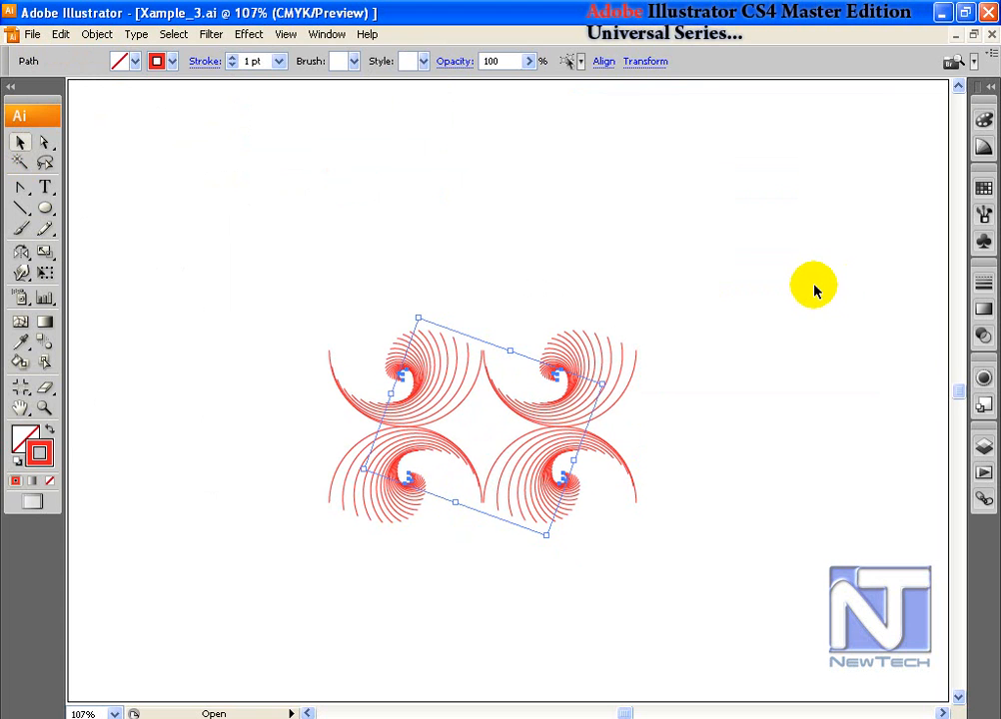
key(ctrl+d)
key(ctrl+z)
key(ctrl+z)
key(ctrl+z)
key(ctrl+z)
key(ctrl+z)
key(ctrl+z)
key(ctrl+z)
key(ctrl+z)
key(ctrl+z)
key(ctrl+z)
key(ctrl+z)
key(ctrl+z)
key(ctrl+z)
key(ctrl+z)
key(ctrl+z)
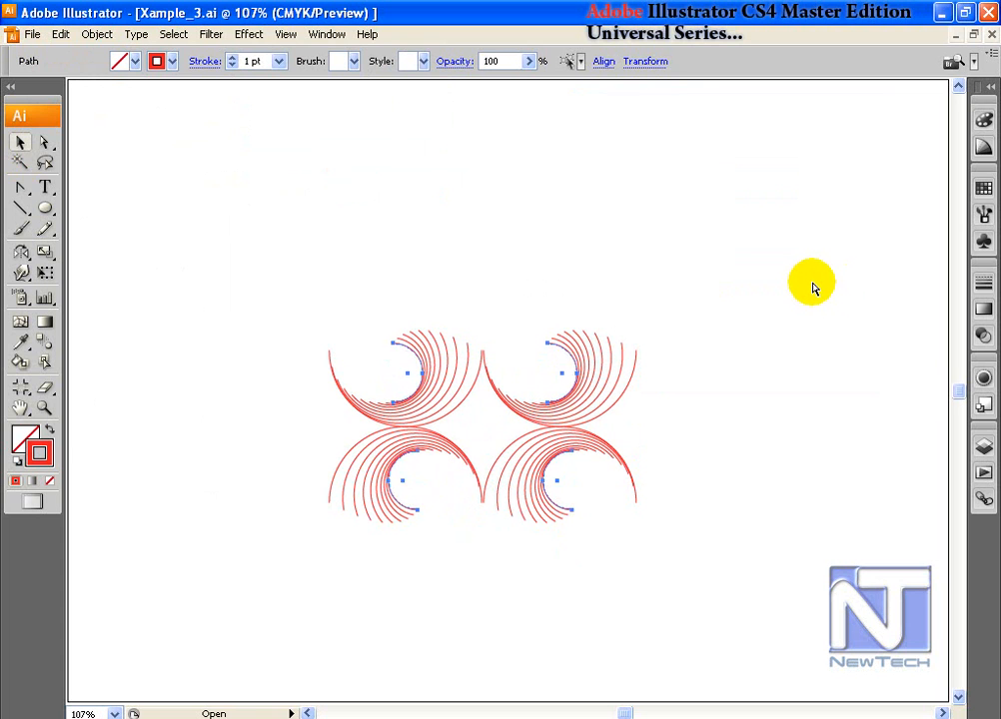
key(ctrl+z)
key(ctrl+a)
click(97, 34)
mouse_move(122, 58)
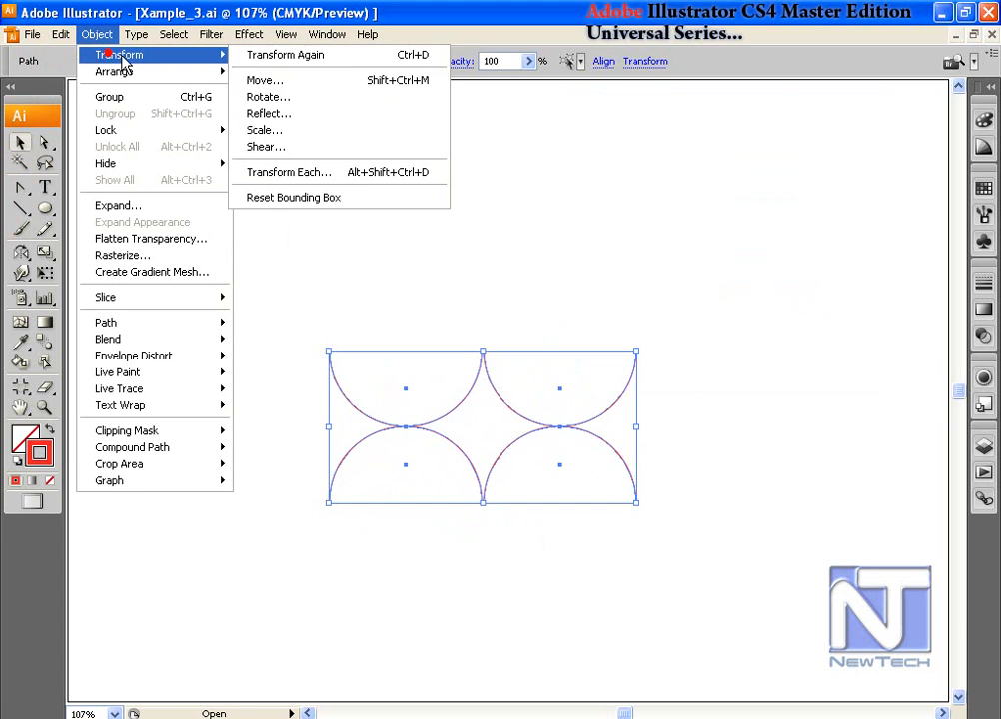
click(319, 172)
click(803, 270)
click(846, 208)
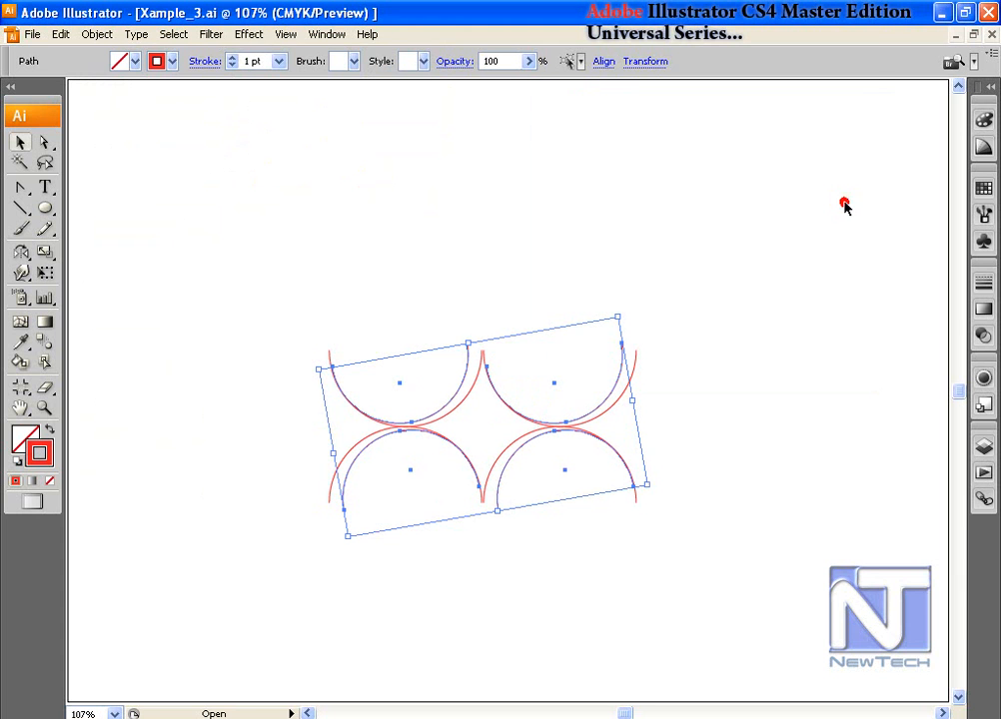
key(ctrl+d)
key(ctrl+d)
key(ctrl+d)
key(ctrl+d)
key(ctrl+d)
key(ctrl+d)
key(ctrl+d)
key(ctrl+d)
key(ctrl+d)
key(ctrl+d)
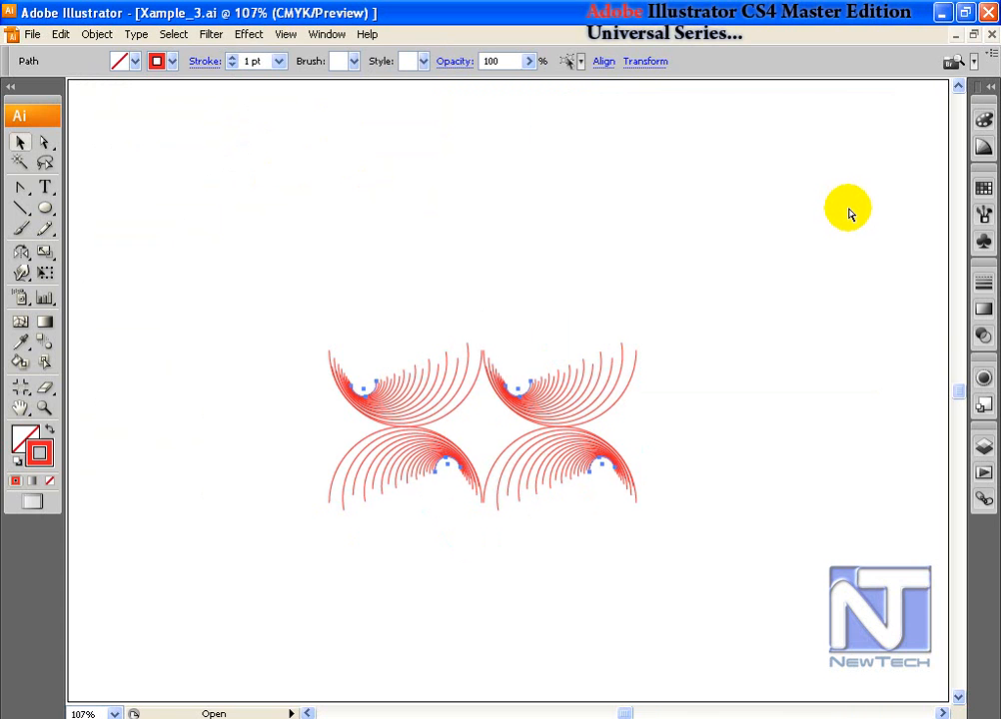
key(ctrl+z)
key(ctrl+z)
key(ctrl+z)
key(ctrl+z)
key(ctrl+z)
key(ctrl+z)
key(ctrl+z)
key(ctrl+z)
key(ctrl+z)
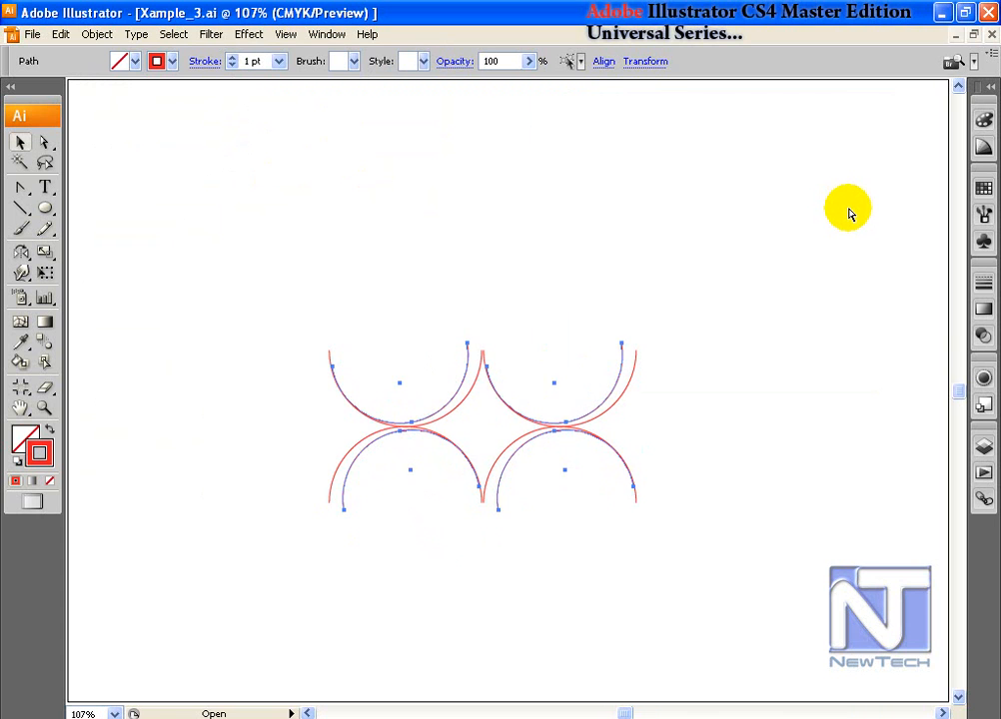
key(ctrl+z)
key(ctrl+a)
click(95, 35)
mouse_move(126, 81)
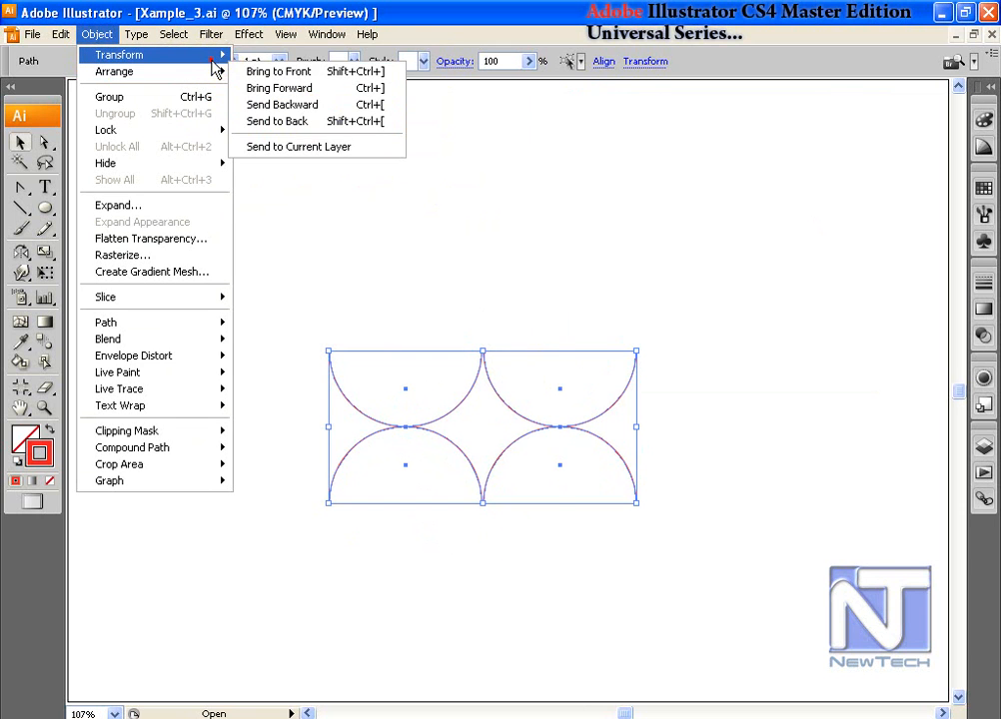
mouse_move(214, 58)
click(386, 174)
click(801, 269)
click(801, 286)
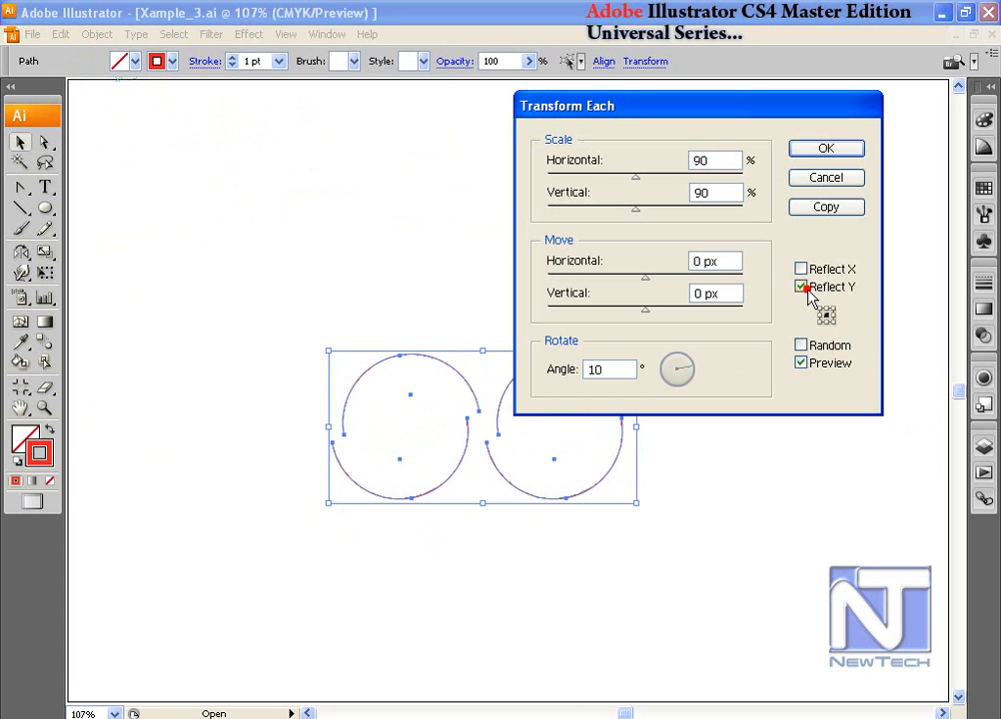
click(825, 210)
key(ctrl+d)
key(ctrl+d)
key(ctrl+d)
key(ctrl+d)
key(ctrl+z)
key(ctrl+z)
key(ctrl+z)
key(ctrl+z)
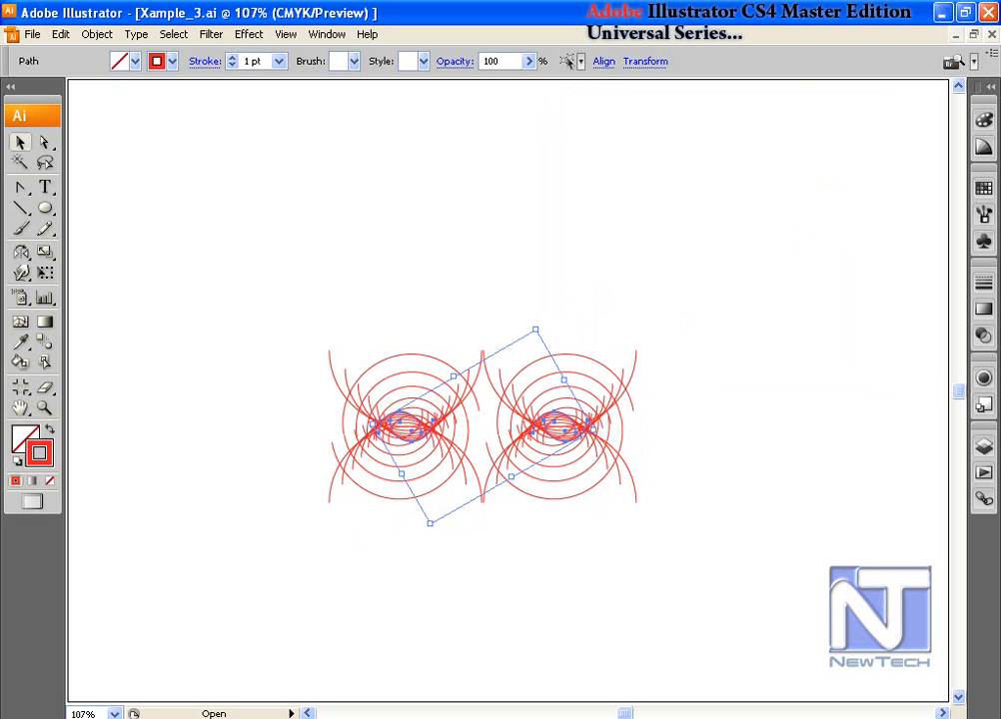
key(ctrl+z)
key(ctrl+z)
key(ctrl+z)
key(ctrl+z)
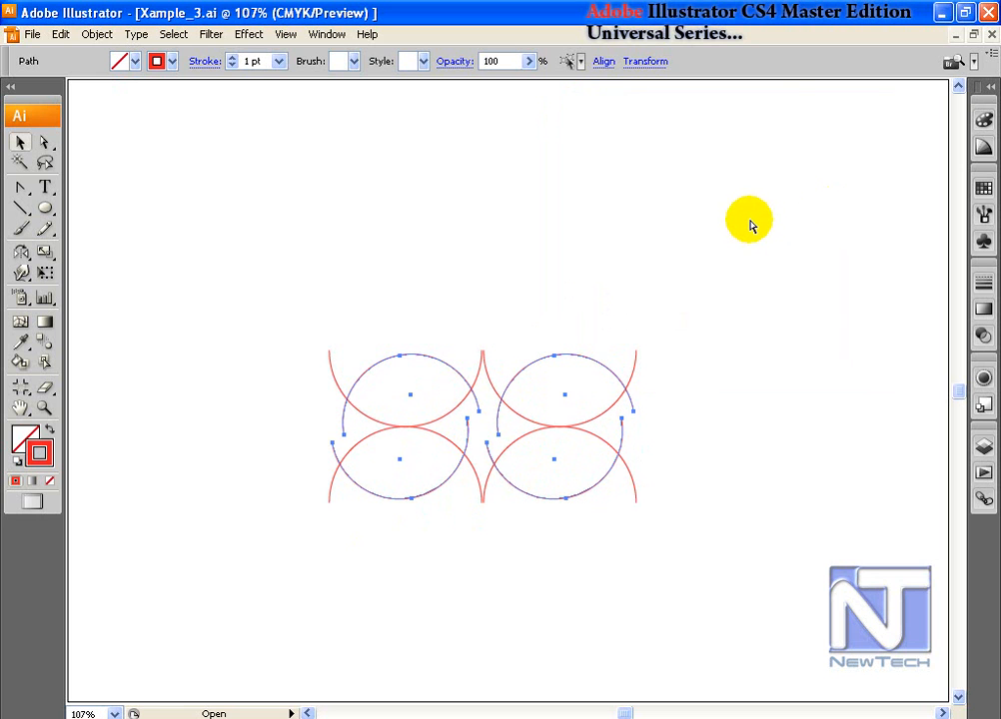
click(97, 34)
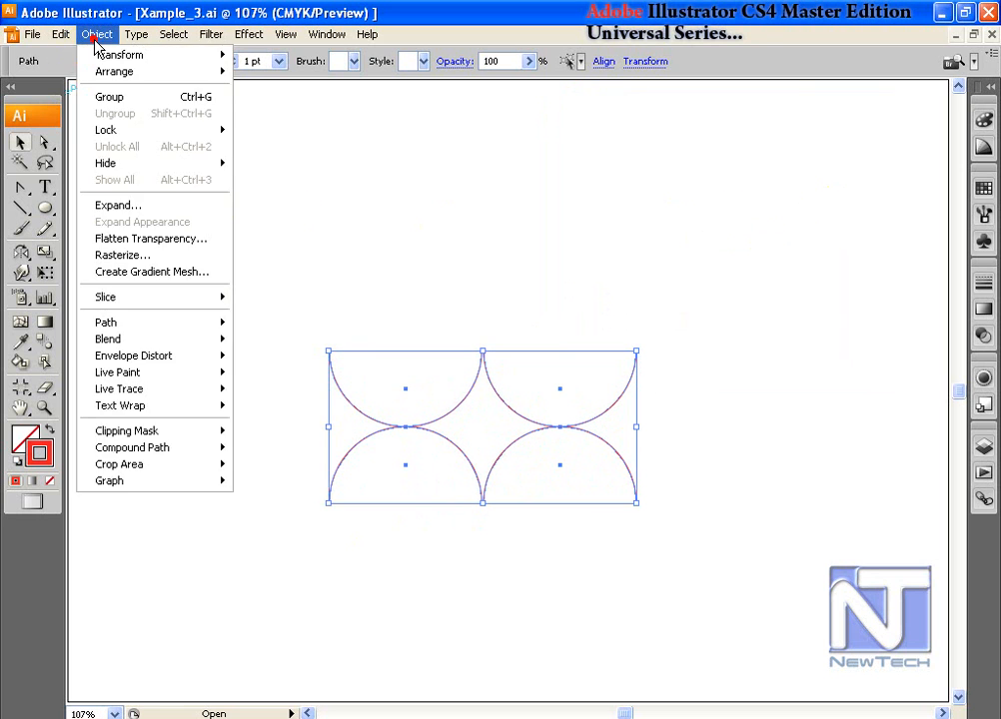
mouse_move(128, 57)
click(335, 171)
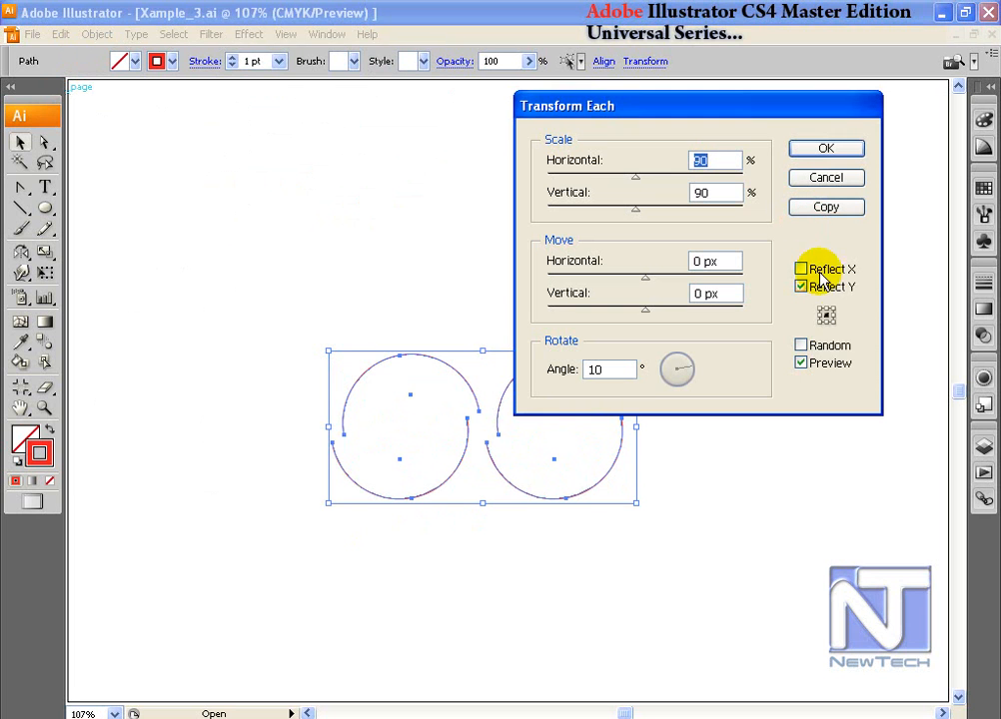
click(819, 323)
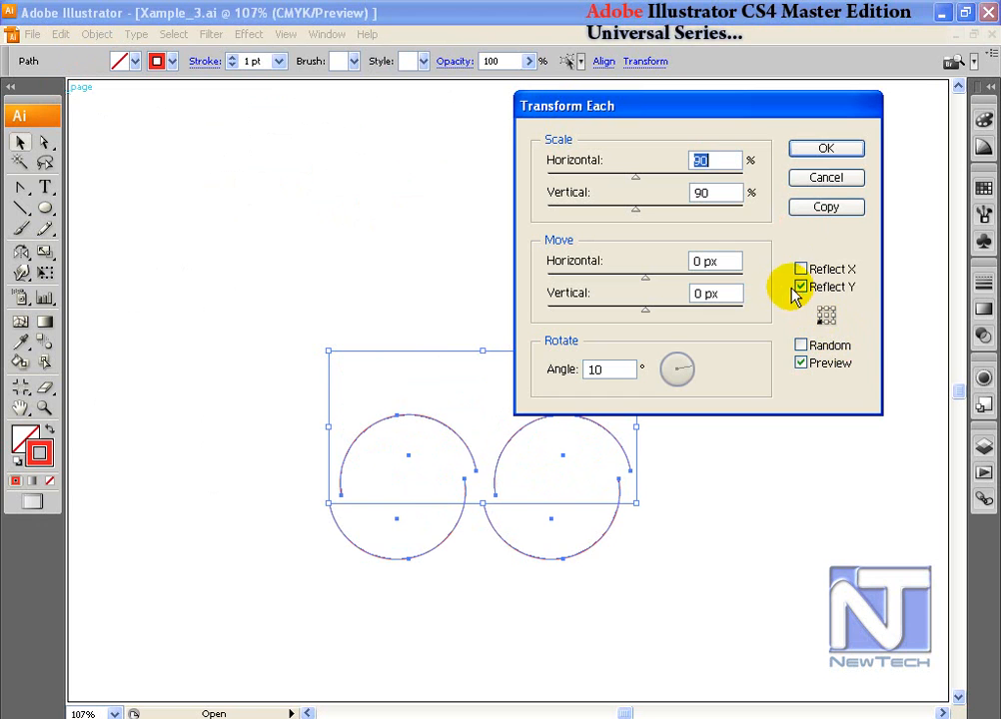
click(802, 286)
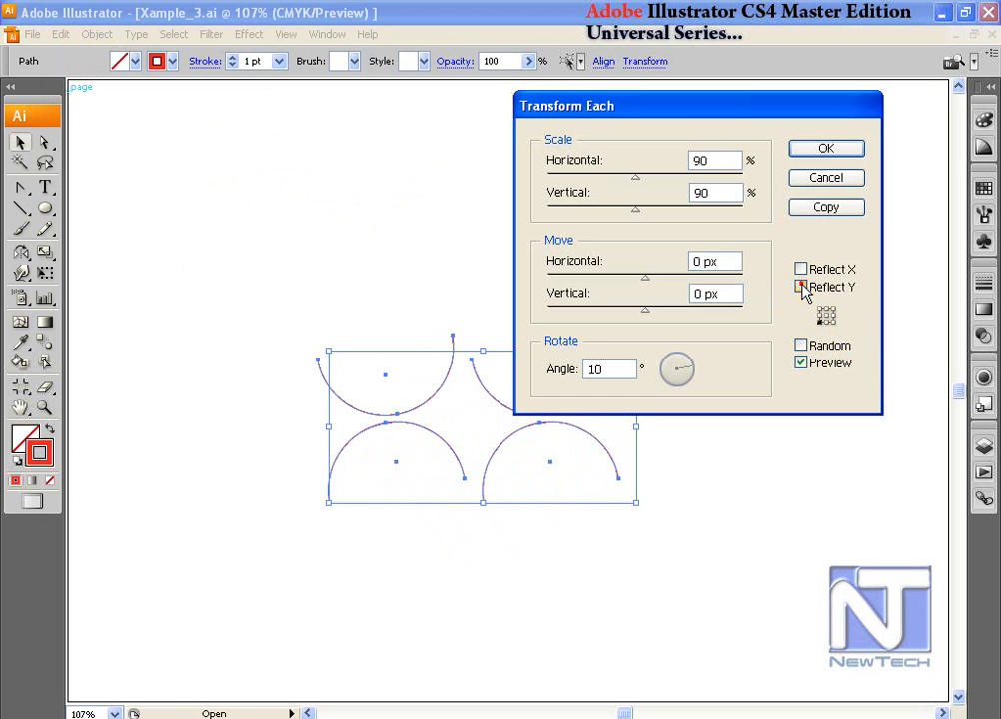
click(827, 207)
key(ctrl+d)
key(ctrl+d)
key(ctrl+d)
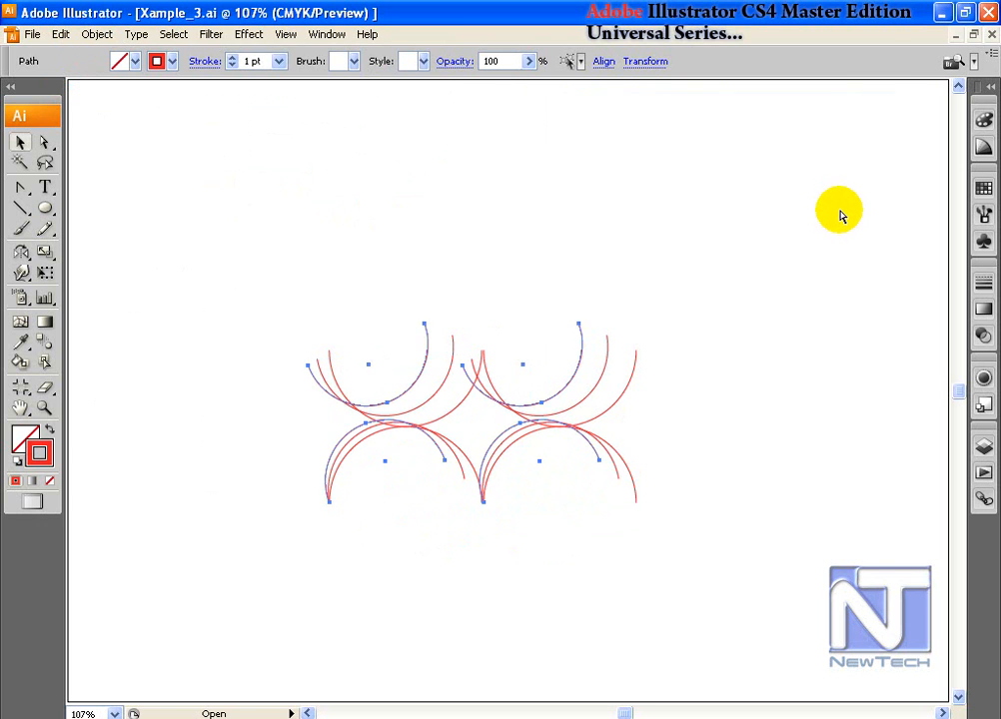
key(ctrl+d)
key(ctrl+d)
key(ctrl+d)
key(ctrl+d)
key(ctrl+d)
key(ctrl+d)
key(ctrl+d)
key(ctrl+d)
key(ctrl+d)
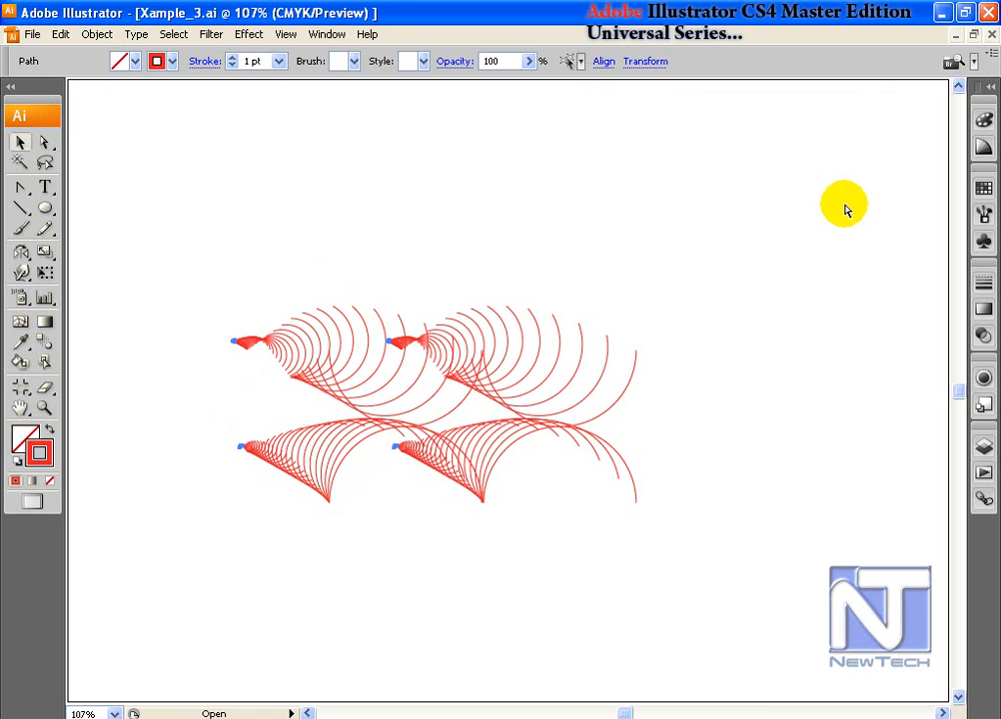
key(ctrl+z)
key(ctrl+z)
key(ctrl+z)
key(ctrl+z)
key(ctrl+z)
key(ctrl+z)
key(ctrl+z)
key(ctrl+z)
key(ctrl+z)
key(ctrl+z)
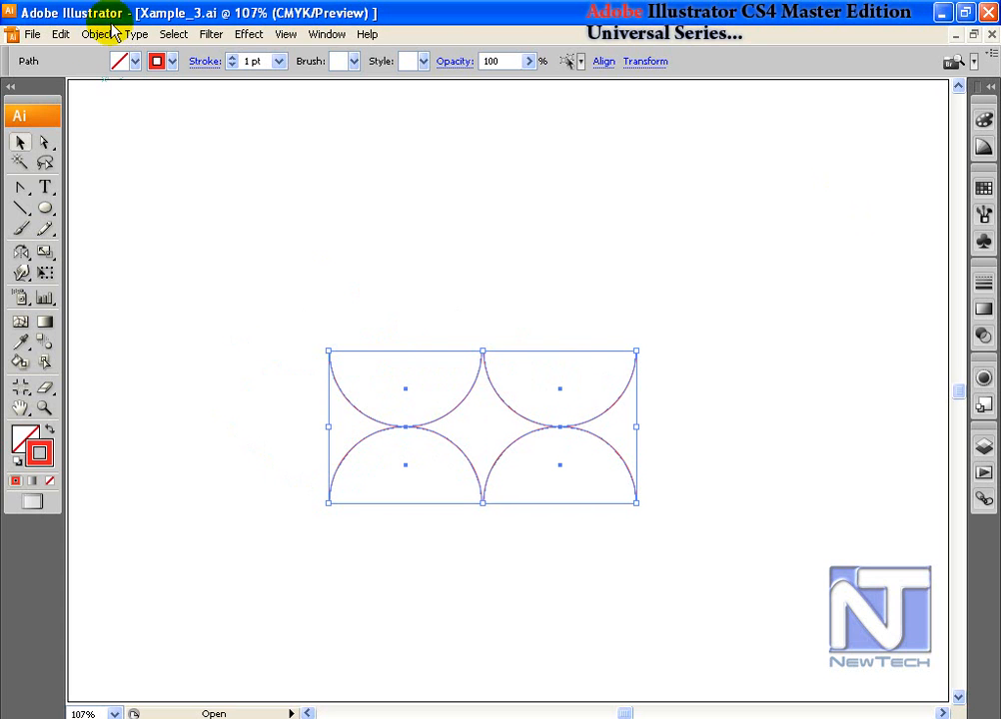
Step: Copy each arc with Transform Each at centre reference, 5° angle, 90% scale, then repeat it
click(101, 34)
mouse_move(108, 56)
click(314, 171)
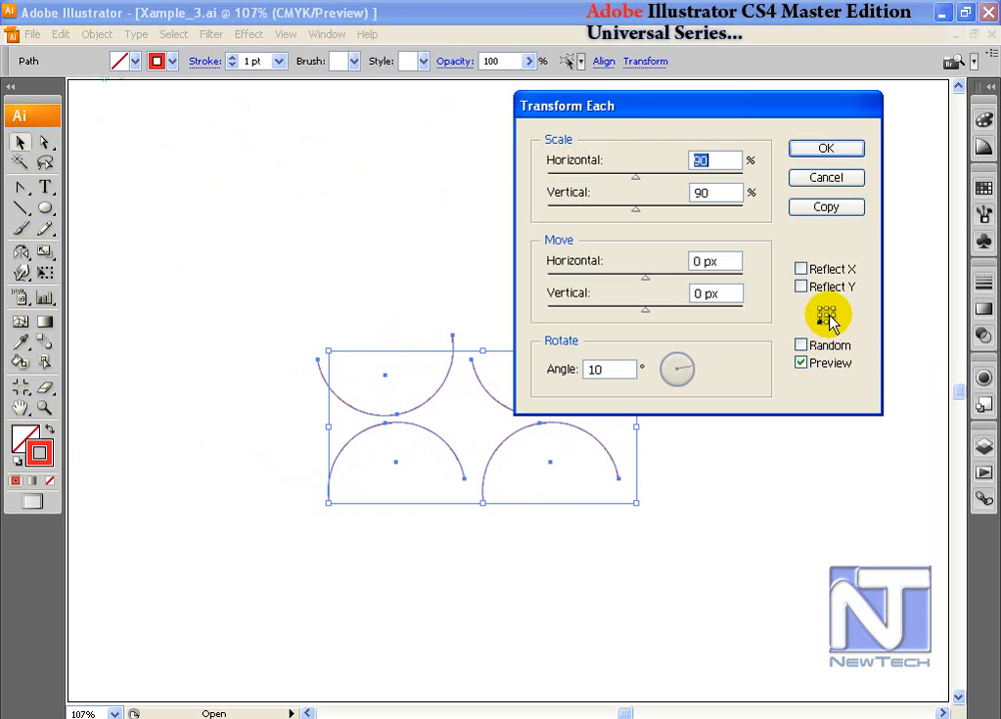
click(826, 314)
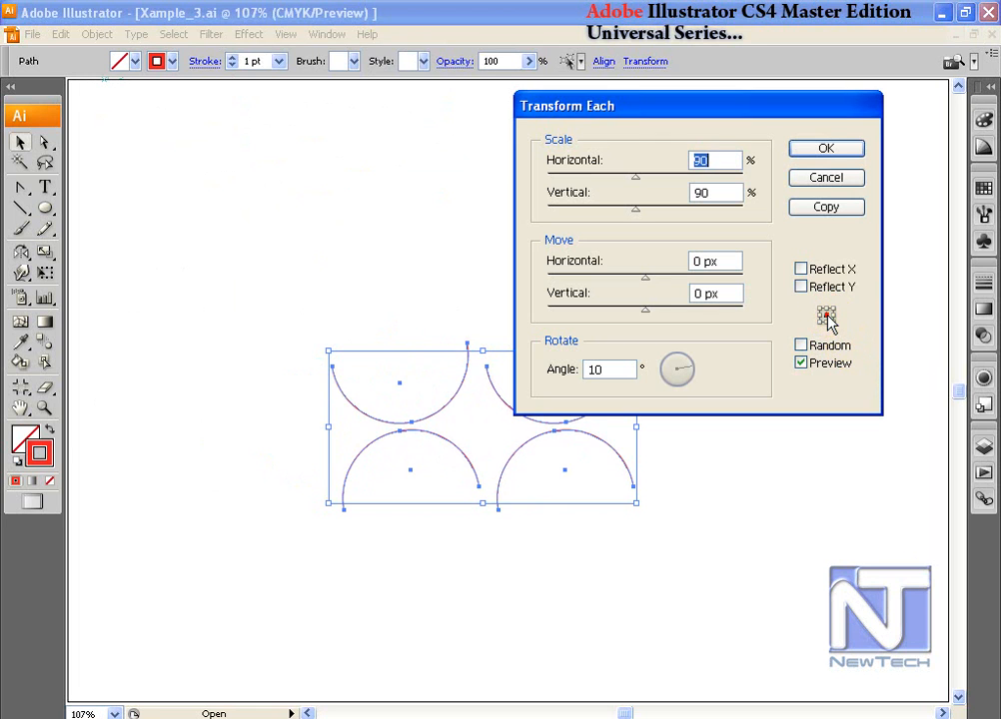
double_click(613, 372)
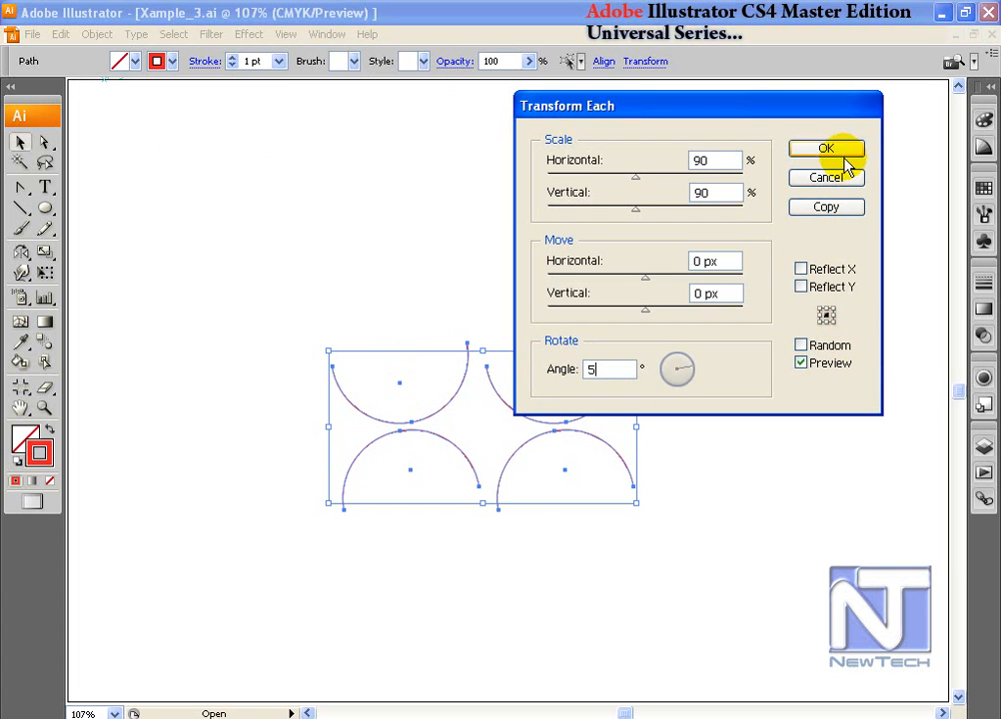
click(829, 209)
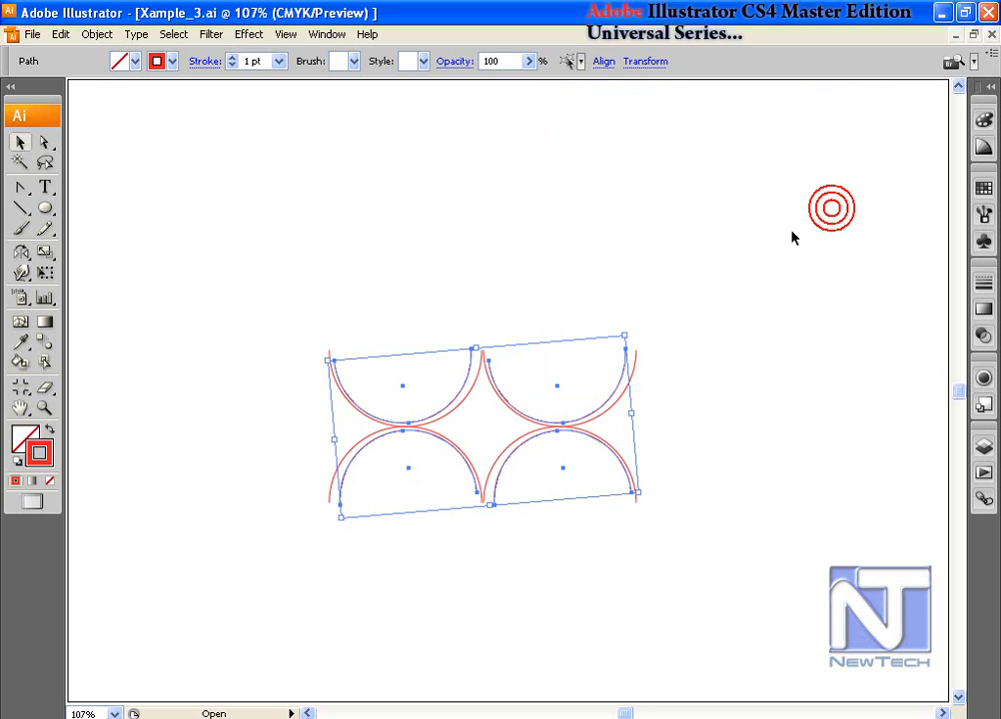
key(ctrl+d)
key(ctrl+d)
key(ctrl+d)
key(ctrl+d)
key(ctrl+d)
key(ctrl+d)
key(ctrl+d)
key(ctrl+d)
key(ctrl+d)
key(ctrl+d)
key(ctrl+d)
key(ctrl+d)
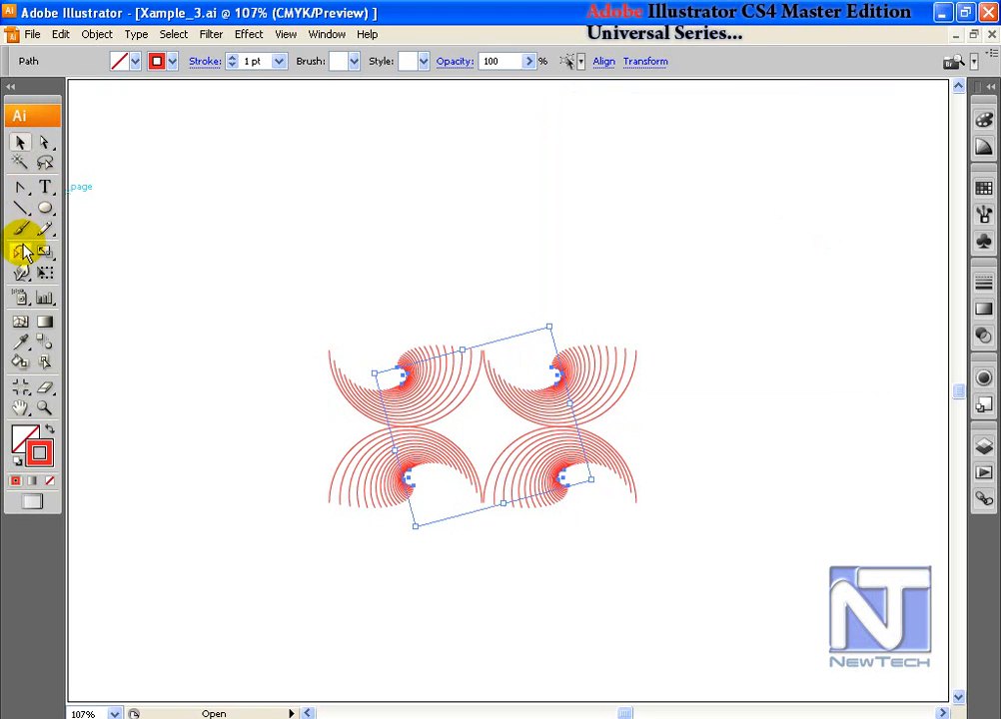
Step: Select the top-left spiral fan and rotate a copy around a pivot beside it
click(21, 252)
click(19, 142)
click(359, 317)
click(328, 384)
click(21, 252)
click(493, 396)
mouse_move(492, 396)
mouse_down()
mouse_move(479, 351)
mouse_move(485, 376)
mouse_up()
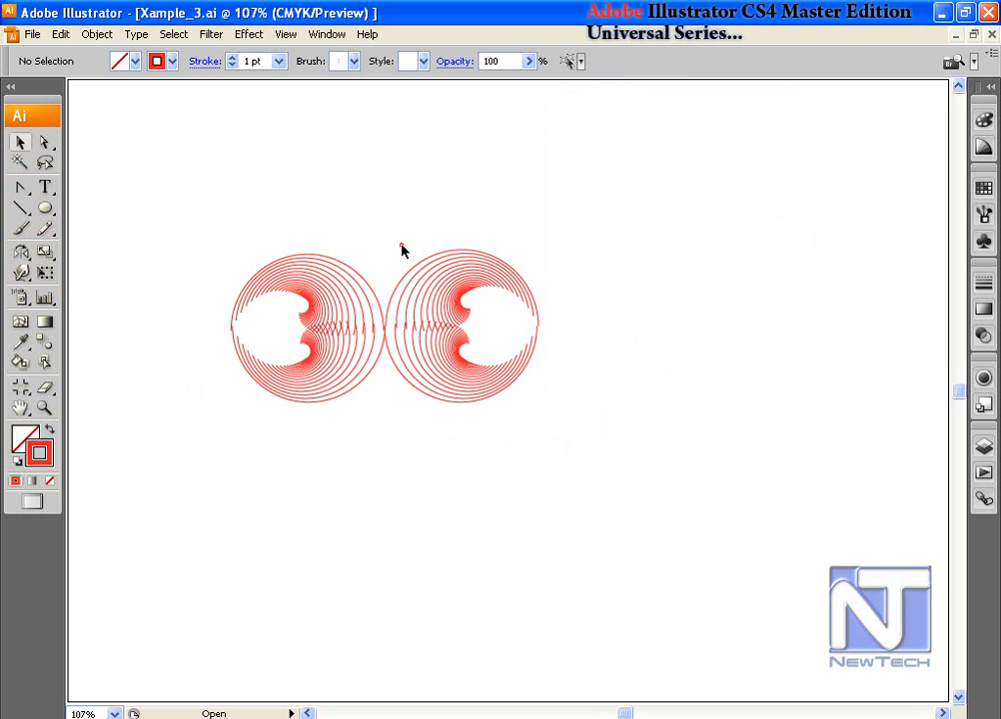
Step: Move the right circle group leftward, then select all artwork and delete it
drag(479, 380, 310, 374)
click(490, 458)
click(692, 509)
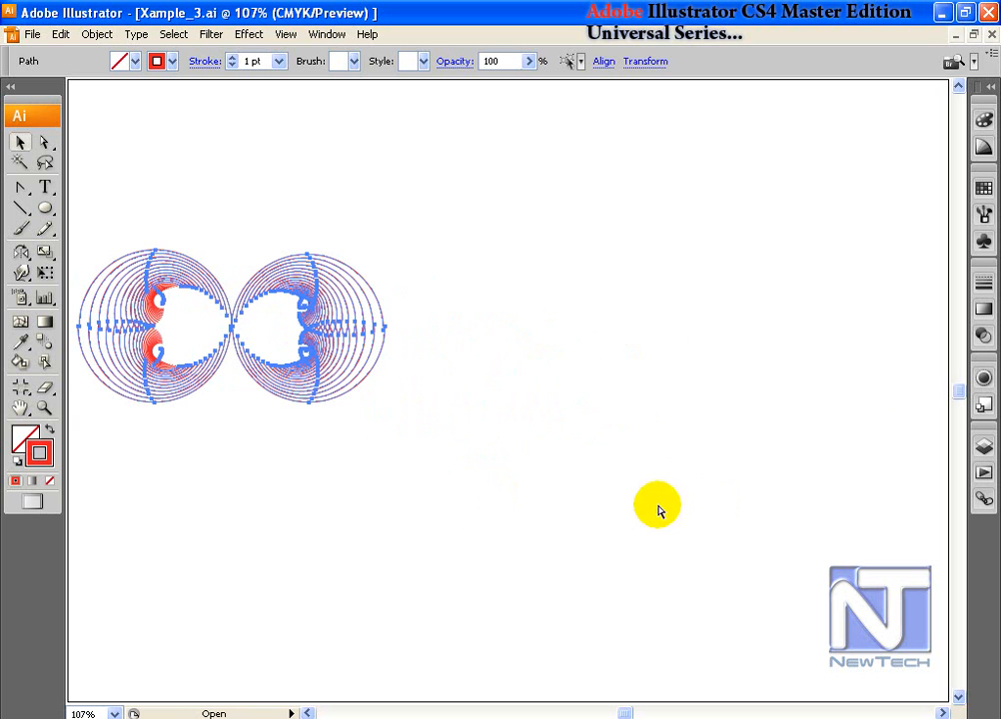
click(384, 498)
drag(146, 268, 613, 411)
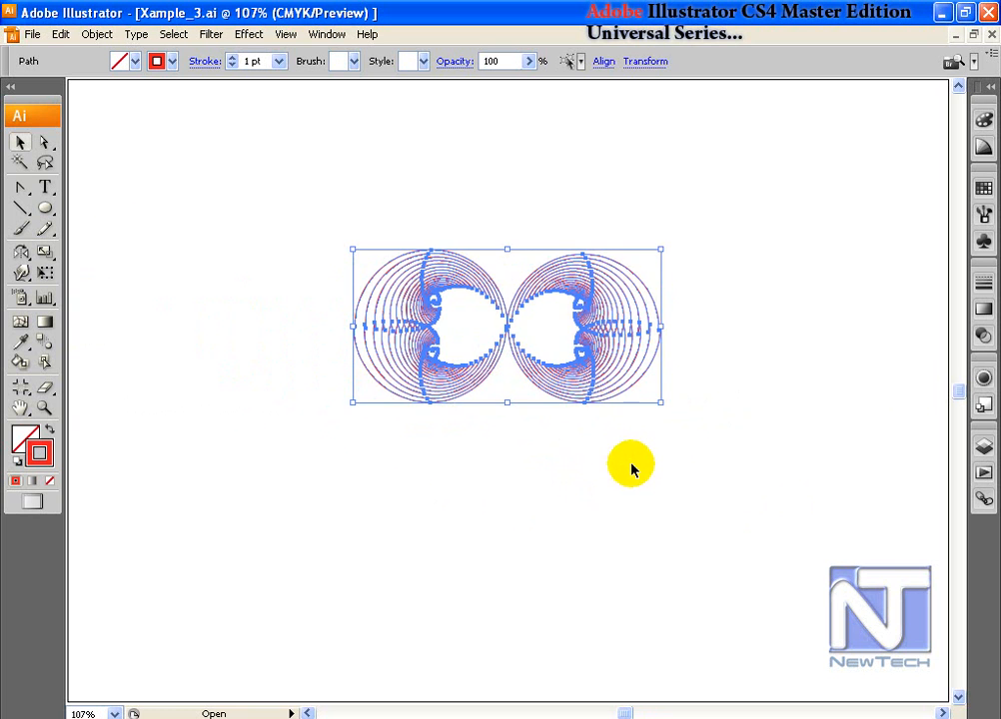
click(631, 467)
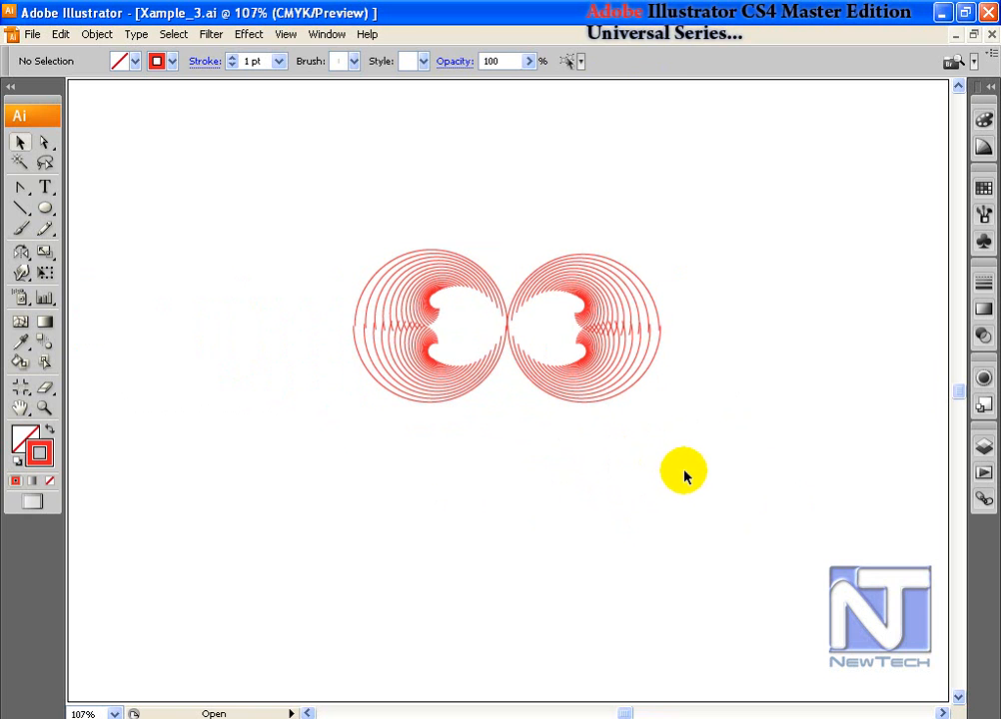
key(ctrl+a)
key(Delete)
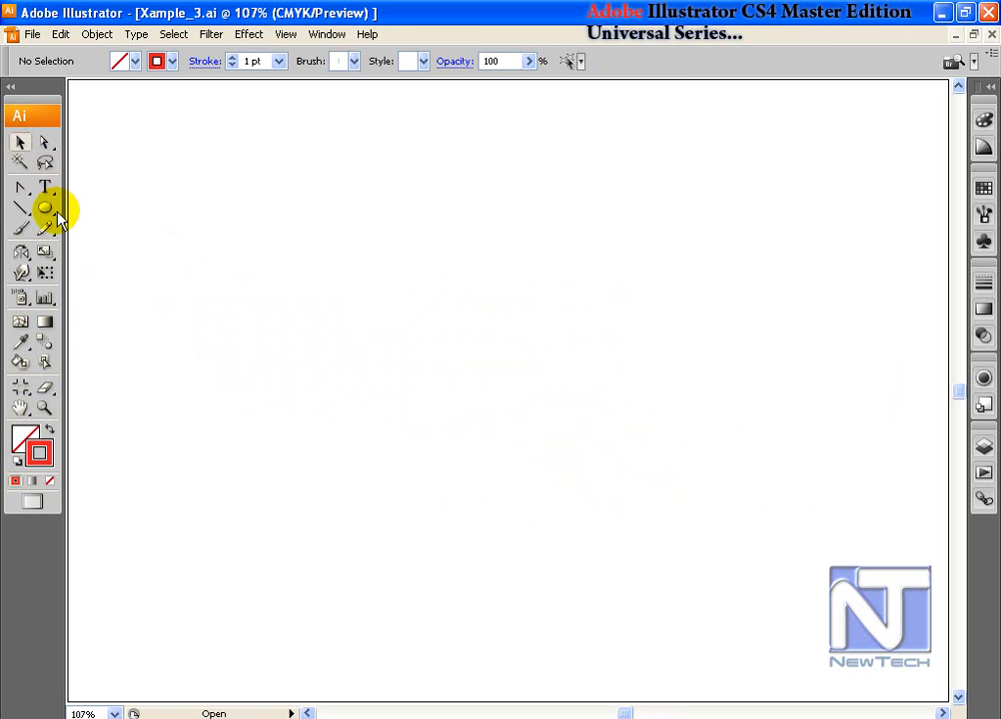
Step: Draw a circle and pull its left anchor out into a wide pointed lens tip
drag(46, 209, 125, 253)
drag(394, 322, 487, 408)
click(21, 142)
click(42, 143)
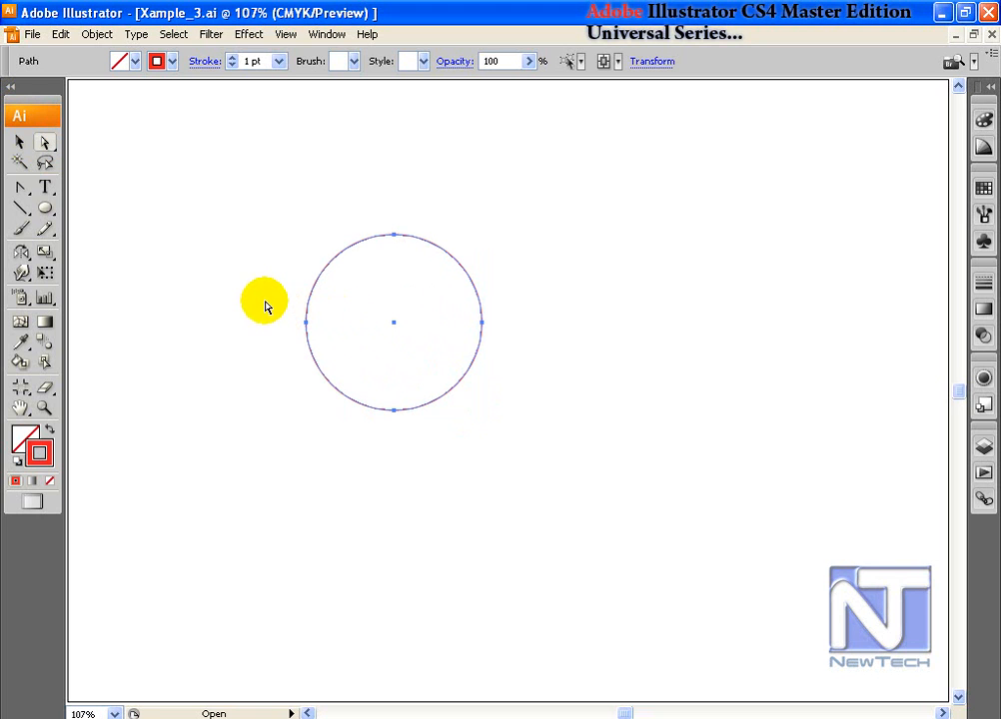
drag(267, 301, 309, 331)
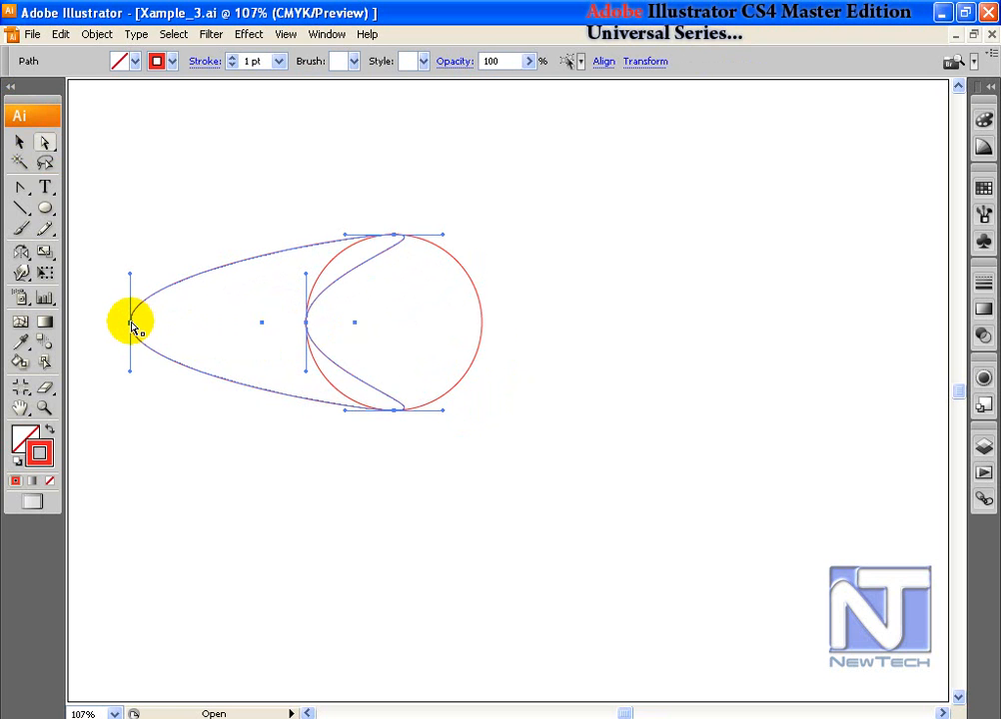
drag(131, 326, 482, 329)
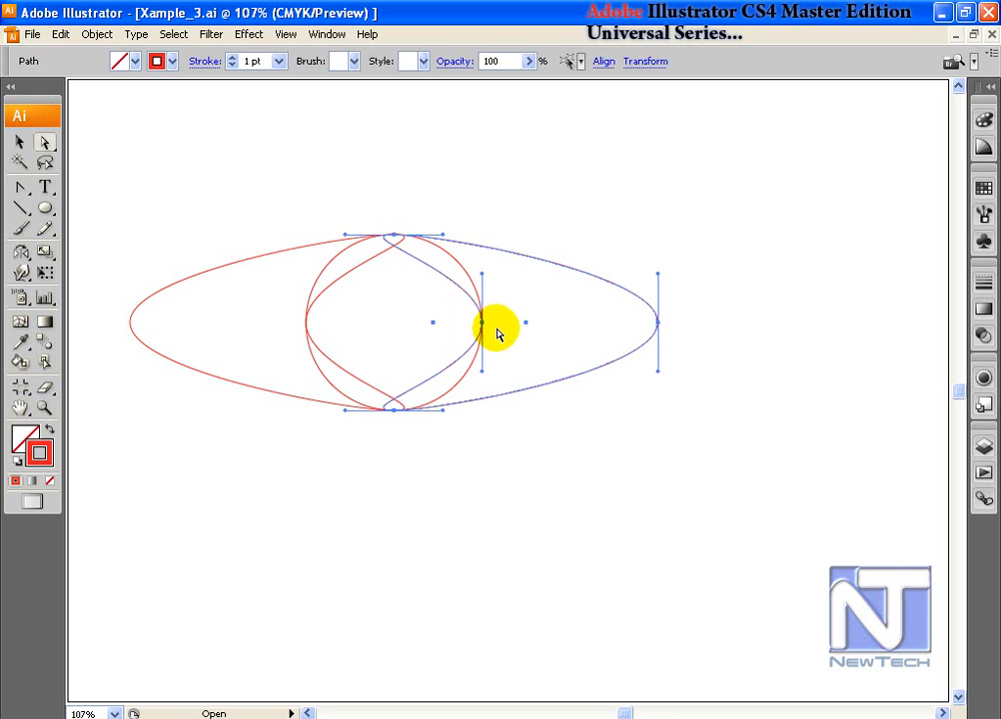
Step: Select both the circle and the lens shape together
click(20, 141)
click(342, 163)
drag(316, 216, 472, 425)
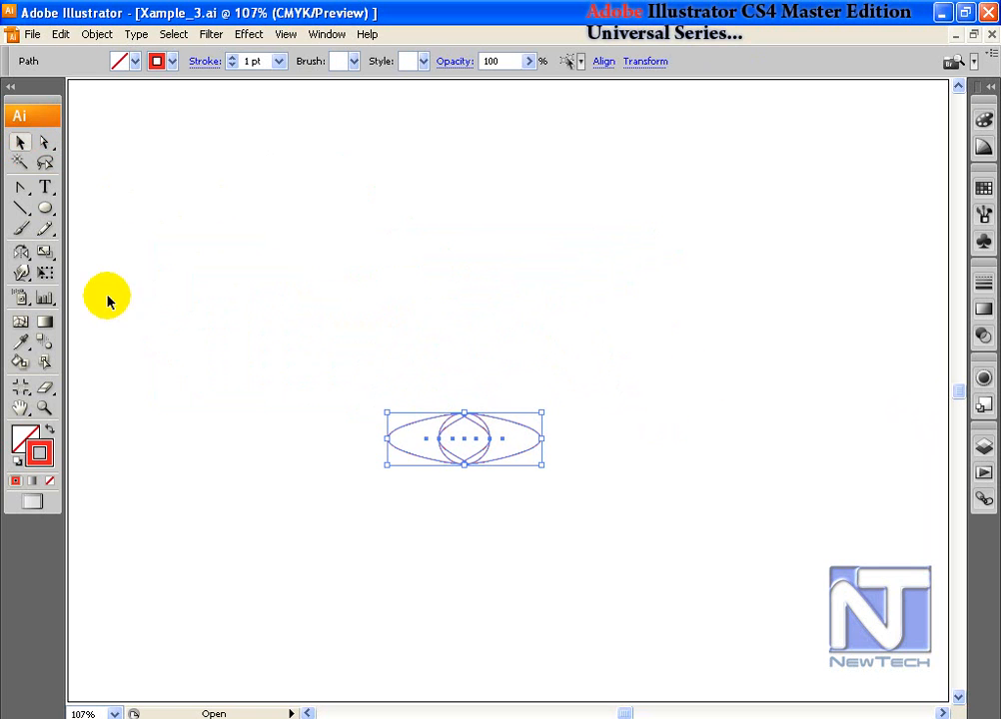
drag(21, 252, 66, 257)
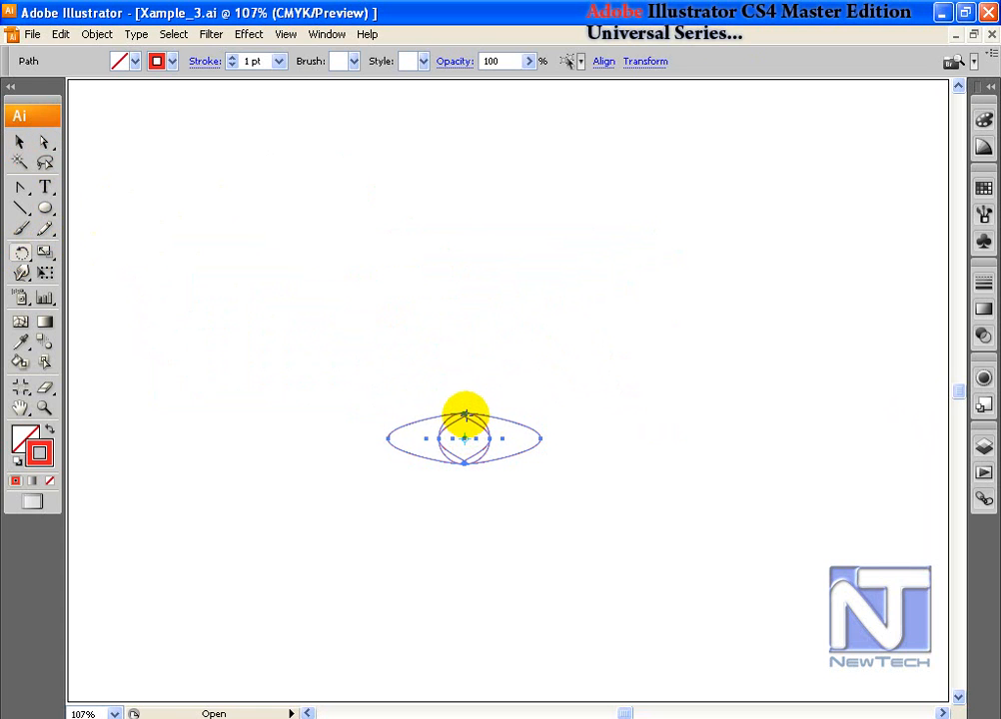
click(387, 439)
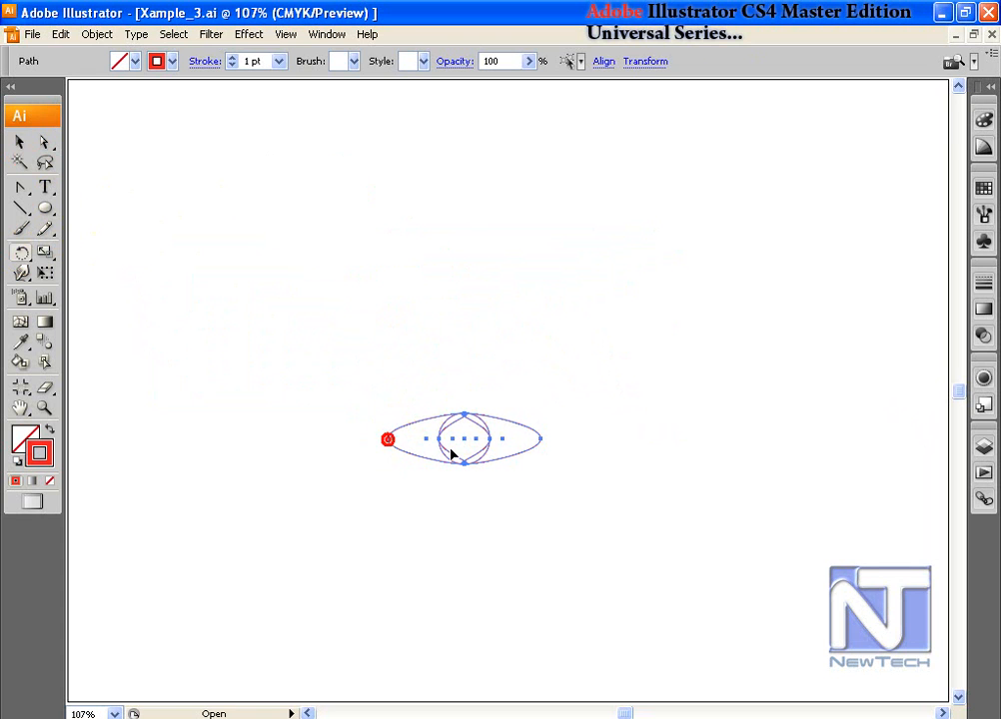
drag(541, 443, 546, 406)
key(ctrl+d)
key(ctrl+d)
key(ctrl+d)
key(ctrl+d)
key(ctrl+d)
key(ctrl+d)
key(ctrl+d)
key(ctrl+d)
key(ctrl+d)
key(ctrl+d)
key(ctrl+d)
key(ctrl+d)
key(ctrl+d)
key(ctrl+d)
key(ctrl+d)
key(ctrl+d)
key(ctrl+d)
key(ctrl+d)
key(ctrl+d)
key(ctrl+d)
key(ctrl+d)
key(ctrl+d)
click(20, 142)
click(317, 192)
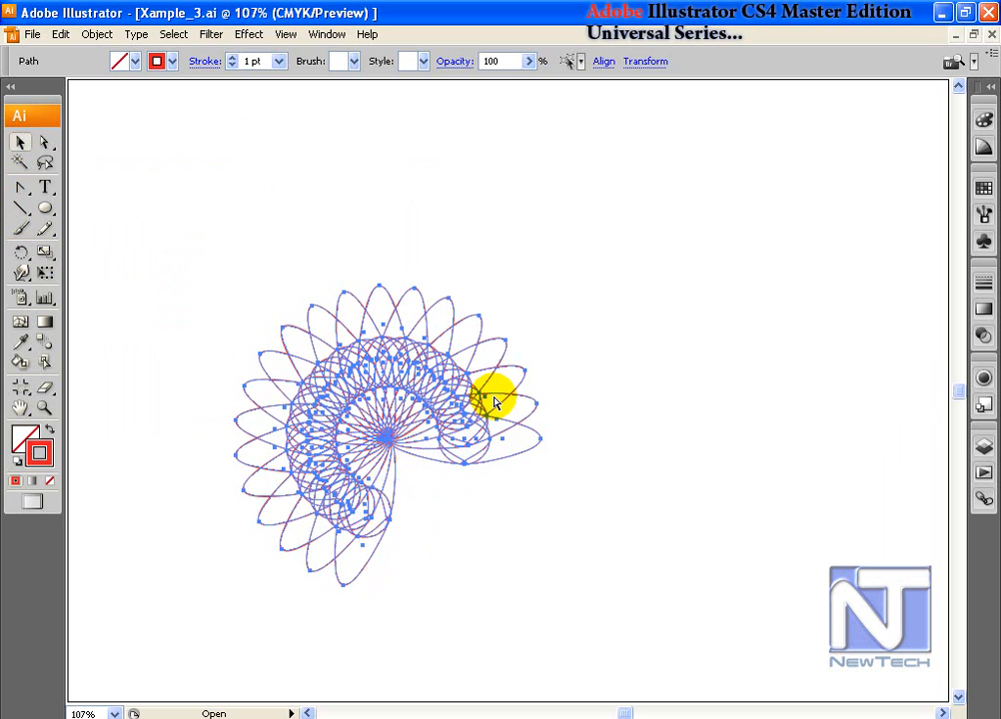
key(ctrl+z)
key(ctrl+z)
key(ctrl+z)
key(ctrl+z)
key(ctrl+z)
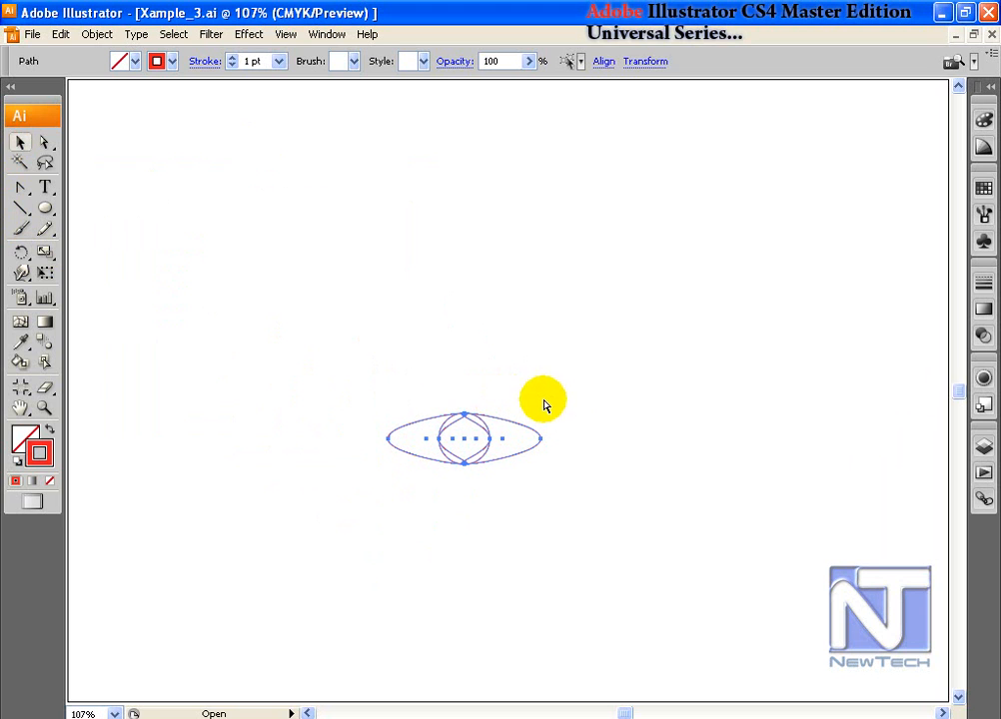
click(22, 253)
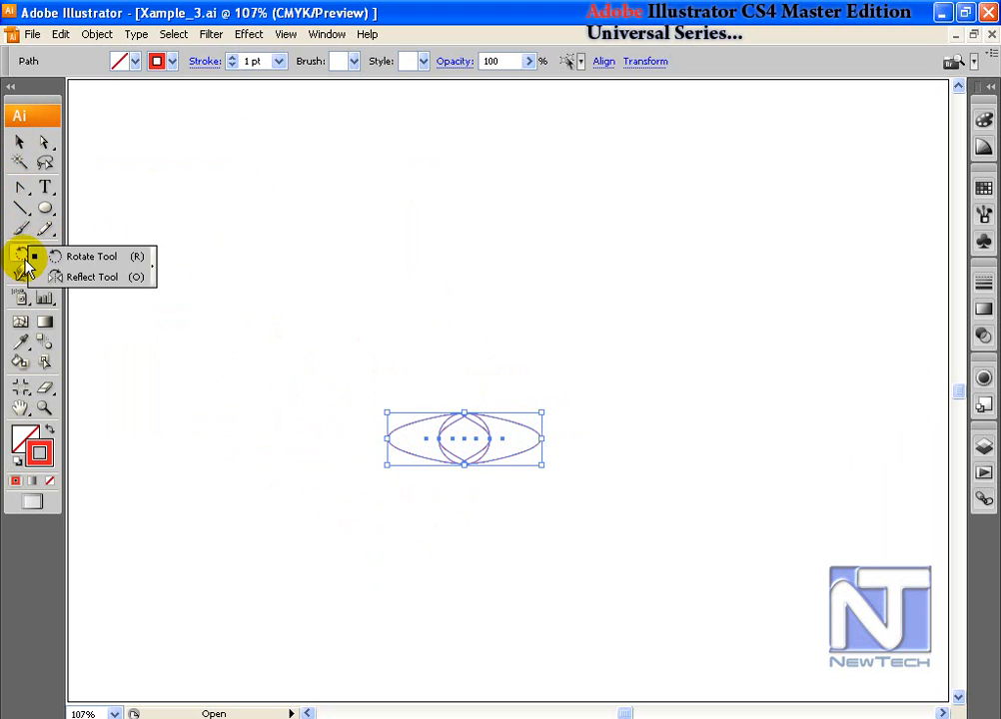
click(464, 414)
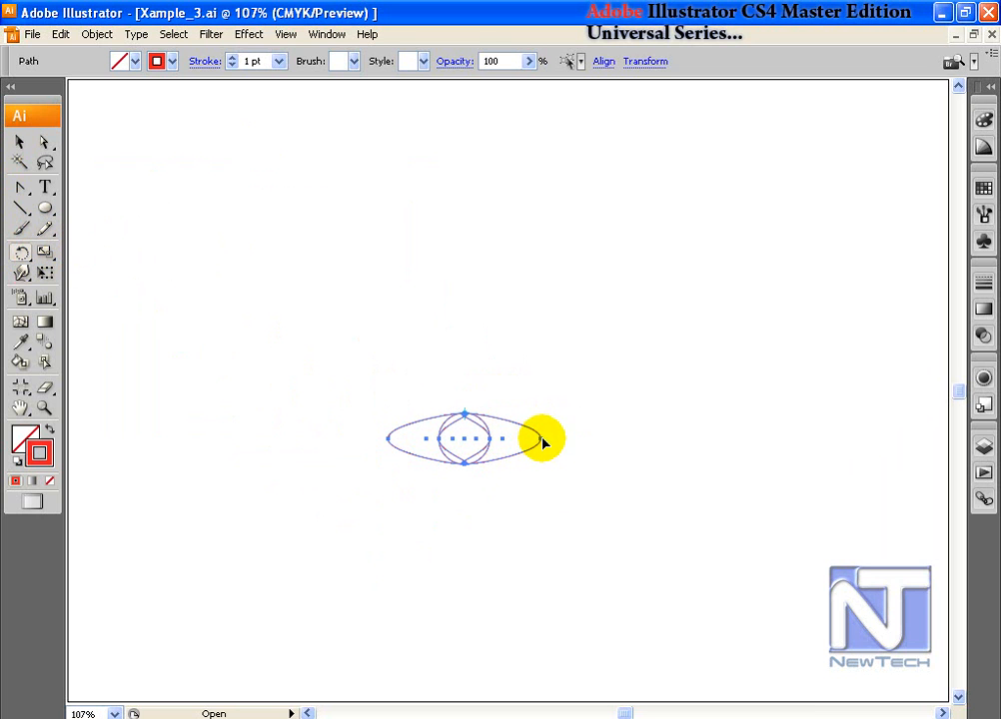
drag(542, 442, 556, 415)
key(ctrl+d)
key(ctrl+d)
key(ctrl+d)
key(ctrl+d)
key(ctrl+d)
key(ctrl+d)
key(ctrl+d)
key(ctrl+d)
key(ctrl+d)
key(ctrl+d)
key(ctrl+d)
key(ctrl+d)
key(ctrl+d)
key(ctrl+d)
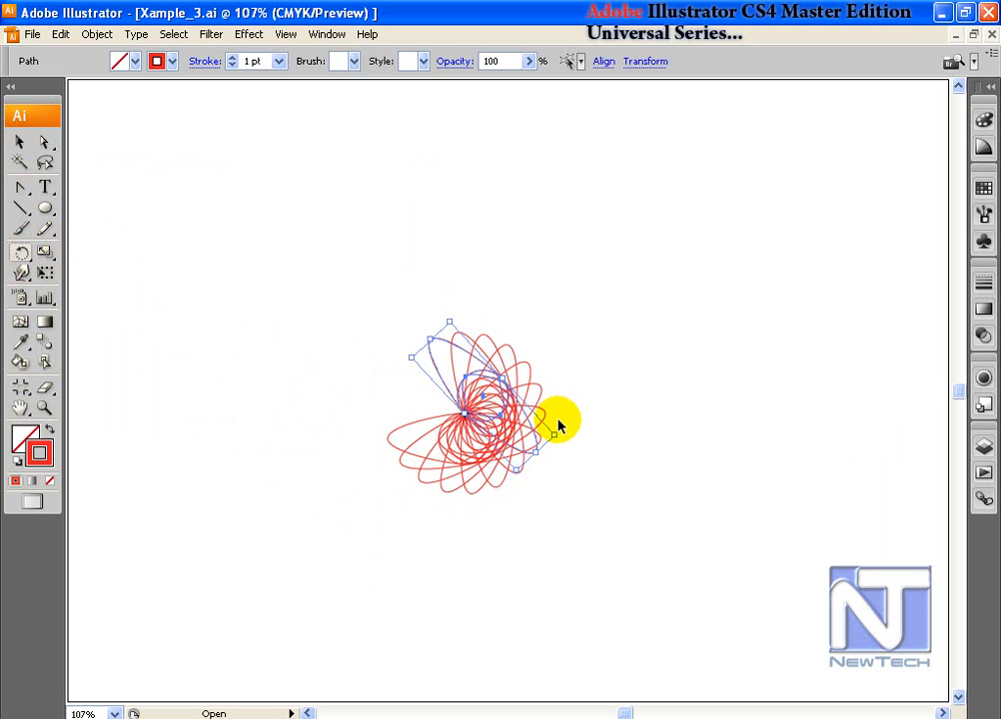
key(ctrl+d)
key(ctrl+d)
key(ctrl+d)
key(ctrl+d)
key(ctrl+d)
key(ctrl+d)
key(ctrl+d)
key(ctrl+d)
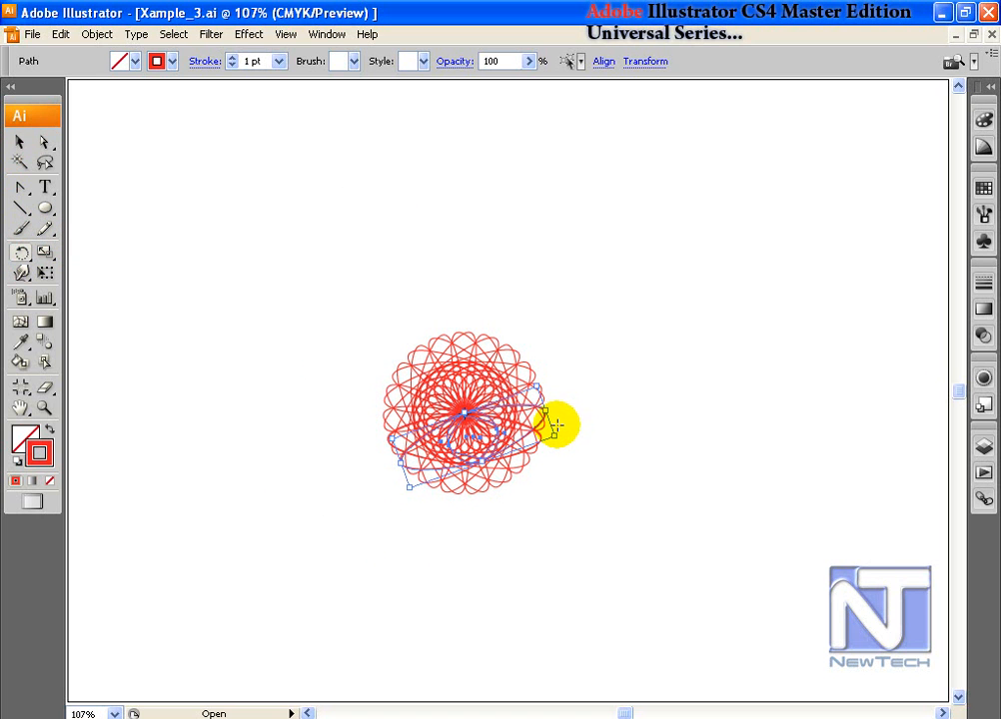
click(19, 142)
click(301, 252)
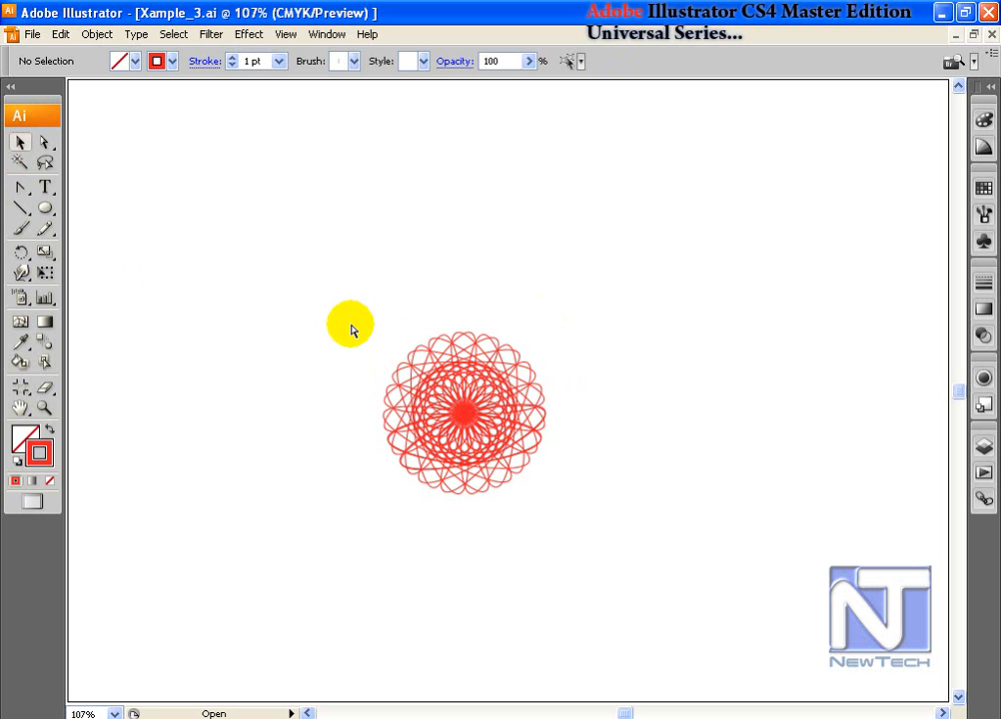
key(ctrl+z)
key(ctrl+z)
key(ctrl+z)
key(ctrl+z)
key(ctrl+z)
key(ctrl+z)
key(ctrl+z)
key(ctrl+z)
key(ctrl+z)
key(ctrl+z)
key(ctrl+z)
key(ctrl+z)
key(ctrl+z)
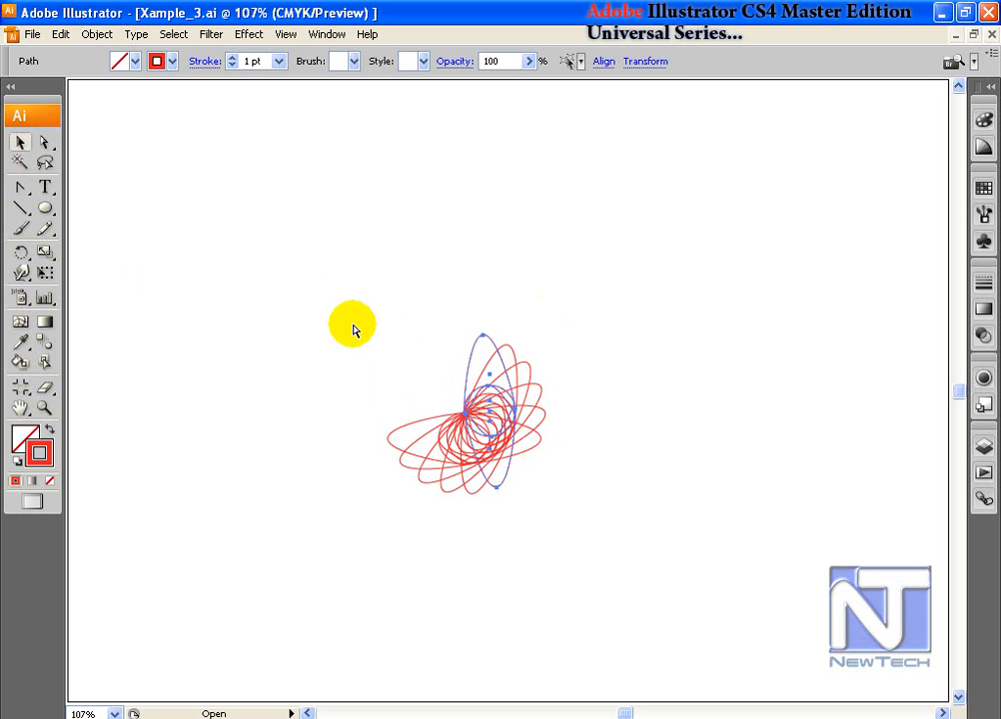
key(r)
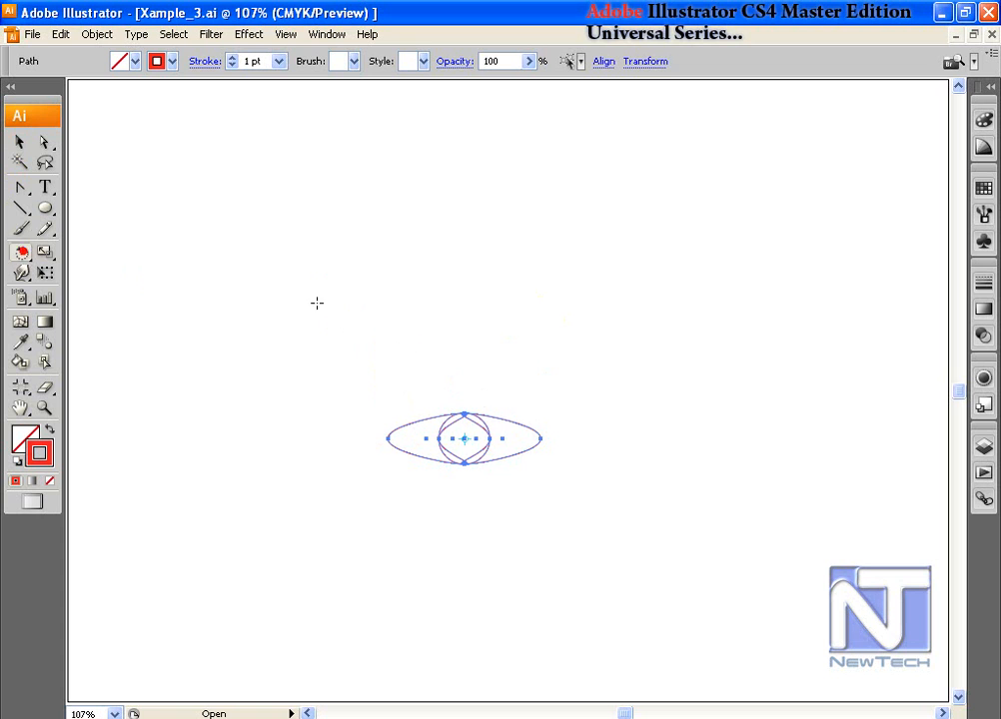
click(501, 438)
drag(540, 446, 546, 477)
key(ctrl+d)
key(ctrl+d)
key(ctrl+d)
key(ctrl+d)
key(ctrl+d)
key(ctrl+d)
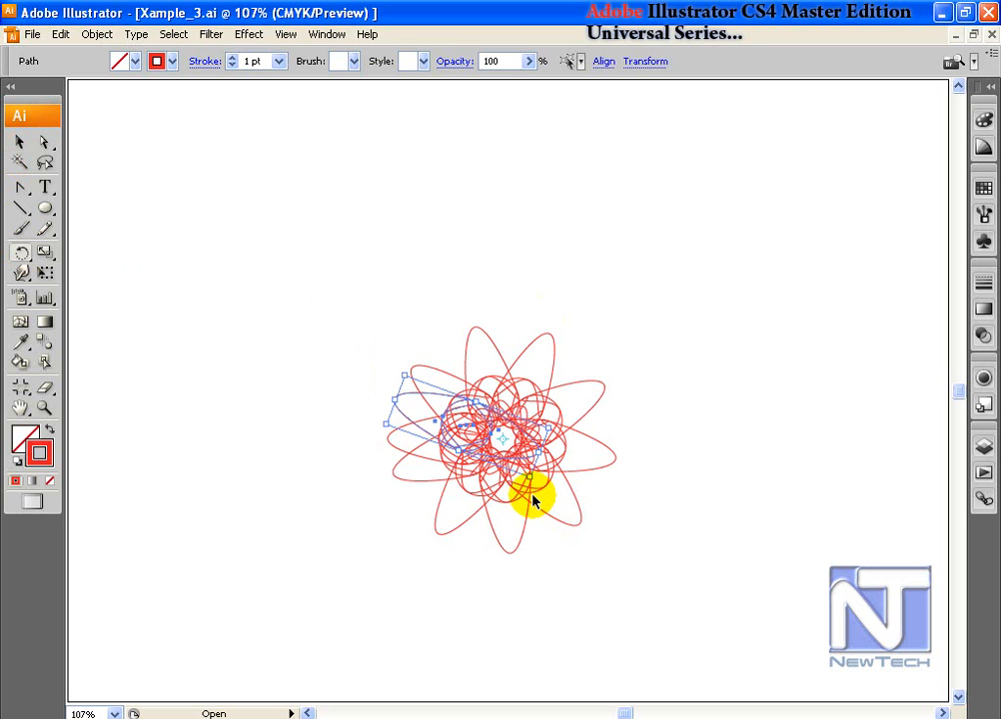
key(ctrl+d)
key(ctrl+d)
key(ctrl+d)
key(ctrl+d)
key(ctrl+d)
key(ctrl+d)
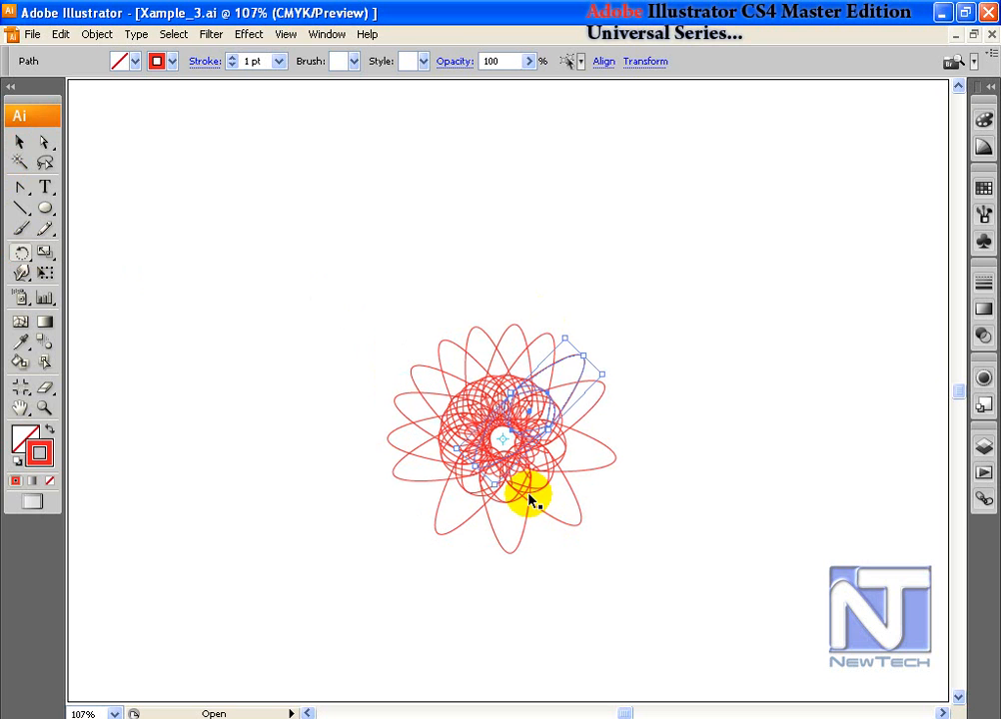
key(v)
click(391, 264)
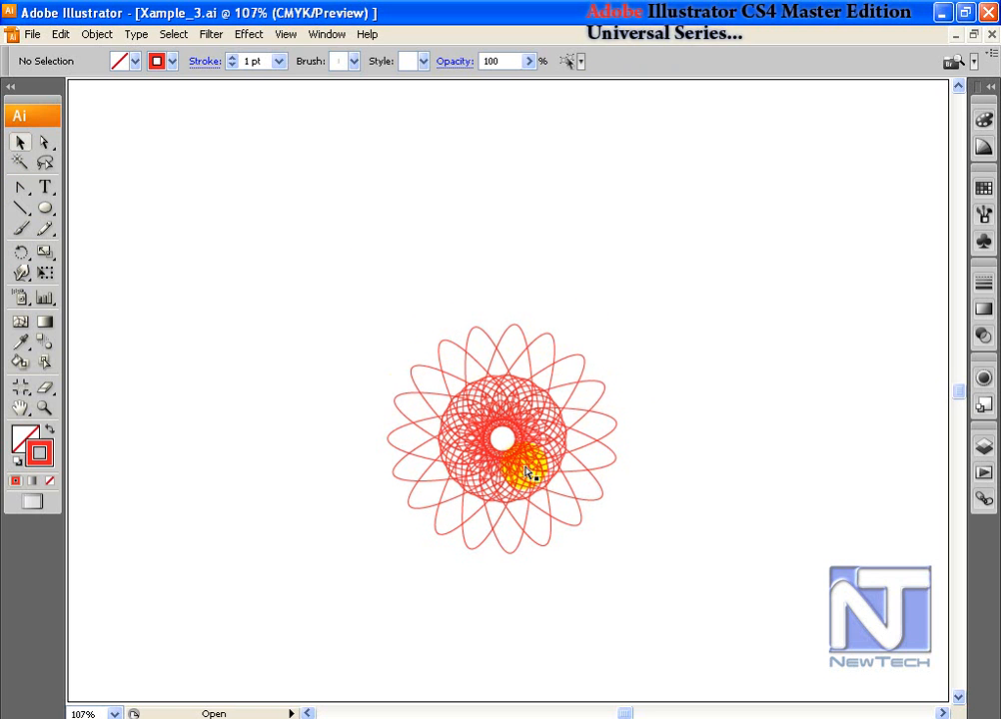
key(ctrl+z)
key(ctrl+z)
key(ctrl+z)
key(ctrl+z)
key(ctrl+z)
key(ctrl+z)
key(ctrl+z)
key(ctrl+z)
key(ctrl+z)
key(ctrl+z)
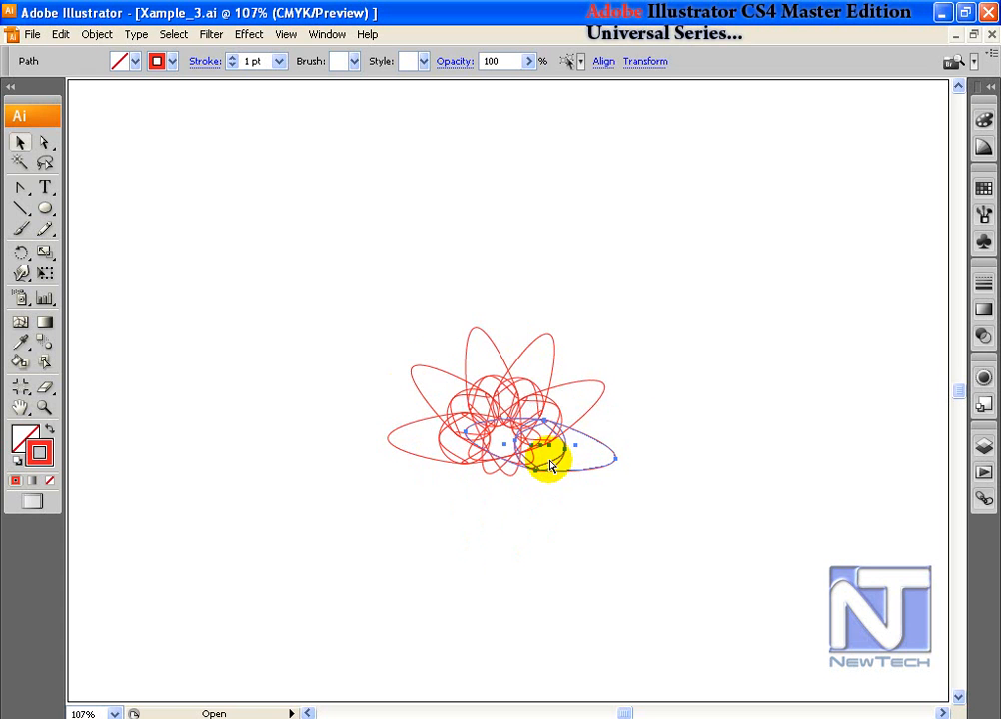
key(ctrl+z)
key(ctrl+z)
key(ctrl+z)
key(ctrl+z)
key(ctrl+z)
key(ctrl+z)
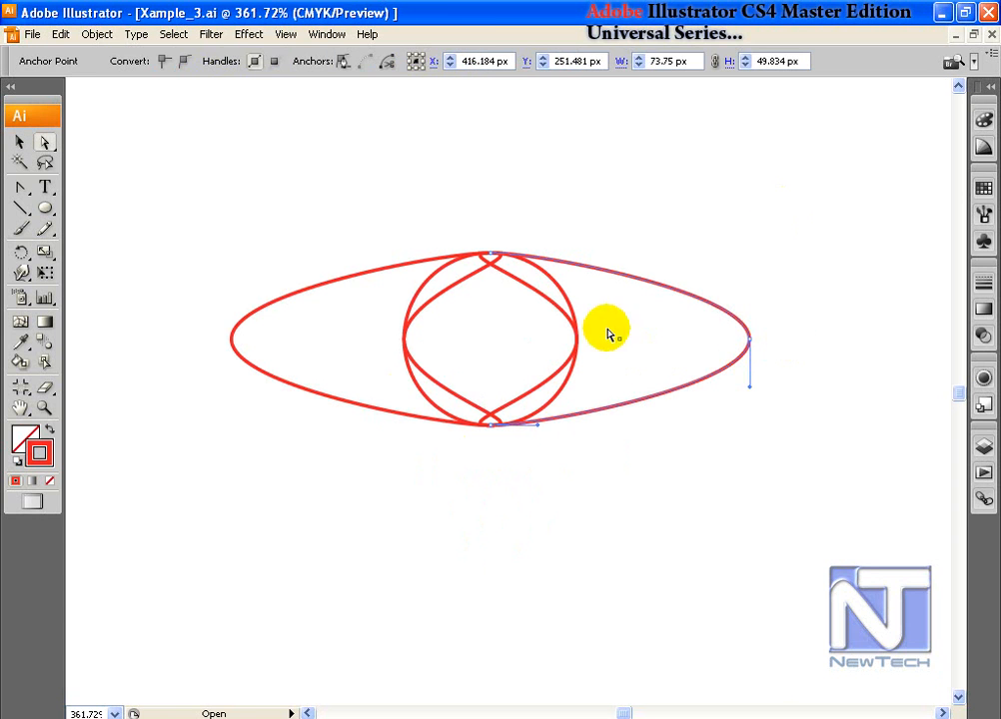
Step: Colour the right outer arc green, inner arcs teal and orange, and the circle navy
click(984, 187)
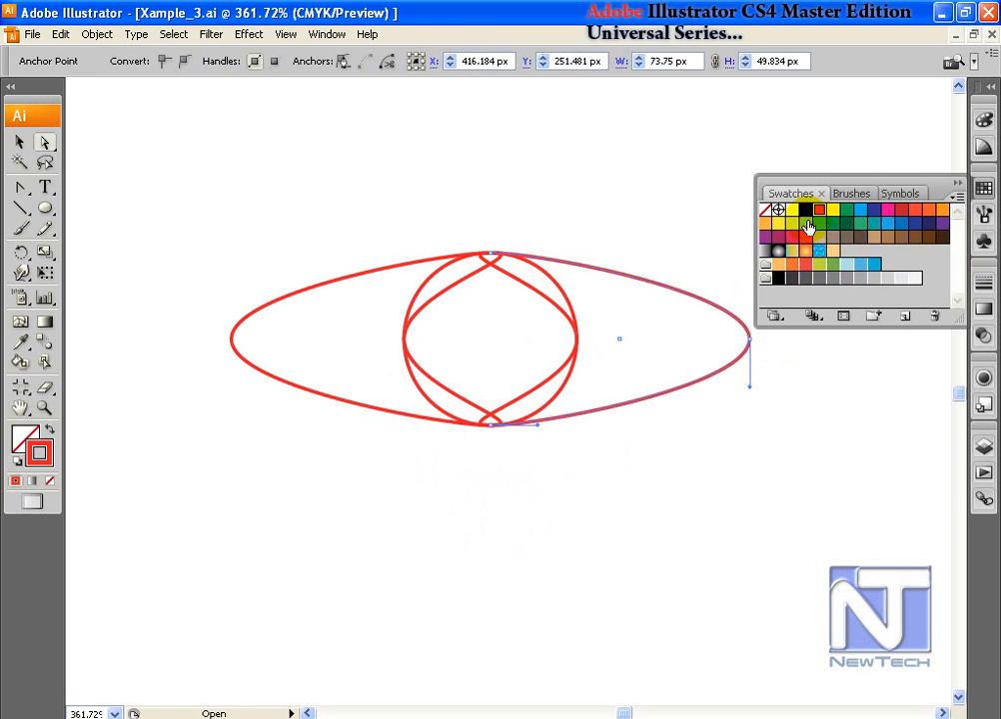
click(821, 225)
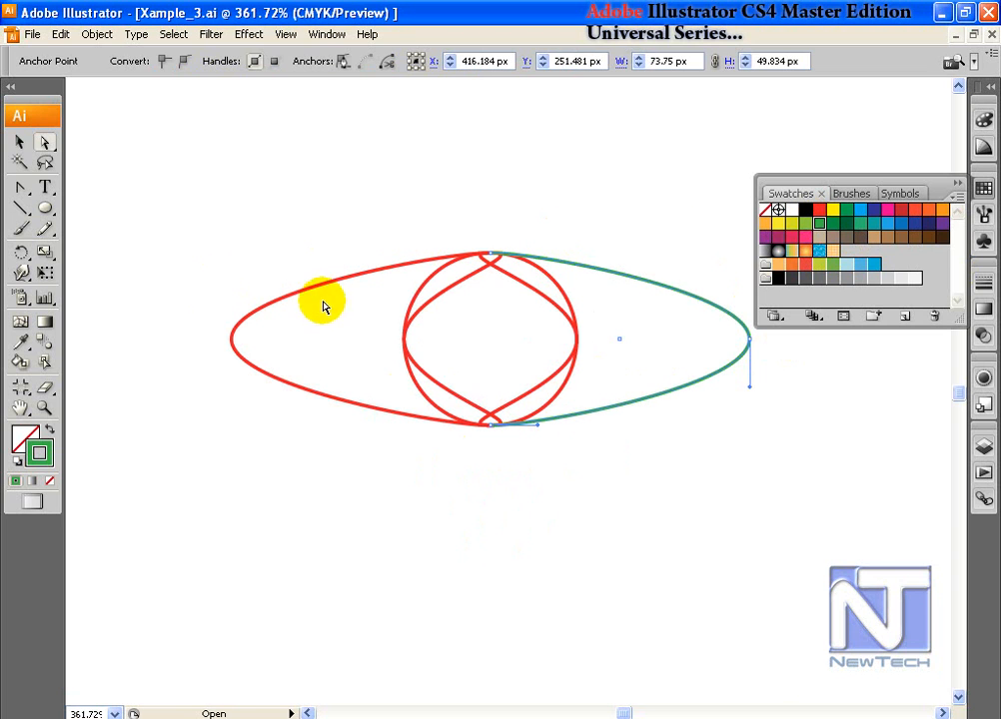
click(443, 277)
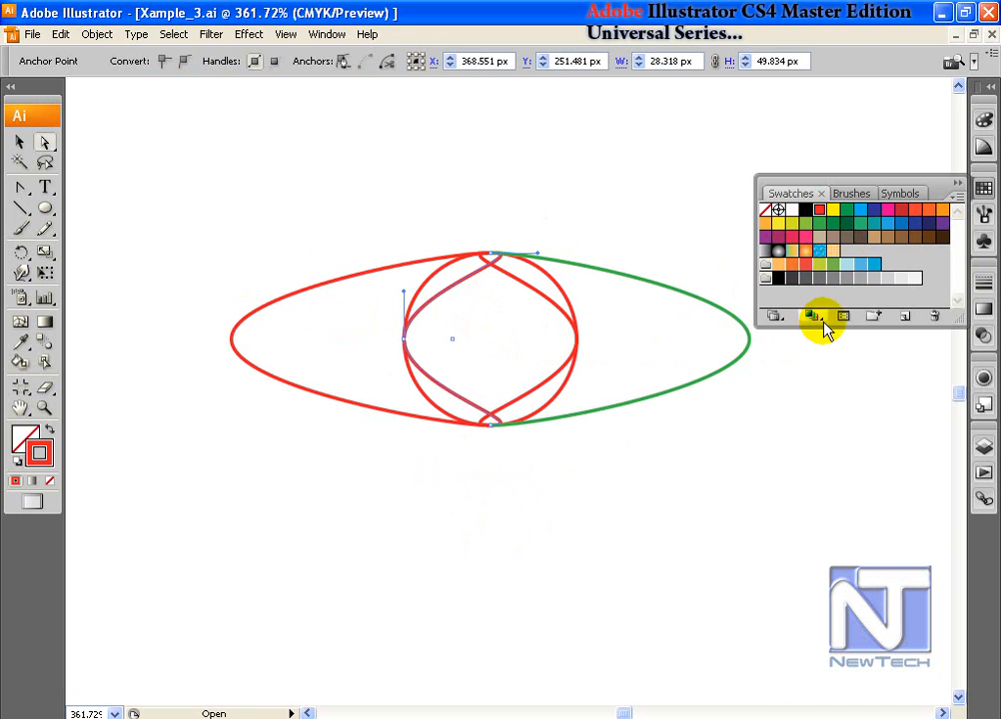
click(860, 225)
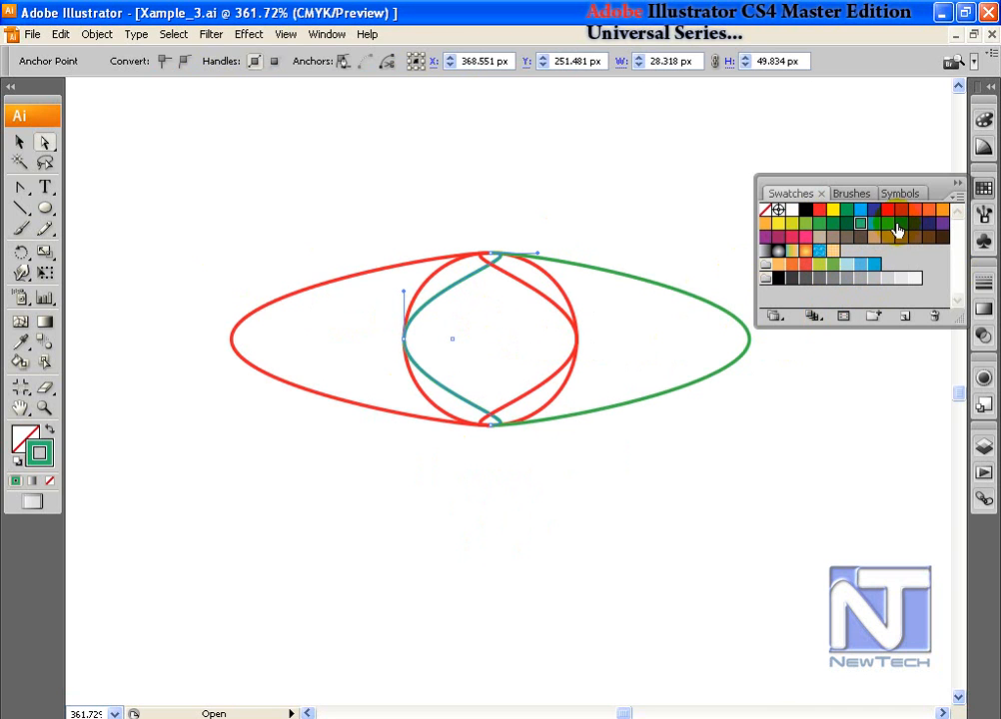
click(530, 280)
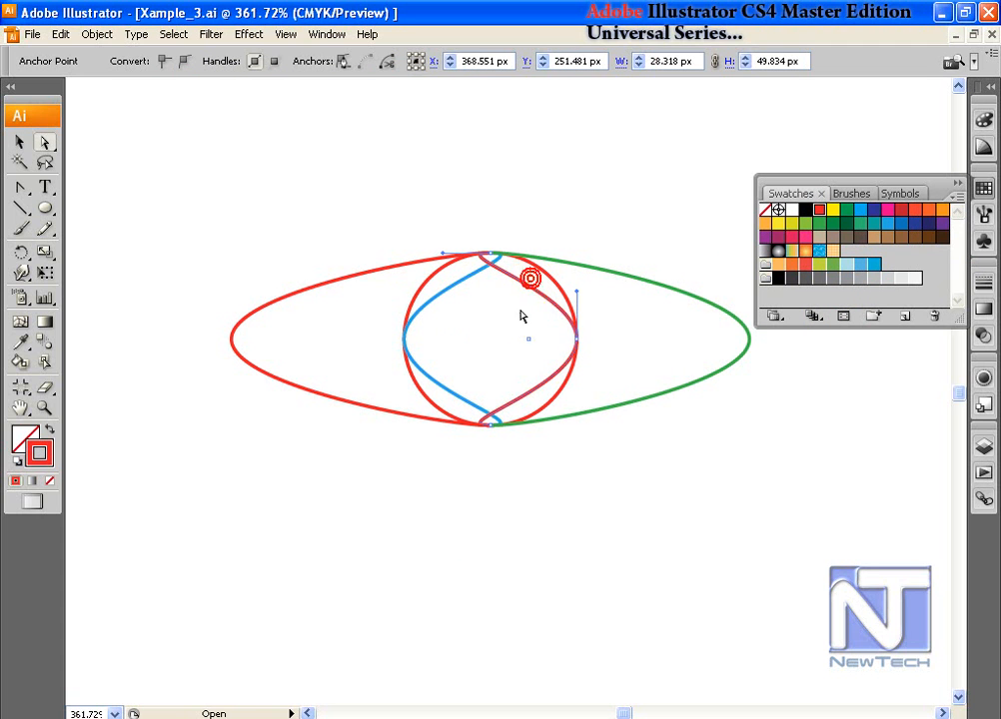
click(766, 224)
click(553, 384)
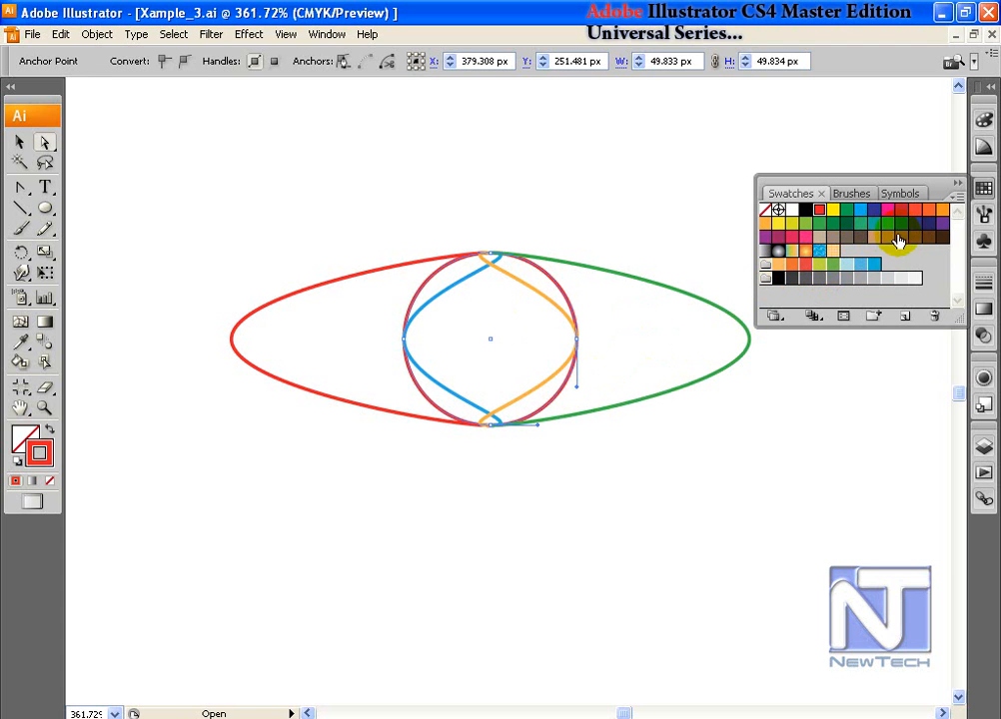
click(873, 212)
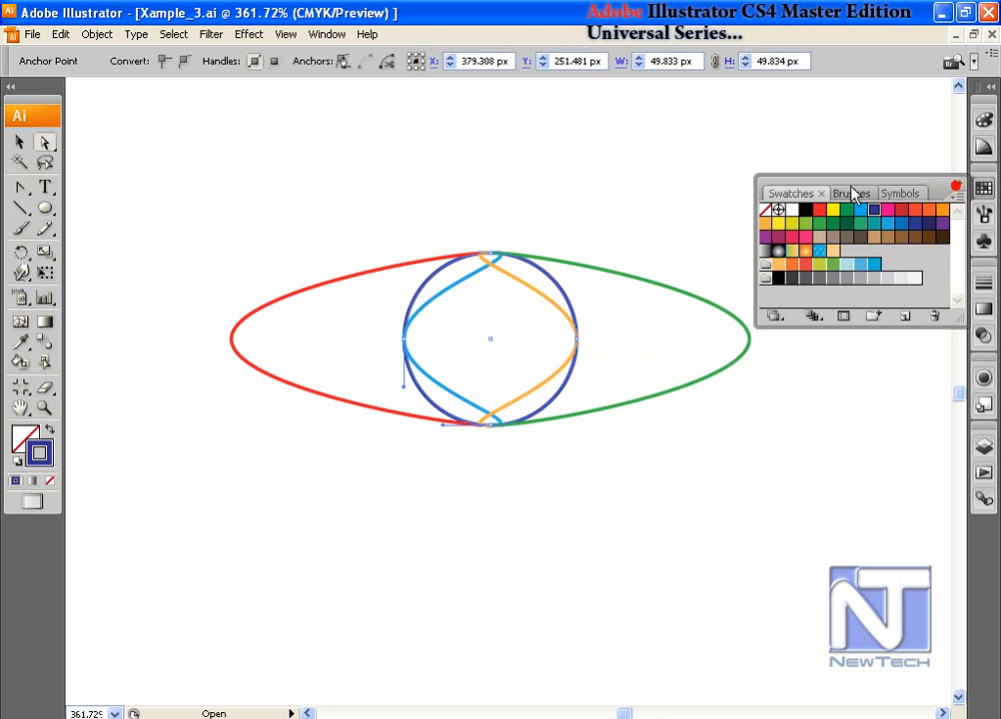
Step: Return to full view, move the lens figure higher, and set a rotation pivot at its right tip
click(958, 183)
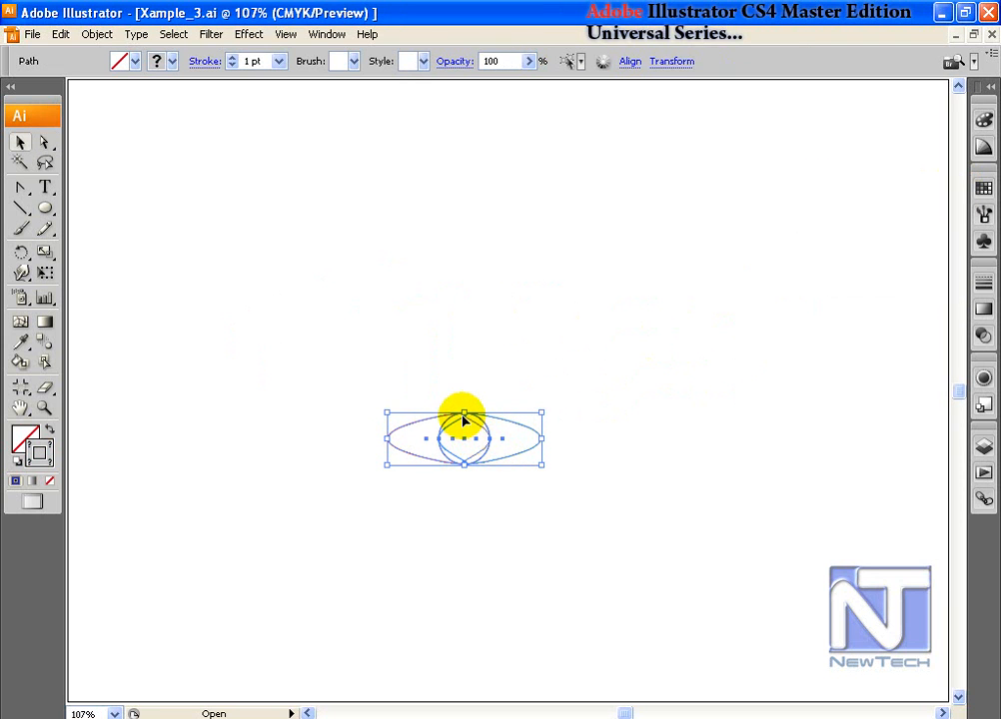
drag(464, 422, 449, 346)
click(20, 253)
click(524, 363)
Step: Rotate-copy the shape around its right tip into a ring, then undo back to the original
mouse_move(379, 363)
mouse_down()
mouse_move(374, 370)
mouse_move(374, 341)
mouse_up()
key(ctrl+d)
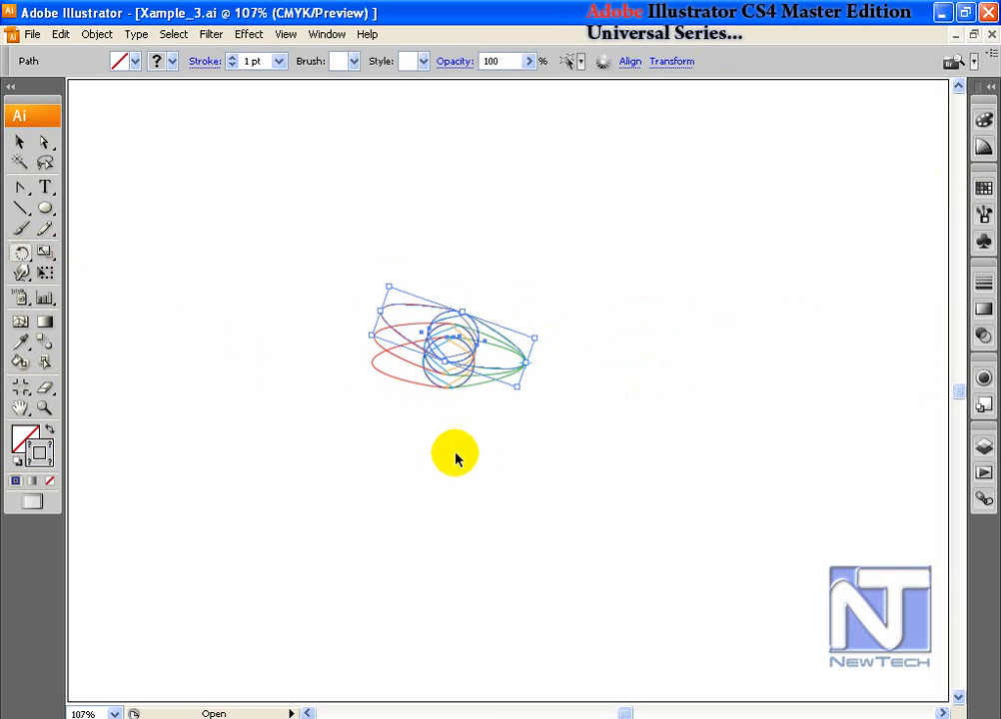
key(ctrl+d)
key(ctrl+d)
key(ctrl+d)
key(ctrl+d)
key(ctrl+d)
key(ctrl+d)
key(ctrl+d)
key(ctrl+d)
key(ctrl+d)
key(ctrl+d)
key(ctrl+d)
key(ctrl+d)
key(ctrl+d)
key(ctrl+d)
key(ctrl+d)
key(ctrl+d)
key(ctrl+d)
key(ctrl+d)
key(ctrl+d)
key(ctrl+d)
key(ctrl+d)
key(ctrl+d)
key(ctrl+d)
key(ctrl+d)
click(20, 142)
click(232, 254)
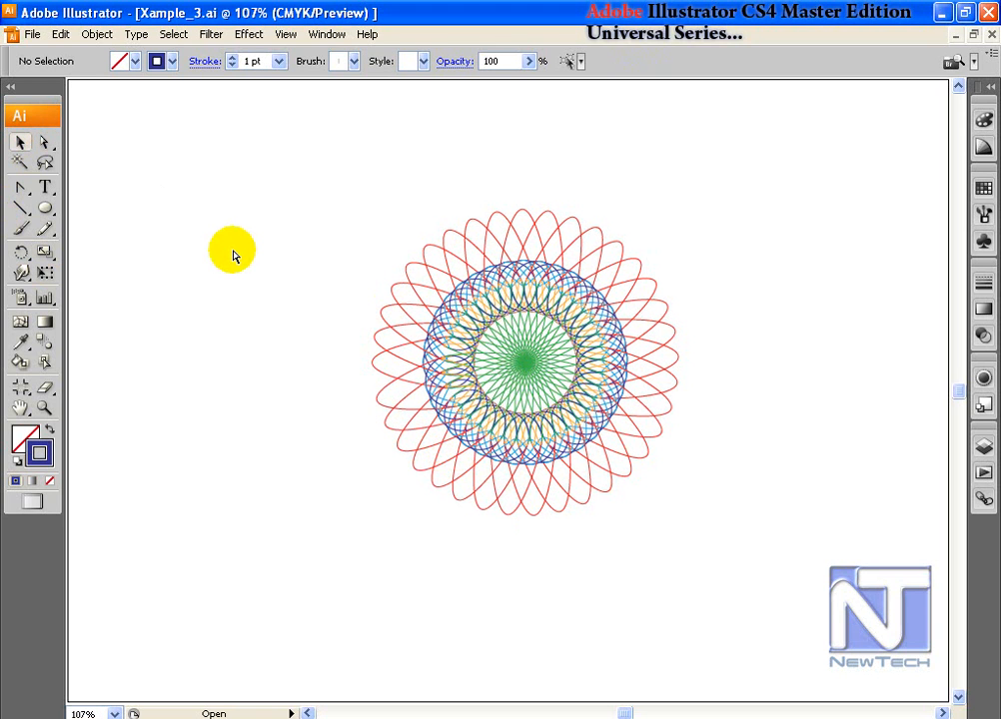
key(ctrl+z)
key(ctrl+z)
key(ctrl+z)
key(ctrl+z)
key(ctrl+z)
key(ctrl+z)
key(ctrl+z)
key(ctrl+z)
key(ctrl+z)
key(ctrl+z)
key(ctrl+z)
key(ctrl+z)
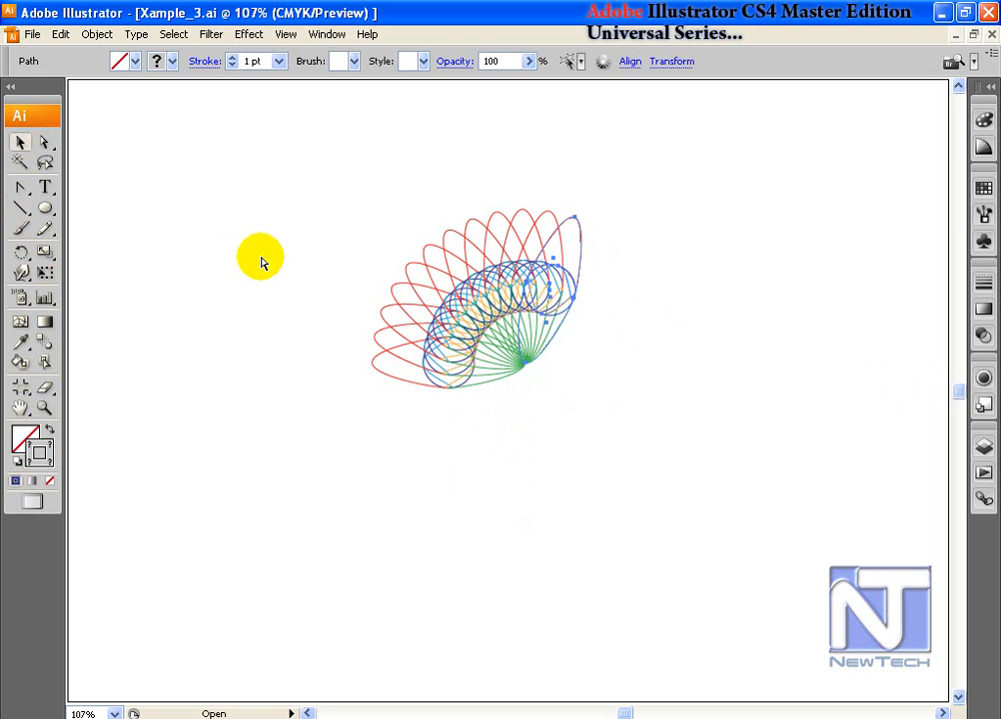
key(ctrl+z)
key(ctrl+z)
key(ctrl+z)
key(ctrl+z)
key(ctrl+z)
key(ctrl+z)
key(ctrl+z)
key(ctrl+z)
key(ctrl+z)
key(ctrl+z)
key(ctrl+z)
key(ctrl+z)
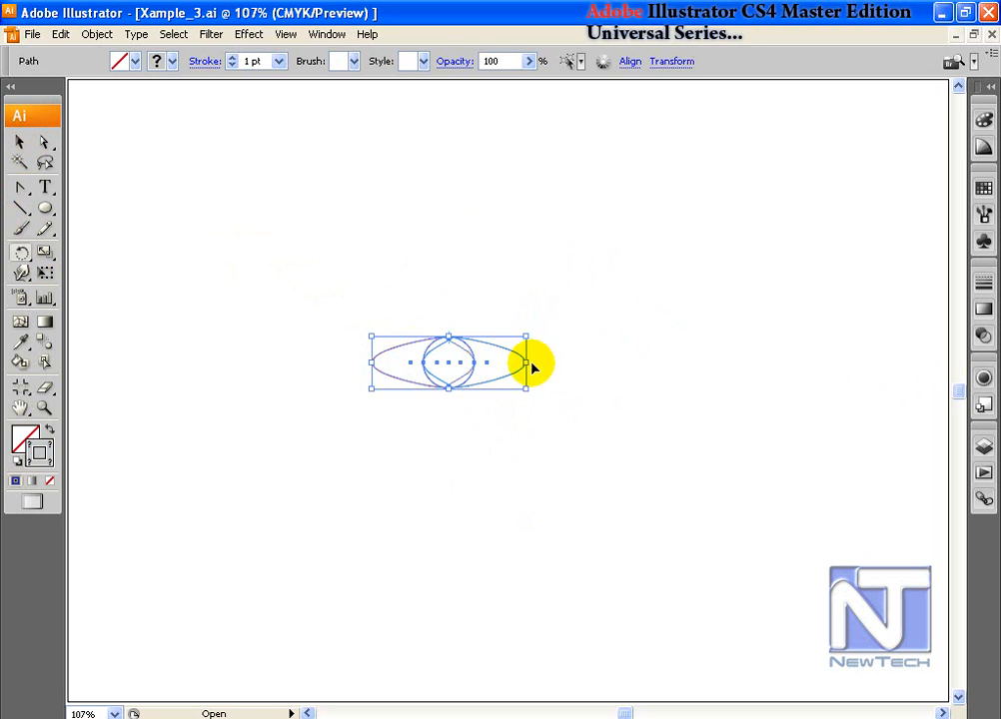
Step: Try another rotated-copy ring swinging up to the right, then undo it
drag(527, 364, 542, 330)
key(ctrl+d)
key(ctrl+d)
key(ctrl+d)
key(ctrl+d)
key(ctrl+d)
key(ctrl+d)
key(ctrl+d)
key(ctrl+d)
key(ctrl+d)
key(ctrl+d)
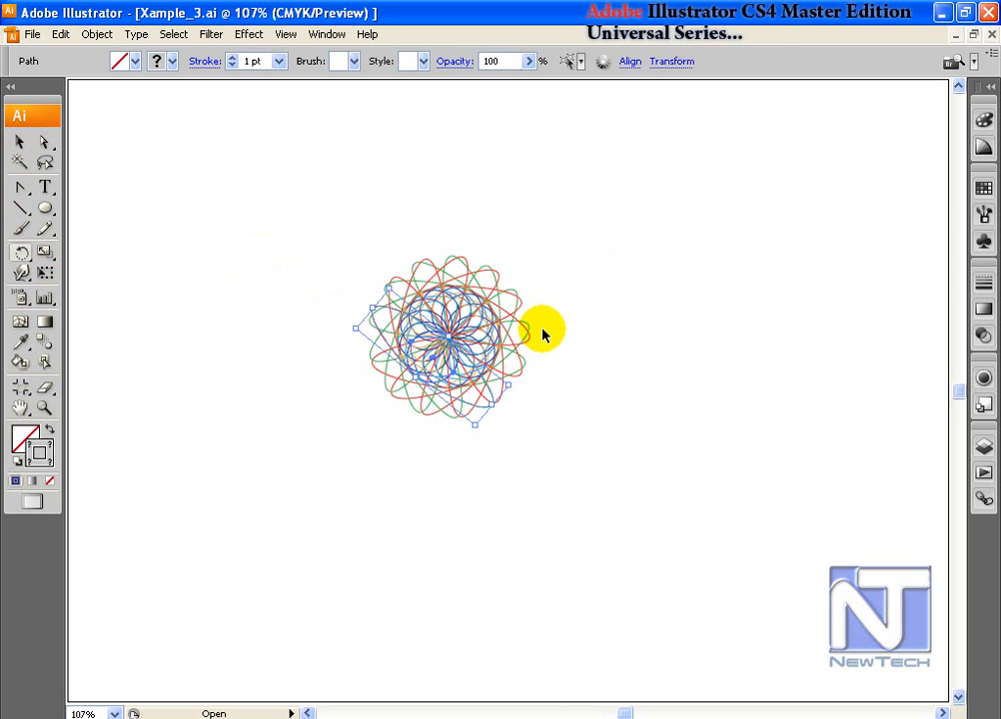
key(ctrl+d)
click(585, 323)
key(ctrl+z)
key(ctrl+z)
key(ctrl+z)
key(ctrl+z)
key(ctrl+z)
key(ctrl+z)
key(ctrl+z)
key(ctrl+z)
key(ctrl+z)
key(ctrl+z)
key(ctrl+z)
key(ctrl+z)
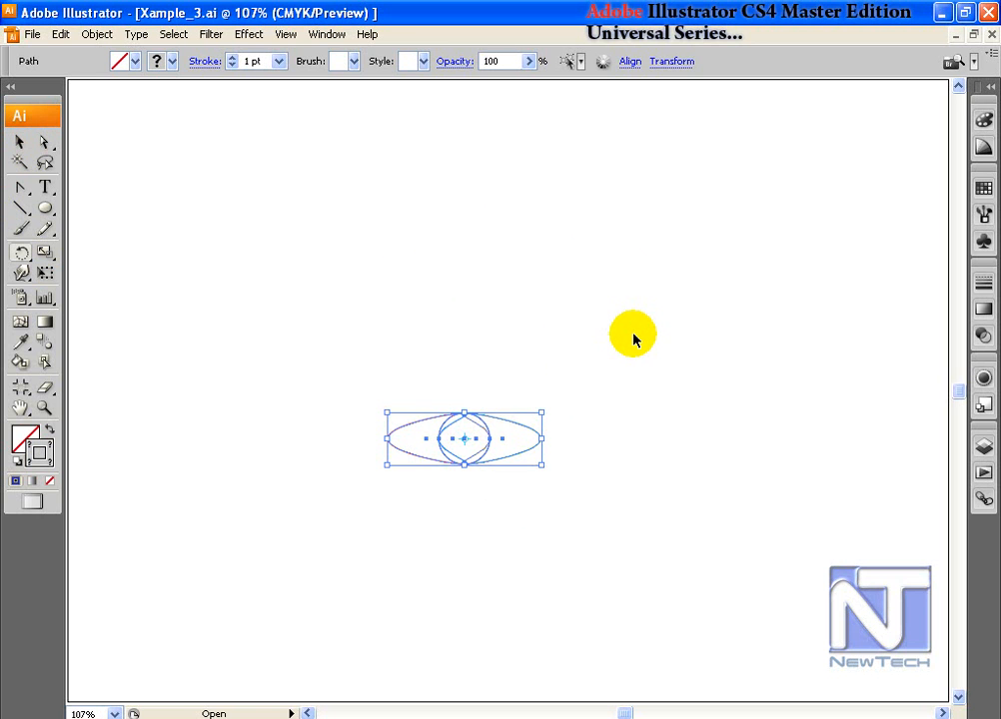
click(22, 252)
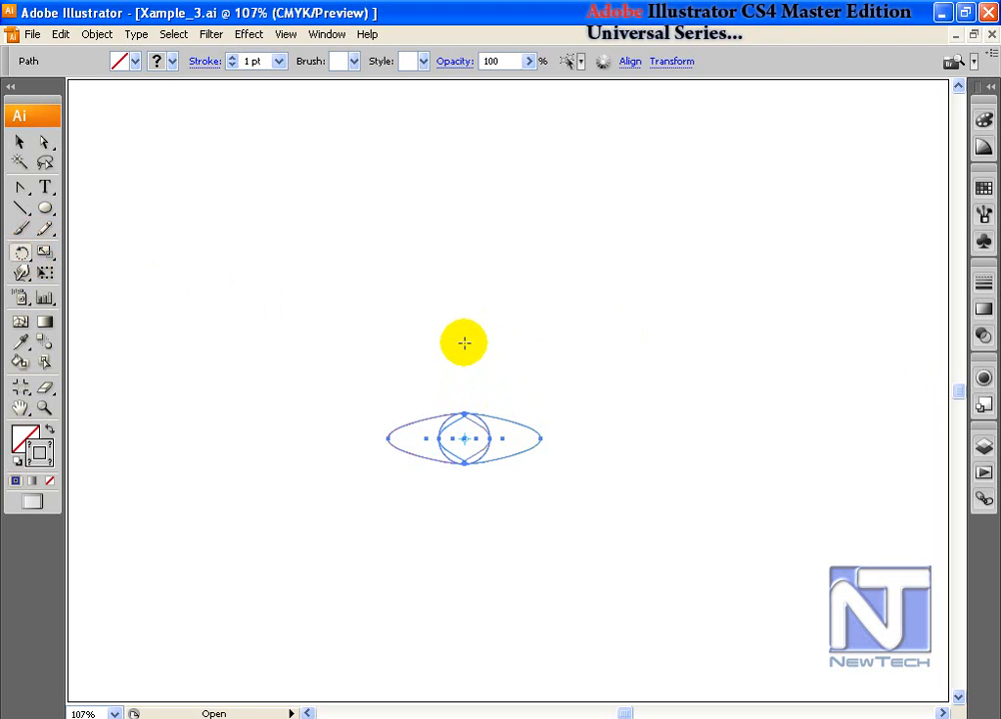
click(464, 343)
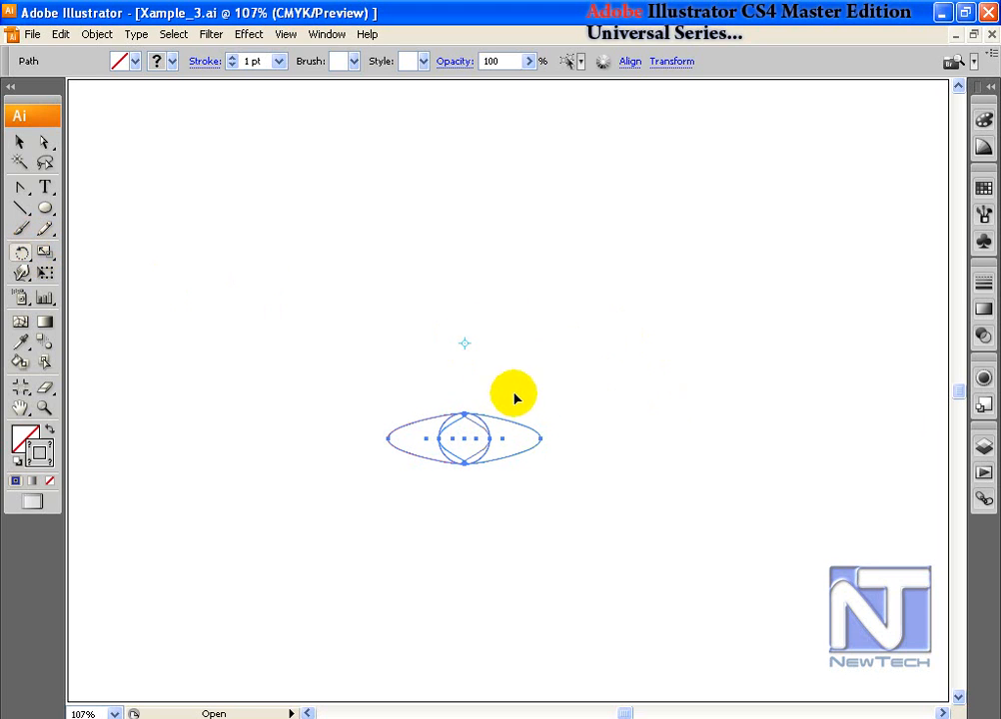
drag(541, 438, 577, 528)
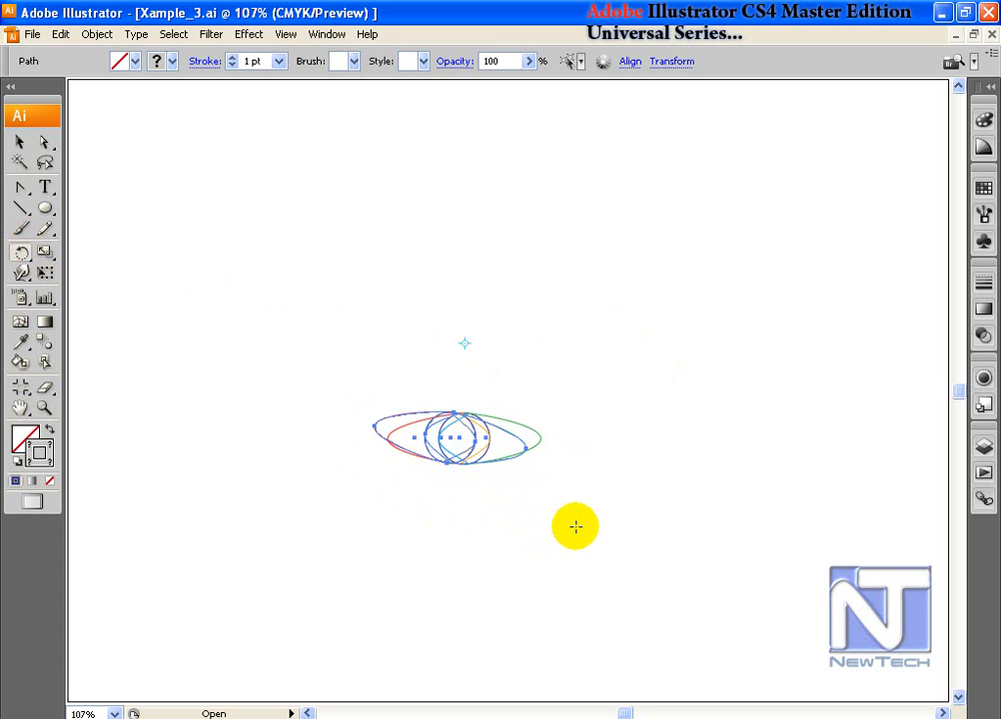
key(ctrl+d)
key(ctrl+d)
key(ctrl+d)
key(ctrl+d)
key(ctrl+d)
key(ctrl+d)
key(ctrl+d)
key(ctrl+d)
key(ctrl+d)
key(ctrl+d)
key(ctrl+d)
key(ctrl+d)
key(ctrl+d)
key(ctrl+d)
key(ctrl+d)
key(ctrl+d)
key(ctrl+d)
key(ctrl+d)
key(ctrl+d)
key(ctrl+d)
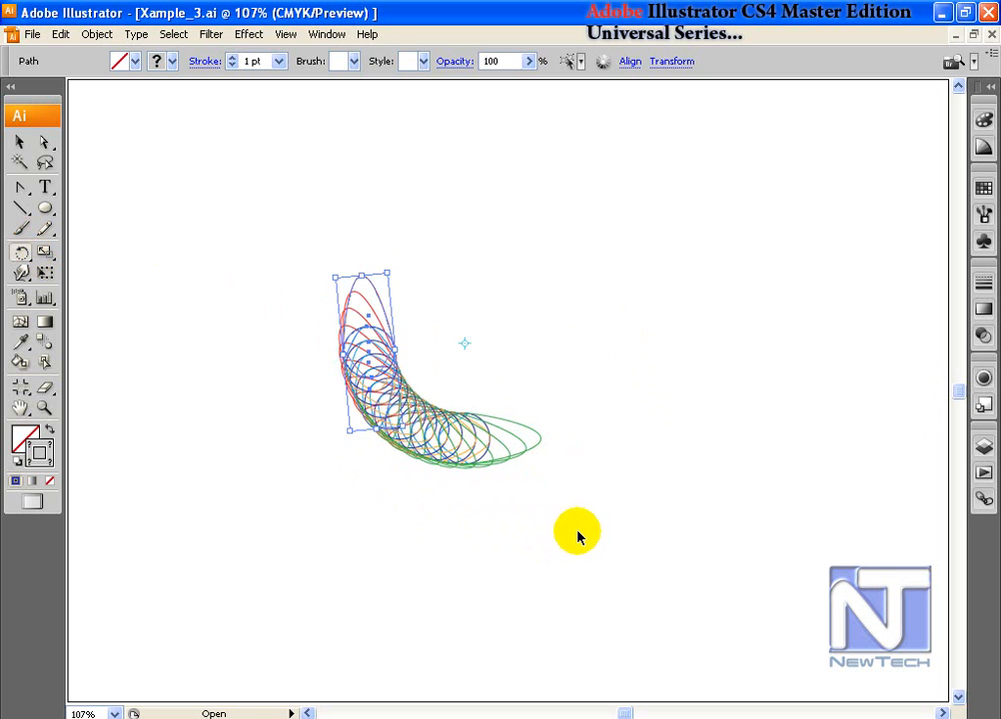
key(ctrl+d)
key(ctrl+d)
key(ctrl+d)
key(ctrl+d)
key(ctrl+d)
key(ctrl+d)
key(ctrl+d)
key(ctrl+d)
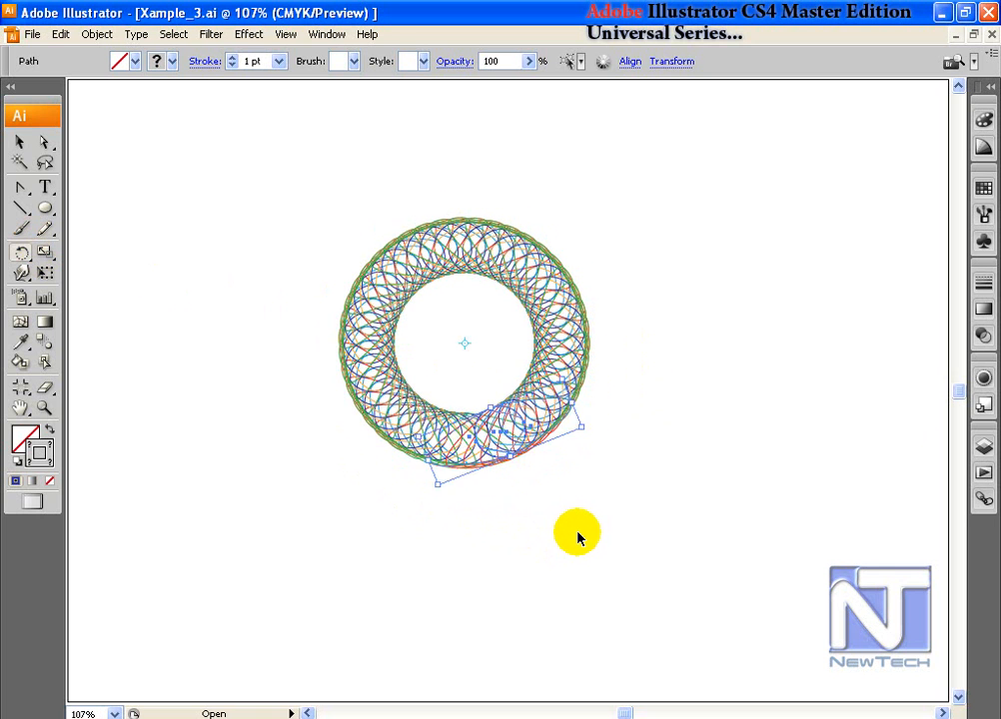
key(v)
click(336, 383)
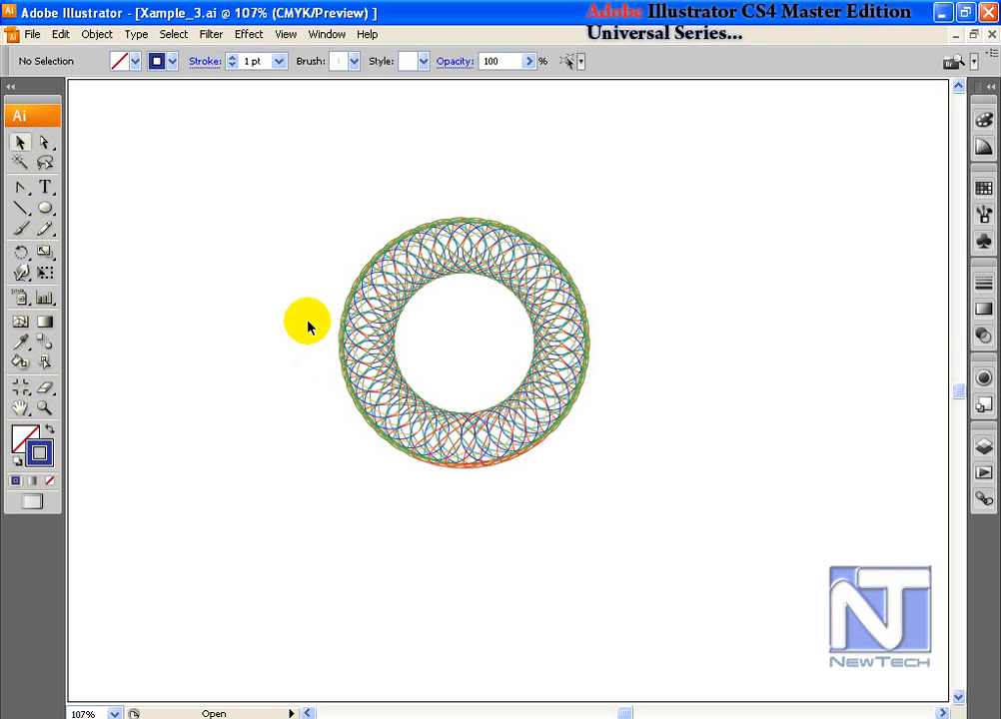
click(338, 281)
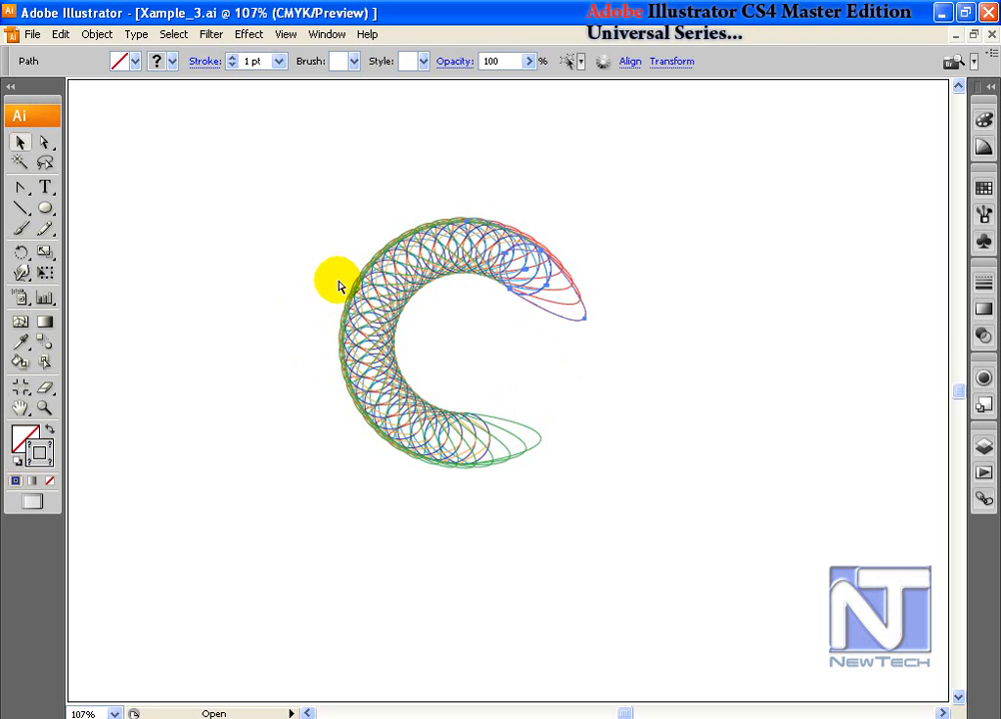
key(ctrl+z)
key(ctrl+z)
key(ctrl+z)
key(ctrl+z)
key(ctrl+z)
key(ctrl+z)
key(ctrl+z)
key(ctrl+z)
key(ctrl+z)
key(ctrl+z)
key(ctrl+z)
key(ctrl+z)
key(ctrl+z)
key(ctrl+z)
key(ctrl+z)
key(ctrl+z)
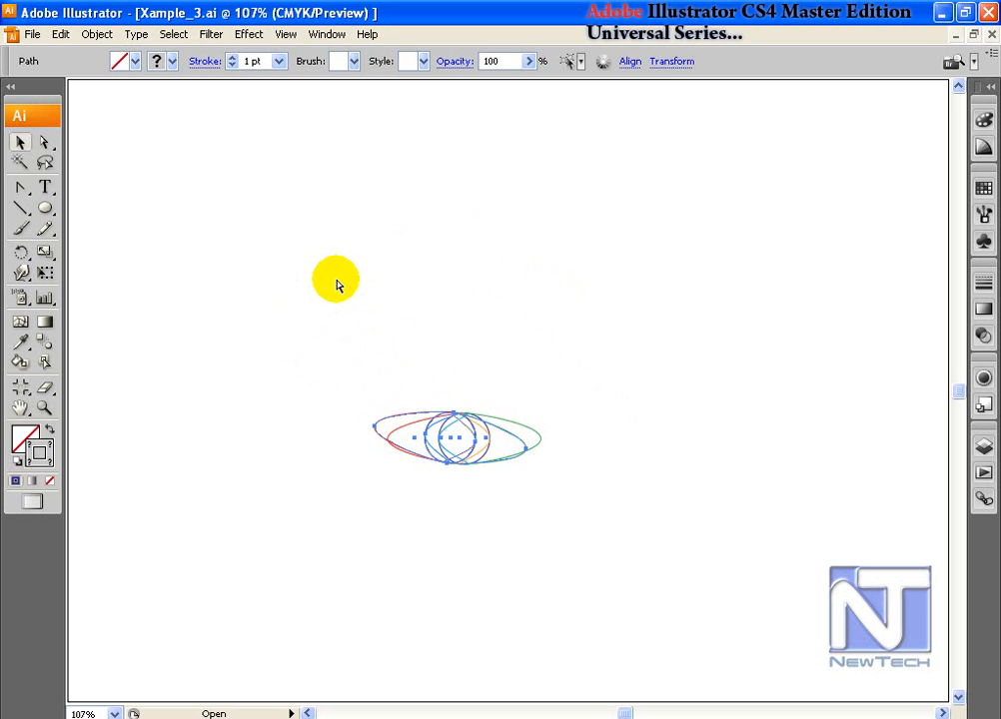
Step: Narrow the red and green outer curves in tight around the circle
click(454, 294)
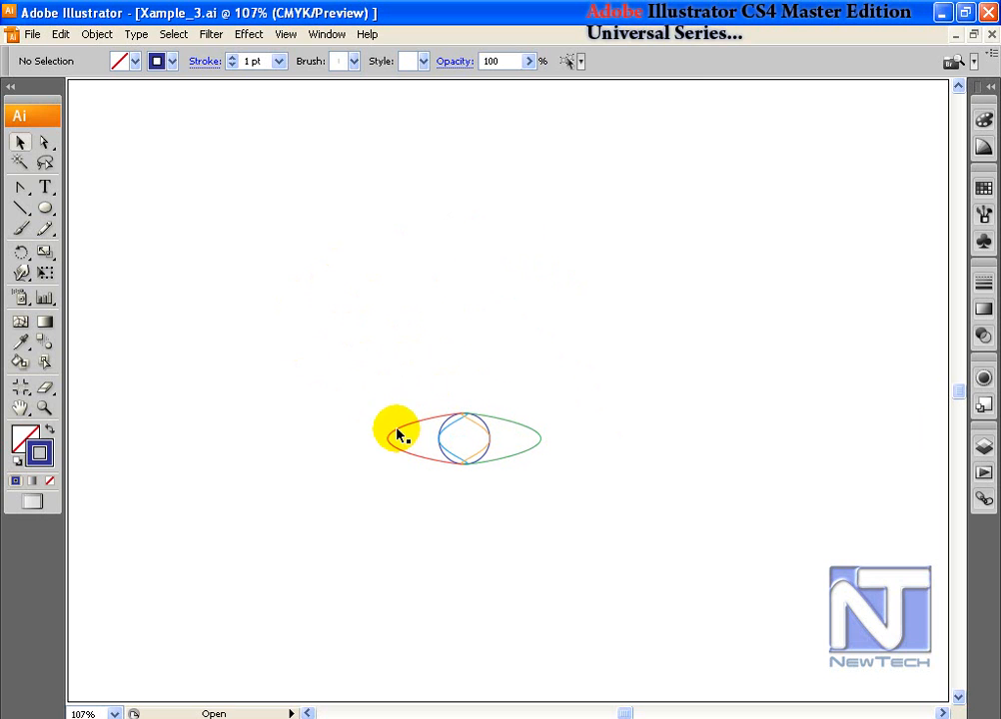
drag(382, 418, 416, 438)
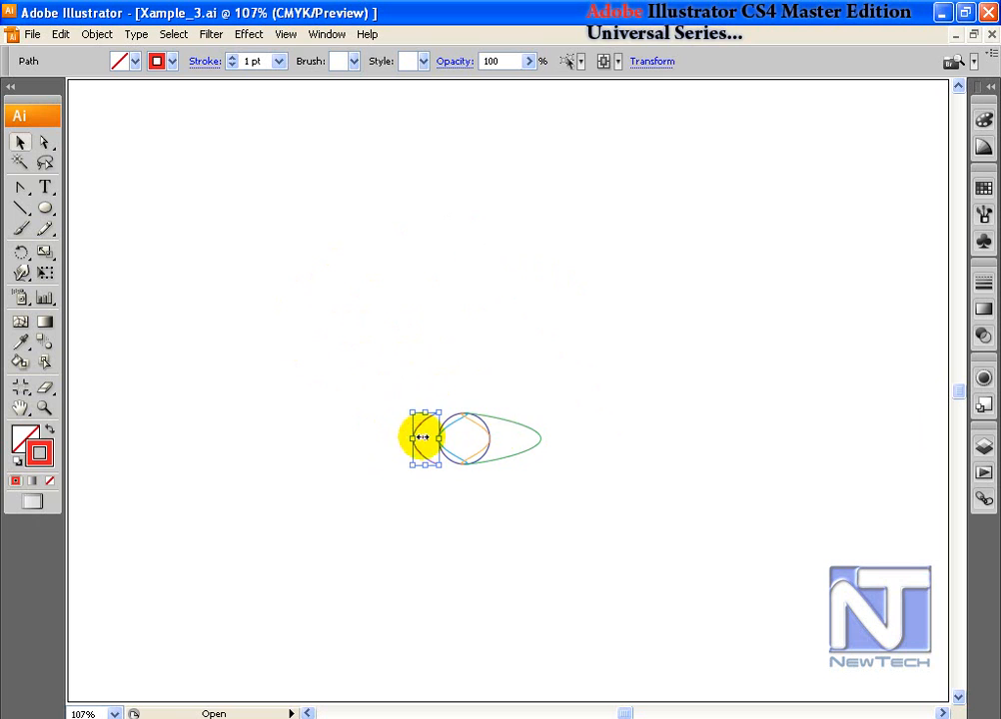
click(541, 439)
drag(542, 440, 523, 440)
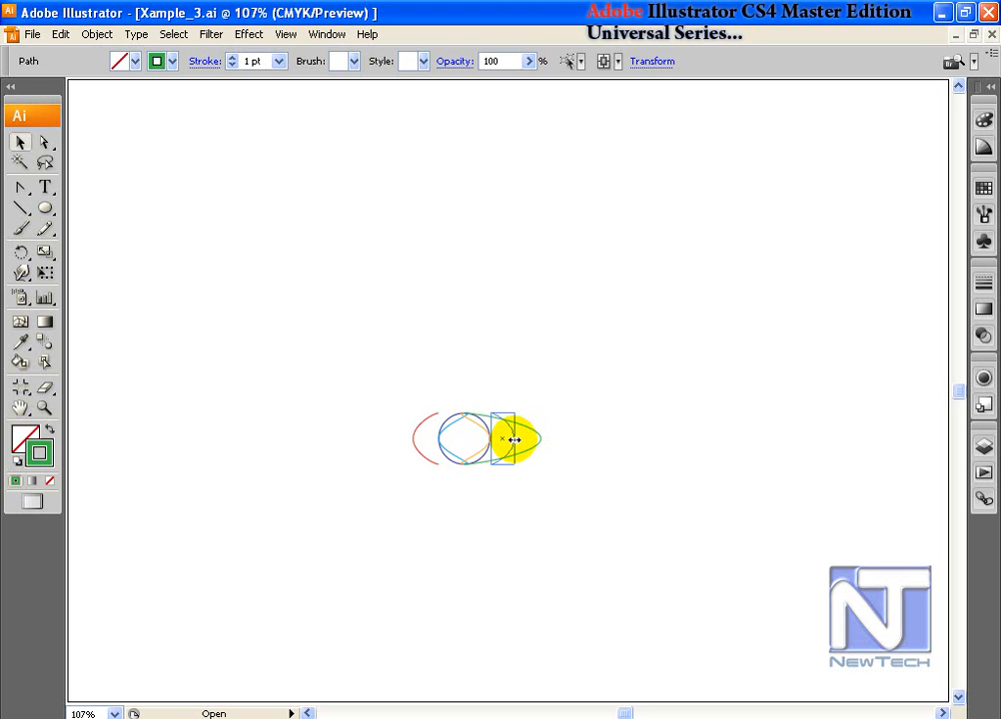
drag(514, 440, 516, 439)
click(586, 436)
Step: Select the whole figure and rotate a copy upward around a pivot near the right arc
drag(383, 386, 551, 500)
click(21, 251)
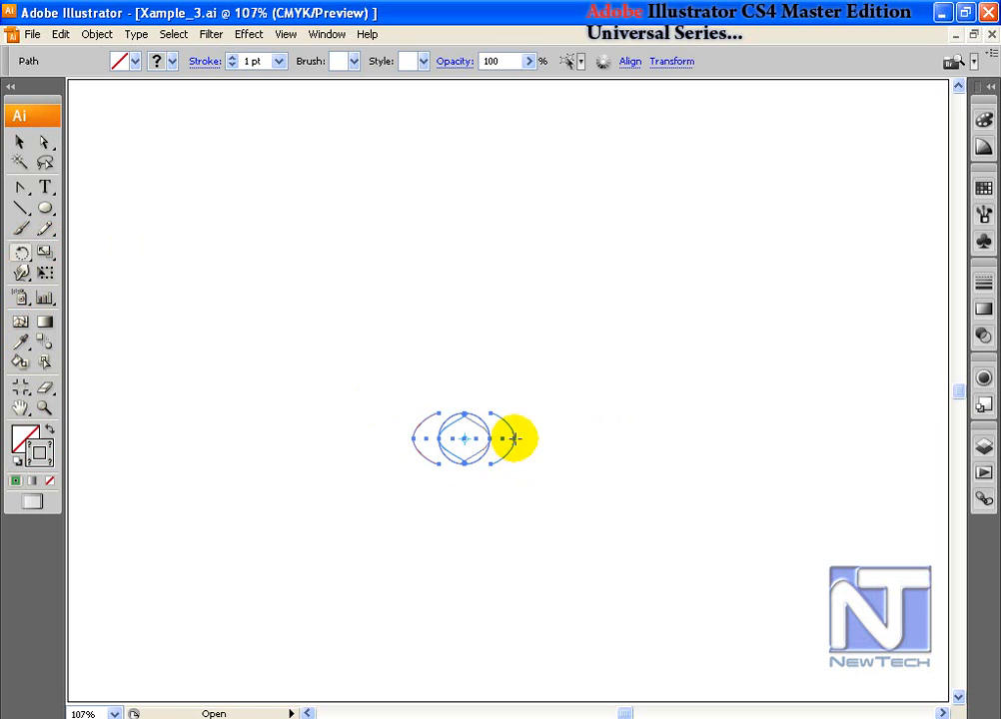
click(515, 439)
click(21, 146)
click(408, 418)
click(21, 251)
click(504, 431)
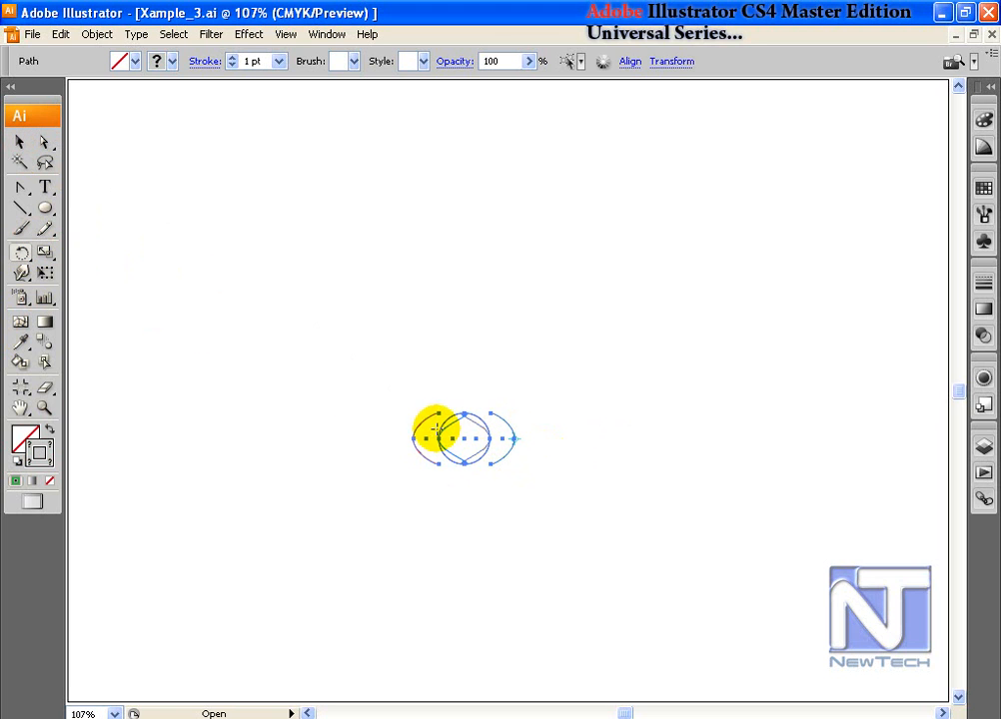
drag(411, 437, 417, 390)
Step: Repeat the rotated copies into a flower, view it, then undo those copies
key(ctrl+d)
key(ctrl+d)
key(ctrl+d)
key(ctrl+d)
key(ctrl+d)
key(ctrl+d)
key(ctrl+d)
key(ctrl+d)
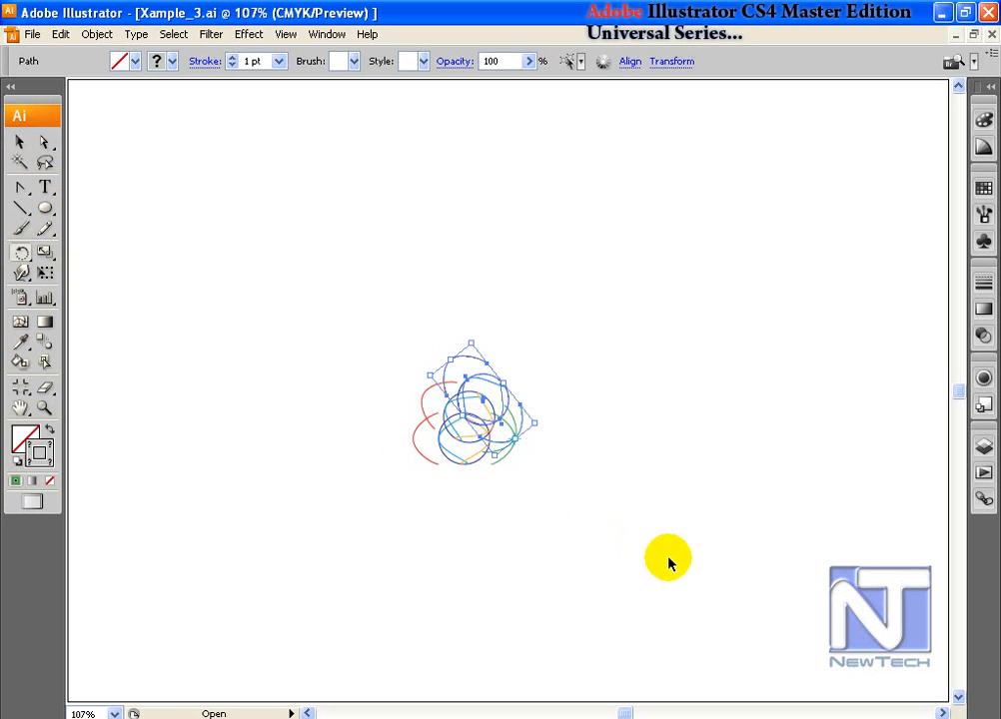
key(ctrl+d)
key(ctrl+d)
key(ctrl+d)
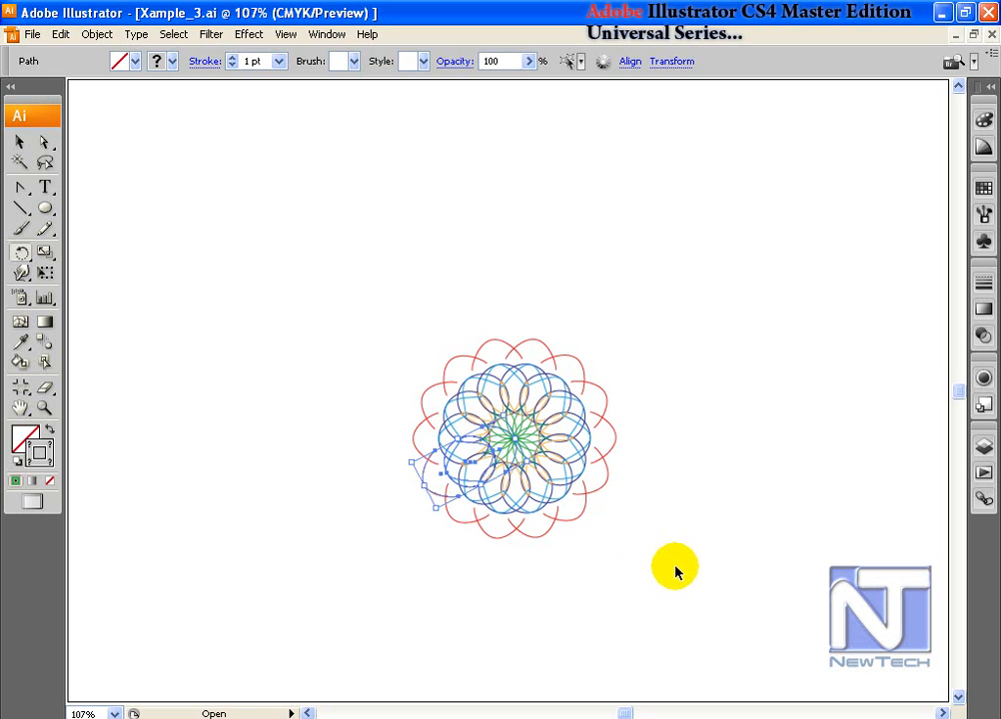
click(366, 257)
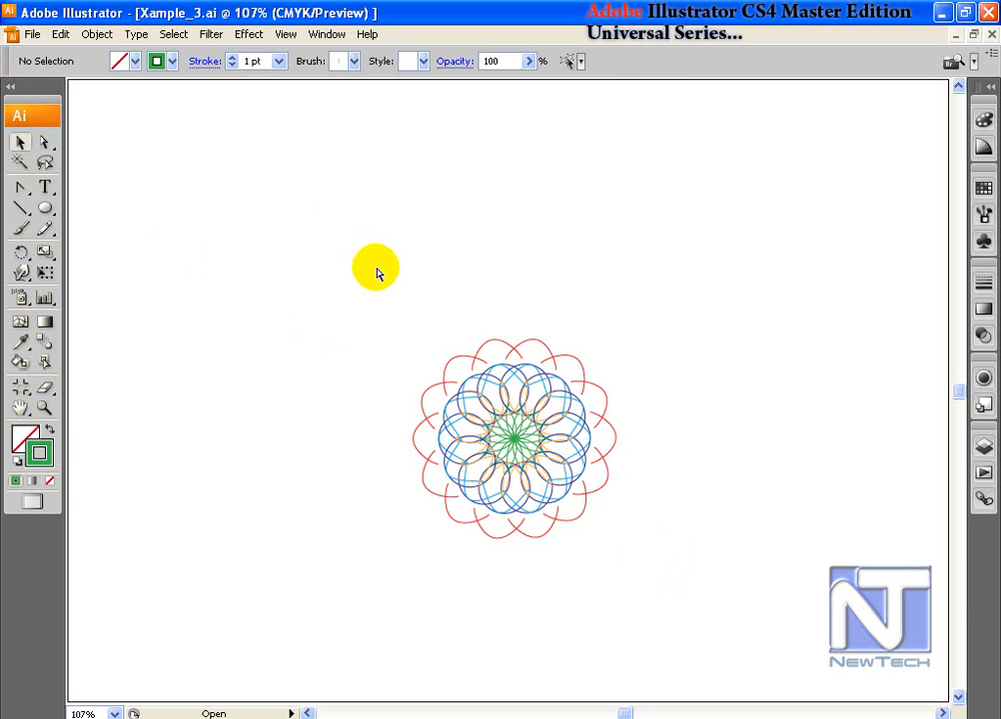
key(ctrl+z)
key(ctrl+z)
key(ctrl+z)
key(ctrl+z)
key(ctrl+z)
key(ctrl+z)
key(ctrl+z)
key(ctrl+z)
key(ctrl+z)
key(ctrl+z)
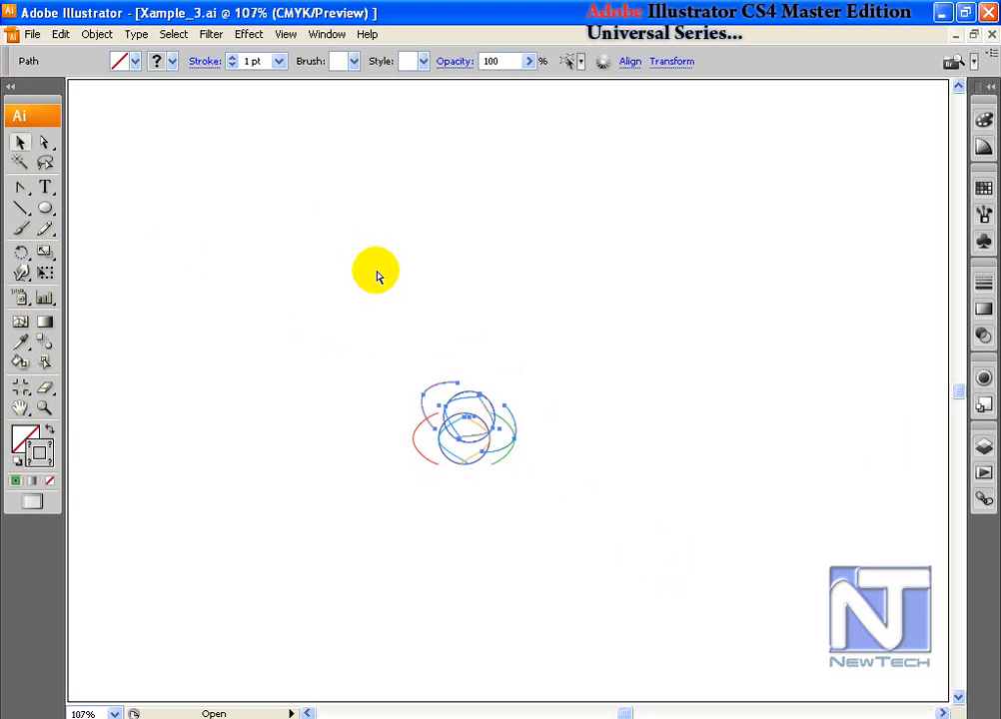
key(ctrl+z)
key(ctrl+z)
key(ctrl+z)
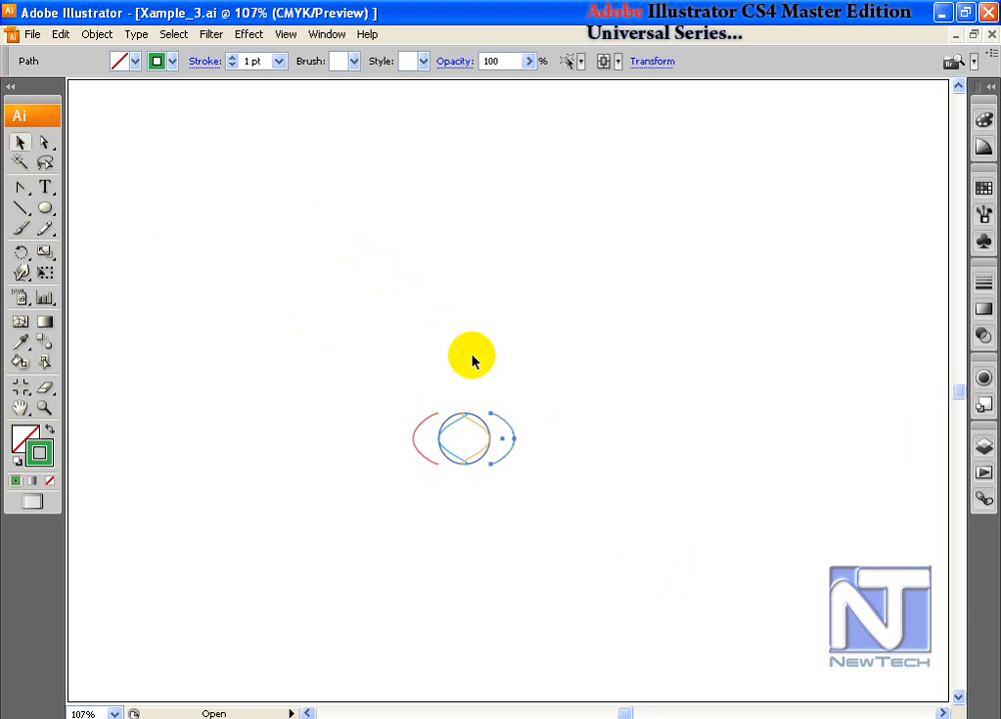
Step: Try rotating the right arc around the centre circle, then undo the rotation
click(21, 253)
click(469, 446)
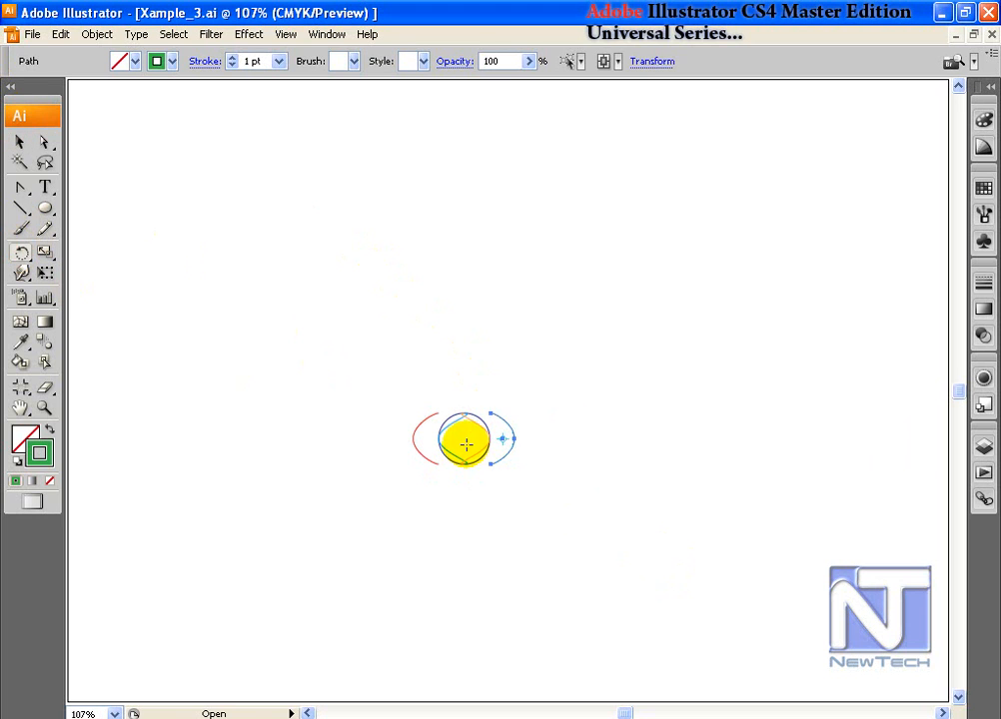
click(519, 440)
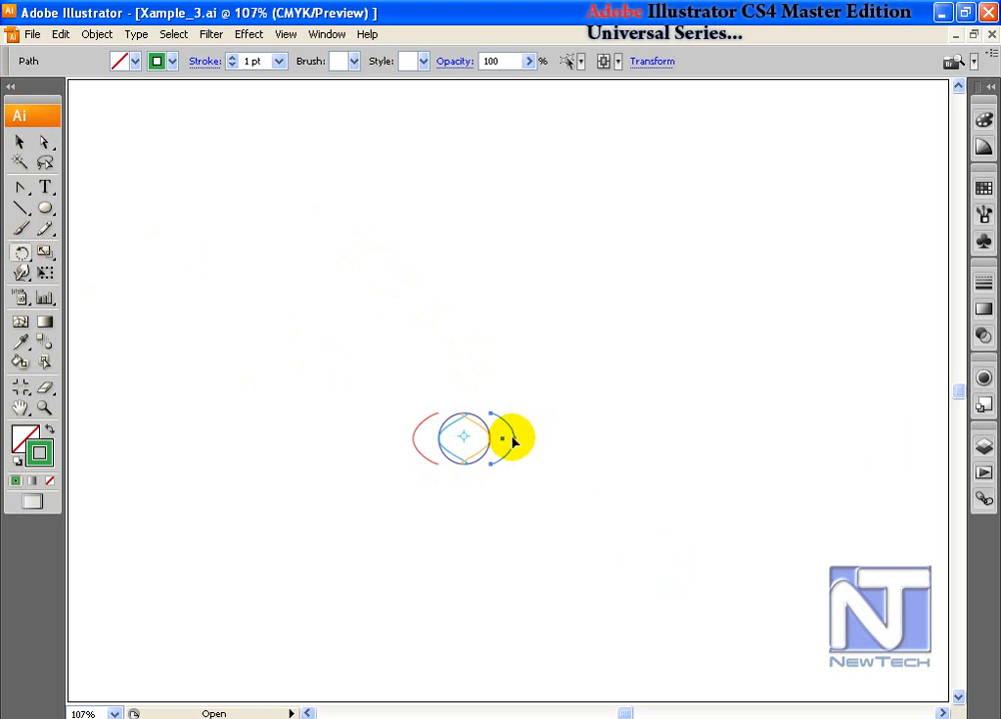
drag(373, 390, 517, 484)
key(ctrl+z)
Step: Try rotated copies of all the arcs around a pivot on the right arc, then undo them
click(19, 144)
drag(361, 366, 552, 515)
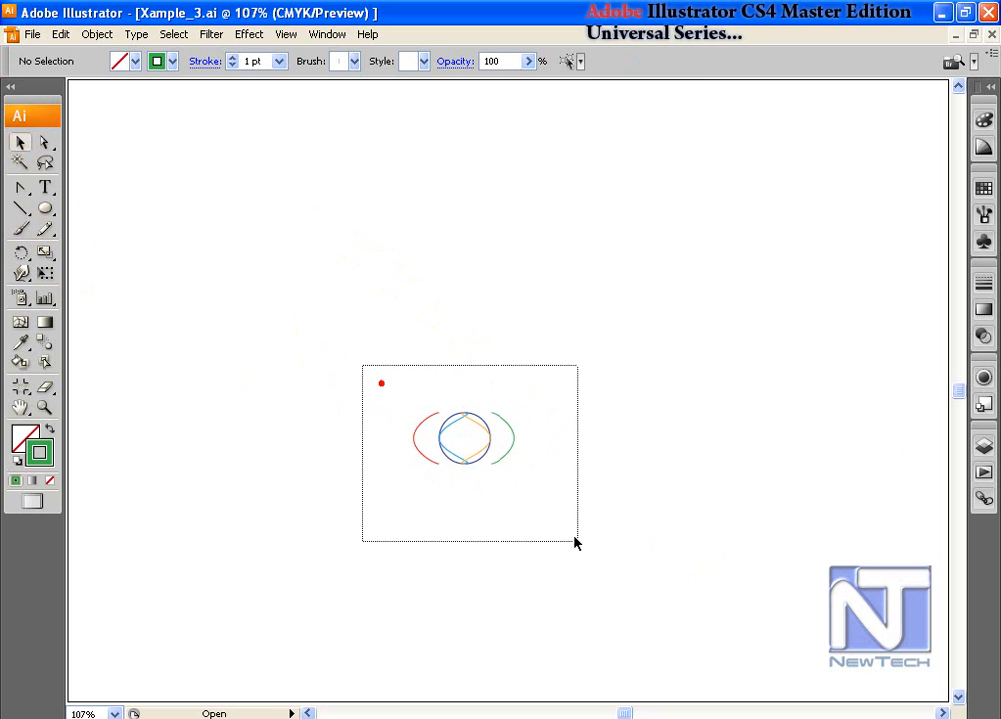
click(22, 252)
click(499, 438)
drag(500, 437, 530, 462)
key(ctrl+d)
key(ctrl+d)
key(ctrl+d)
key(ctrl+d)
key(ctrl+d)
key(ctrl+d)
key(ctrl+d)
key(ctrl+d)
key(ctrl+d)
key(ctrl+d)
key(ctrl+d)
key(ctrl+d)
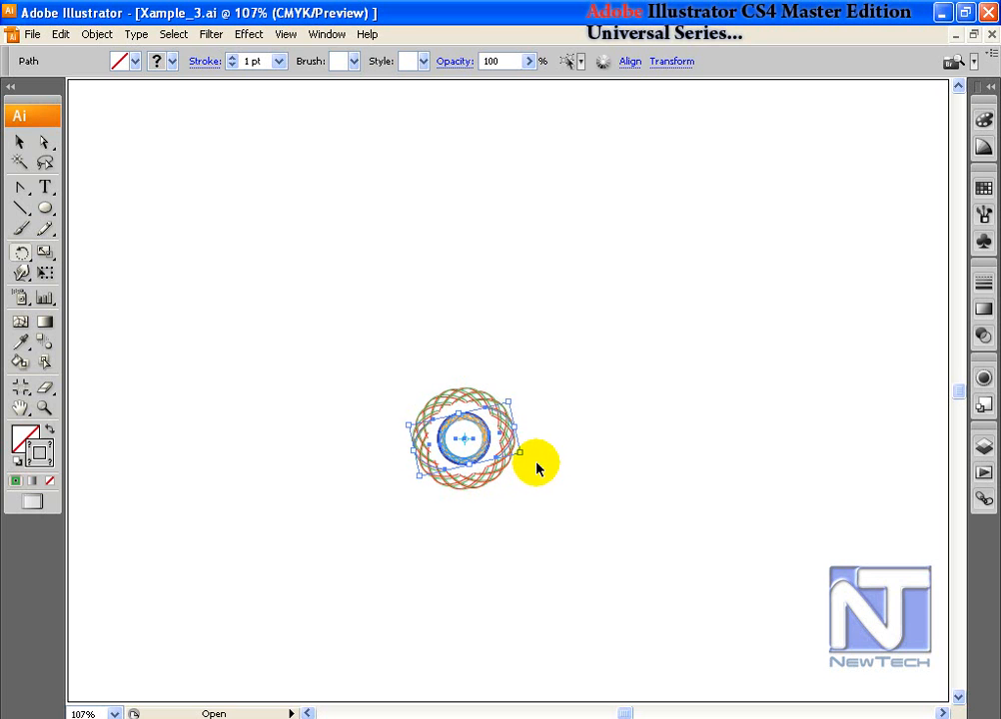
key(ctrl+d)
key(ctrl+d)
key(ctrl+d)
key(ctrl+d)
key(ctrl+z)
key(ctrl+z)
key(ctrl+z)
key(ctrl+z)
key(ctrl+z)
key(ctrl+z)
key(ctrl+z)
key(ctrl+z)
key(ctrl+z)
key(ctrl+z)
key(ctrl+z)
key(ctrl+z)
key(ctrl+z)
key(ctrl+z)
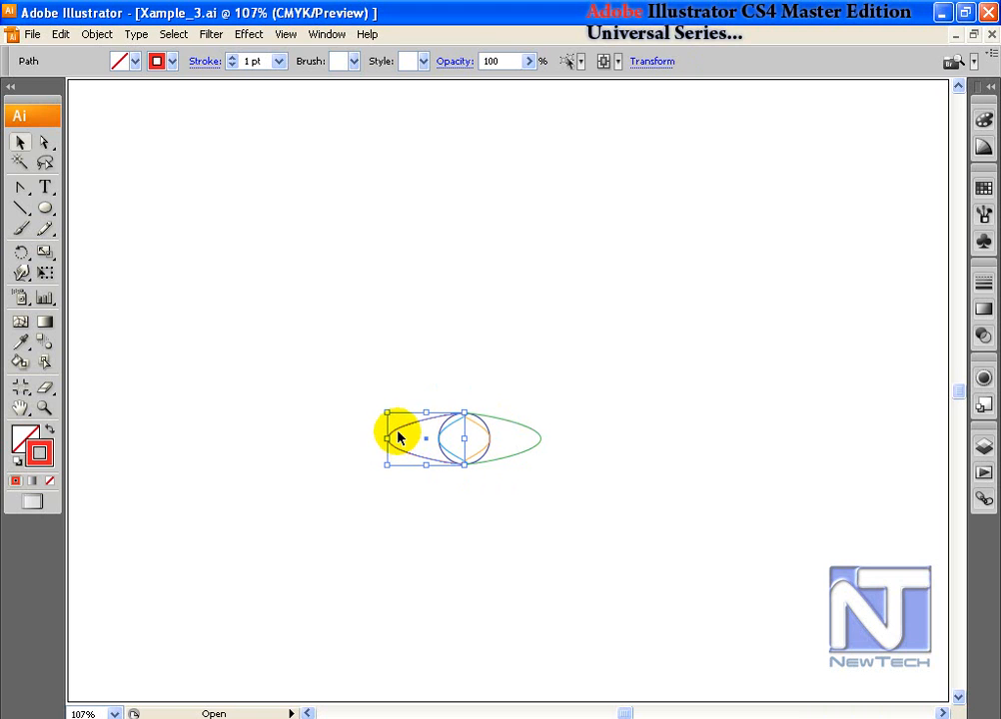
Step: Stretch the red curve further left and widen the green right curve
drag(398, 437, 363, 434)
drag(520, 417, 573, 453)
click(486, 489)
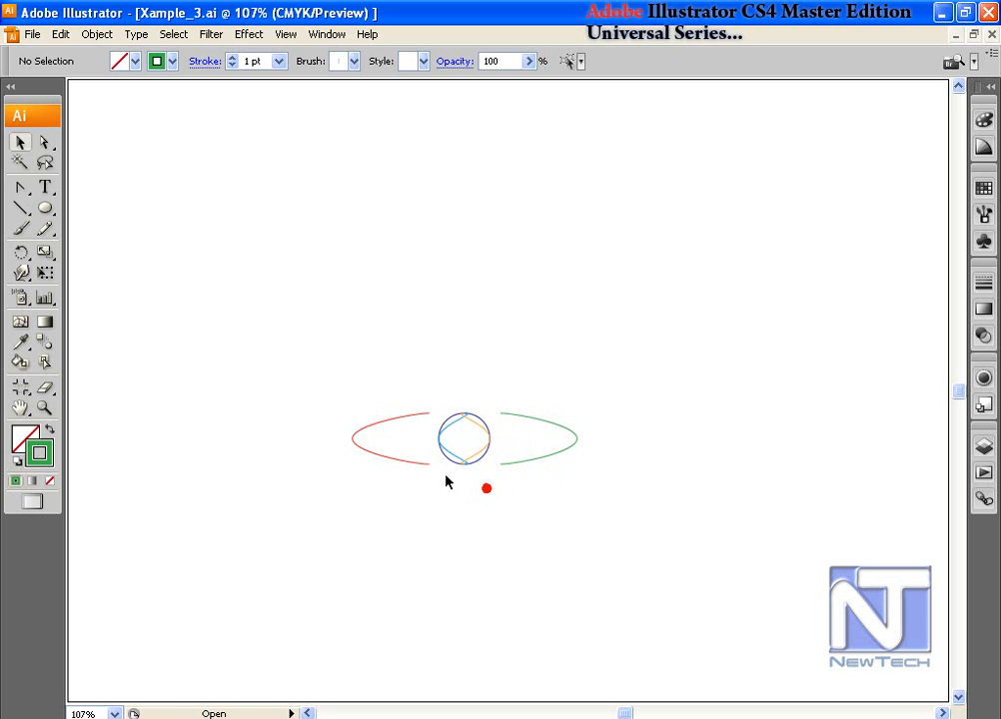
Step: Rotate copies of the whole eye shape around a pivot above it until the rosette closes, then select it all
drag(362, 419, 598, 540)
click(22, 256)
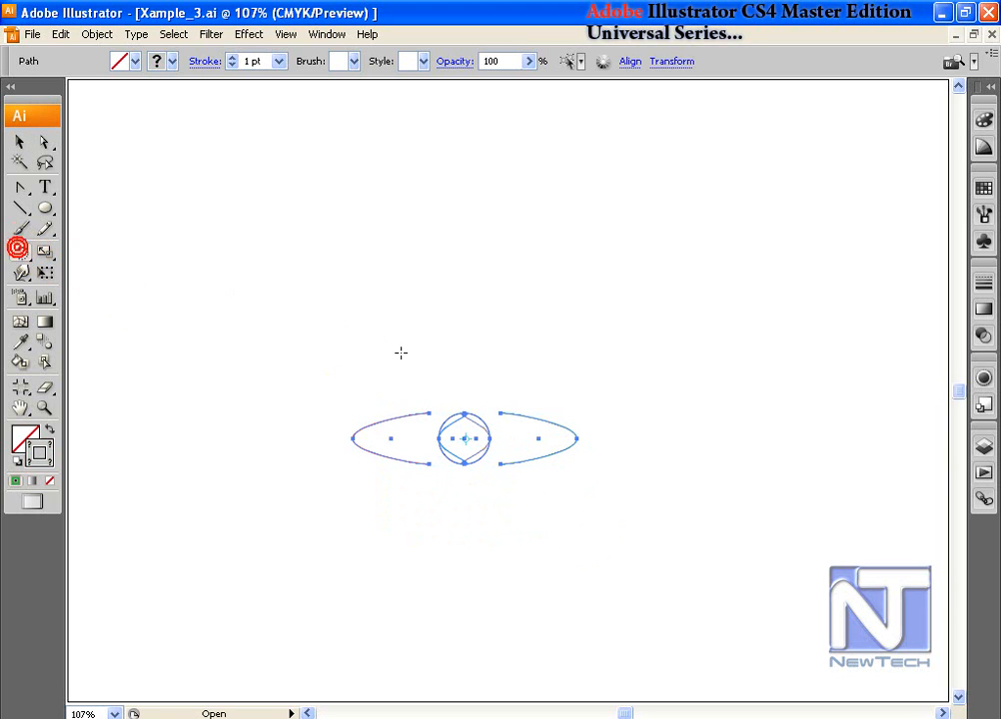
click(469, 387)
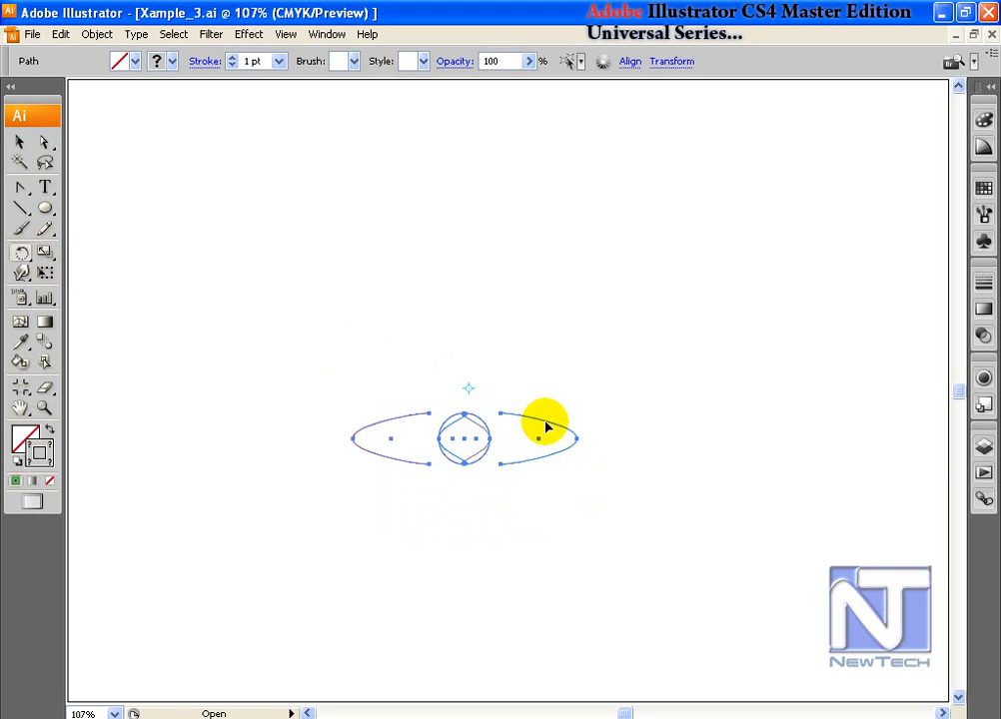
drag(577, 442, 570, 479)
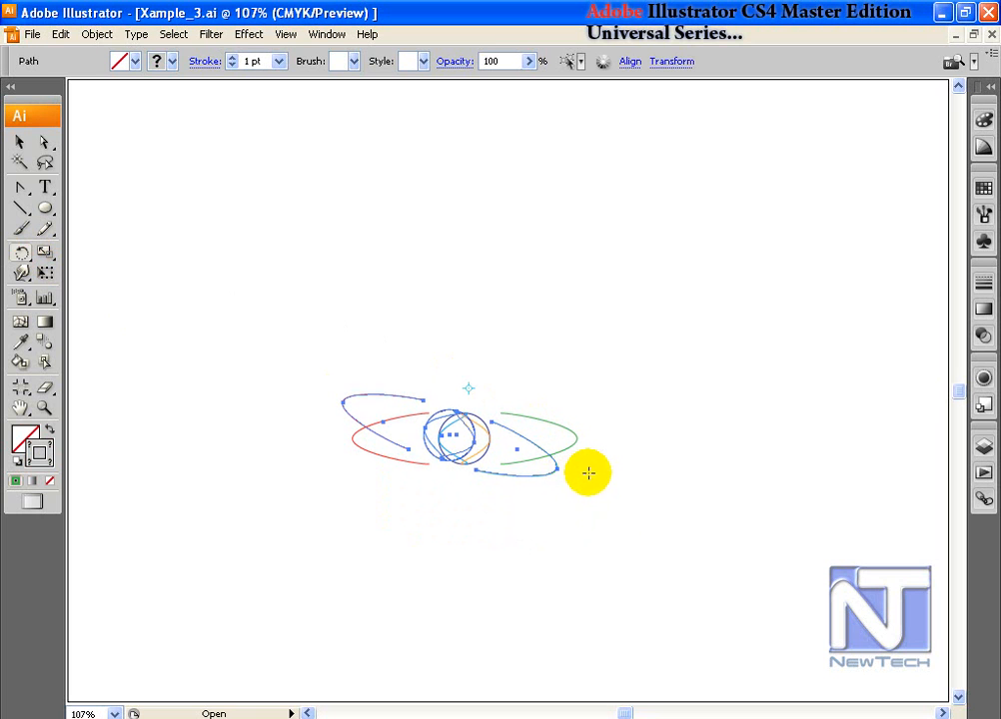
key(ctrl+d)
key(ctrl+d)
key(ctrl+d)
key(ctrl+d)
key(ctrl+d)
key(ctrl+d)
key(ctrl+d)
key(ctrl+d)
key(ctrl+d)
key(ctrl+d)
key(ctrl+d)
key(ctrl+d)
key(ctrl+d)
key(ctrl+d)
key(ctrl+d)
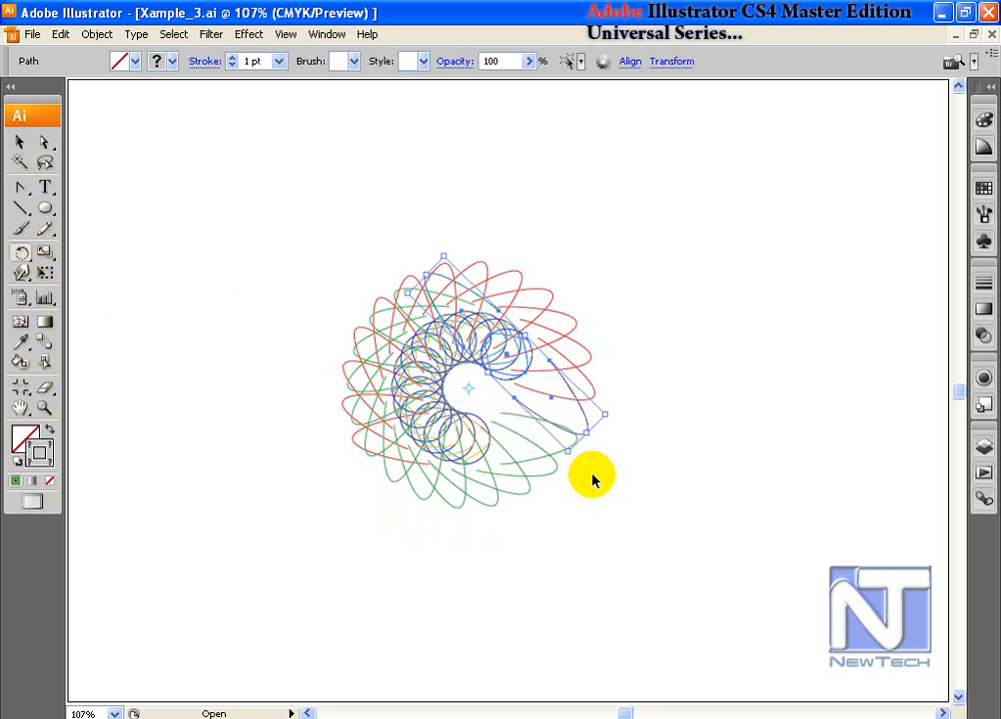
key(ctrl+d)
key(ctrl+d)
key(ctrl+d)
key(ctrl+d)
key(ctrl+d)
key(ctrl+d)
key(ctrl+d)
key(ctrl+d)
key(ctrl+d)
key(ctrl+d)
key(ctrl+d)
key(ctrl+d)
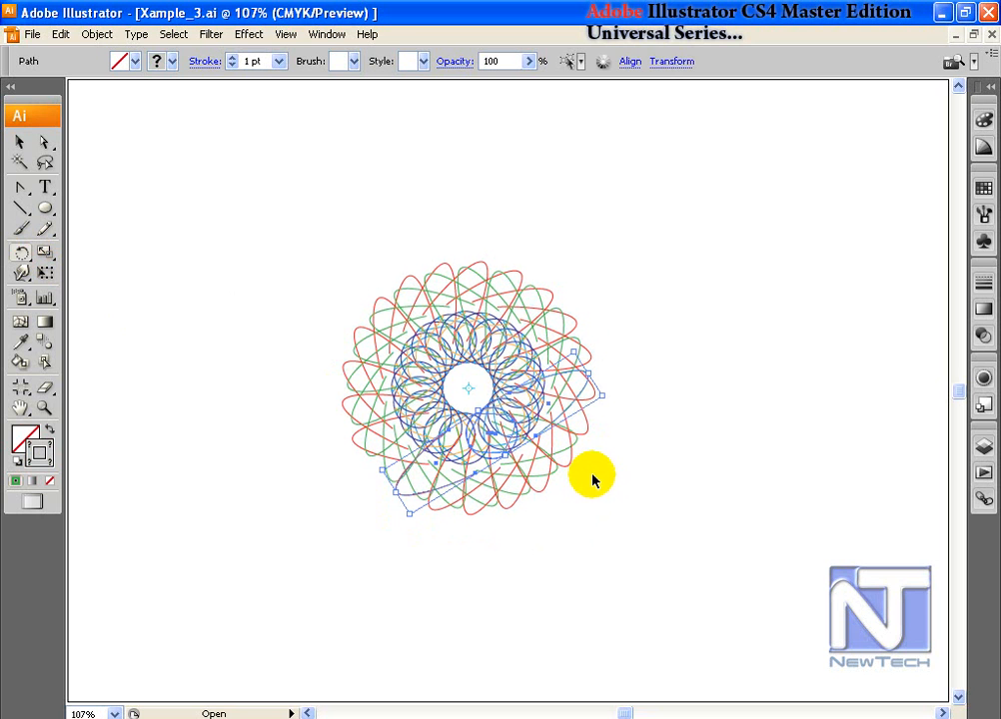
key(v)
drag(315, 236, 612, 529)
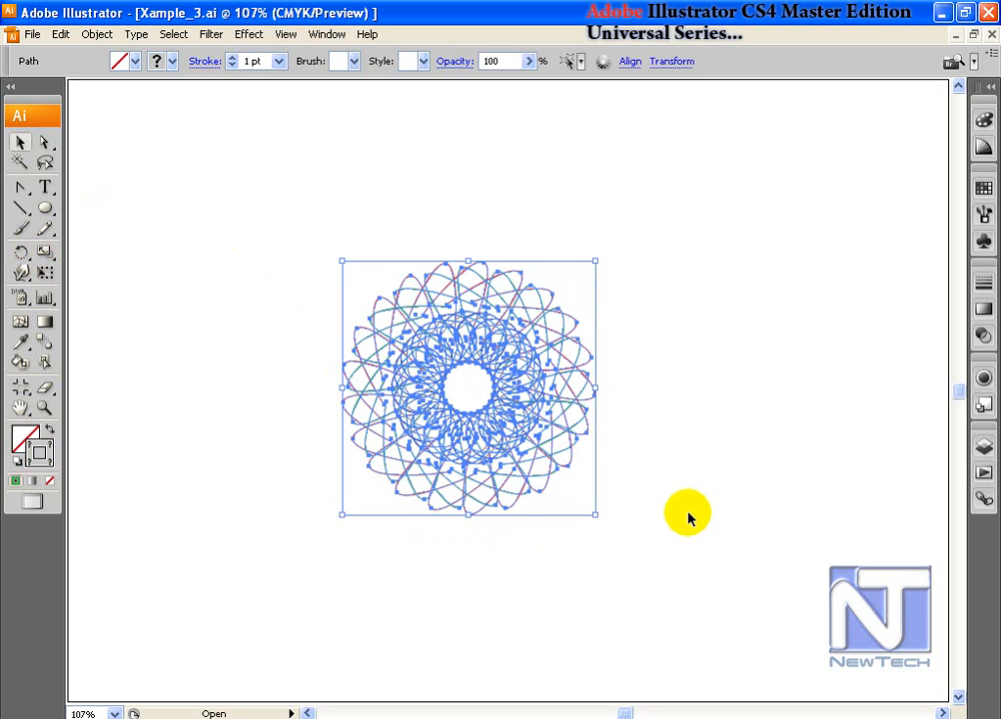